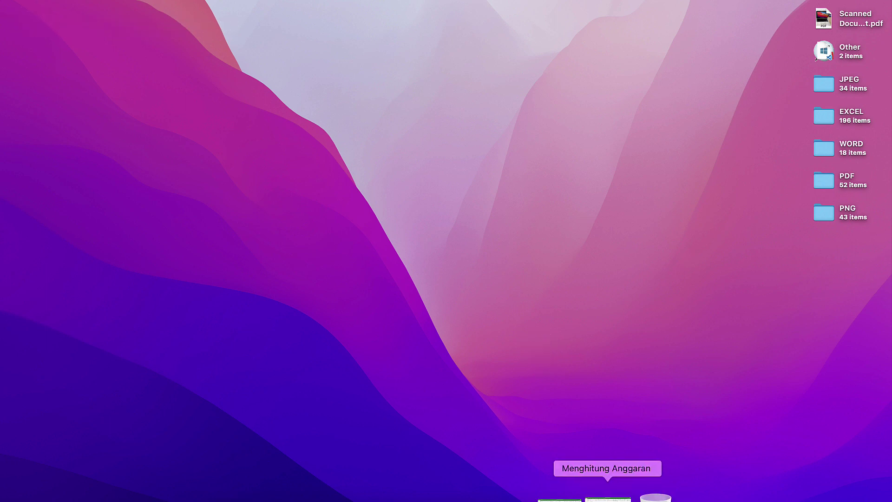
Restore the minimised Menghitung Anggaran and LATIHAN EXCEL ANGGARAN workbooks, keeping the LATIHAN EXCEL ANGGARAN workbook in front.
click(608, 500)
click(603, 500)
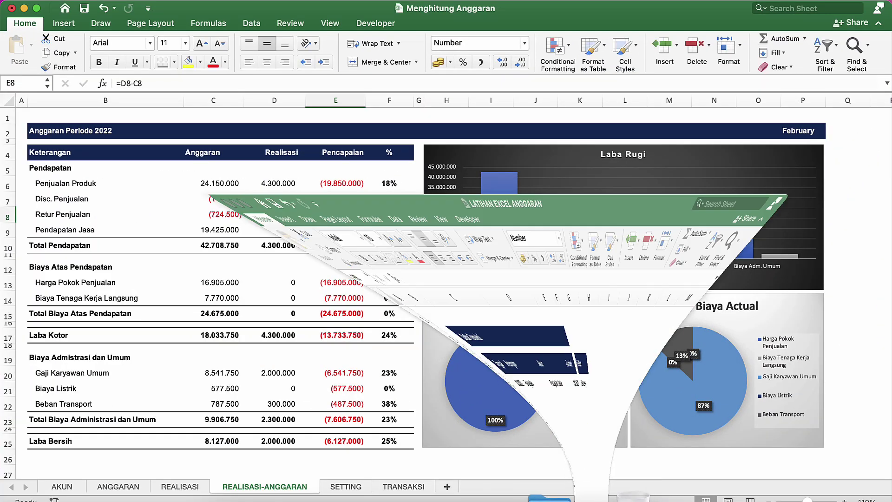
click(382, 312)
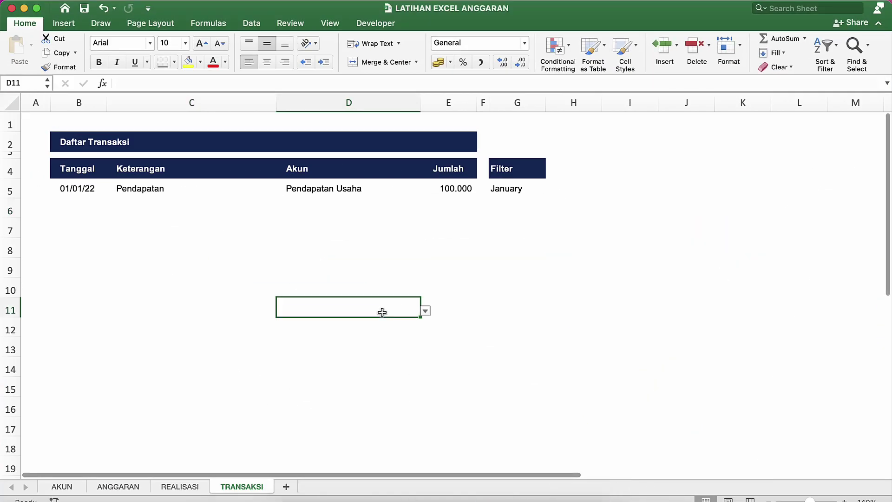
Examine the Akun and Keterangan entries of the first transaction in the Daftar Transaksi table.
click(346, 207)
click(347, 191)
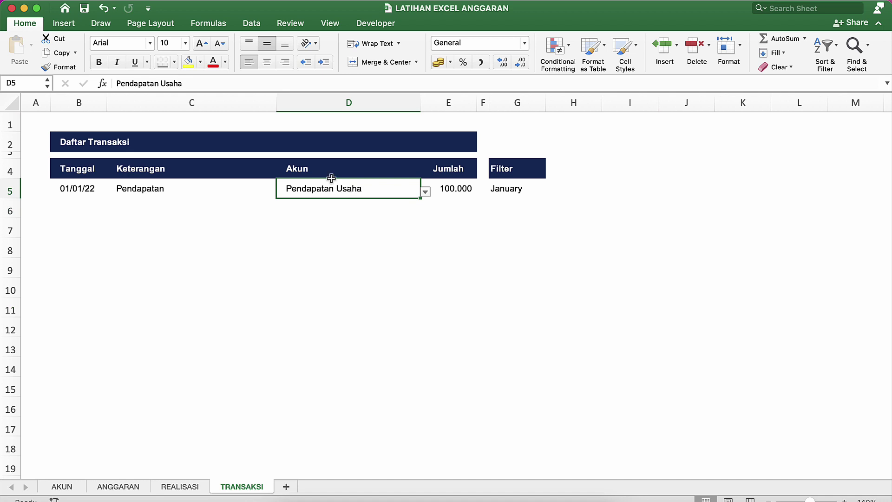
click(330, 171)
click(340, 189)
click(210, 208)
click(166, 189)
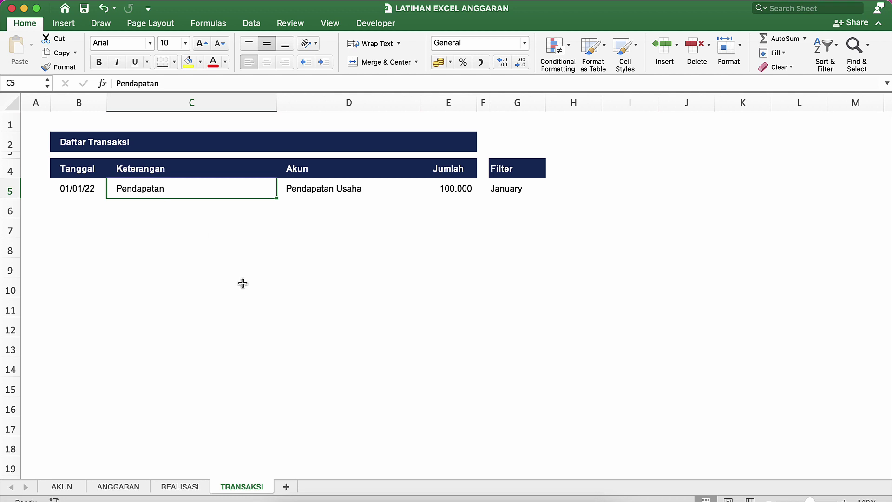
click(308, 206)
click(319, 192)
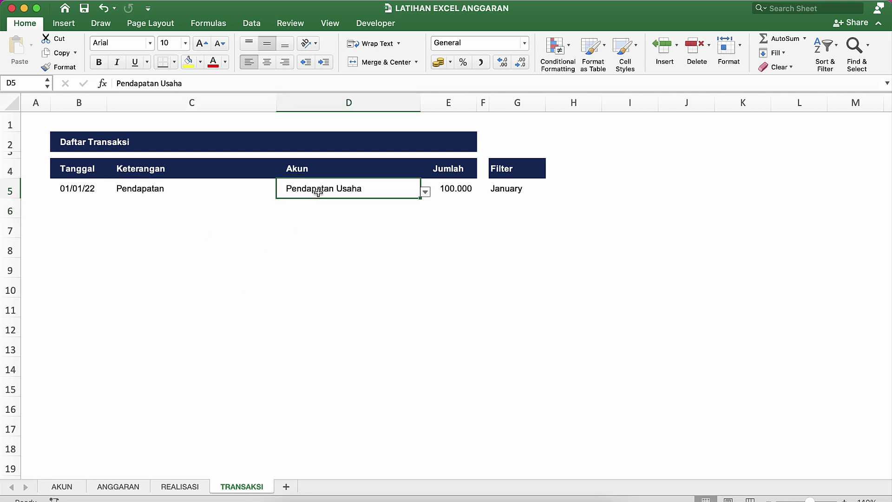
Look through the AKUN, ANGGARAN, REALISASI and TRANSAKSI sheets of the LATIHAN EXCEL ANGGARAN workbook.
click(66, 487)
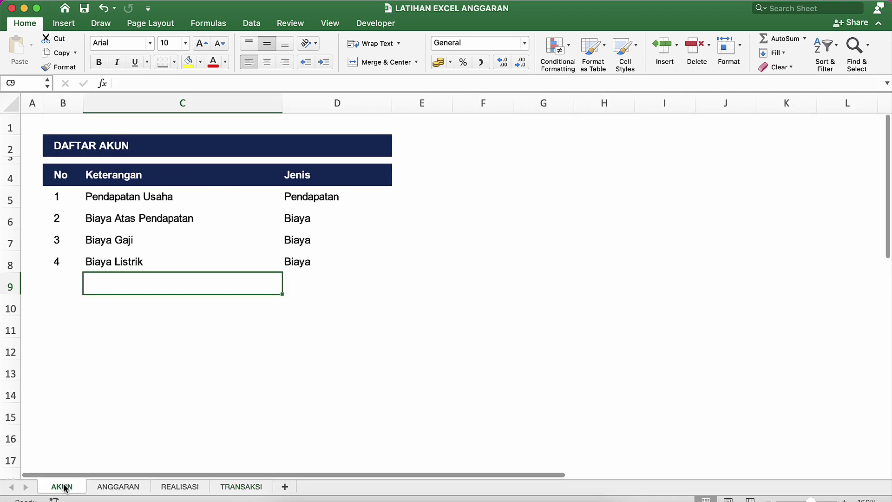
click(120, 487)
click(178, 485)
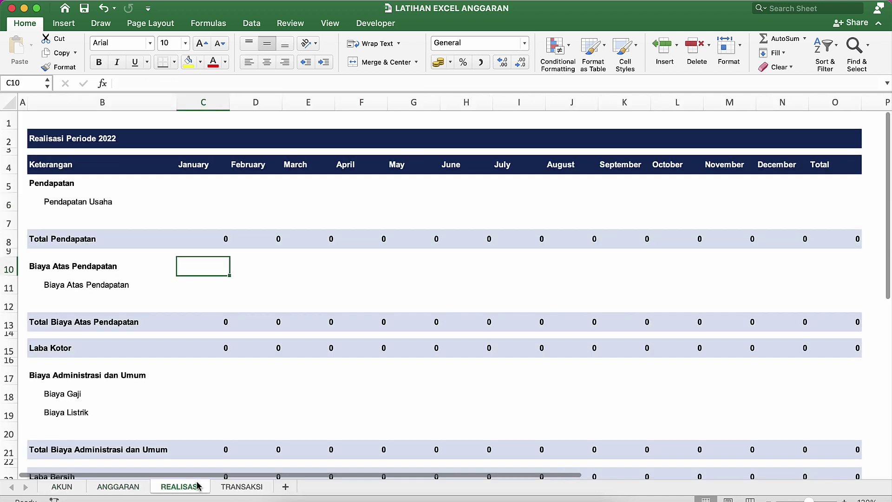
click(241, 487)
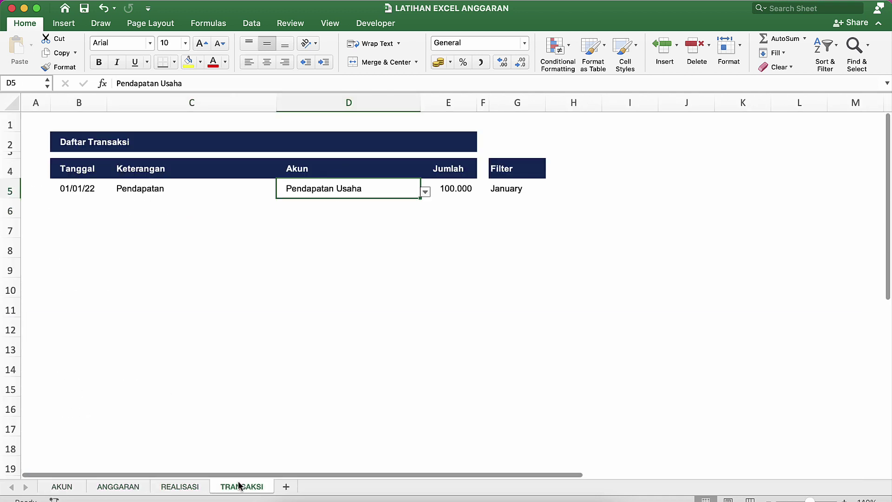
click(61, 487)
click(118, 487)
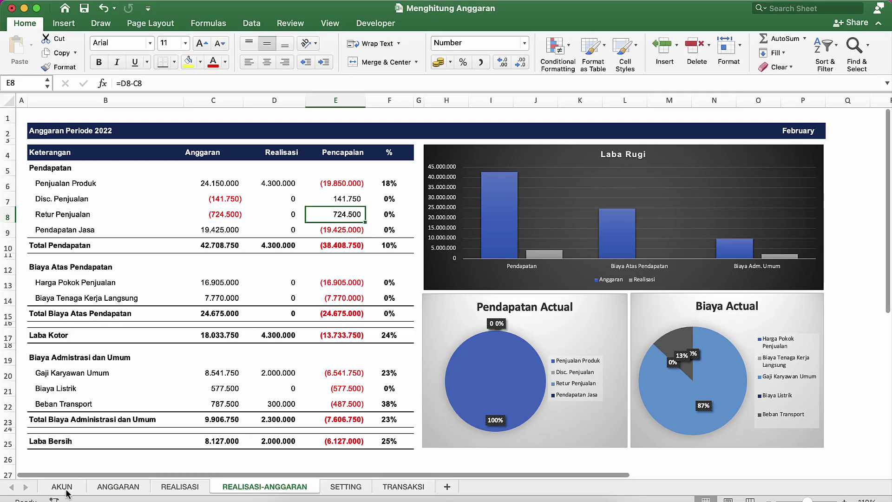
Review the AKUN, ANGGARAN, REALISASI, TRANSAKSI and REALISASI-ANGGARAN sheets of the Menghitung Anggaran workbook.
click(65, 488)
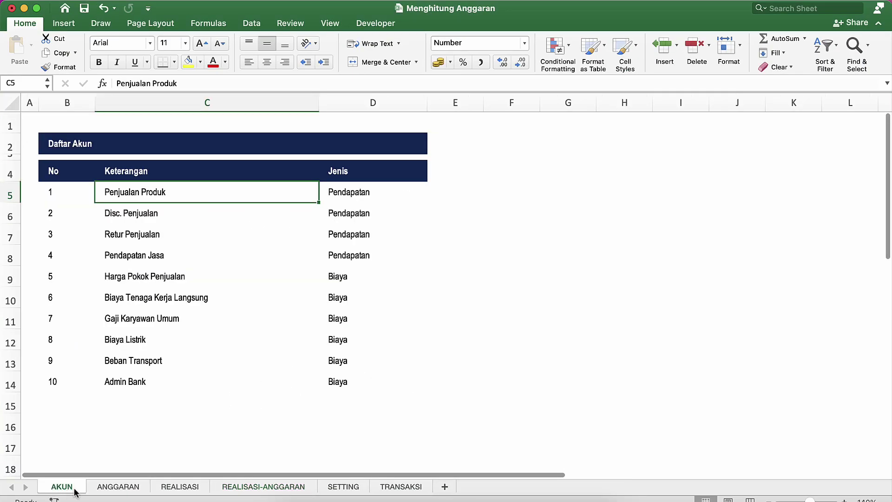
click(123, 485)
click(178, 486)
click(263, 487)
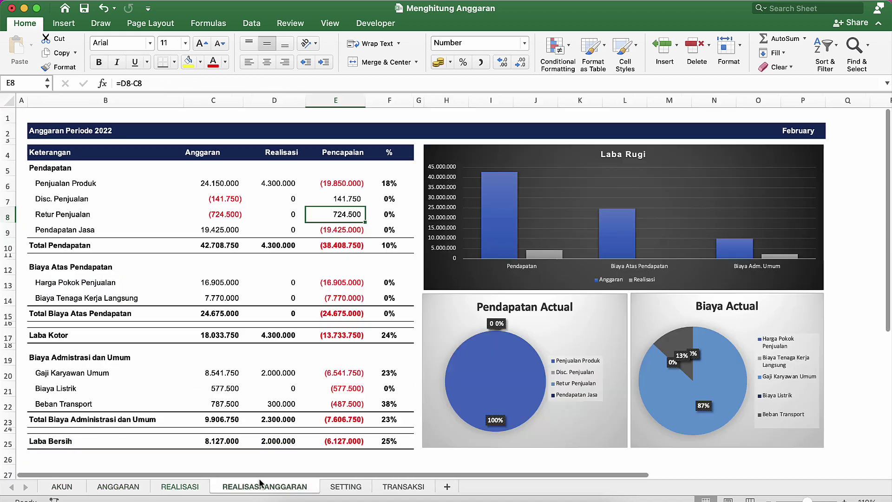
click(392, 488)
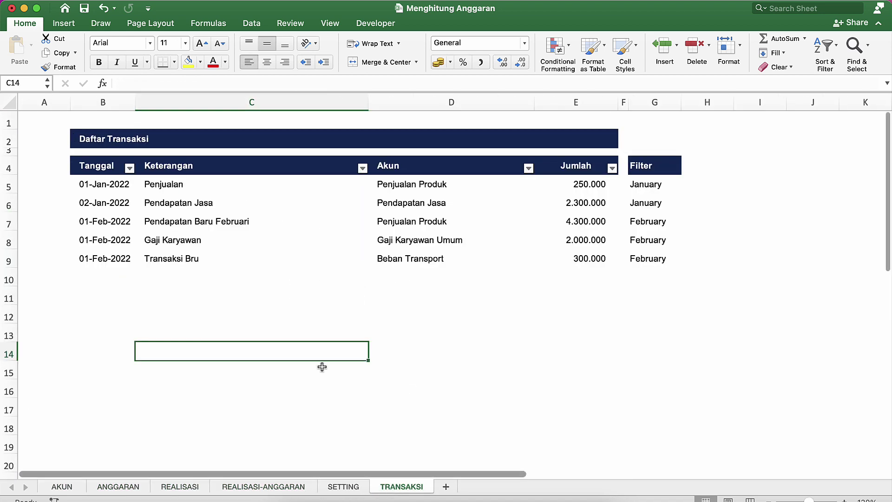
click(179, 201)
click(263, 486)
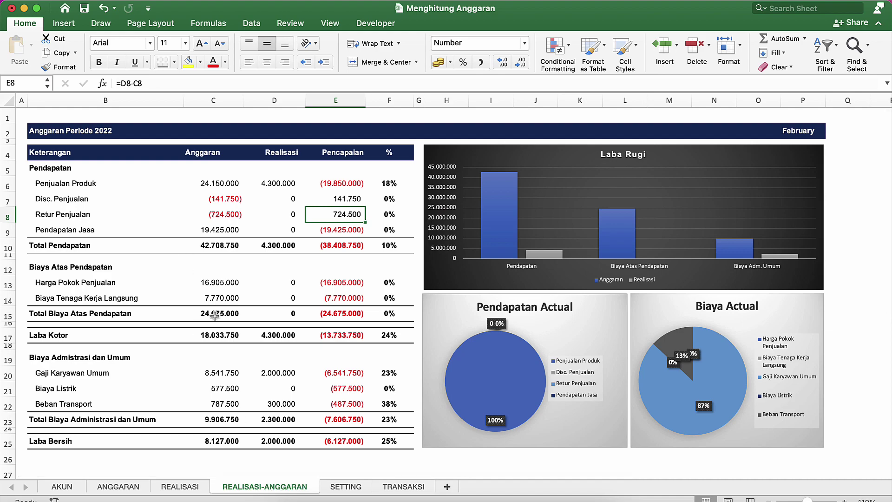
Switch back to the LATIHAN EXCEL ANGGARAN workbook and review its ANGGARAN, REALISASI and TRANSAKSI sheets.
key(ctrl+Down)
click(574, 297)
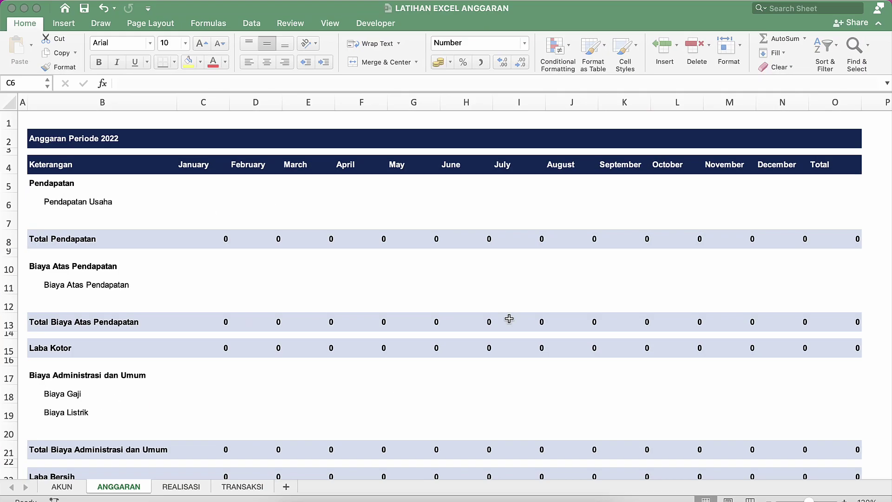
click(190, 486)
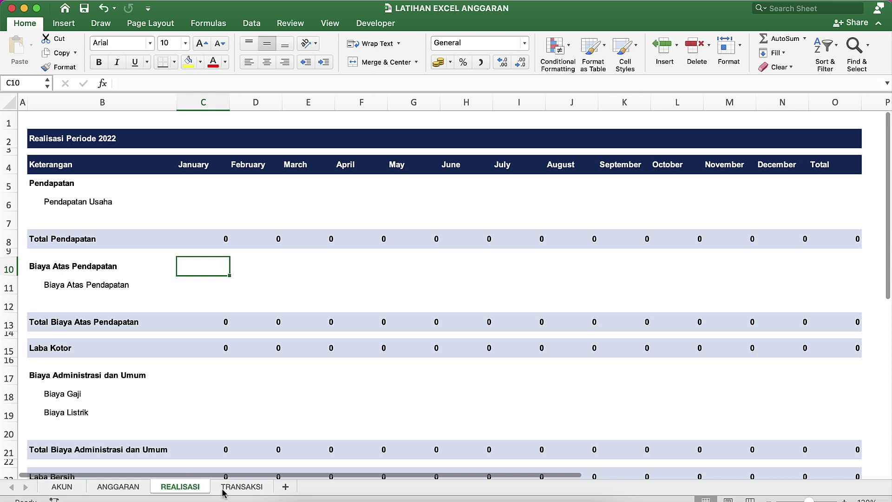
click(118, 487)
click(186, 487)
click(250, 486)
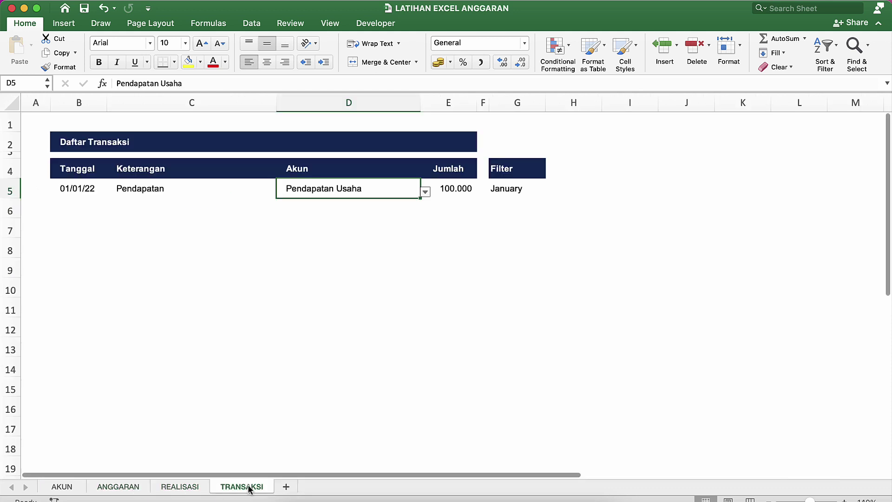
click(285, 487)
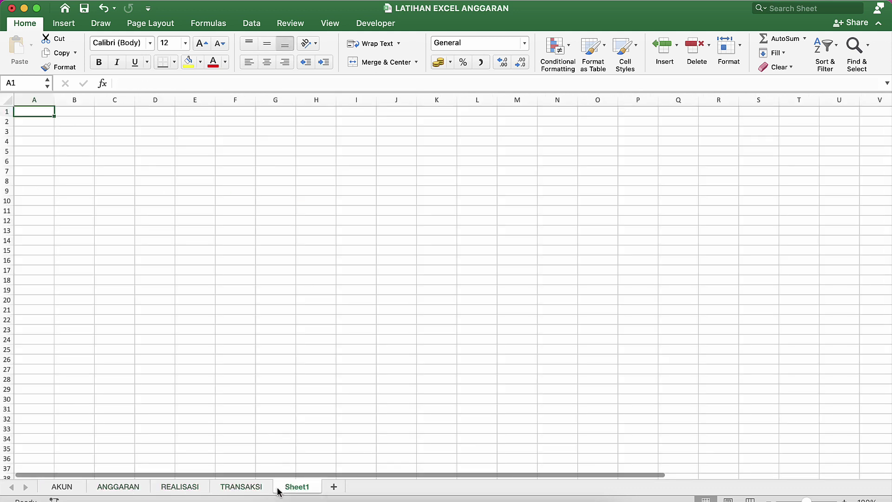
right_click(296, 488)
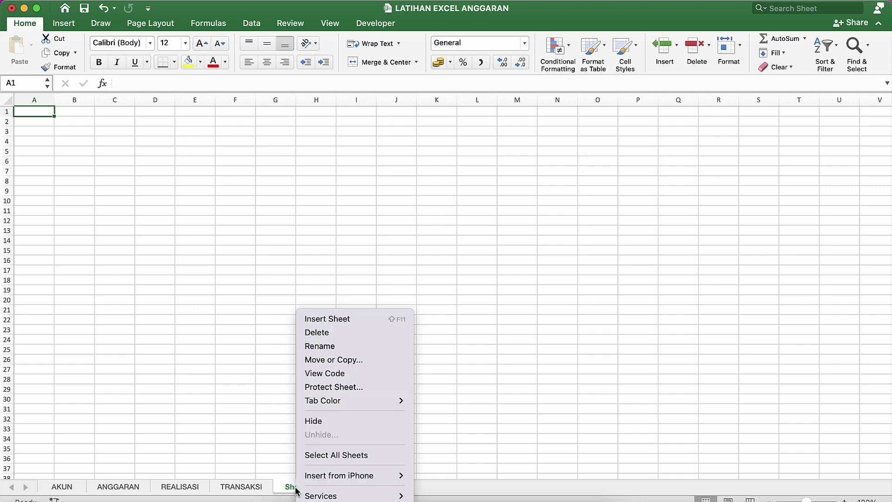
click(316, 360)
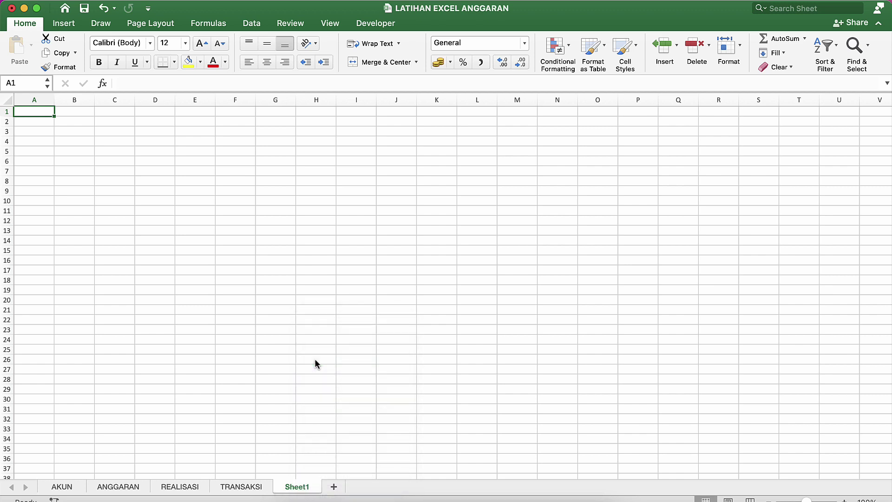
key(Escape)
text(`)
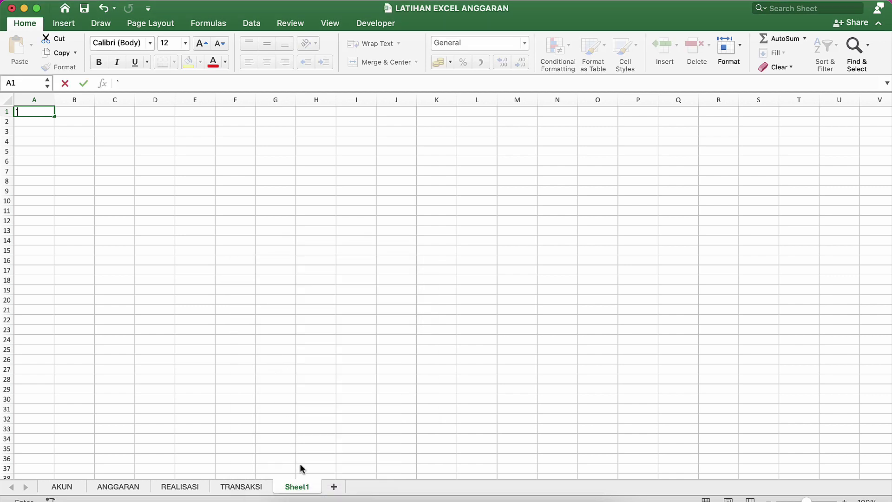
right_click(307, 487)
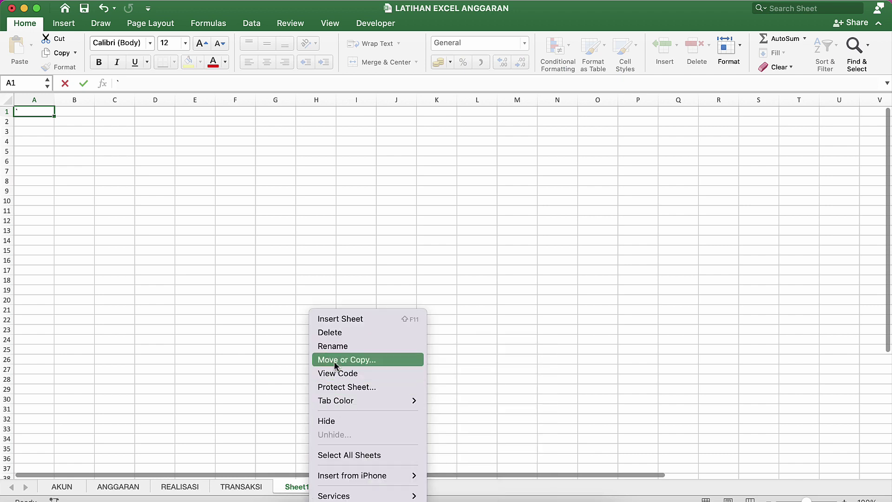
click(341, 332)
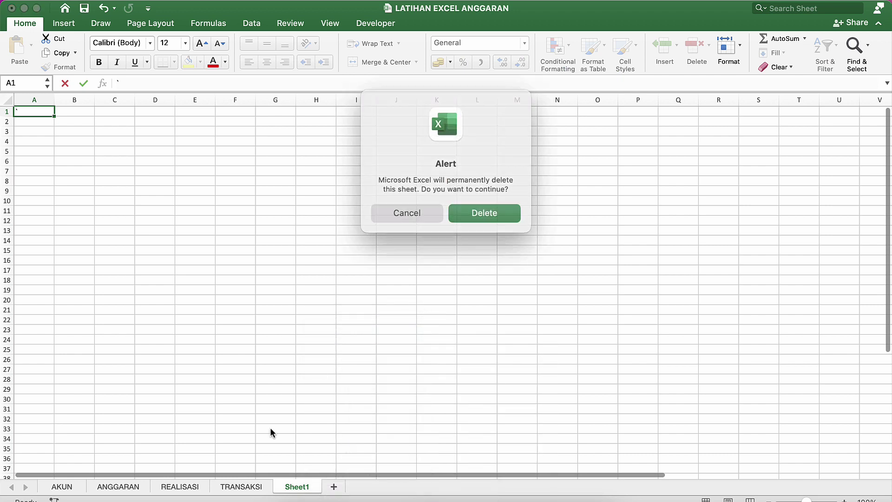
click(482, 211)
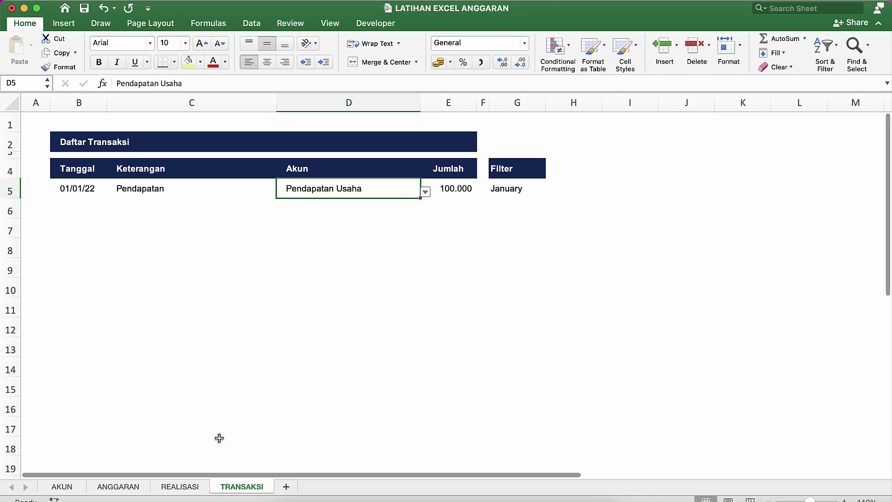
Compare the layout of the REALISASI sheet with that of the ANGGARAN sheet.
click(186, 487)
scroll(147, 364, down, 5)
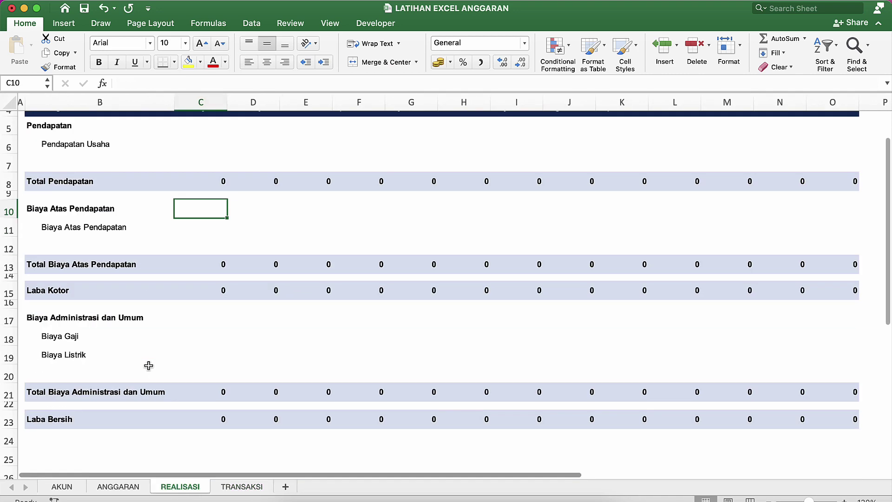
scroll(149, 366, up, 5)
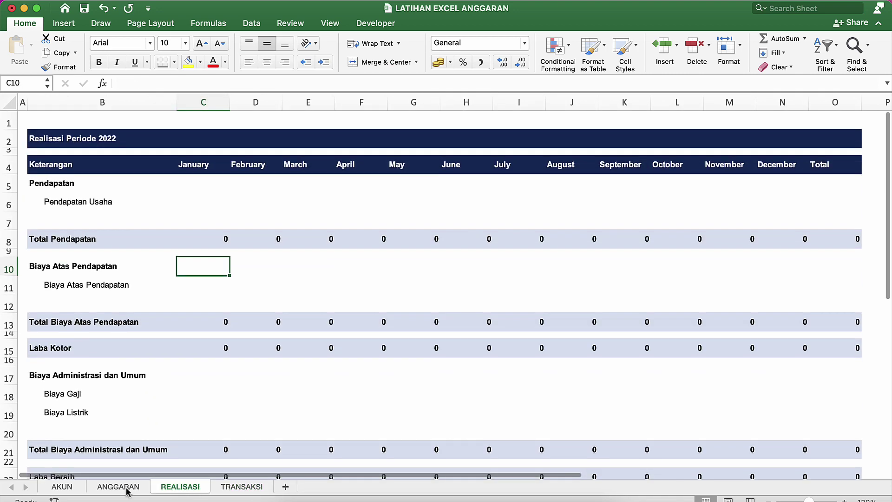
click(122, 486)
click(187, 488)
click(121, 483)
click(175, 487)
Create a copy of the REALISASI sheet at the end of the LATIHAN EXCEL ANGGARAN workbook.
right_click(175, 488)
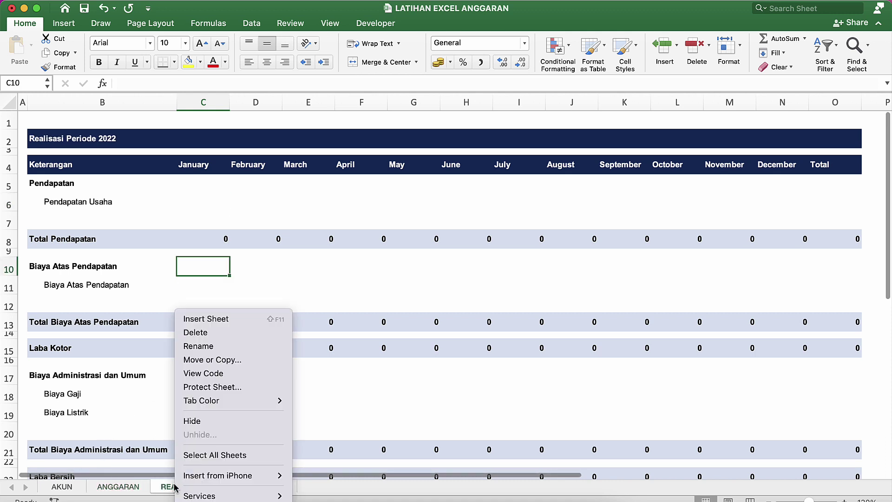
click(189, 359)
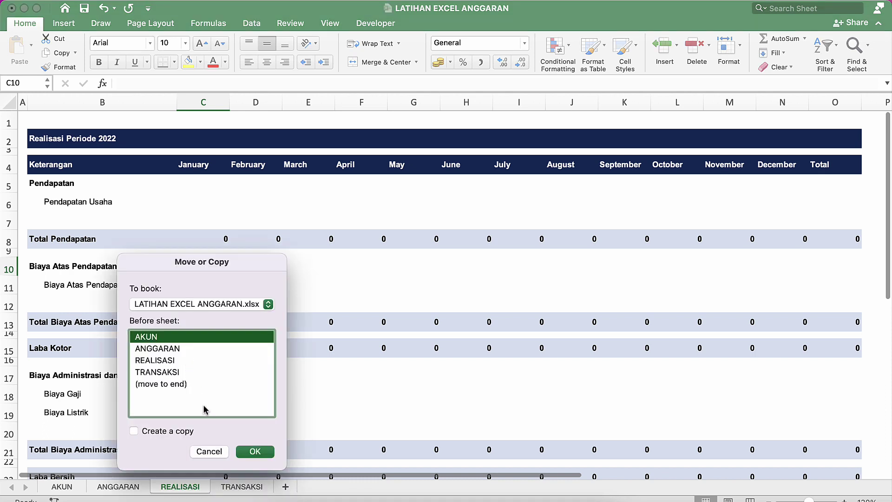
click(170, 385)
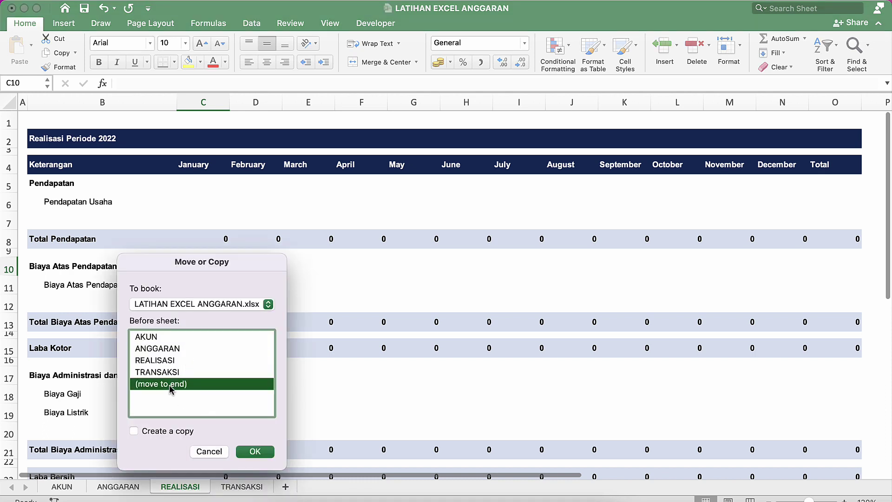
click(162, 436)
click(254, 452)
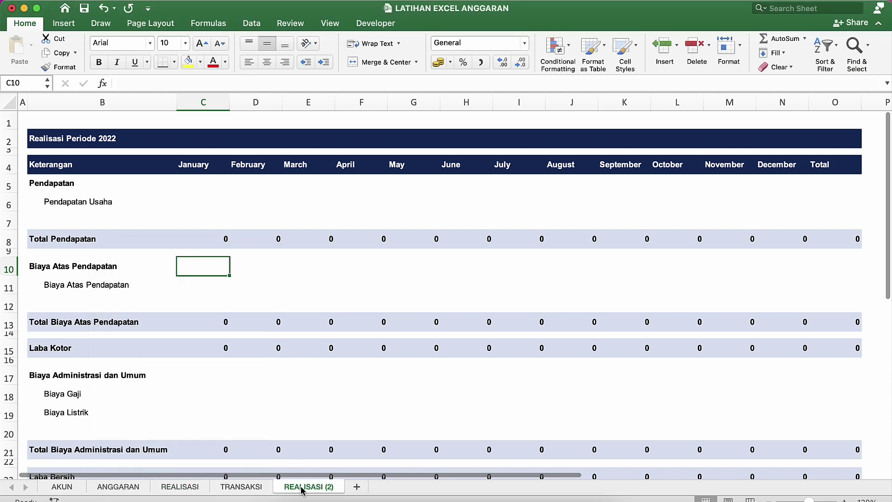
Switch to the Menghitung Anggaran workbook and examine the Anggaran formula for Penjualan Produk and the Pencapaian column on REALISASI-ANGGARAN.
key(ctrl+Up)
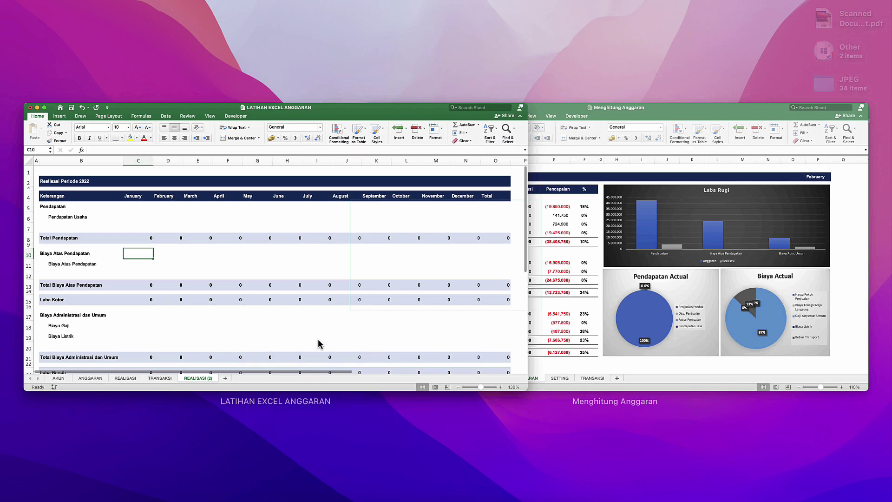
click(487, 343)
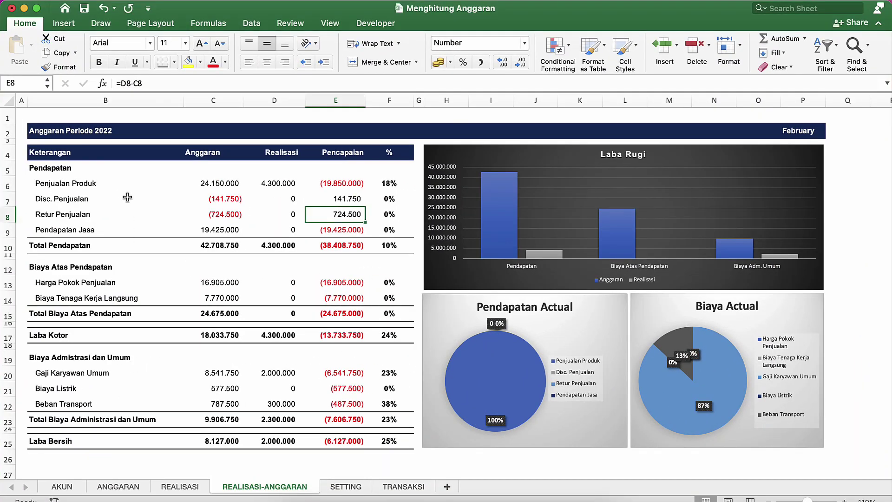
click(173, 190)
click(197, 183)
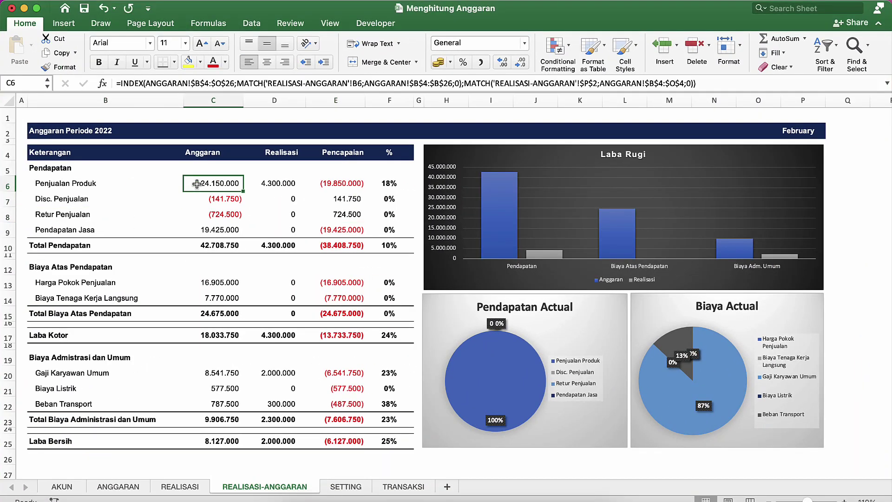
click(336, 154)
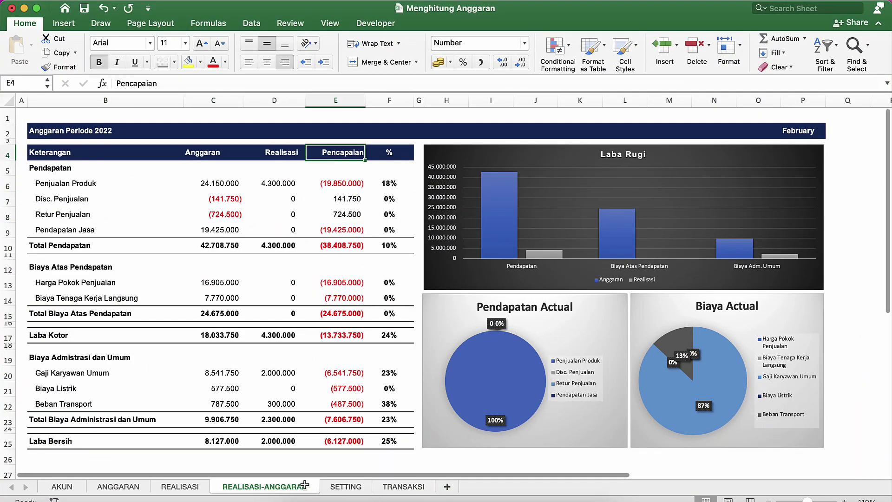
Switch back to the LATIHAN EXCEL ANGGARAN workbook and rename the REALISASI (2) sheet as REALISASI-ANGGARAN.
key(ctrl+Up)
click(550, 269)
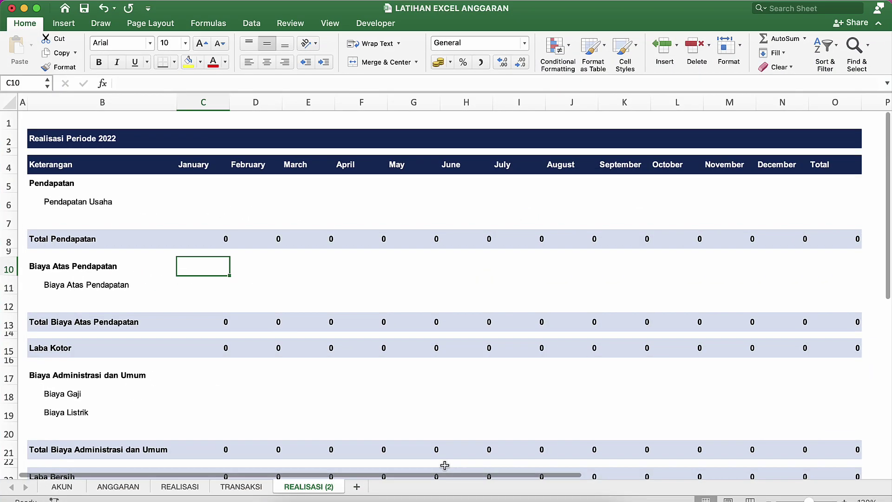
double_click(298, 486)
key(Right)
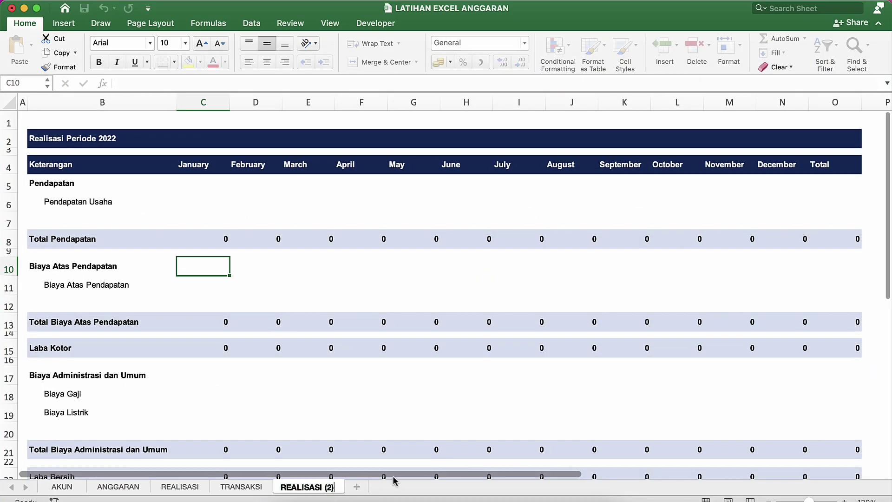
key(BackSpace)
key(BackSpace)
key(BackSpace)
key(BackSpace)
text(-A)
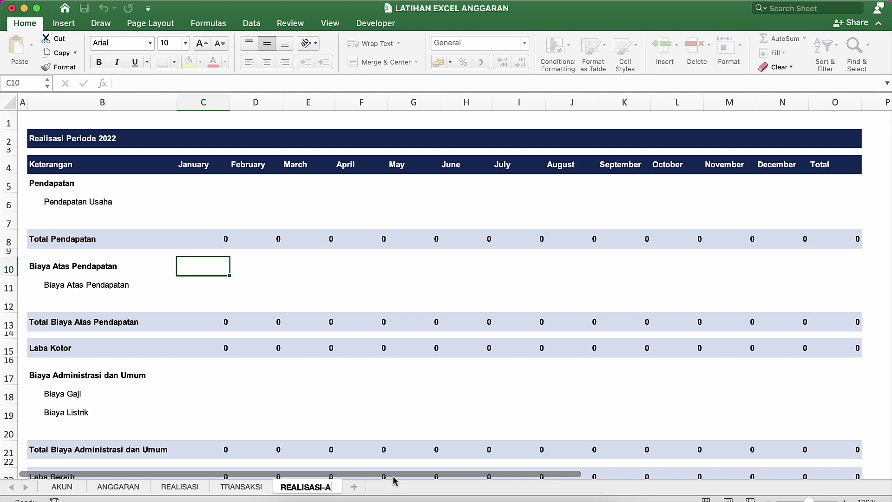
text(NGGARAN)
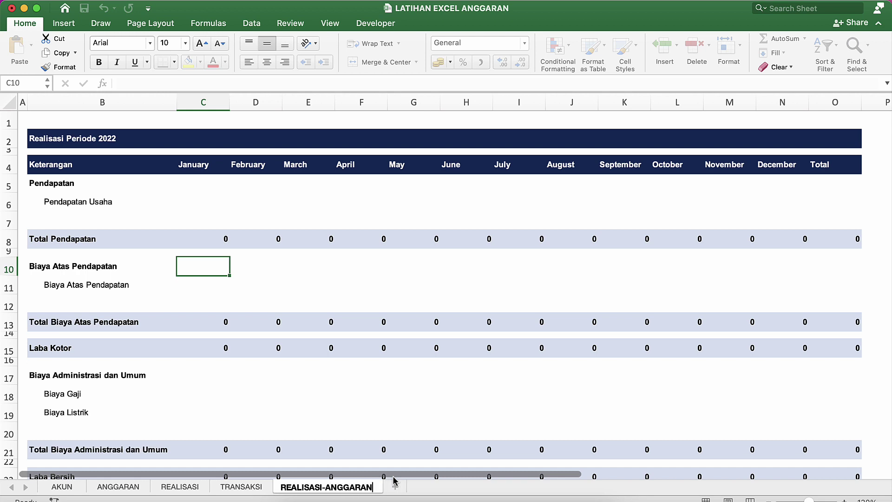
key(Return)
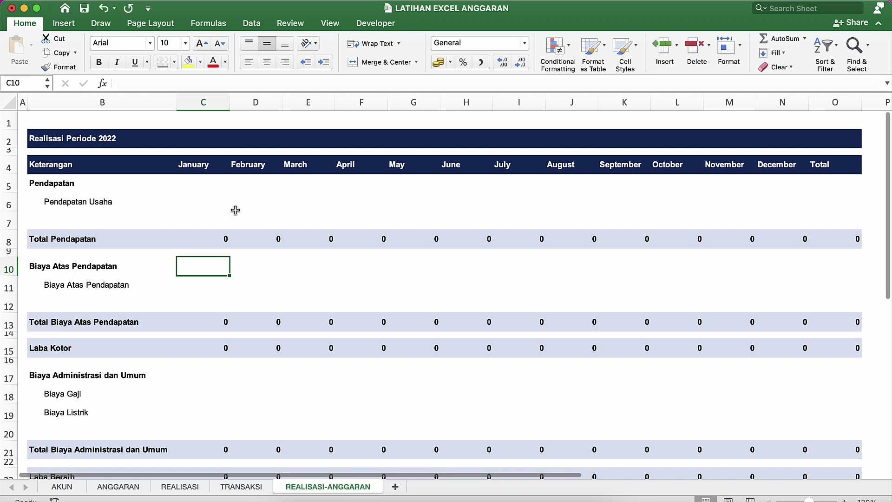
Delete columns G to O, covering May to Total, from the REALISASI-ANGGARAN sheet.
click(225, 182)
click(192, 160)
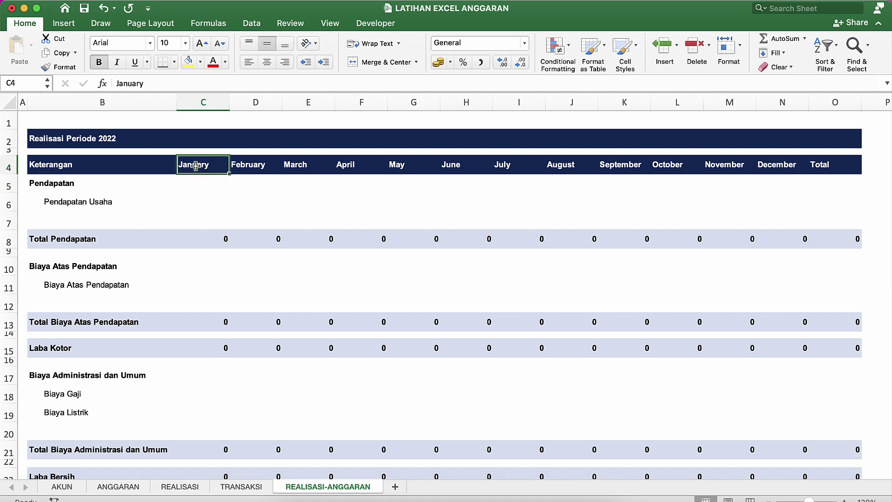
key(shift+Right)
key(shift+Right)
key(shift+Right)
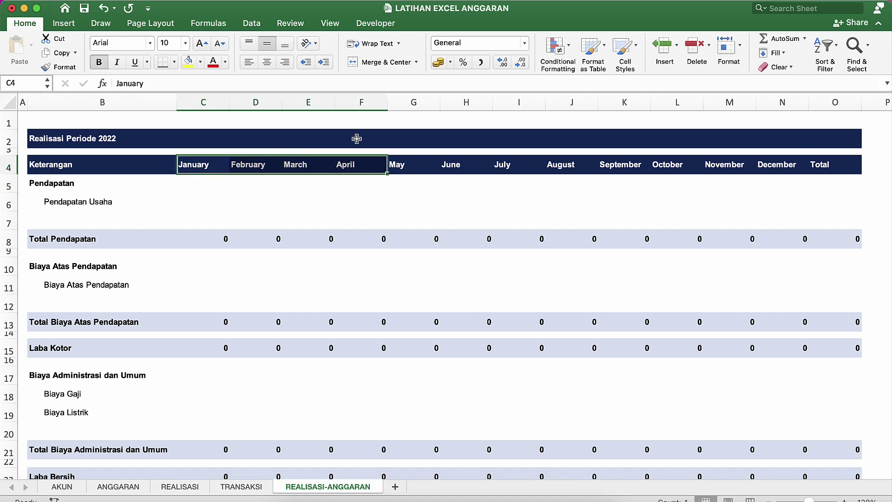
drag(411, 102, 818, 101)
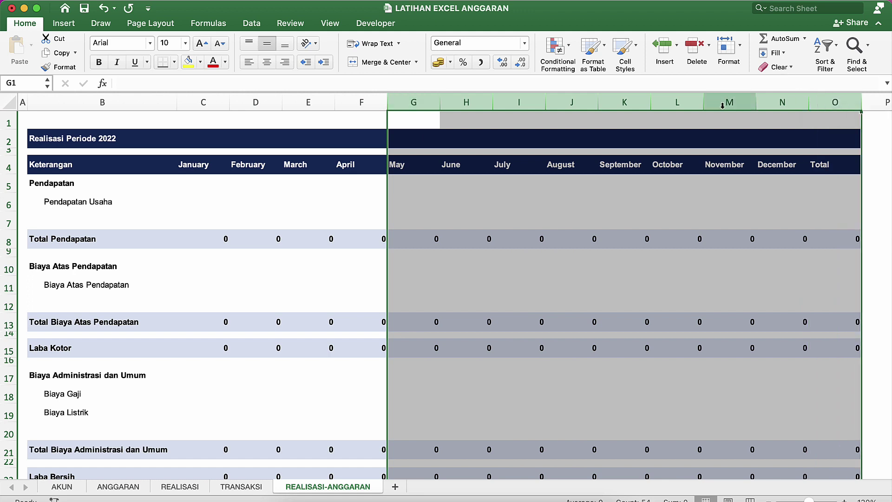
right_click(731, 103)
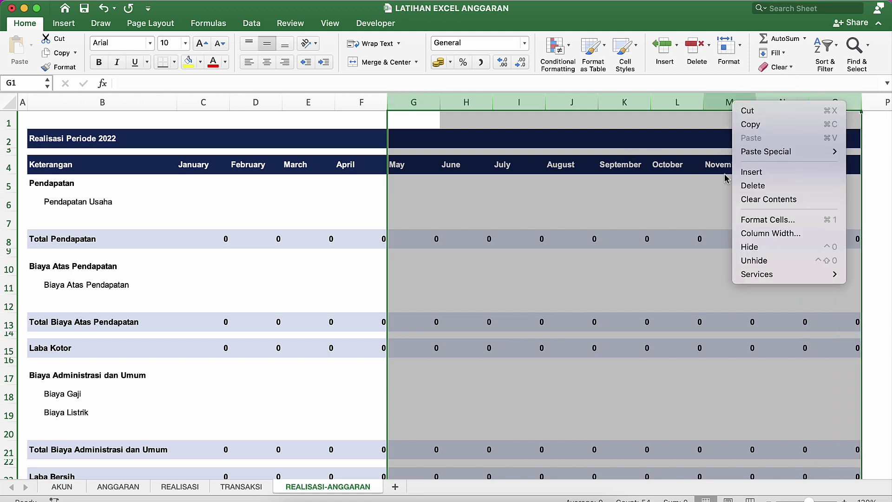
click(753, 186)
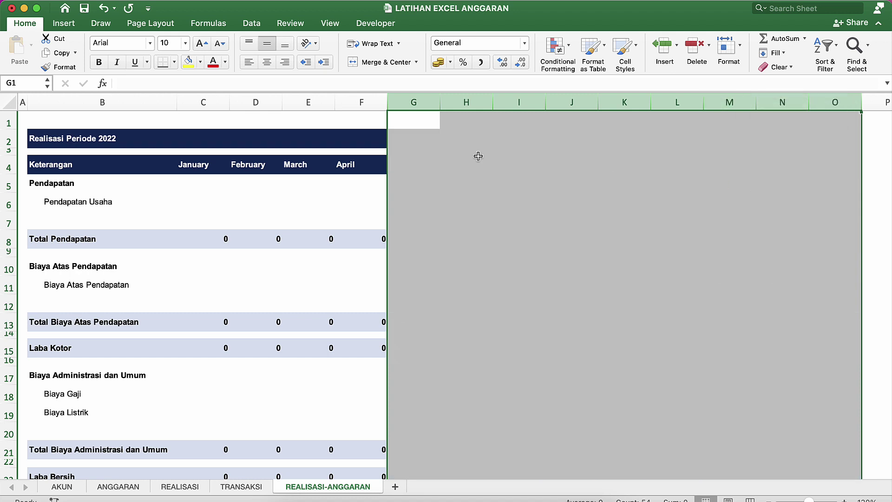
click(341, 171)
click(248, 172)
click(165, 205)
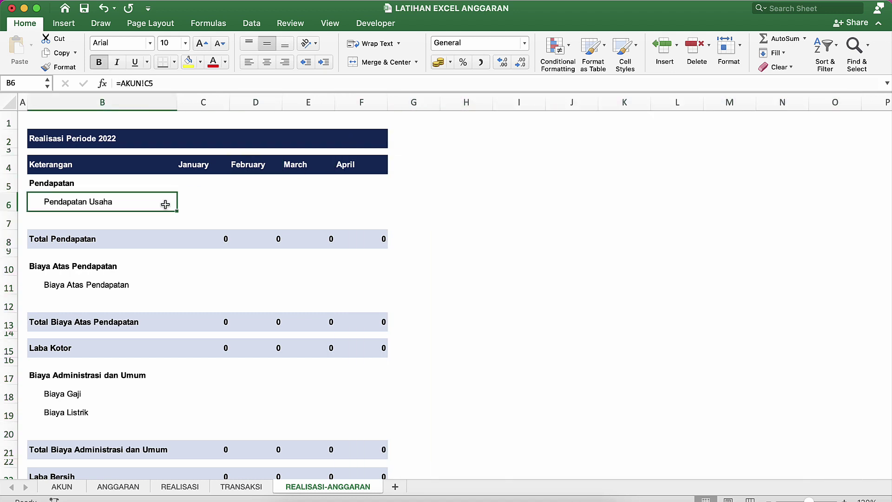
click(193, 168)
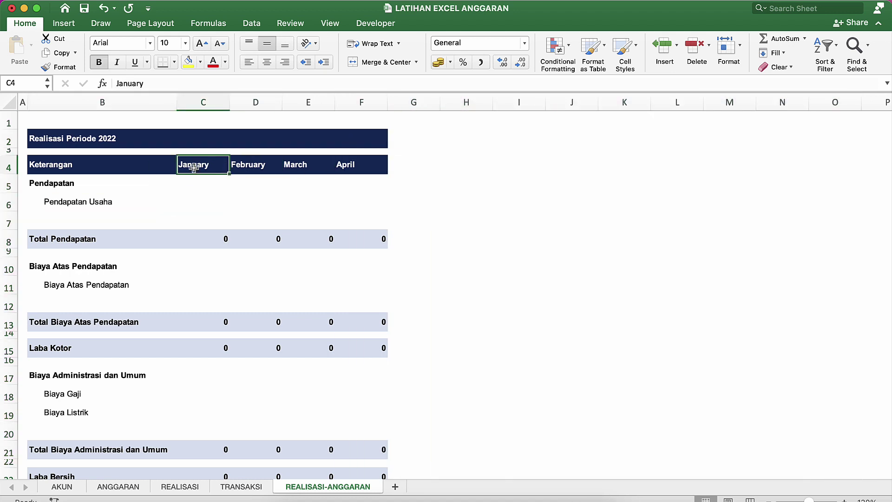
click(223, 222)
scroll(135, 245, down, 5)
scroll(136, 246, up, 5)
scroll(136, 246, down, 1)
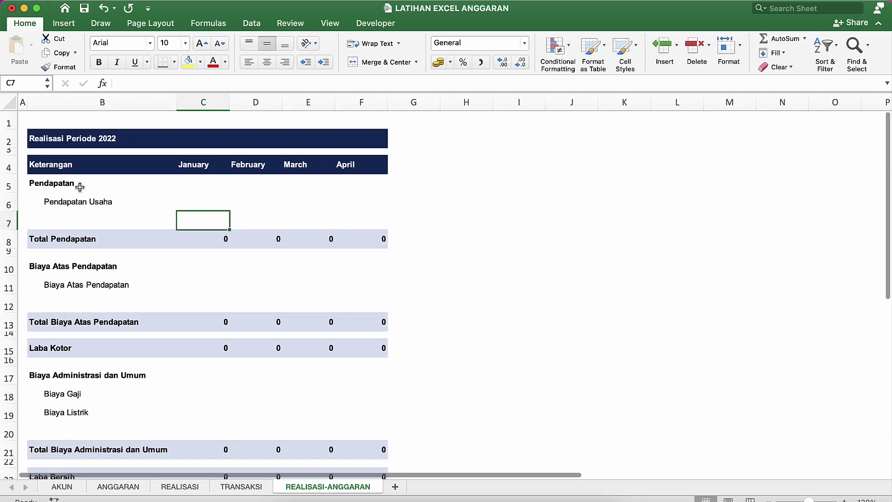
Replace the January heading in C4 with Anggaran.
click(196, 167)
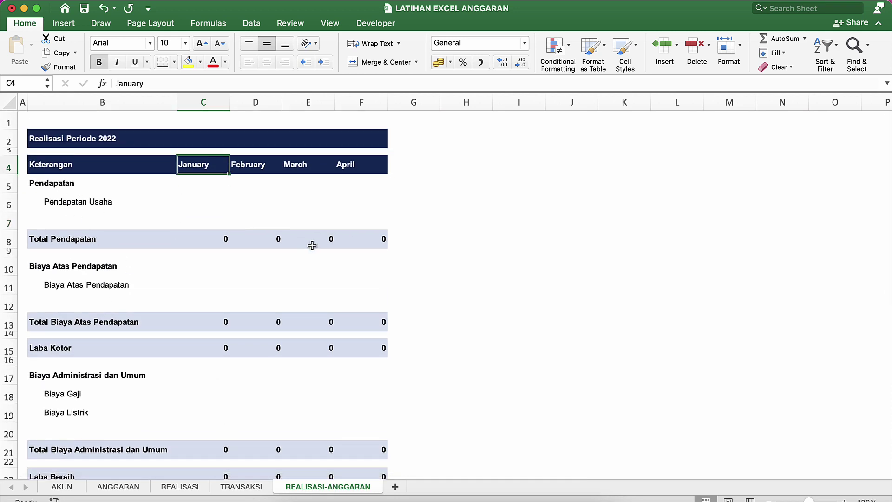
text(ANGGARA)
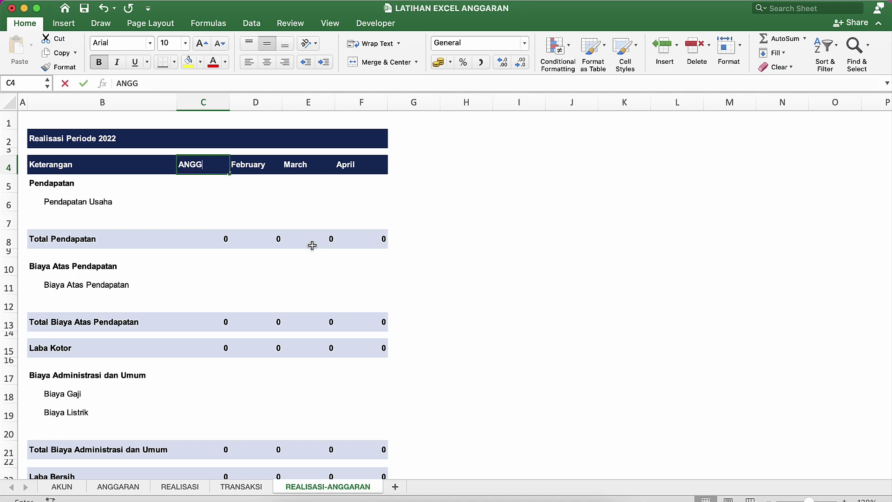
key(BackSpace)
key(BackSpace)
key(BackSpace)
key(BackSpace)
key(BackSpace)
key(BackSpace)
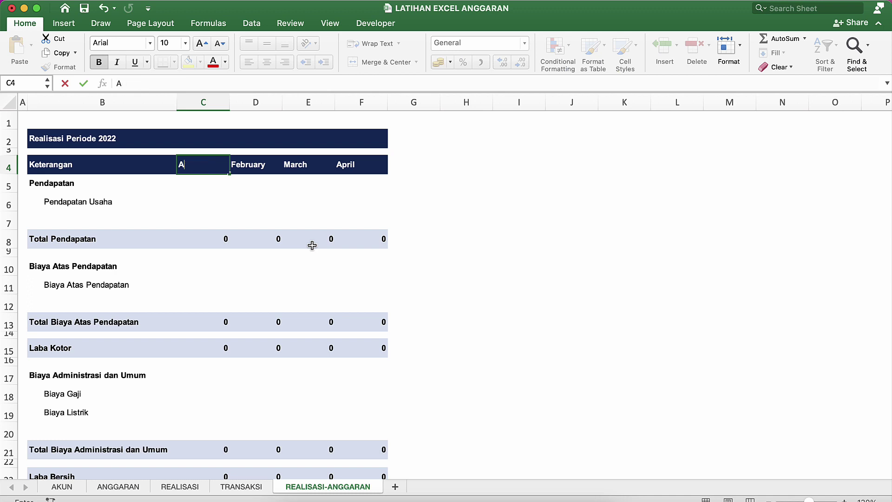
text(nggaran)
key(Return)
Replace the February heading in D4 with Realisasi.
click(243, 166)
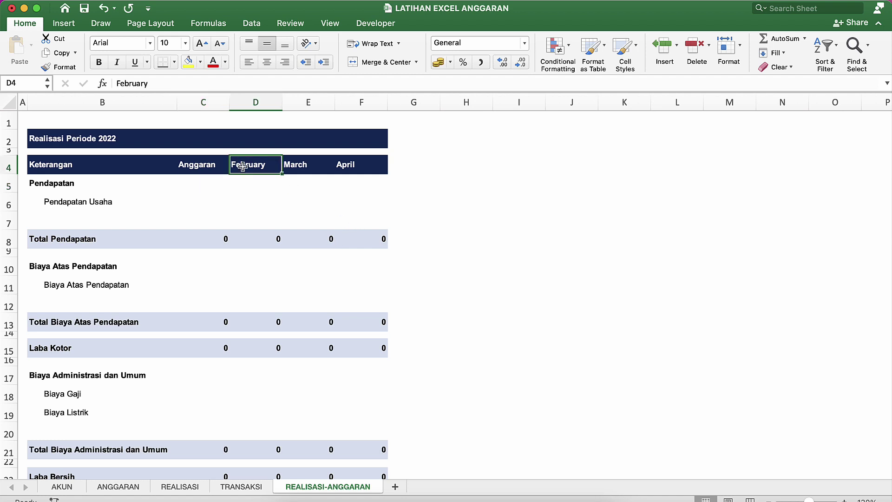
text(Re)
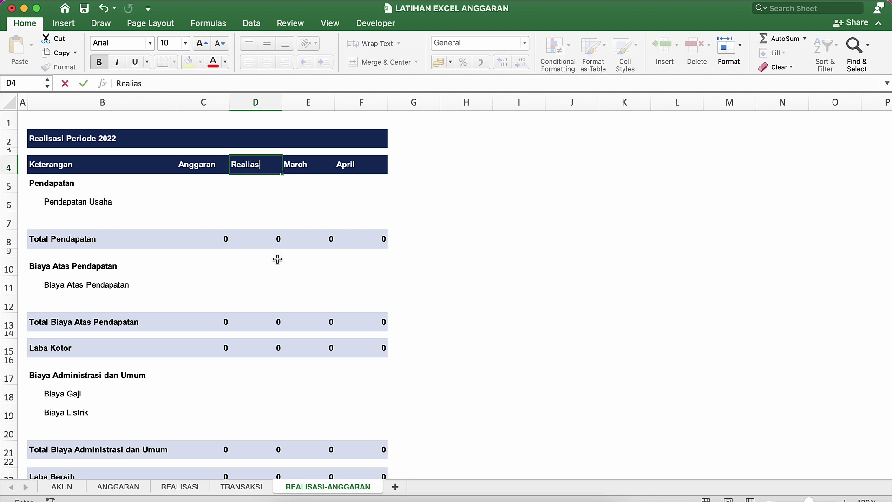
text(alisasi)
key(Return)
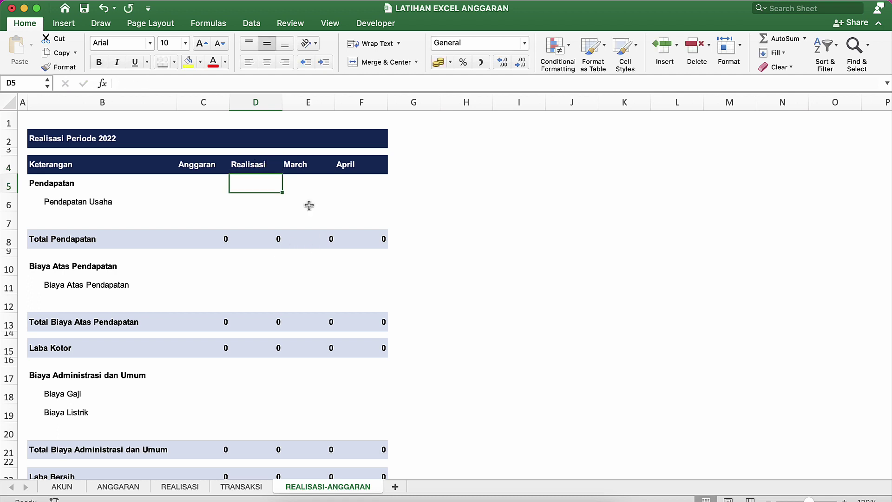
Replace the March heading in E4 with Pencapaian.
click(305, 164)
text(Pen)
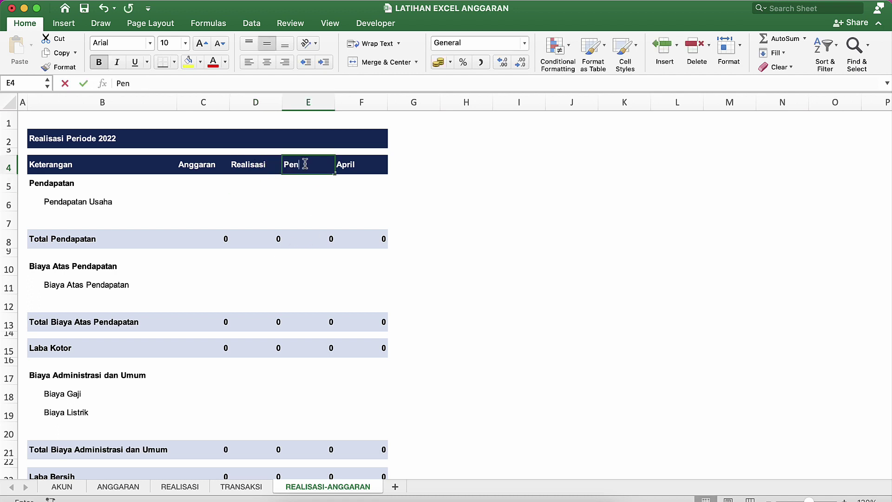
text(capaian)
key(Return)
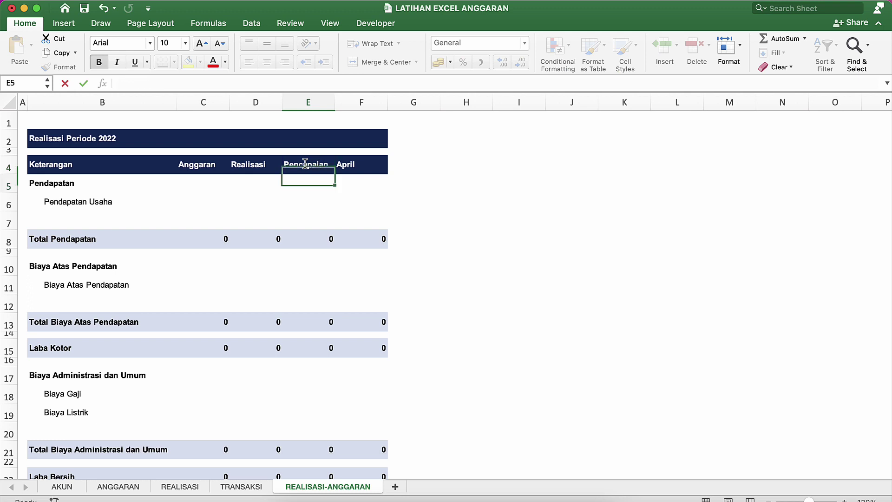
Replace the April heading in F4 with Persentase.
click(349, 166)
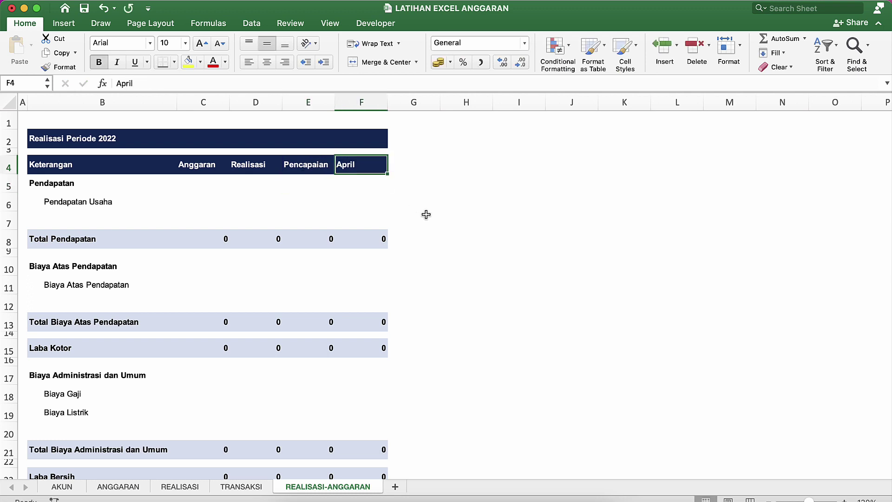
text(Persenta)
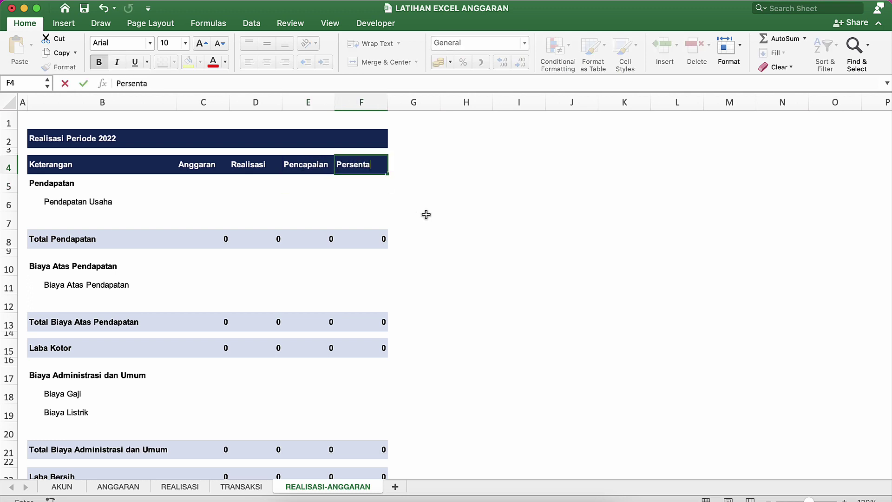
text(se)
key(Return)
Set the heading in F4 to Pencapaian %.
key(Up)
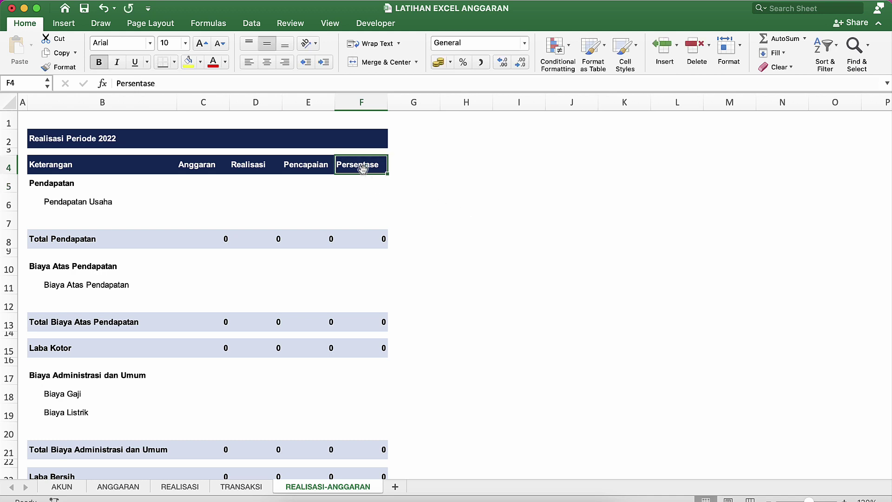
text(Pencap)
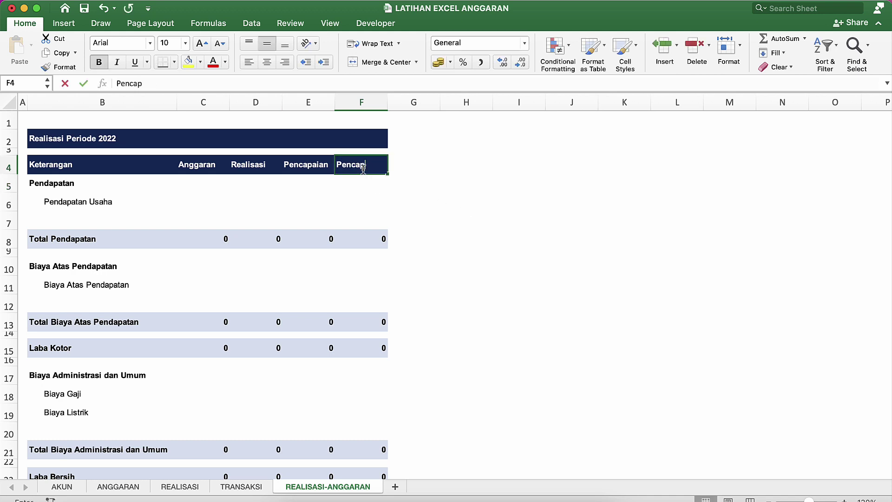
text(ai)
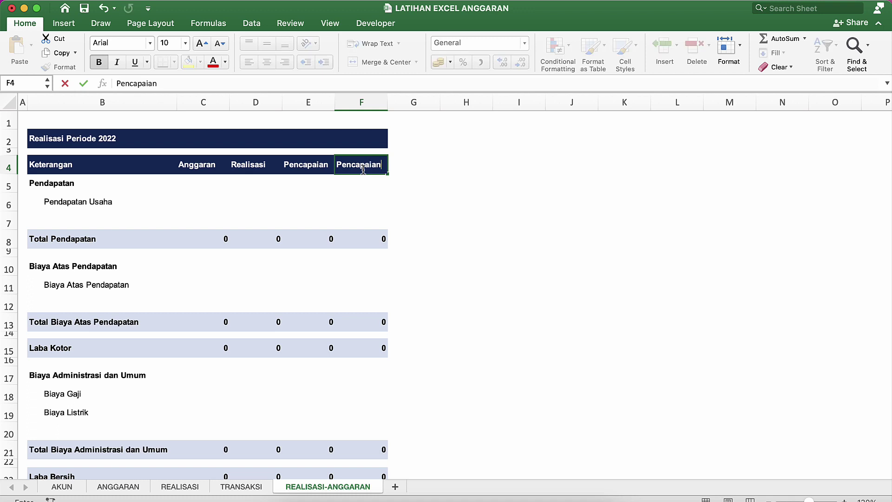
text(an )
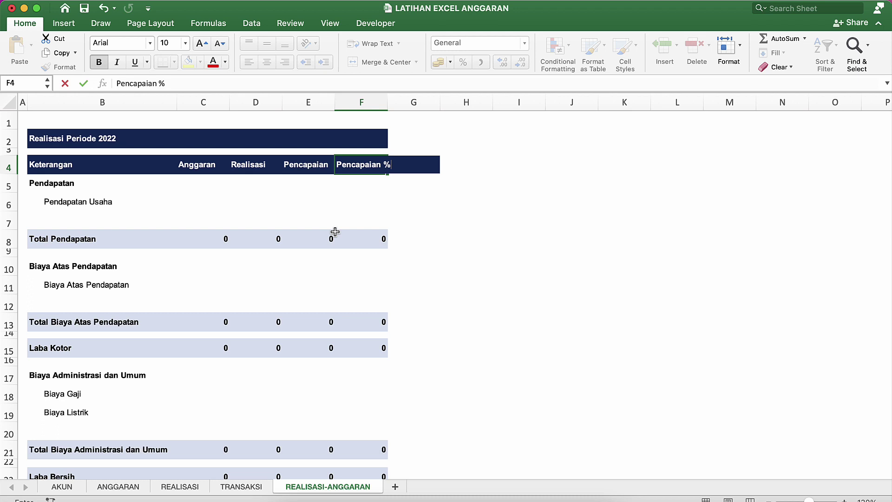
text(%)
key(Return)
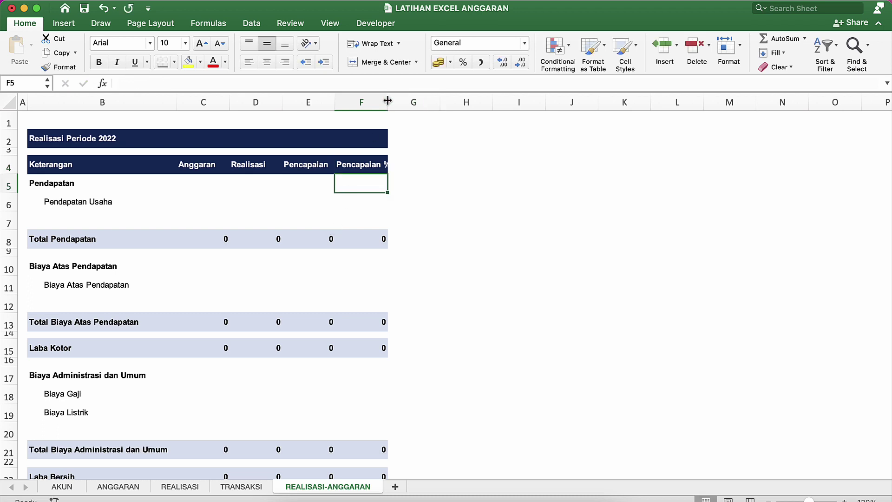
Widen column F to fit its Pencapaian % heading and make column E slightly wider.
drag(387, 101, 397, 101)
click(325, 162)
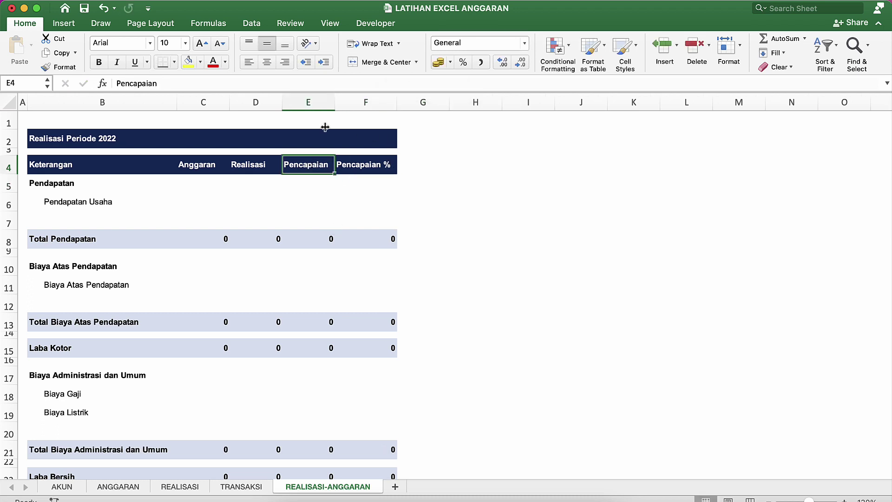
drag(335, 100, 341, 100)
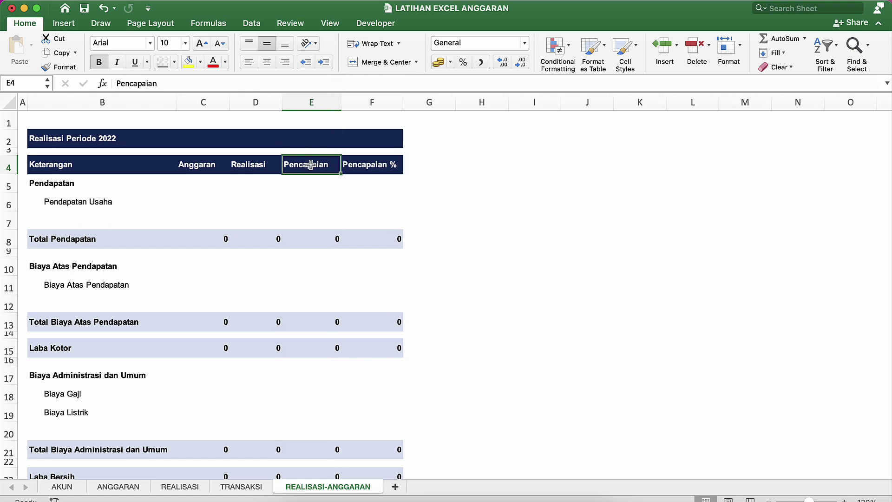
Change the heading in E4 to Selisih.
text(Selisih)
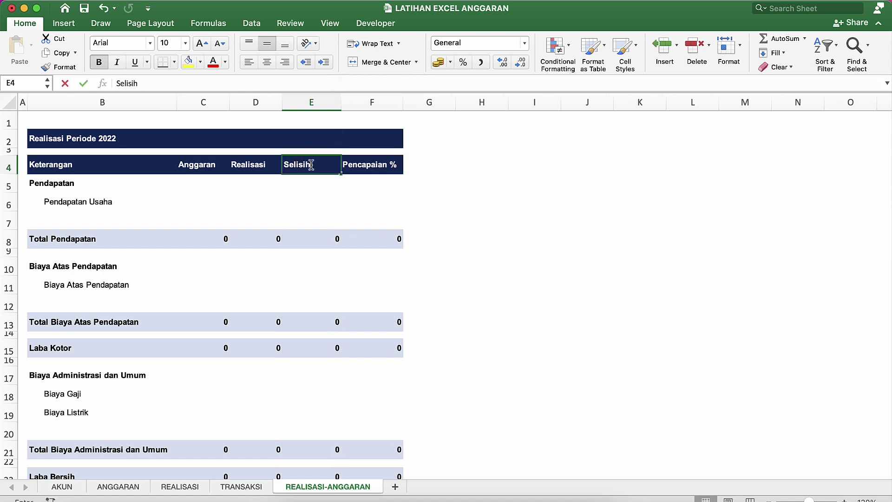
key(Return)
click(311, 165)
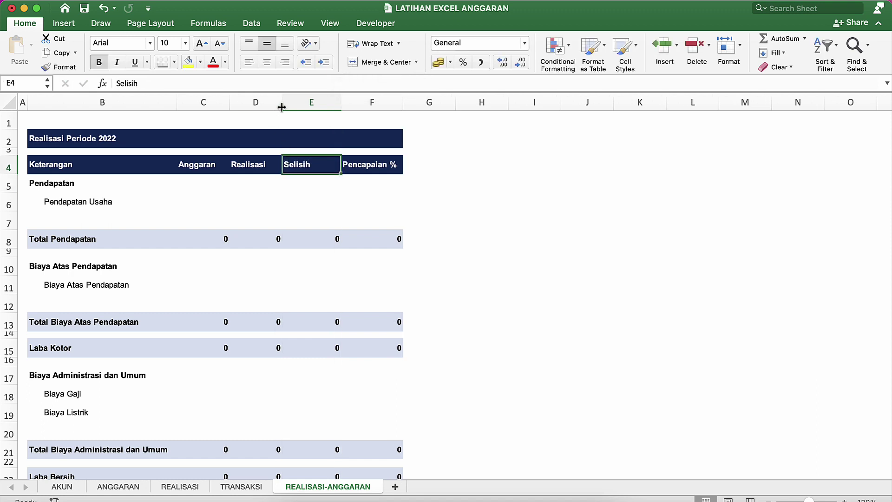
Widen the Realisasi and Anggaran columns, D and C, slightly.
drag(282, 107, 296, 107)
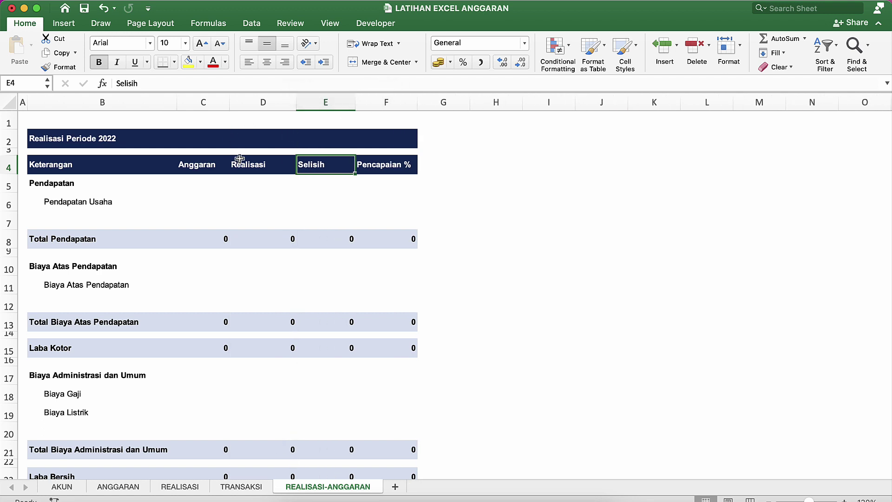
drag(230, 103, 244, 103)
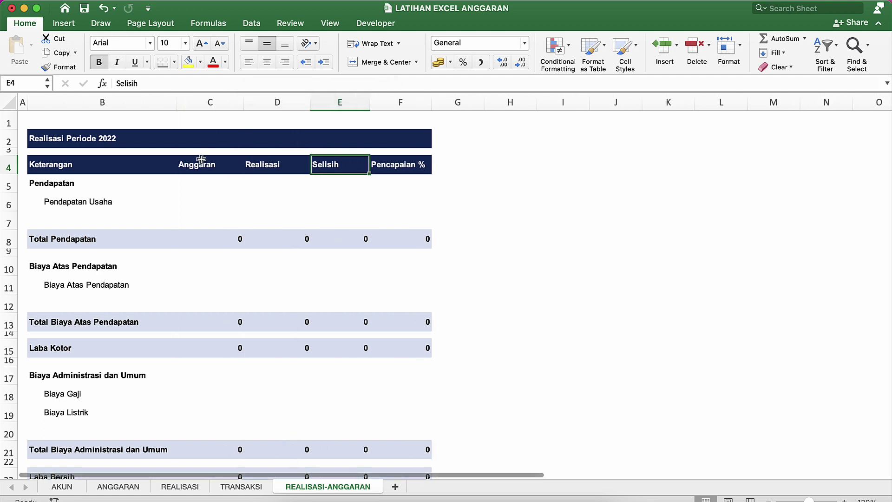
click(201, 159)
click(207, 197)
click(213, 183)
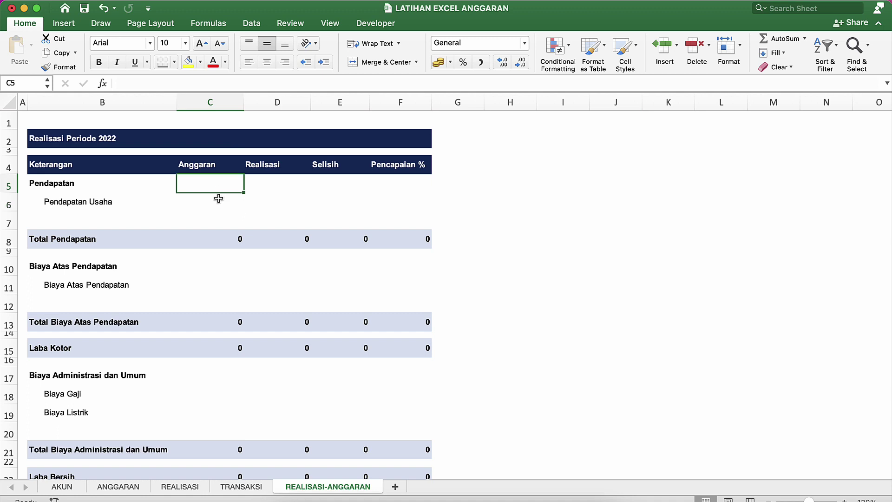
Review the Anggaran, Realisasi, Selisih and Pencapaian % columns of the comparison table, especially along the Pendapatan Usaha row.
click(212, 200)
click(103, 201)
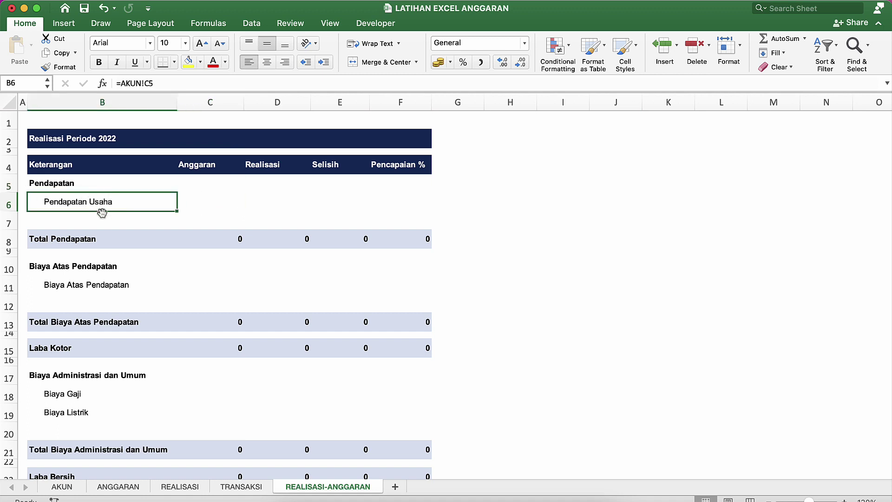
click(212, 204)
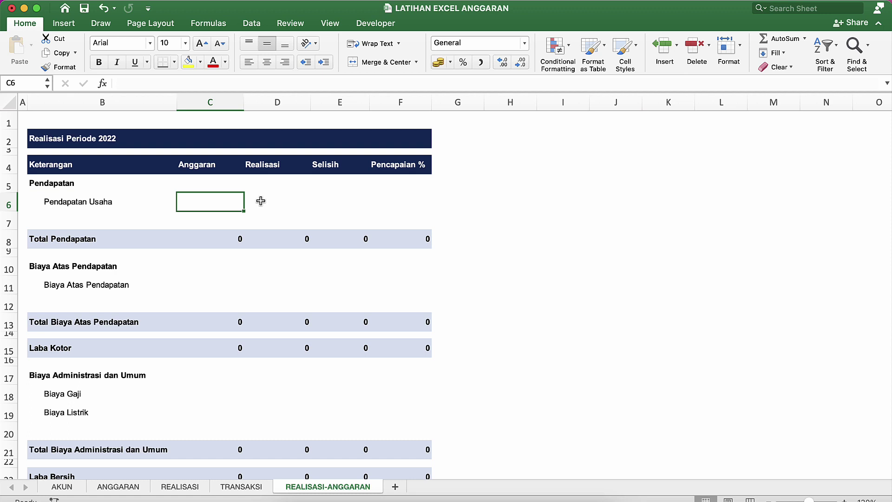
click(265, 200)
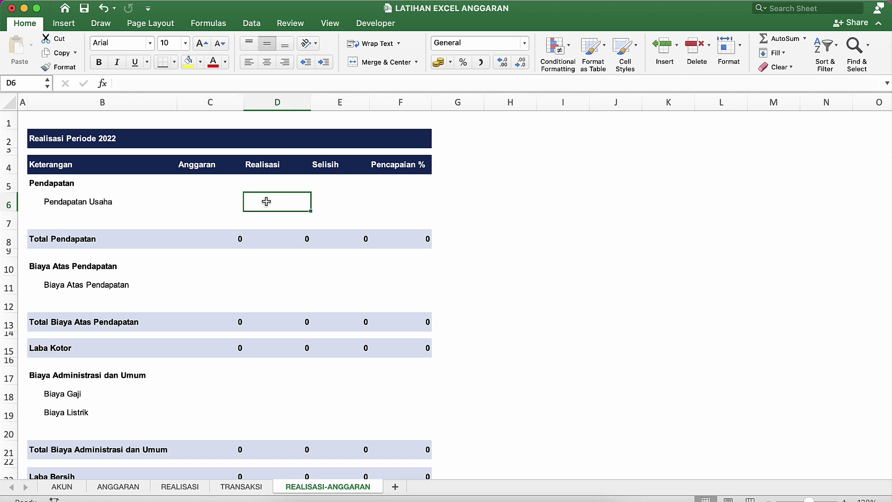
click(328, 201)
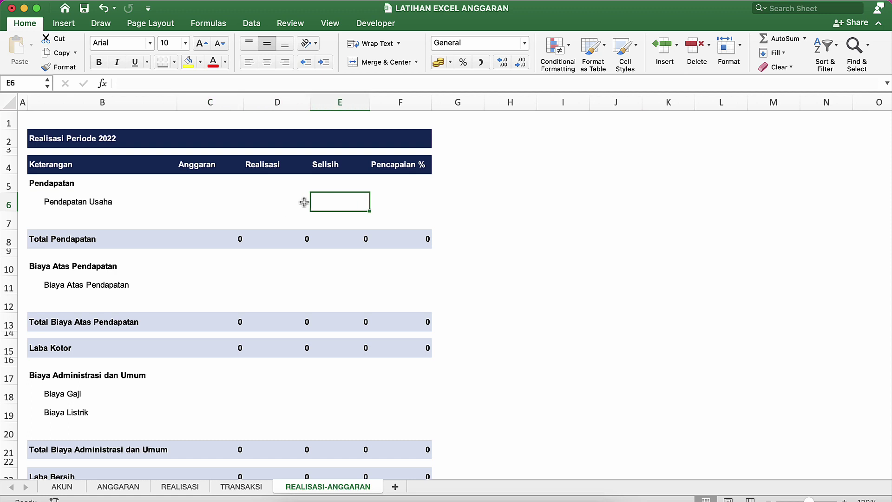
click(407, 185)
click(395, 203)
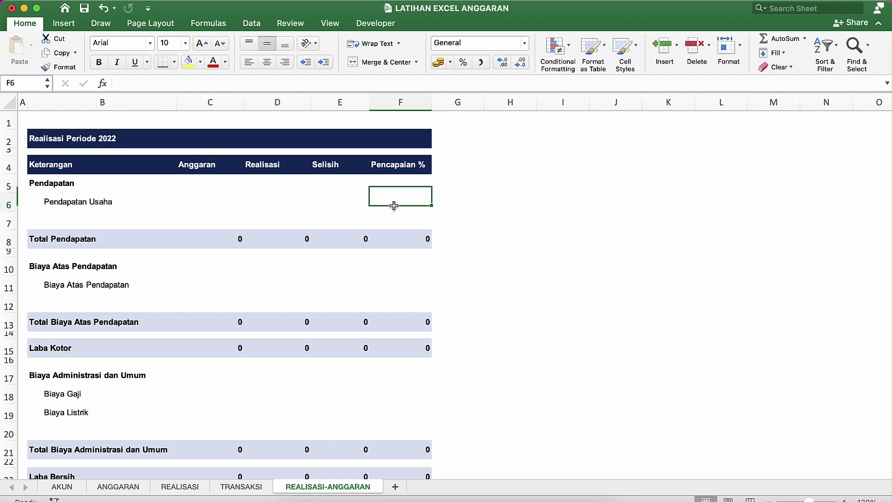
click(307, 203)
click(338, 202)
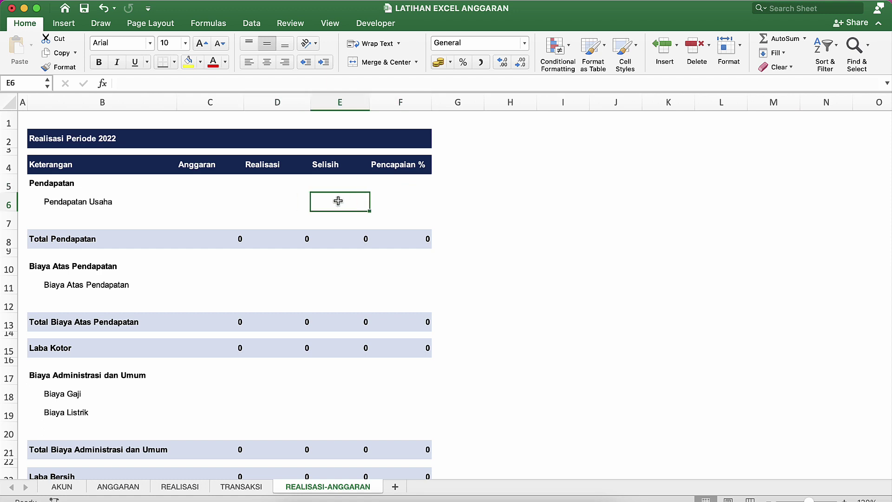
double_click(334, 168)
drag(333, 168, 337, 214)
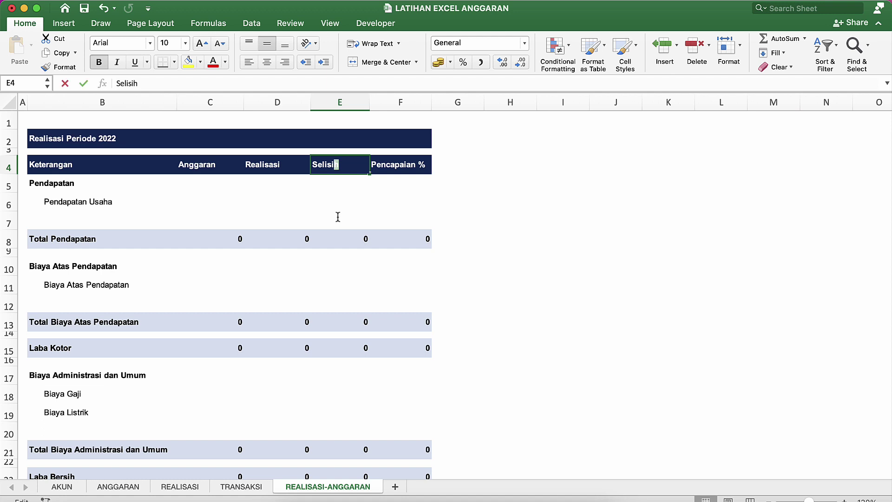
click(325, 201)
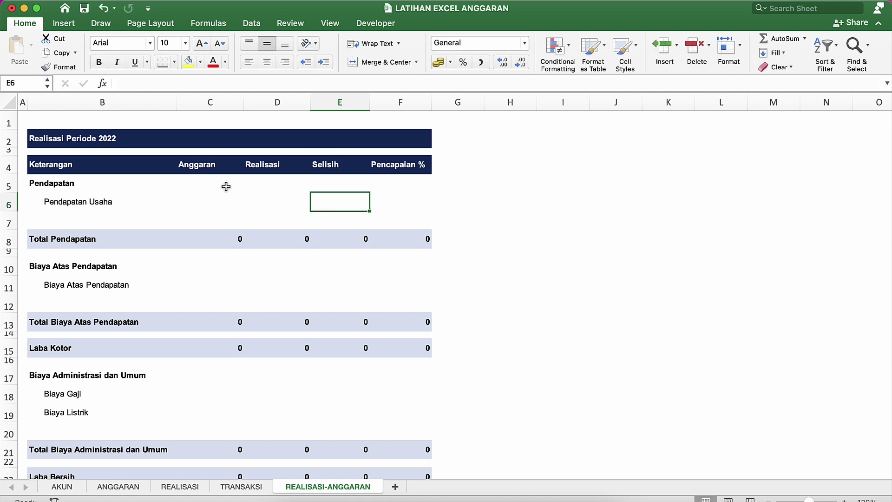
click(205, 170)
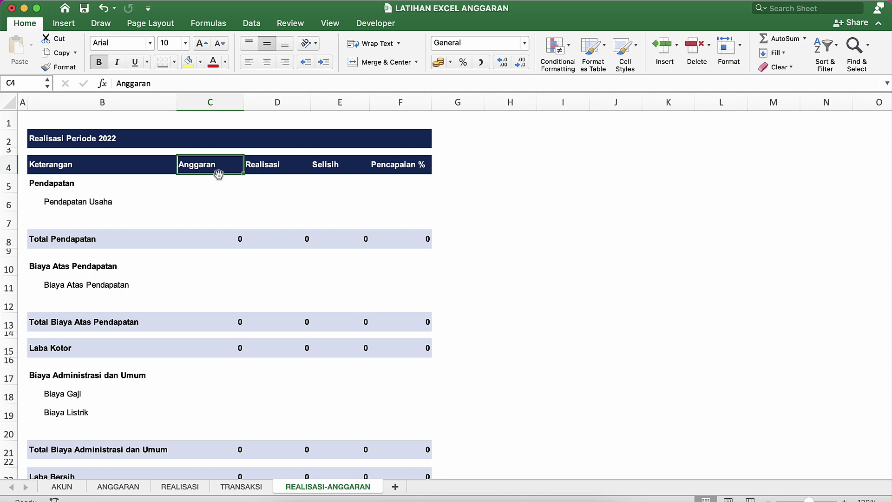
click(274, 168)
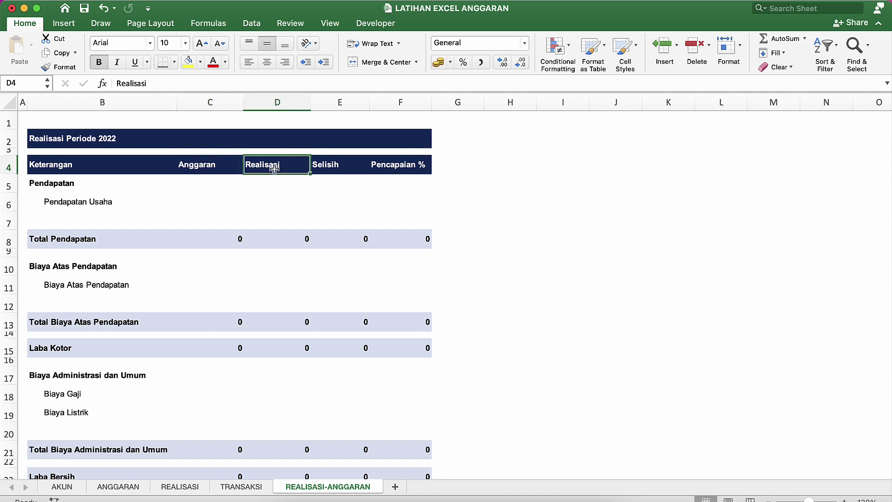
click(203, 163)
click(92, 163)
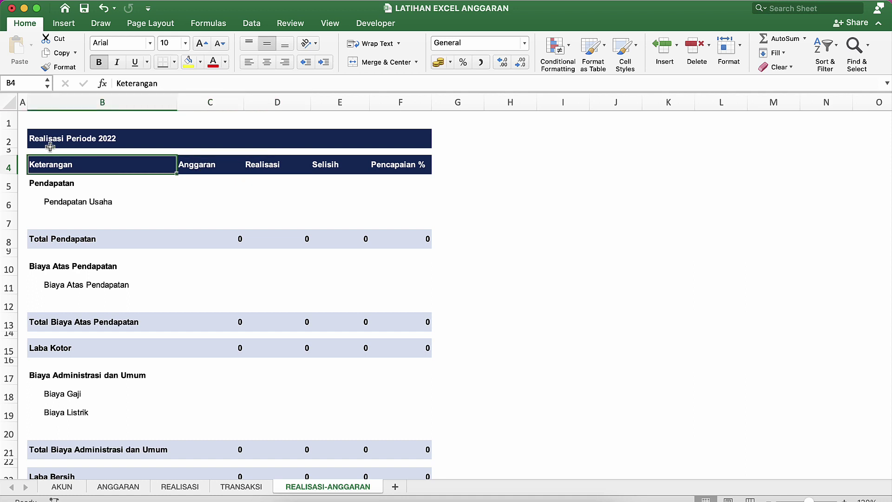
Change the title in B2 to Realisasi Anggaran Periode 2022.
click(41, 137)
double_click(67, 138)
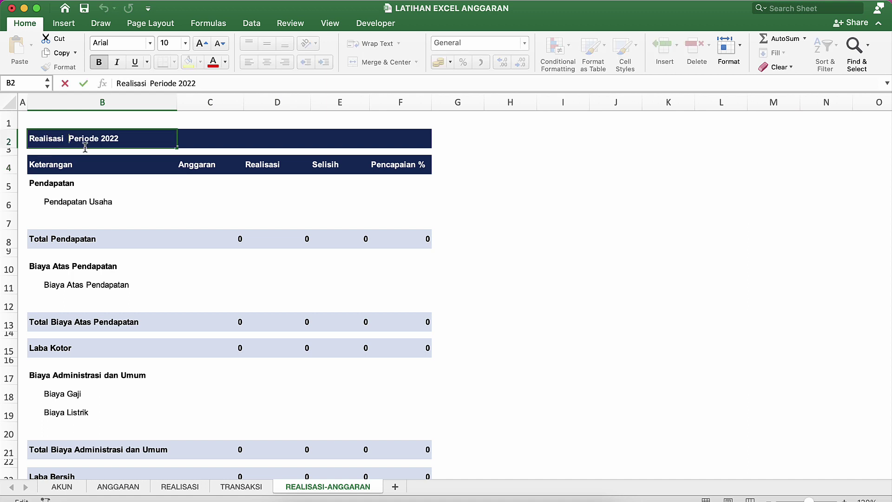
text(Anggar)
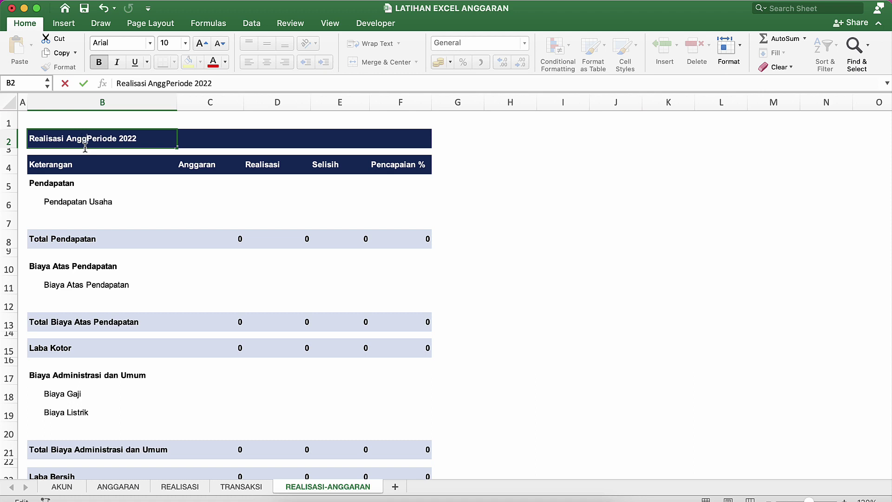
text(an)
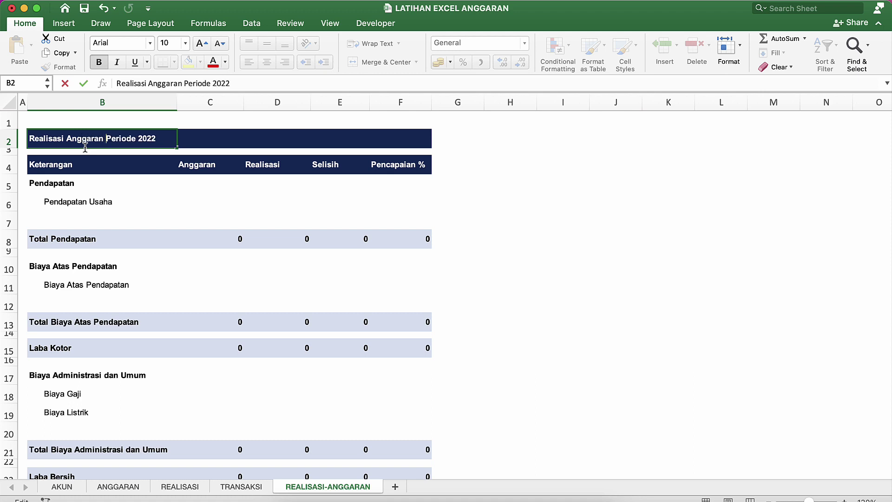
key(Return)
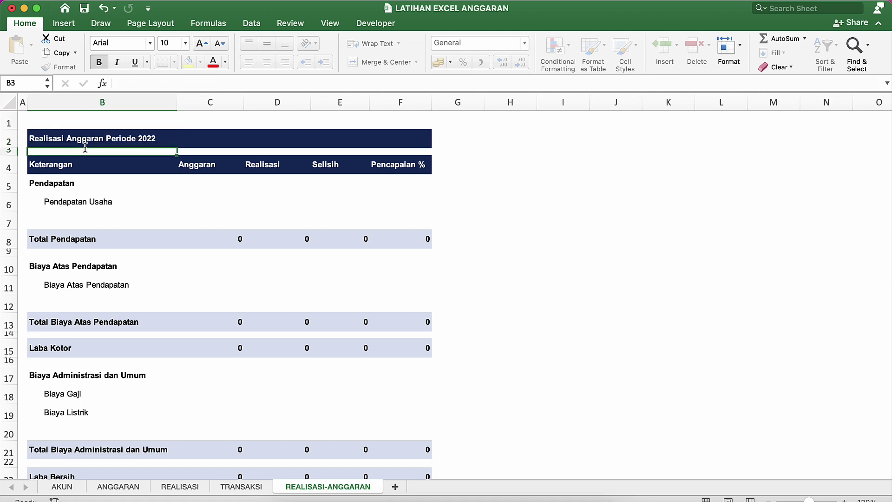
click(112, 178)
click(197, 382)
click(237, 447)
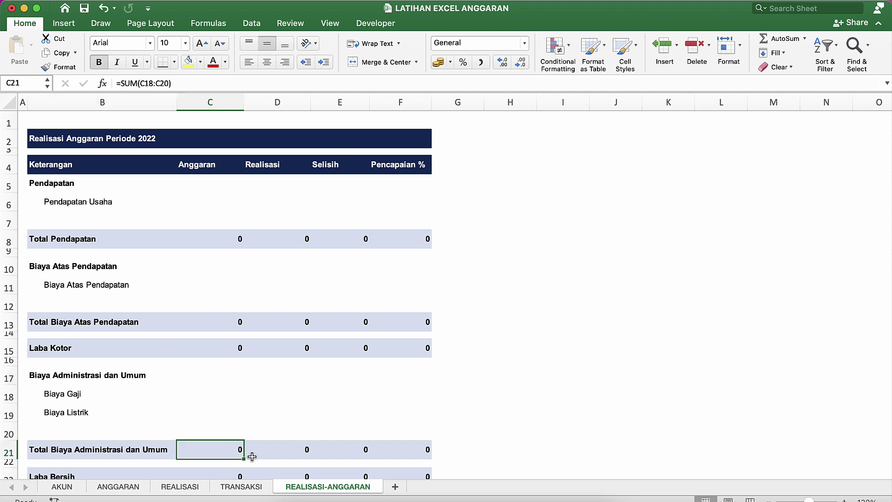
click(255, 371)
click(51, 171)
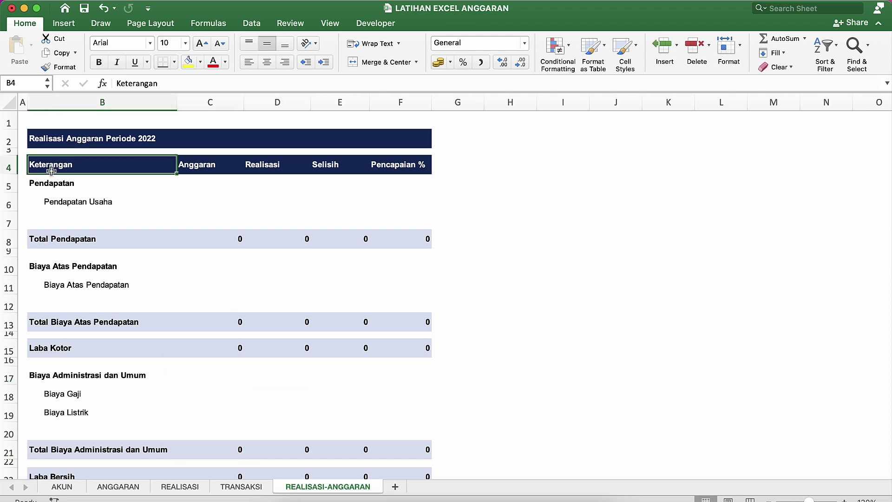
click(46, 199)
click(212, 199)
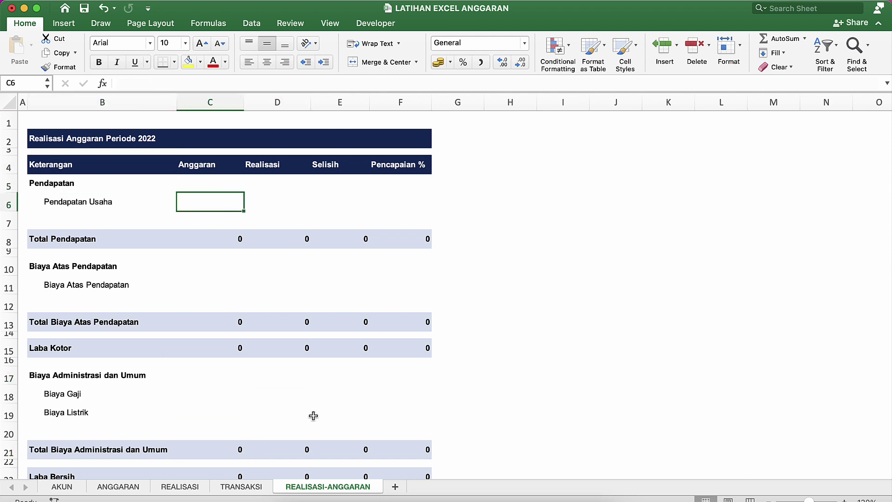
On the ANGGARAN sheet, enter 2300000 as the January budget for Pendapatan Usaha in C6.
click(128, 486)
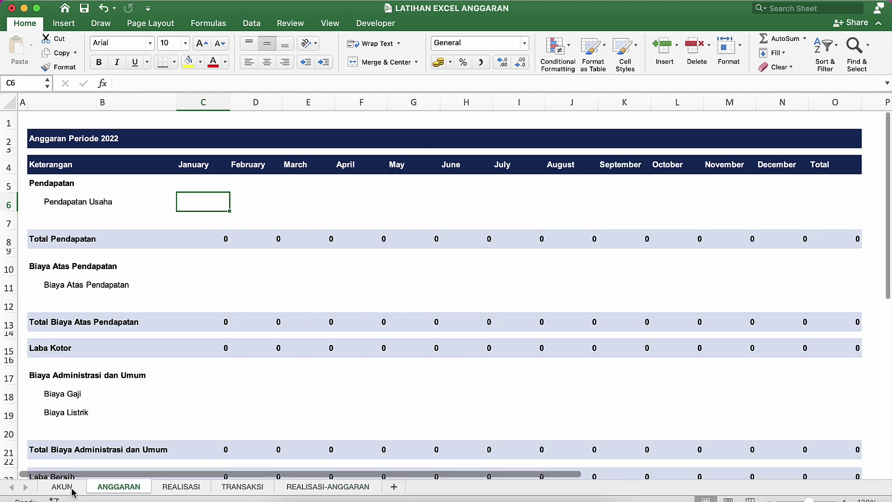
click(72, 490)
click(119, 485)
click(190, 168)
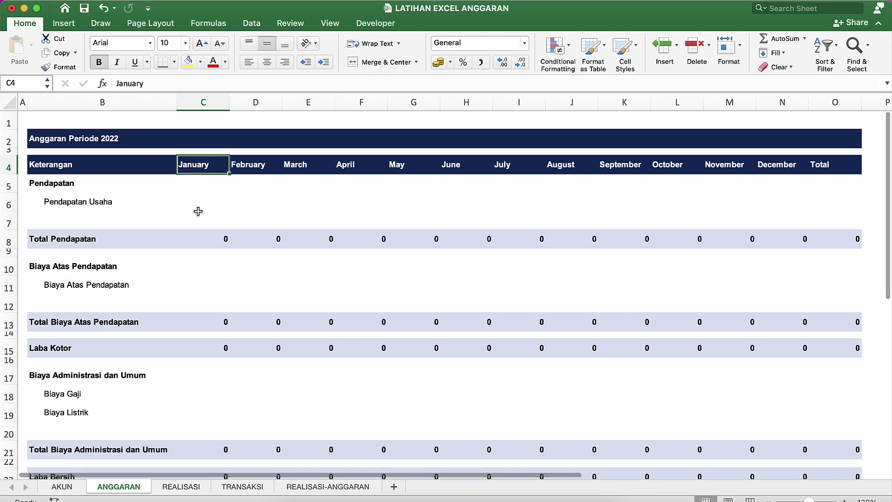
click(90, 203)
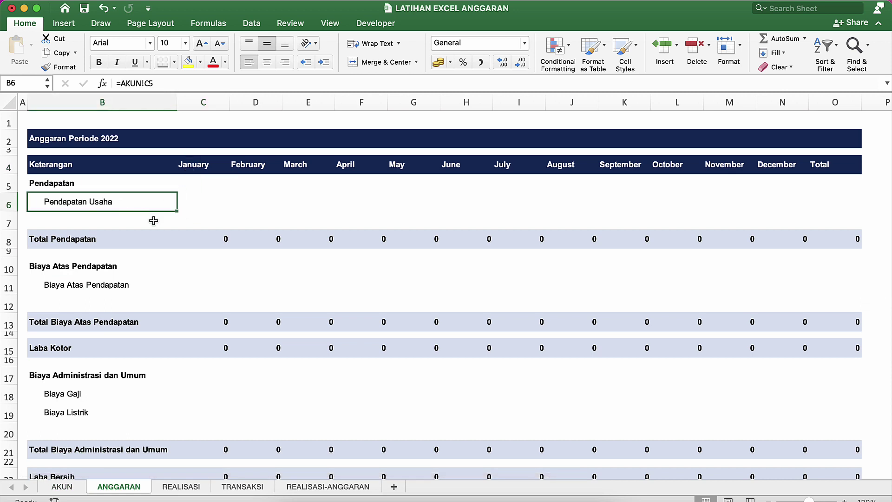
click(193, 203)
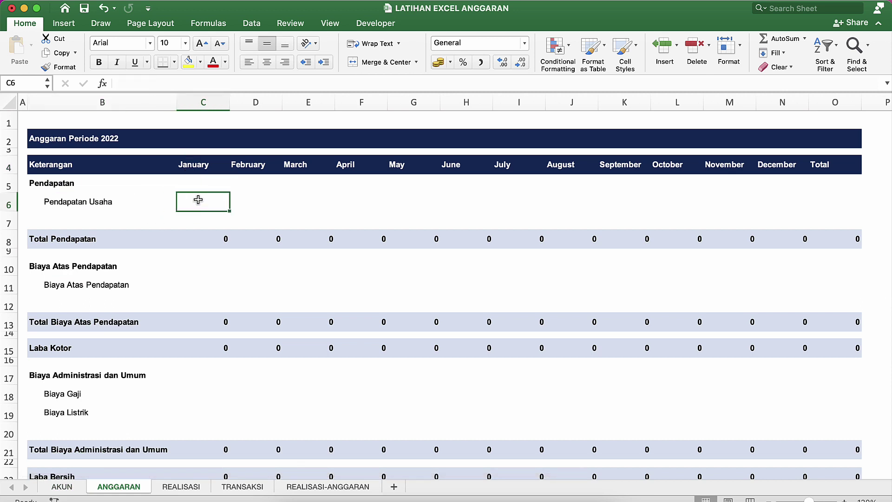
text(100)
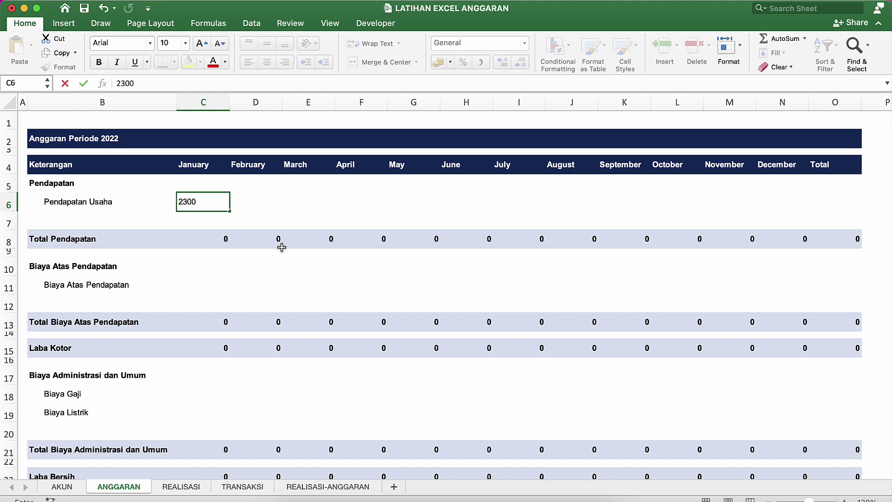
key(Return)
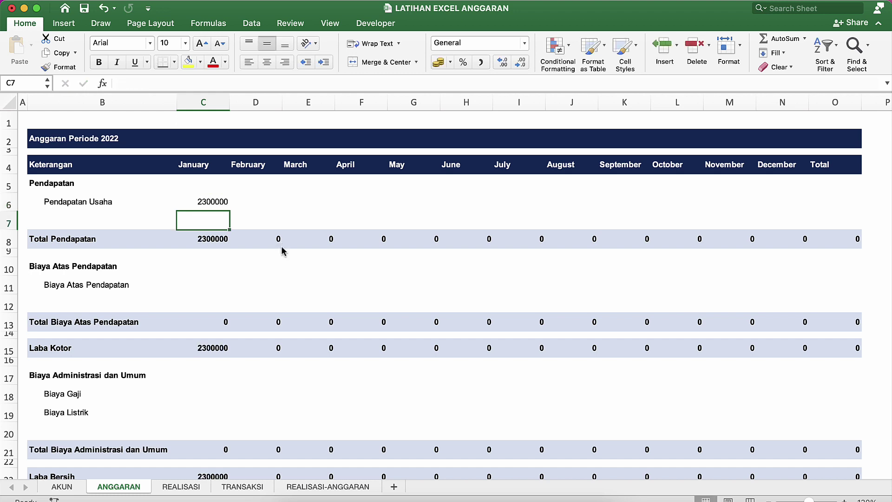
key(Up)
Format columns C to O as Number with no decimals, a thousands separator and negative values in red parentheses.
drag(198, 101, 833, 157)
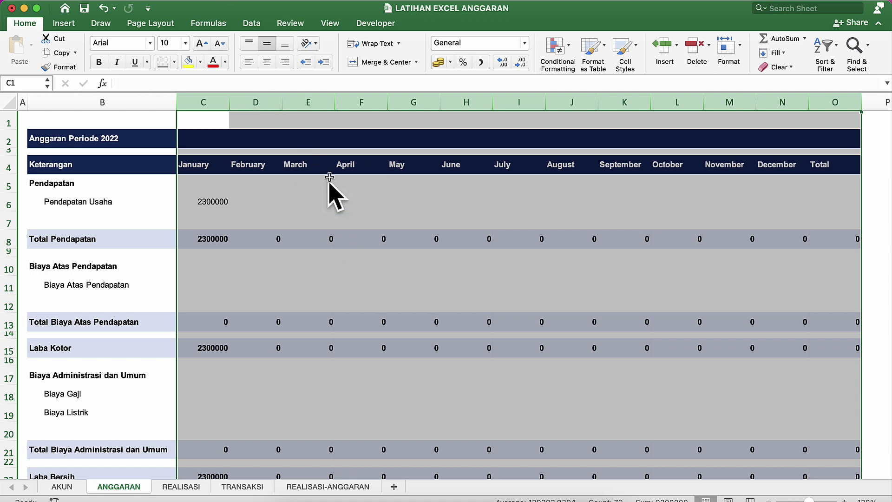
right_click(255, 187)
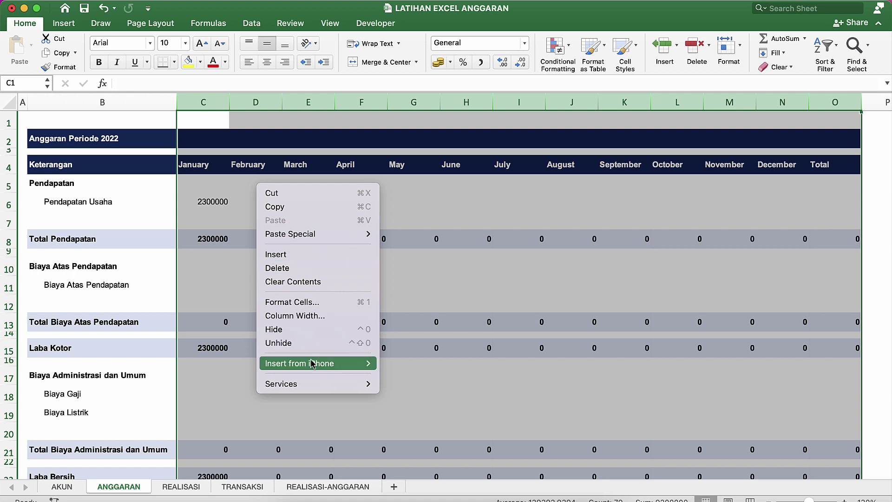
click(306, 305)
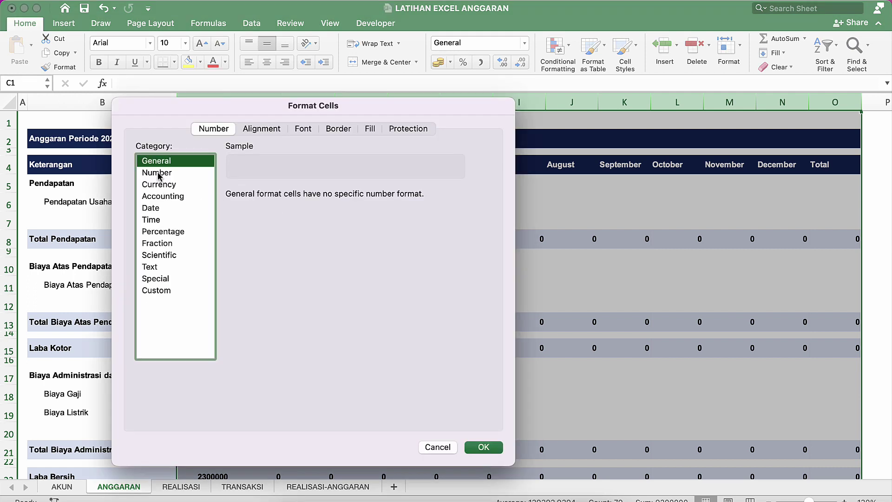
click(157, 173)
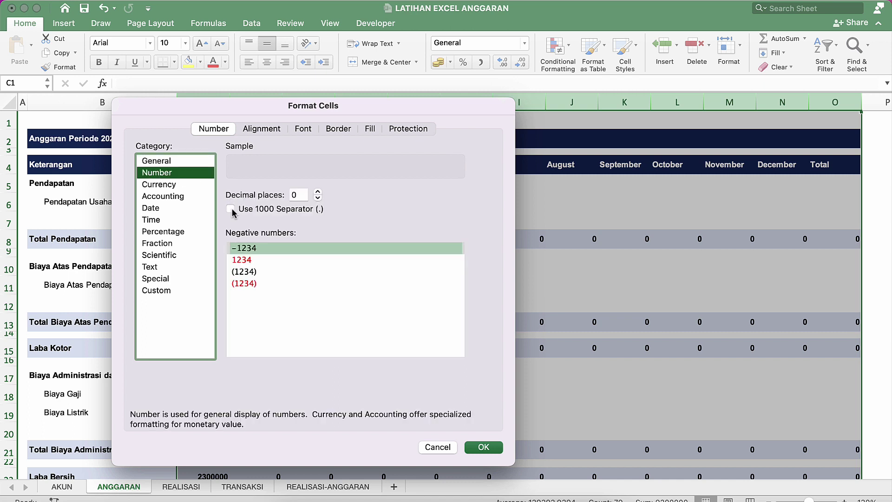
click(231, 210)
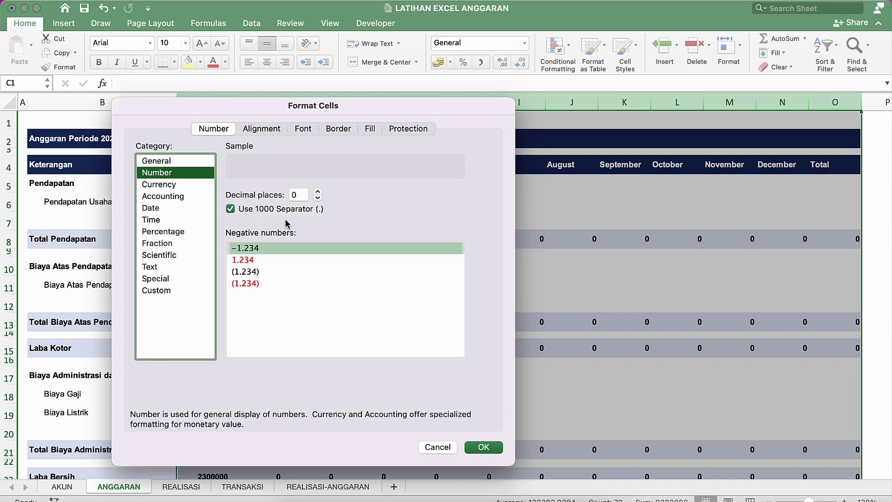
click(249, 284)
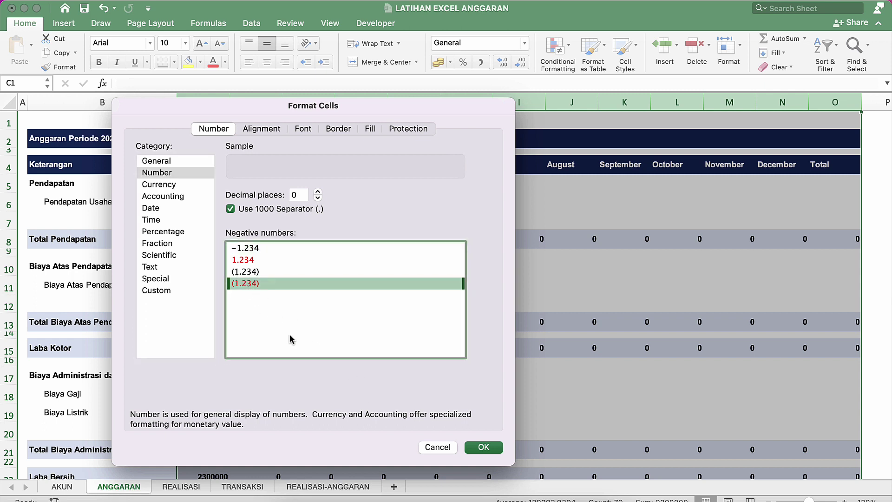
click(480, 448)
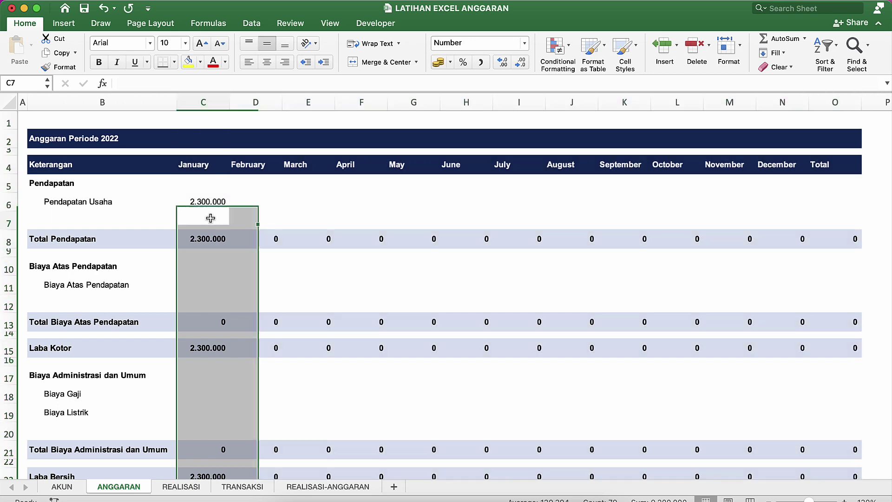
Calculate the February Pendapatan Usaha budget in D6 with the formula =C6*110%.
click(211, 218)
click(212, 206)
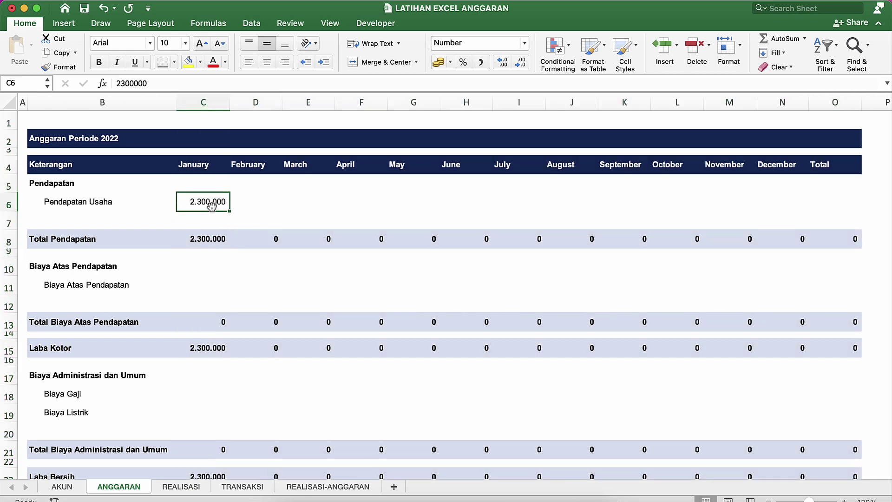
click(246, 207)
text(=)
key(Left)
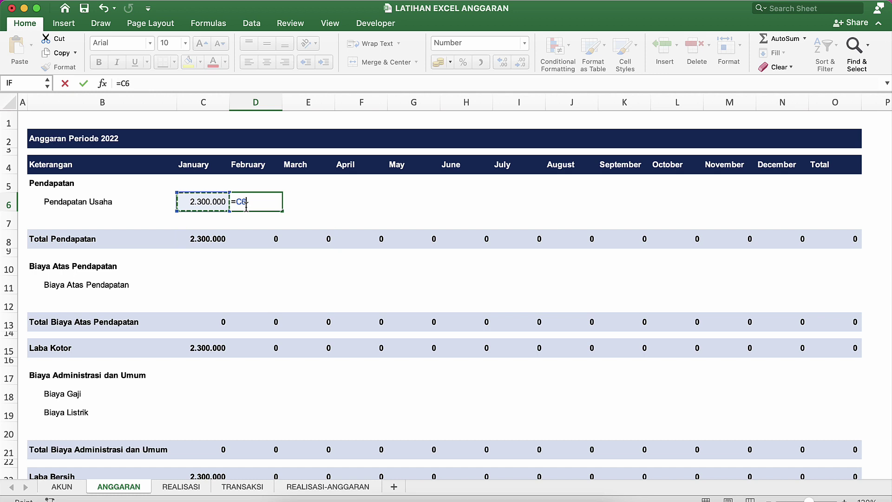
text(*)
key(F2)
key(Left)
key(Left)
key(Left)
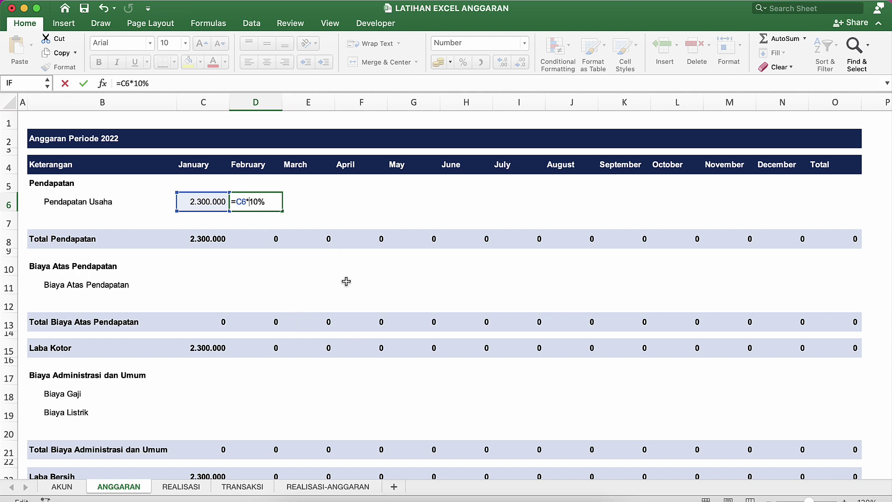
text(1)
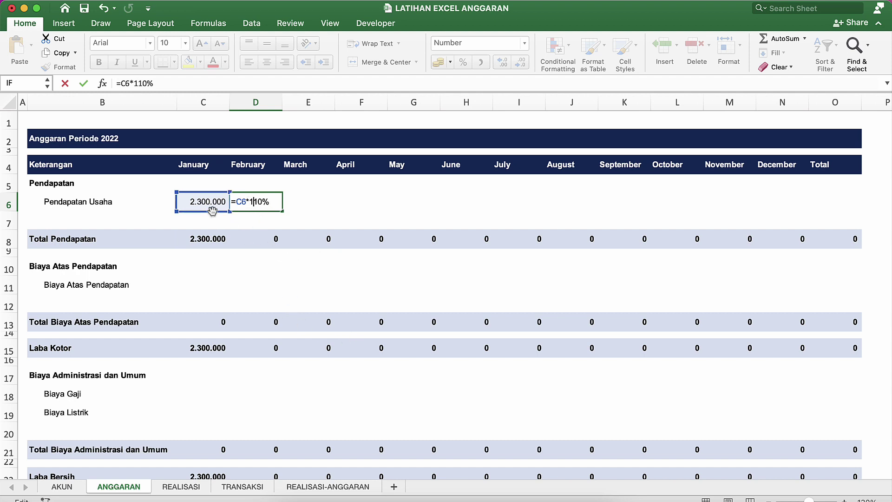
key(Return)
Copy the February Pendapatan Usaha formula from D6 across March to December, E6:N6.
key(Up)
key(super+c)
key(Right)
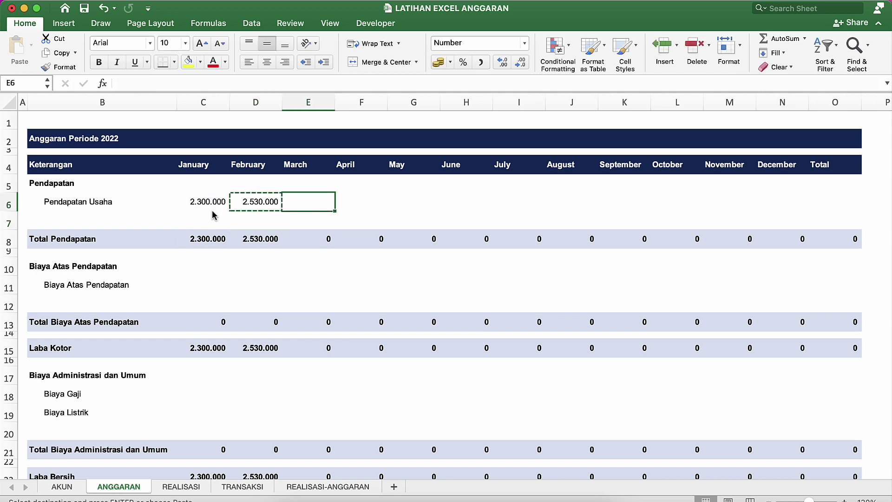
key(shift+Right)
key(shift+Right)
key(shift+Right)
key(shift+Right)
key(shift+Right)
key(shift+Right)
key(shift+Right)
key(shift+Right)
key(shift+Right)
key(Return)
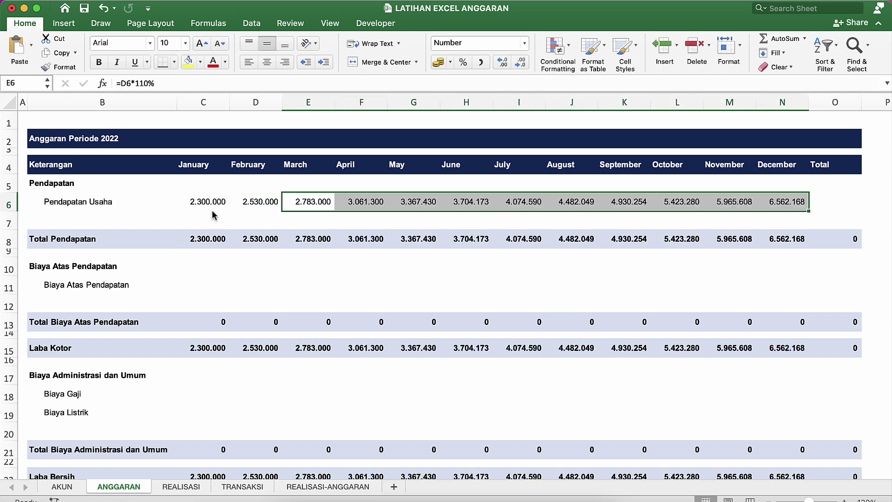
click(339, 253)
click(458, 264)
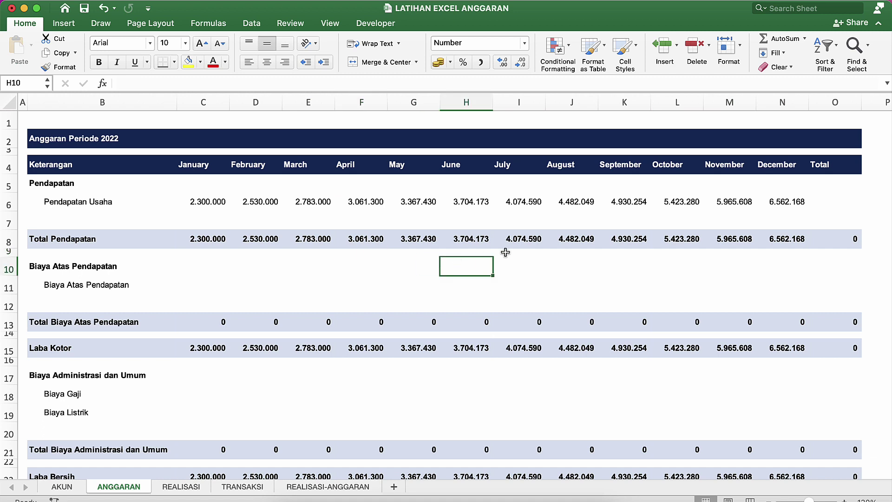
click(505, 253)
Total the twelve months of Pendapatan Usaha in O6 with =SUM(C6:N6).
click(837, 210)
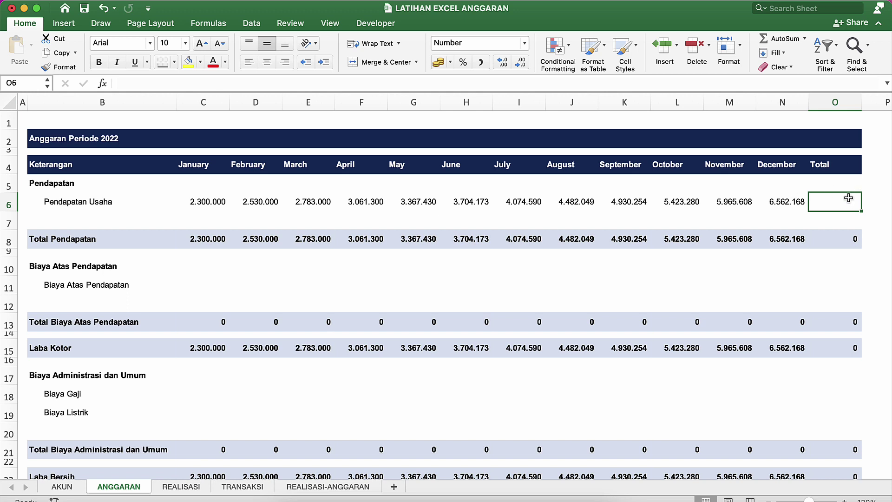
text(=sum)
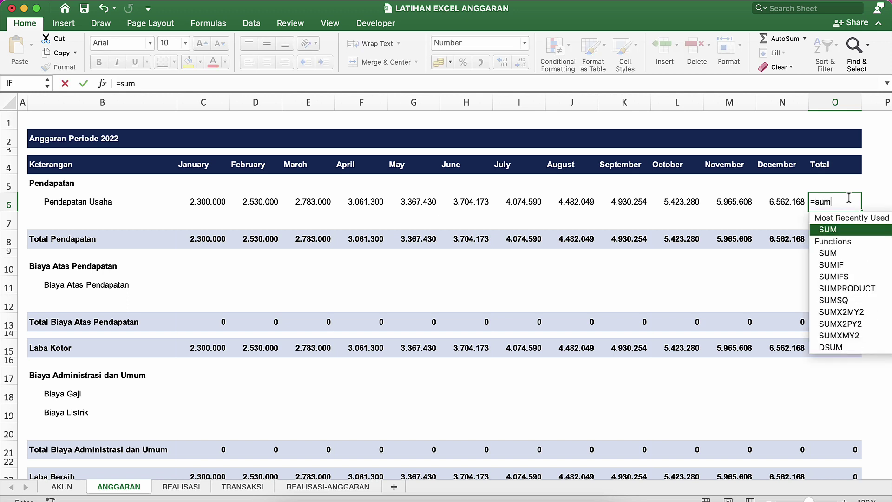
text(()
key(Left)
key(shift+Left)
key(shift+Left)
key(shift+Left)
key(shift+Left)
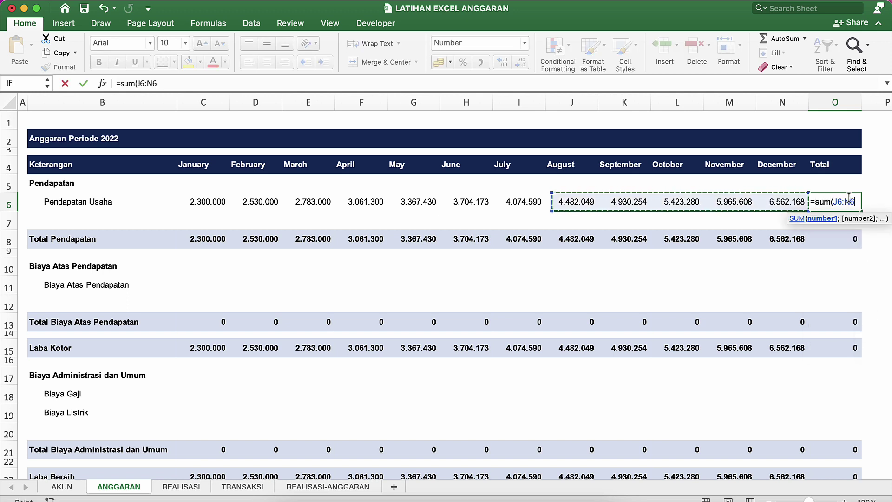
key(shift+Left)
key(shift+Left)
key(shift+Left)
key(shift+Left)
key(shift+Left)
key(shift+Left)
key(shift+Left)
key(Return)
Copy the row total formula from O6 into O7.
click(849, 201)
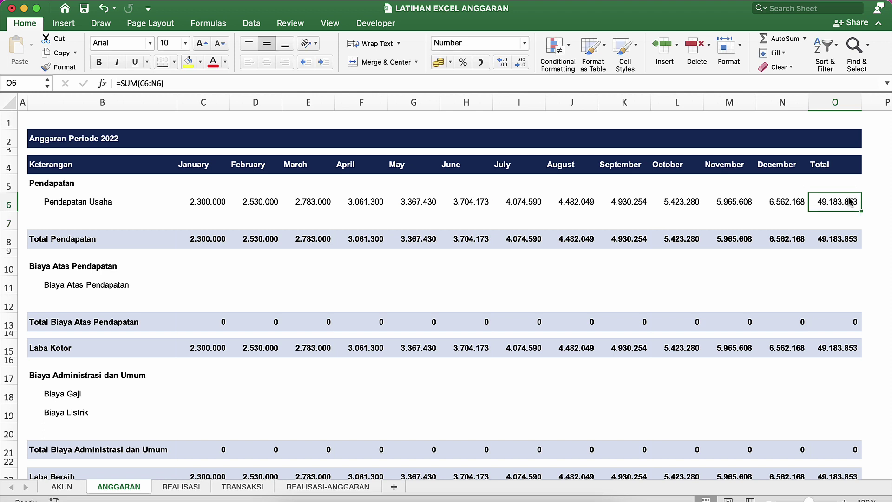
key(super+c)
key(Down)
key(Return)
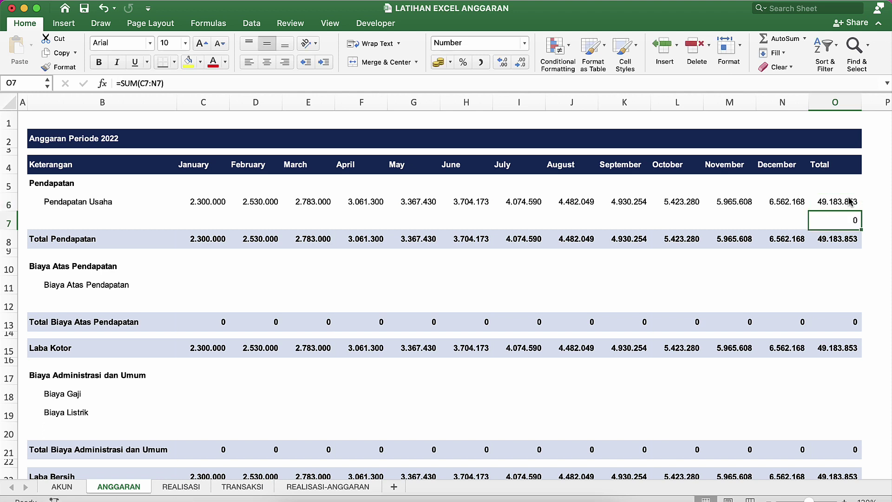
Calculate the January Biaya Atas Pendapatan budget in C11 with the formula =C6*60%.
click(214, 284)
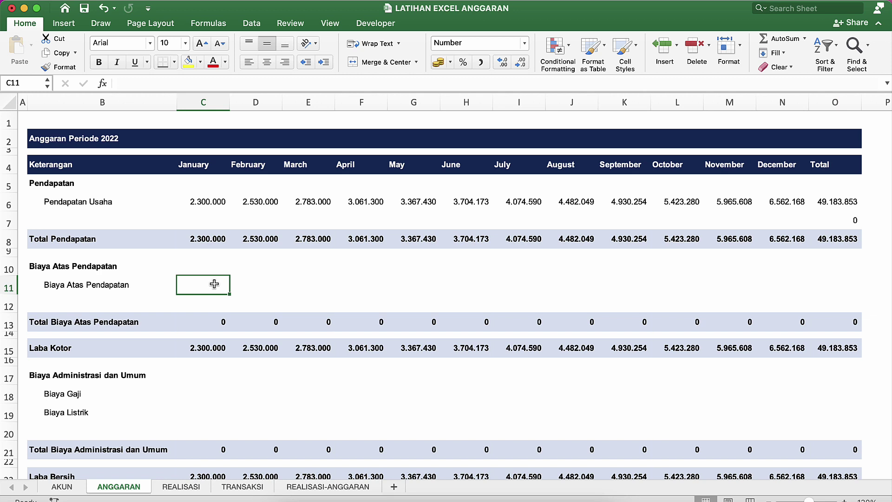
text(=)
key(Up)
key(Up)
key(Up)
key(Up)
key(Up)
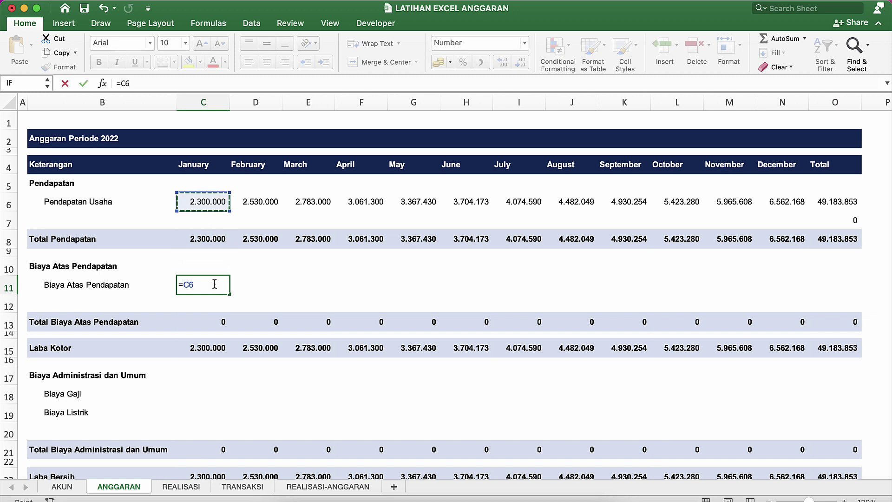
text(*60%)
key(Return)
click(203, 286)
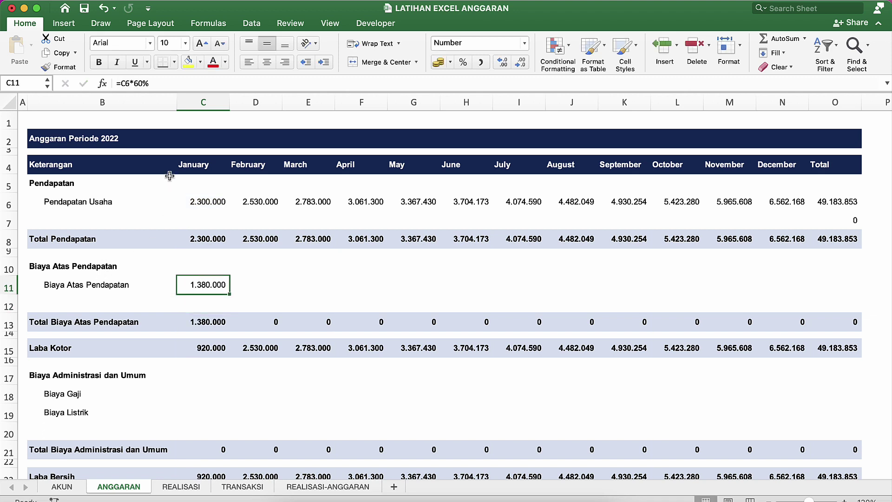
Calculate the February Biaya Atas Pendapatan budget in D11 with the formula =C11*110%.
click(246, 284)
text(=)
key(Left)
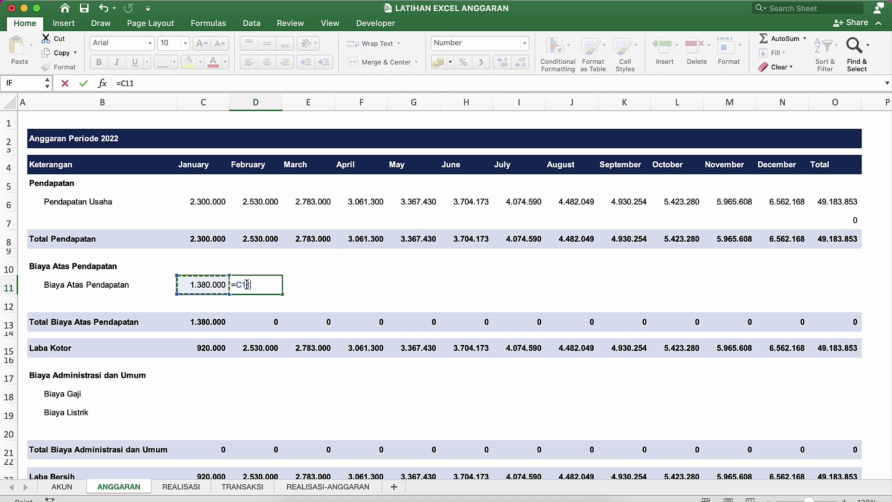
text(*)
key(ctrl+Return)
key(super+c)
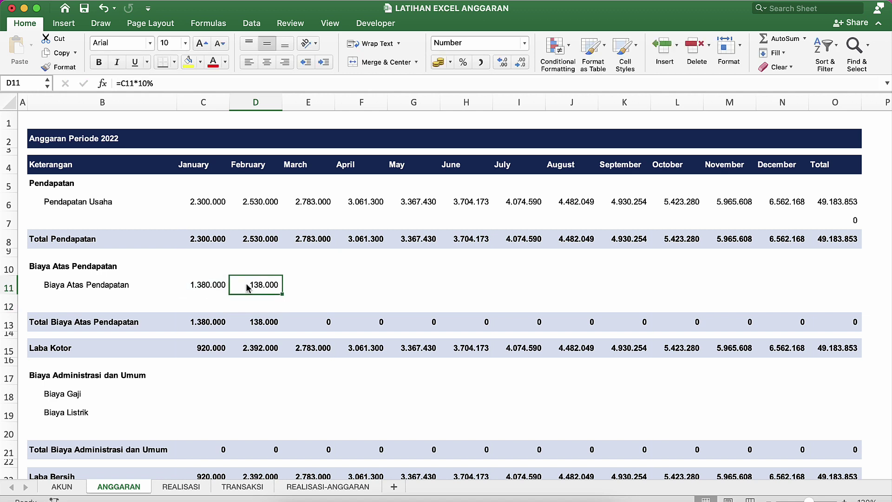
double_click(248, 286)
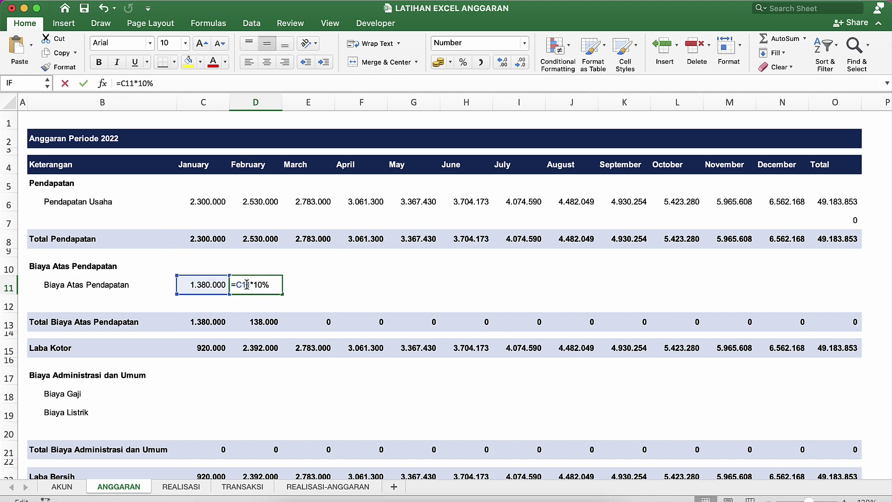
text(1)
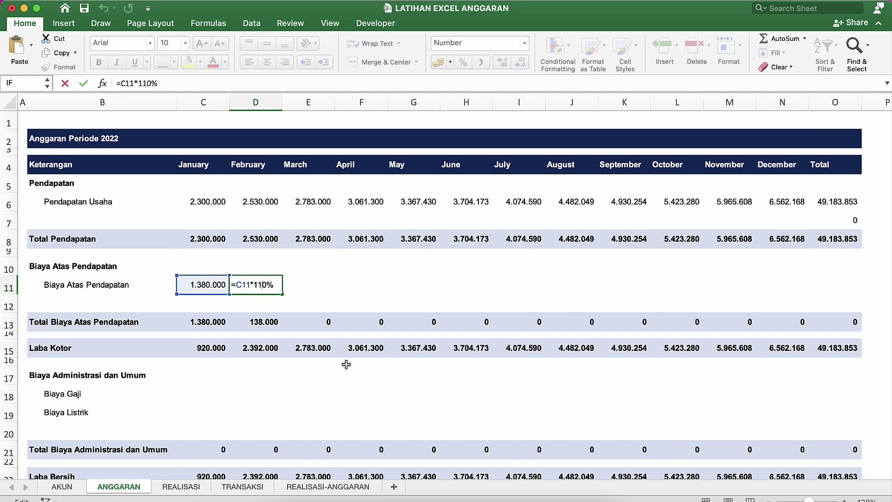
key(Return)
Copy the February Biaya Atas Pendapatan formula from D11 across March to December, E11:N11.
key(Up)
key(super+c)
key(Right)
key(shift+Right)
key(shift+Right)
key(shift+Right)
key(shift+Right)
key(shift+Right)
key(shift+Right)
key(shift+Right)
key(shift+Right)
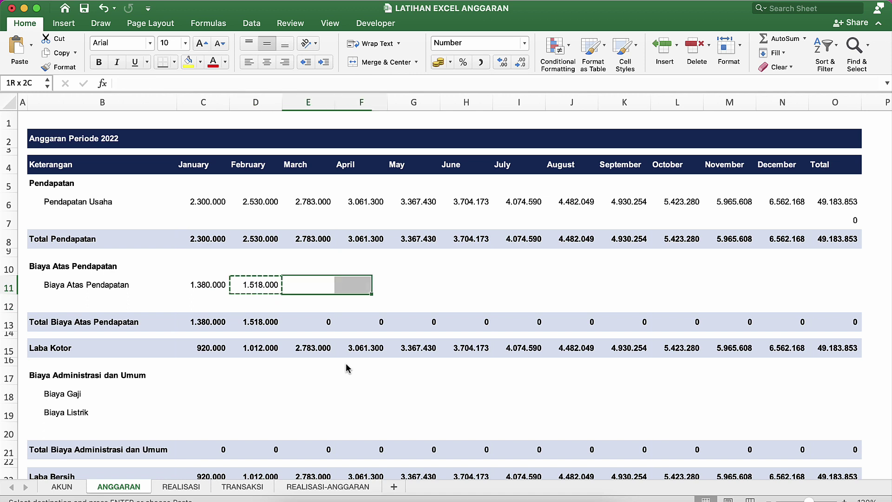
key(shift+Right)
key(shift+Right)
key(shift+Left)
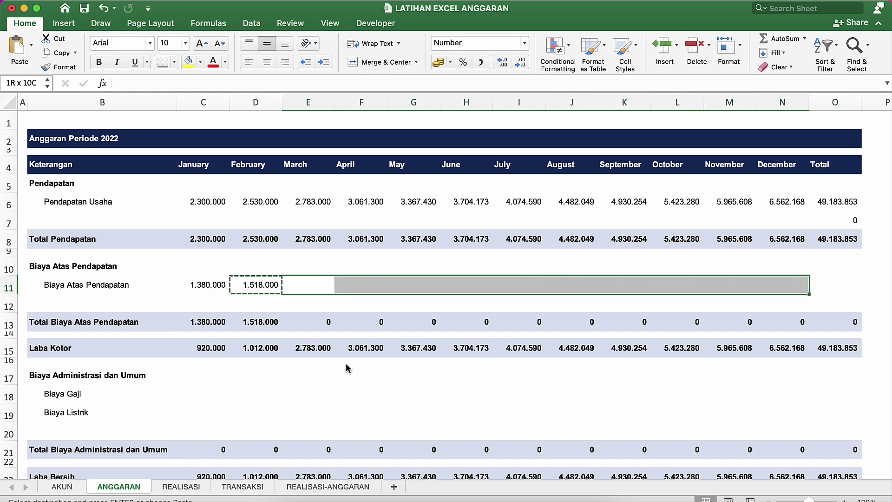
key(Return)
Copy the row total formula from O6 into O11 to total Biaya Atas Pendapatan.
key(Right)
key(Right)
key(Right)
key(Right)
key(Right)
key(Right)
key(Right)
key(Right)
key(Right)
key(Right)
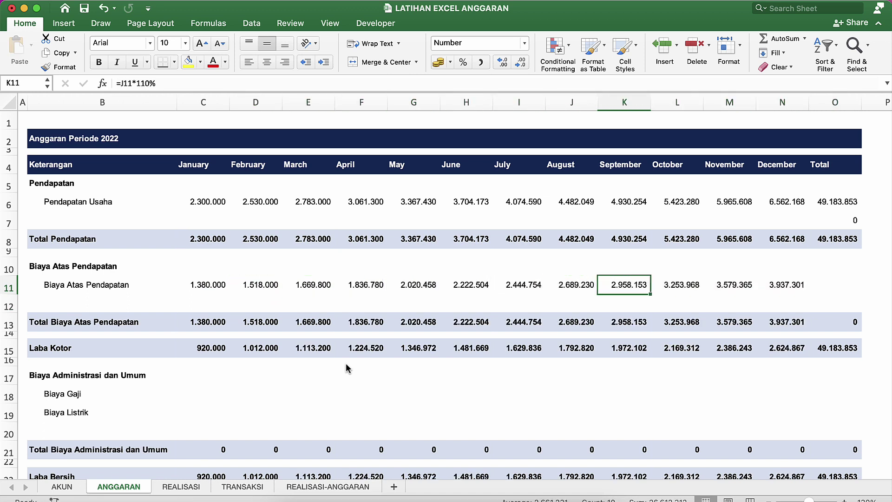
key(Up)
key(Up)
key(Up)
key(Up)
key(Up)
key(Up)
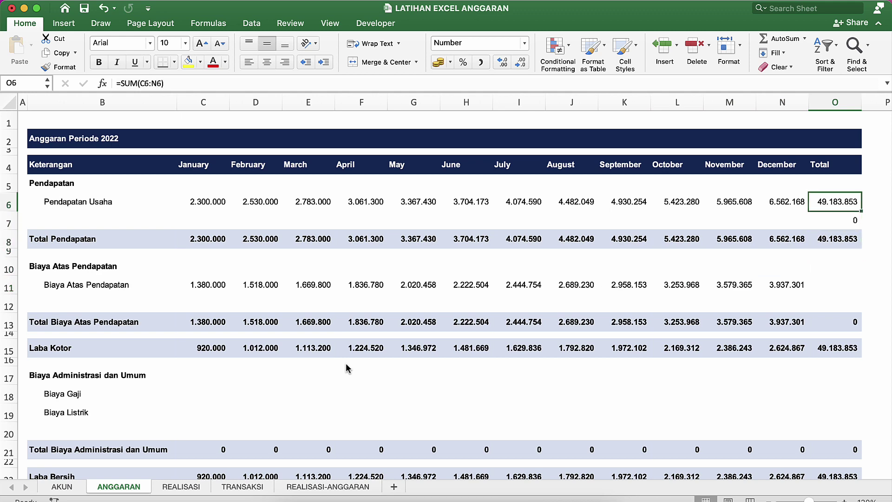
key(Down)
key(super+c)
key(Down)
key(Down)
key(Down)
key(Down)
key(Down)
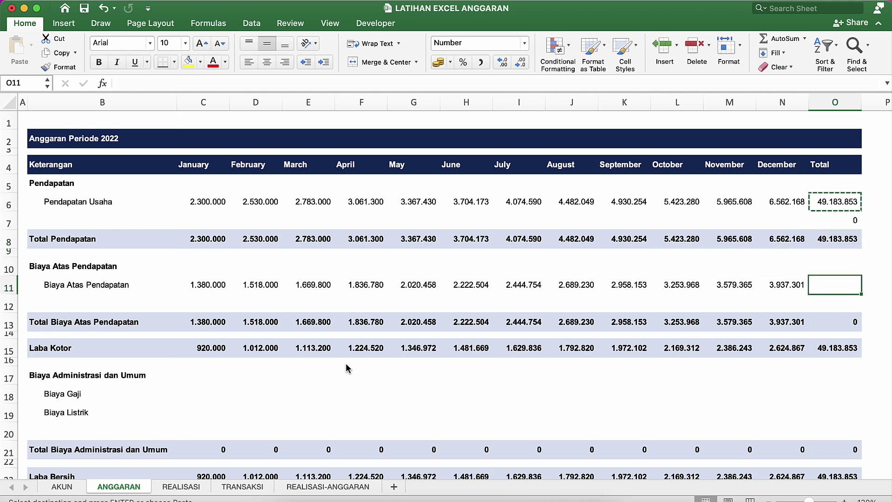
key(Return)
Calculate the January Biaya Gaji budget in C18 as 15% of Total Pendapatan with =C8*15%.
click(308, 363)
scroll(308, 366, down, 5)
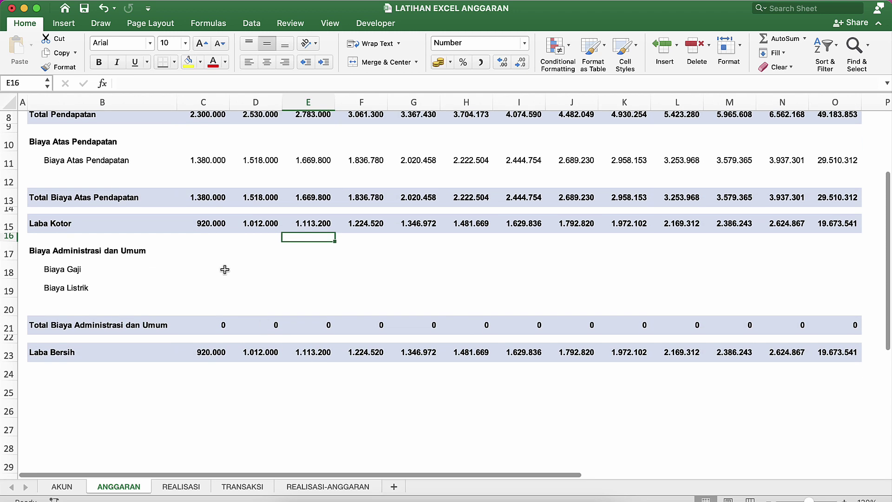
click(220, 261)
click(196, 268)
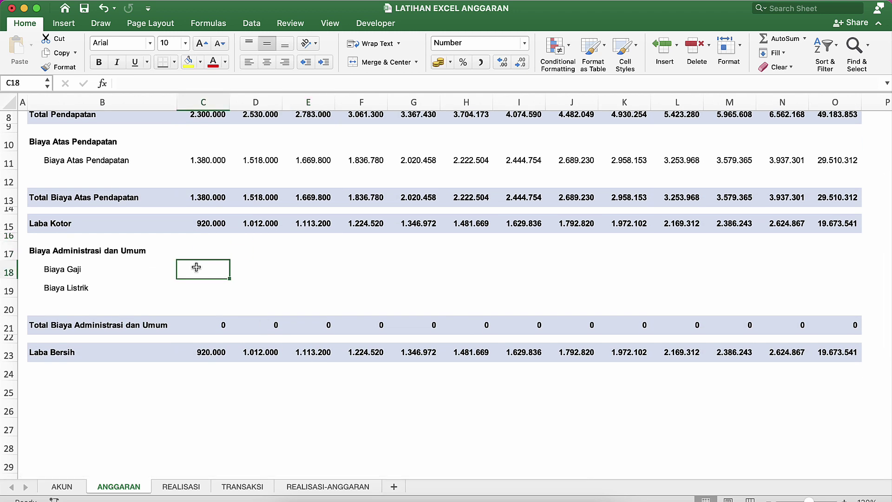
text(=)
click(202, 192)
scroll(202, 192, up, 1)
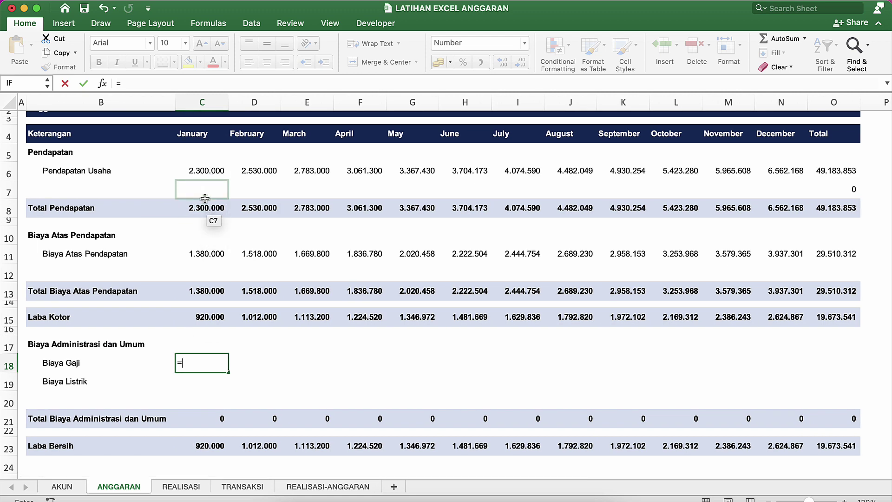
click(205, 209)
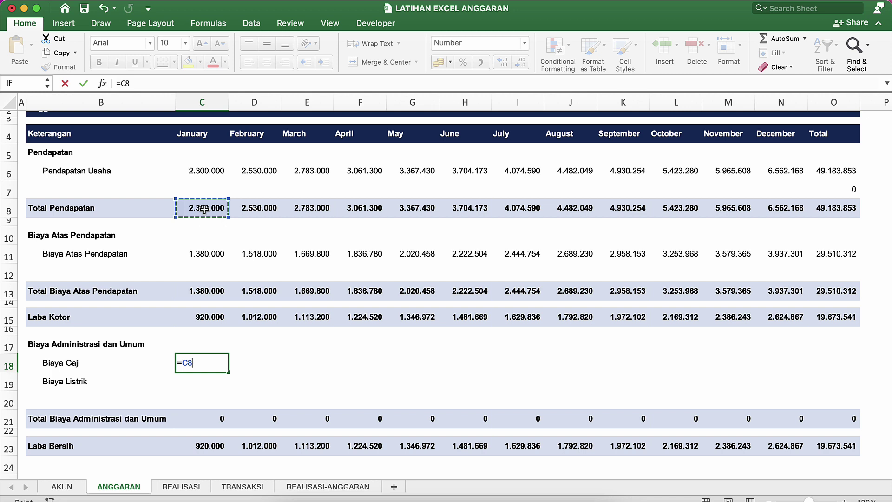
text(*)
text(15%)
key(Return)
Copy the January Biaya Gaji formula from C18 across February to December, D18:N18.
key(Up)
key(super+c)
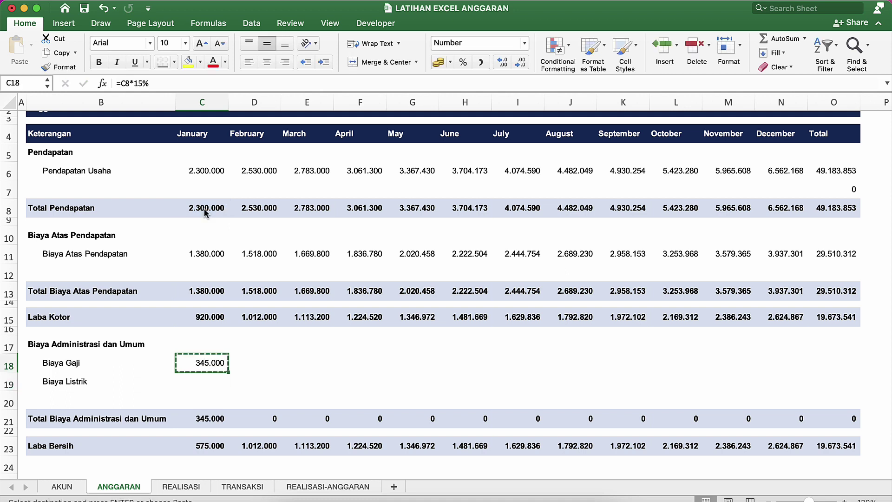
key(Right)
key(Right)
key(Left)
key(shift+Right)
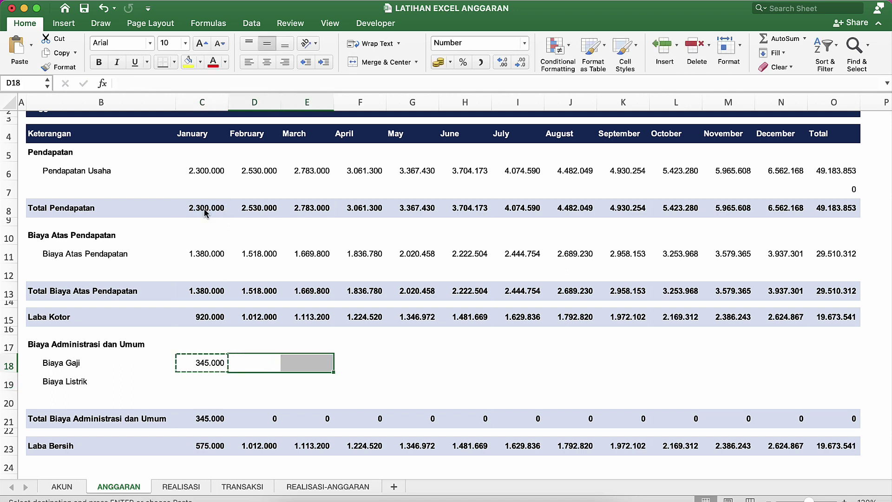
key(shift+Right)
key(shift+Right)
key(shift+Right)
key(shift+Right)
key(shift+Right)
key(shift+Right)
key(shift+Right)
key(shift+Right)
key(shift+Right)
key(shift+Right)
key(shift+Left)
key(super+v)
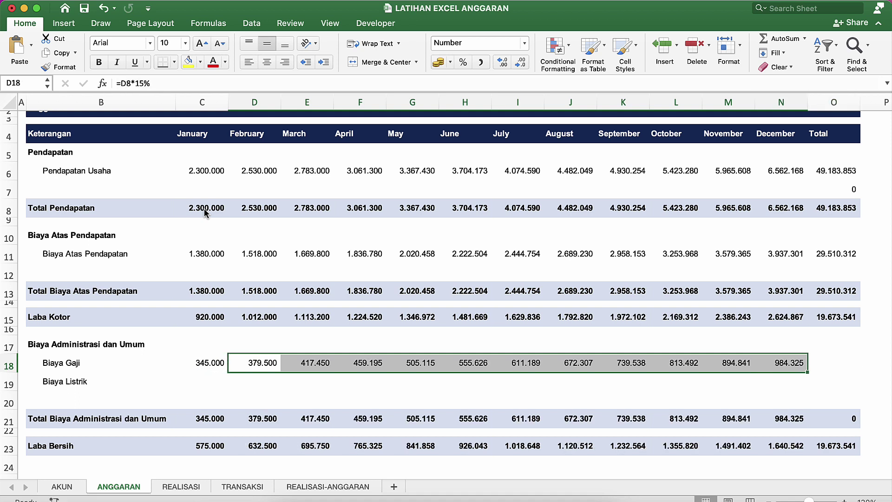
key(Escape)
Calculate the January Biaya Listrik budget in C19 as the percentage of Total Pendapatan in C8 that gives 115.000.
key(Down)
key(Left)
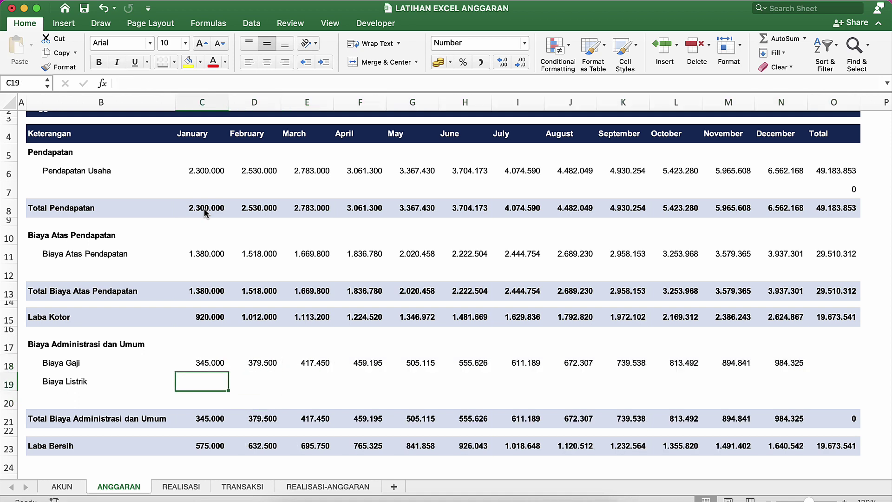
text(=)
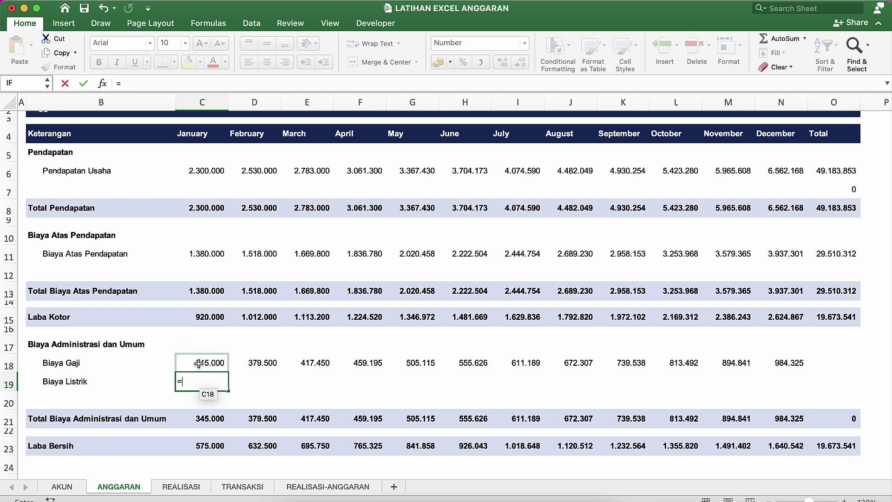
click(204, 216)
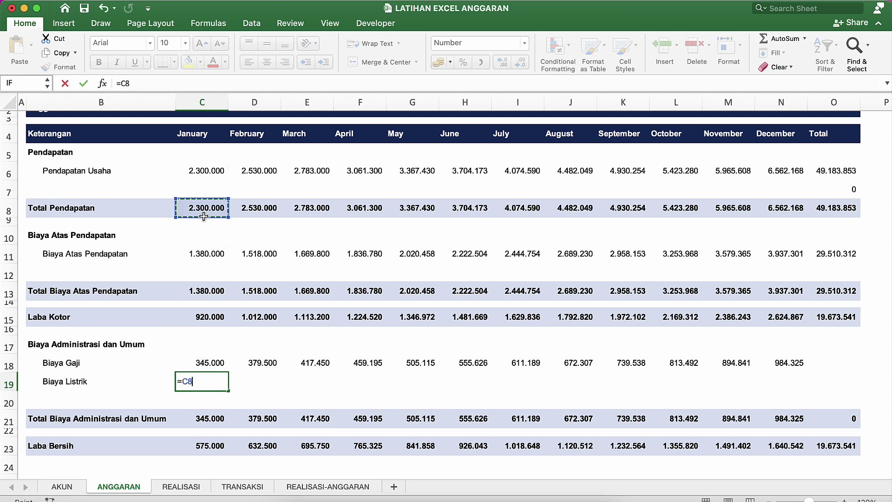
text(*)
key(Return)
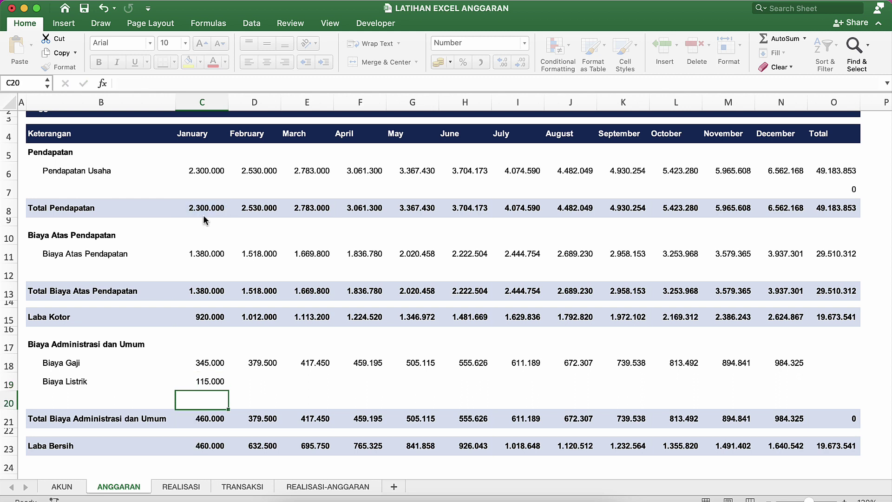
Copy the January Biaya Listrik formula from C19 across February to December, D19:N19.
key(Up)
key(super+c)
key(Right)
key(shift+Right)
key(shift+Right)
key(shift+Right)
key(shift+Right)
key(shift+Right)
key(shift+Right)
key(shift+Right)
key(shift+Right)
key(shift+Right)
key(shift+Right)
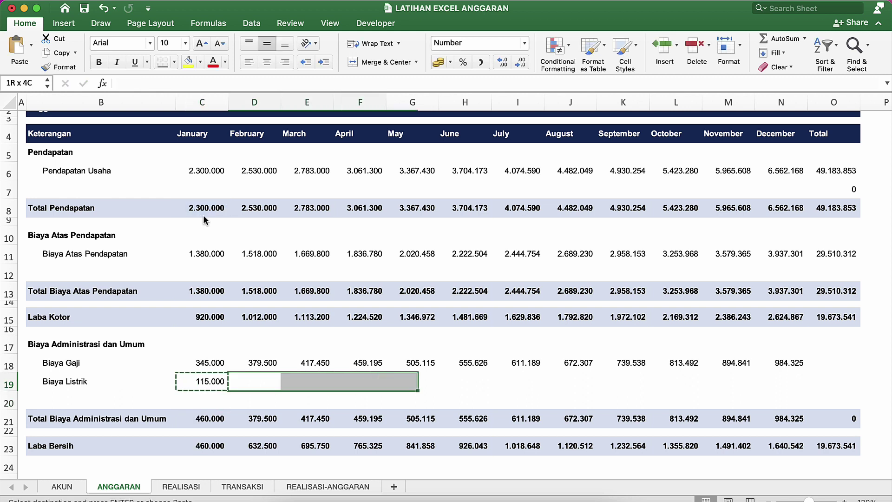
key(super+v)
key(Up)
key(Up)
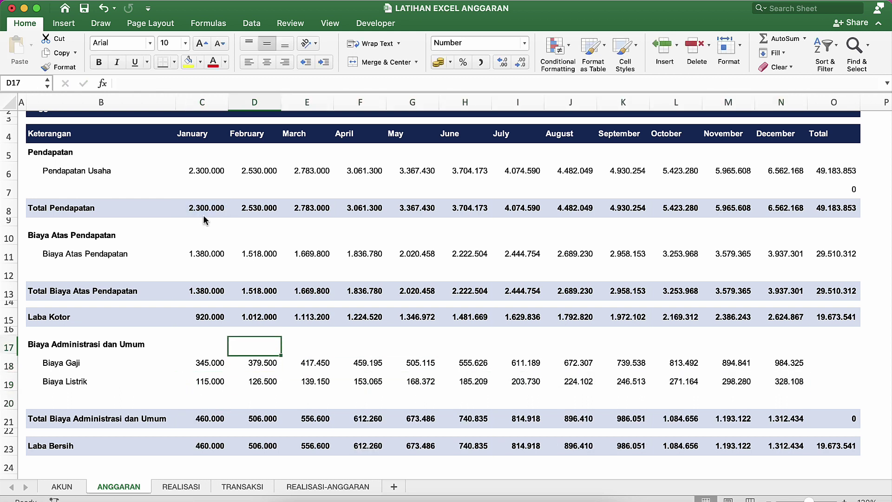
key(Right)
Copy the row total formula from O11 into O18:O19 to total Biaya Gaji and Biaya Listrik.
click(838, 261)
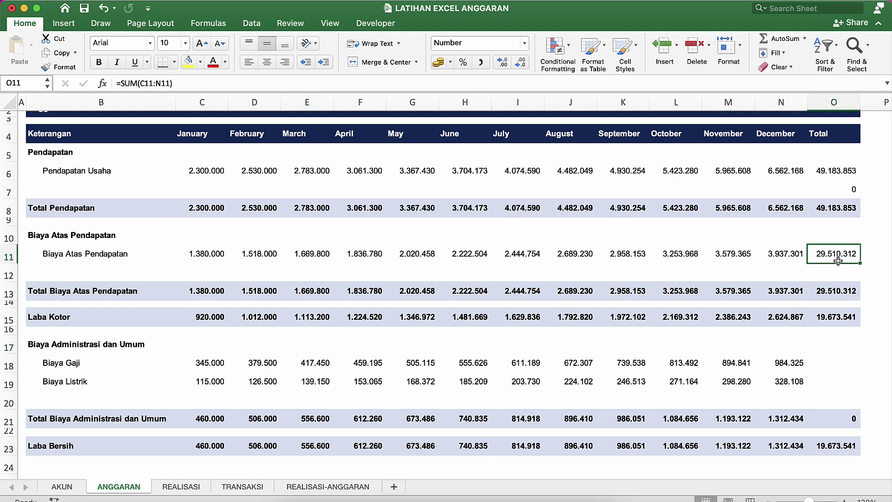
key(super+c)
key(Down)
key(Down)
key(Down)
key(Down)
key(Down)
key(Down)
key(Down)
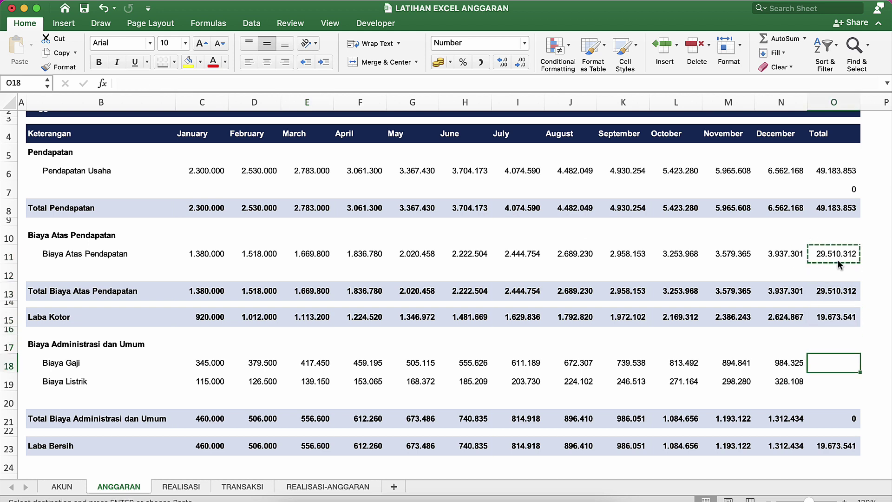
key(shift+Down)
key(super+v)
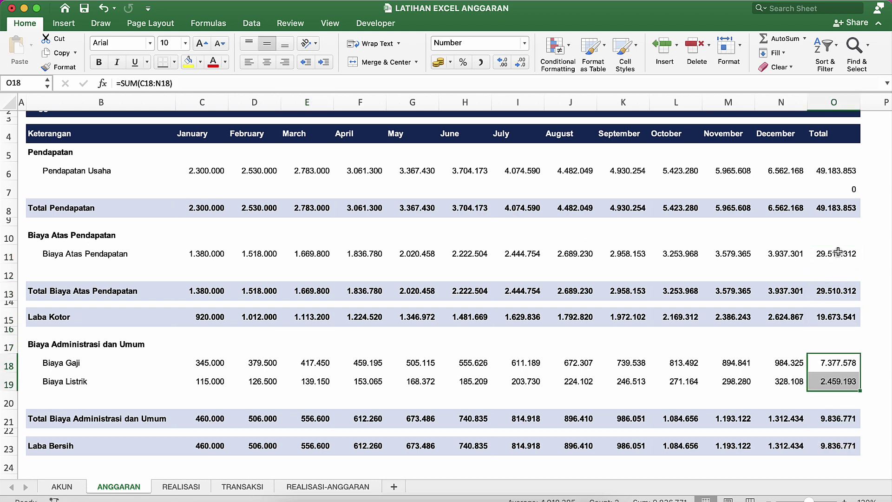
Review the filled ANGGARAN table and the matching monthly layout on the REALISASI sheet.
click(682, 258)
click(280, 216)
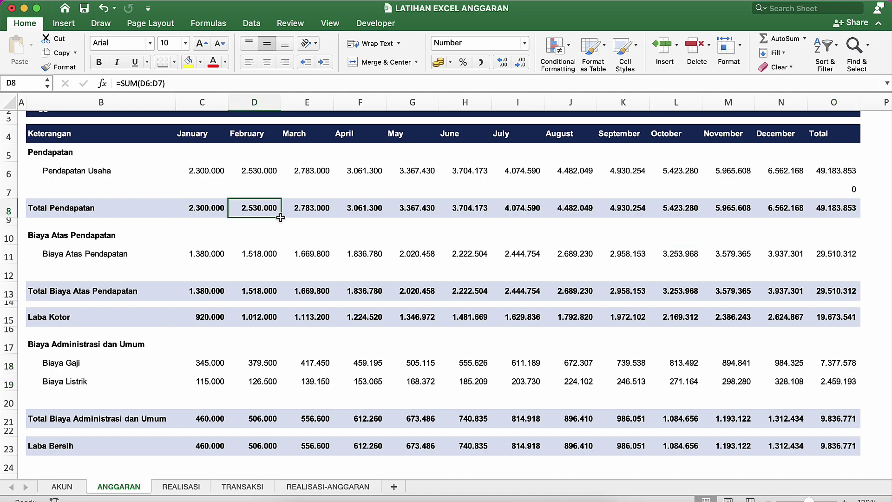
scroll(280, 218, up, 2)
scroll(281, 217, down, 2)
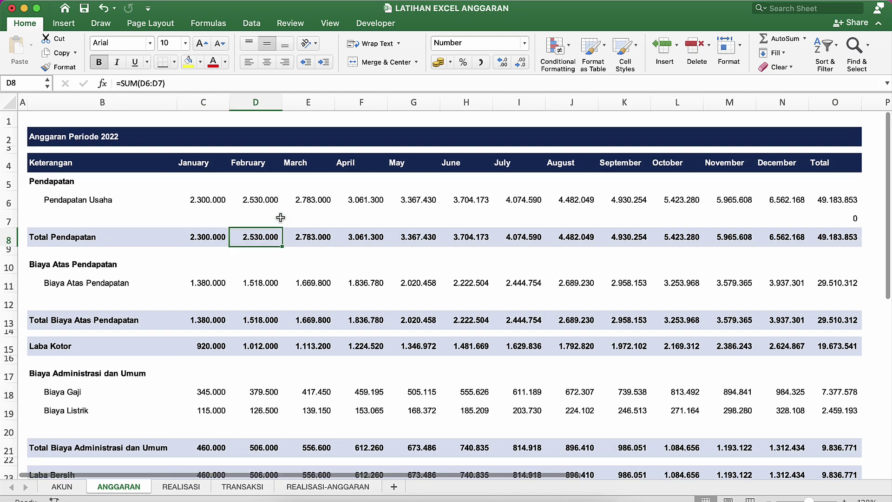
scroll(279, 213, up, 1)
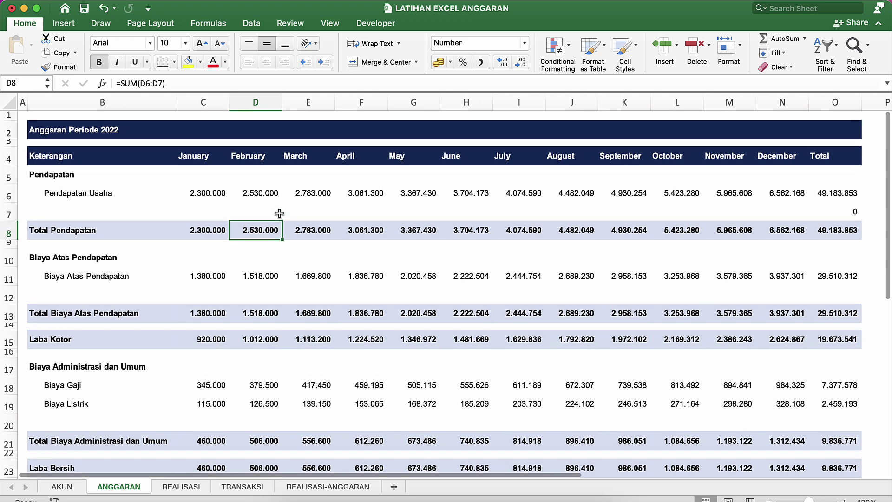
scroll(279, 213, down, 3)
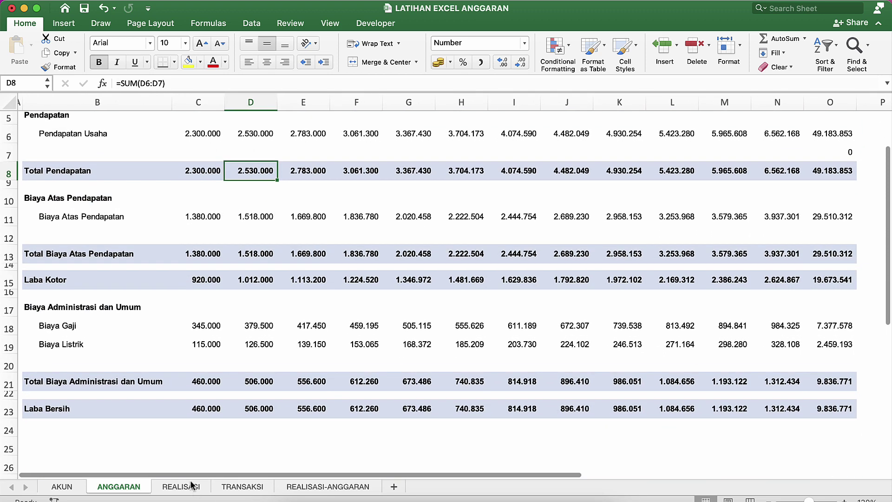
click(191, 485)
click(222, 182)
click(253, 200)
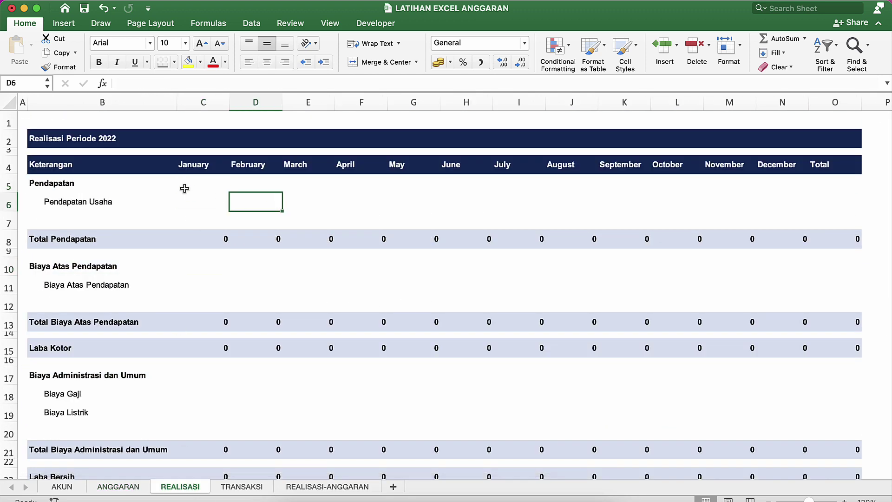
click(185, 188)
click(266, 190)
click(345, 201)
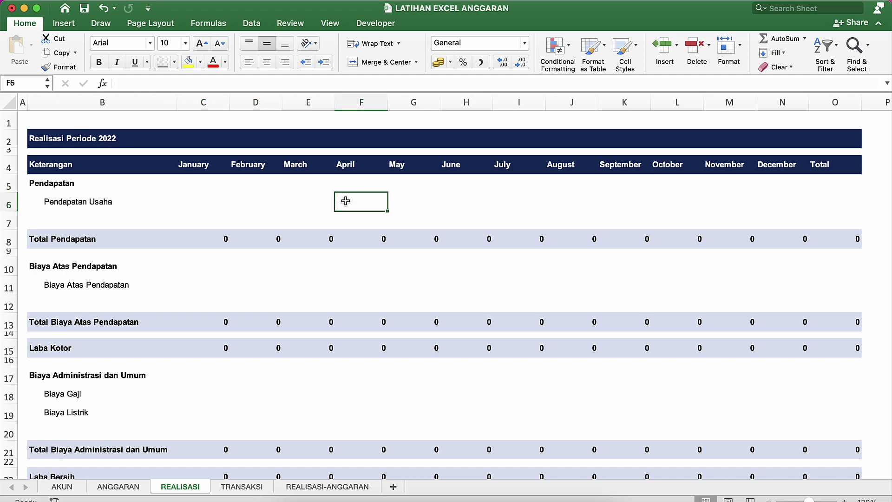
click(509, 225)
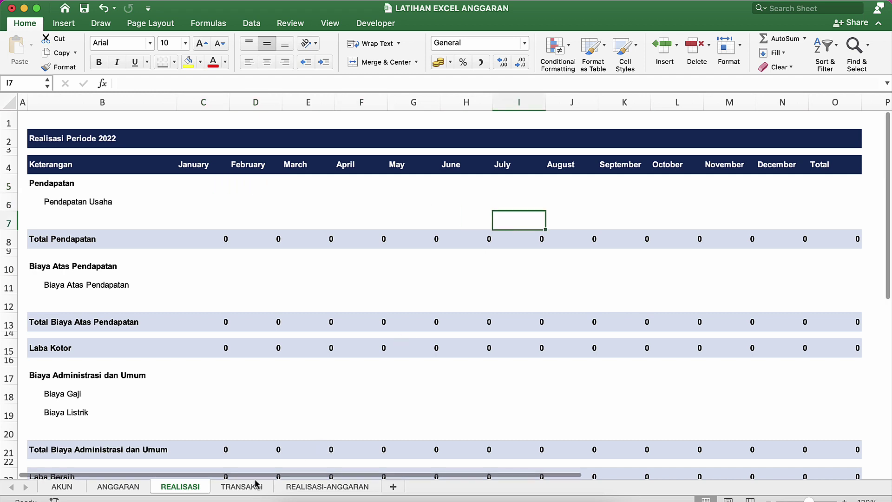
On the TRANSAKSI sheet, enter the transaction dates 1/2/22 in B6 and 1/3/22 in B7.
click(241, 487)
click(199, 281)
click(79, 195)
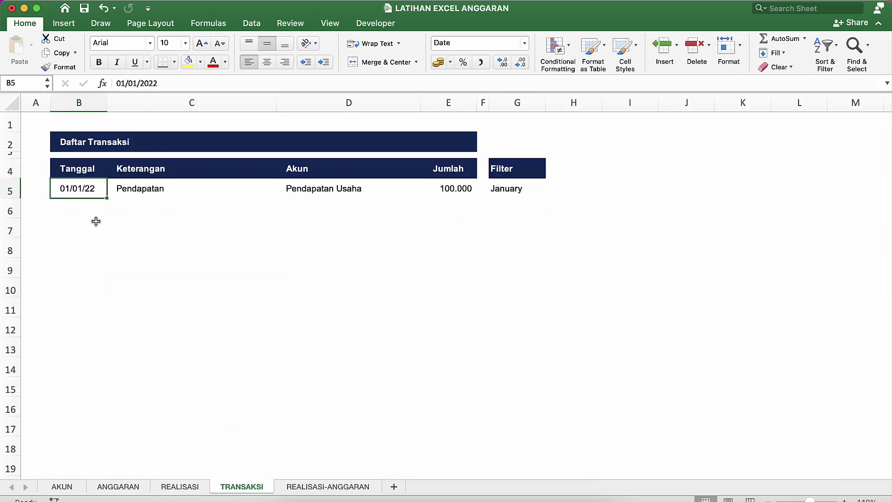
click(86, 213)
text(2)
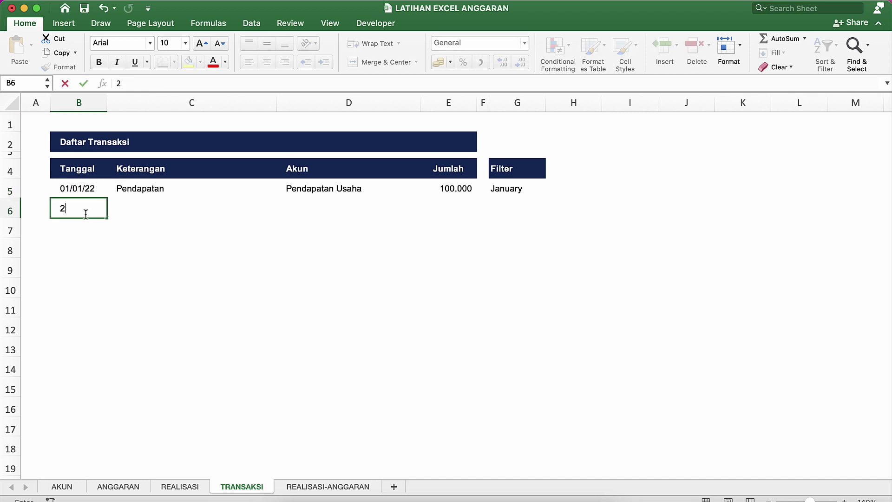
key(BackSpace)
text(1/2/22)
key(Return)
text(1/0)
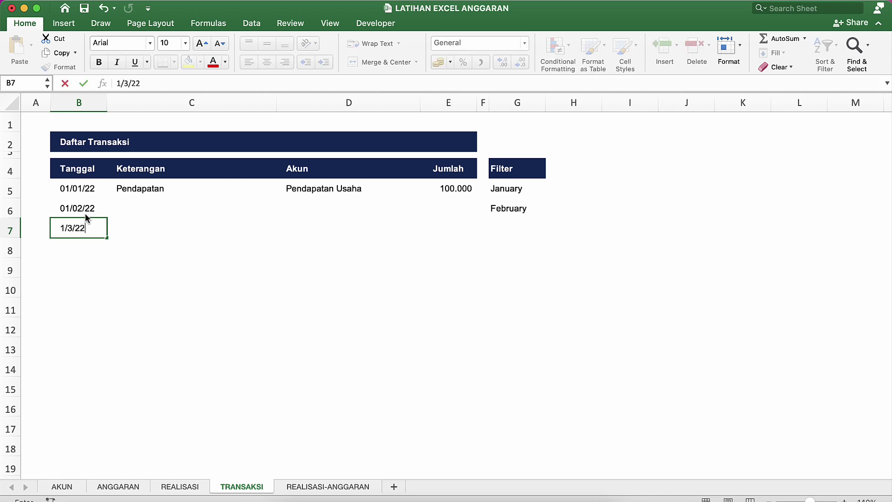
text(3/22)
key(Return)
Enter Pendapatan as the Keterangan for the February and March transactions in C6 and C7.
click(86, 216)
key(Right)
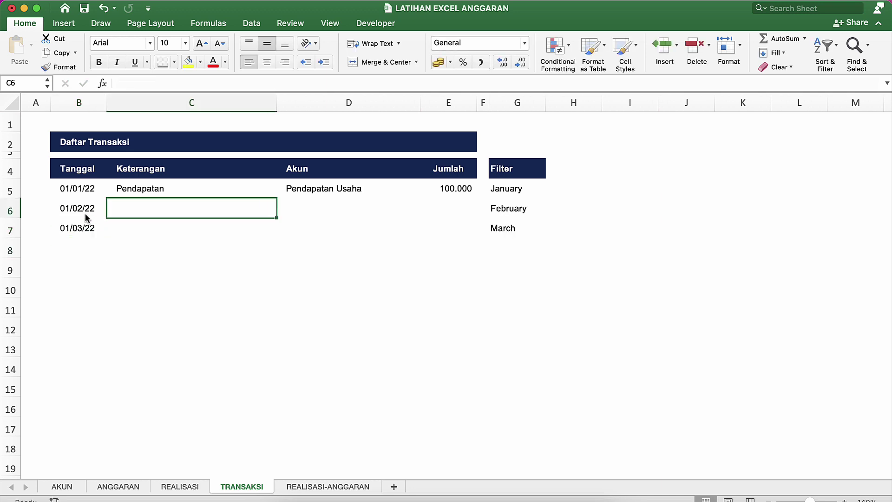
text(Pen)
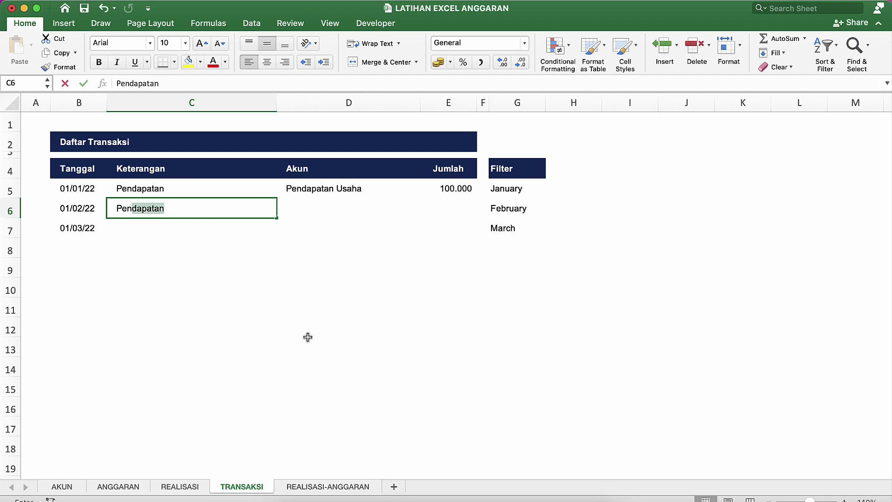
text(dapatan)
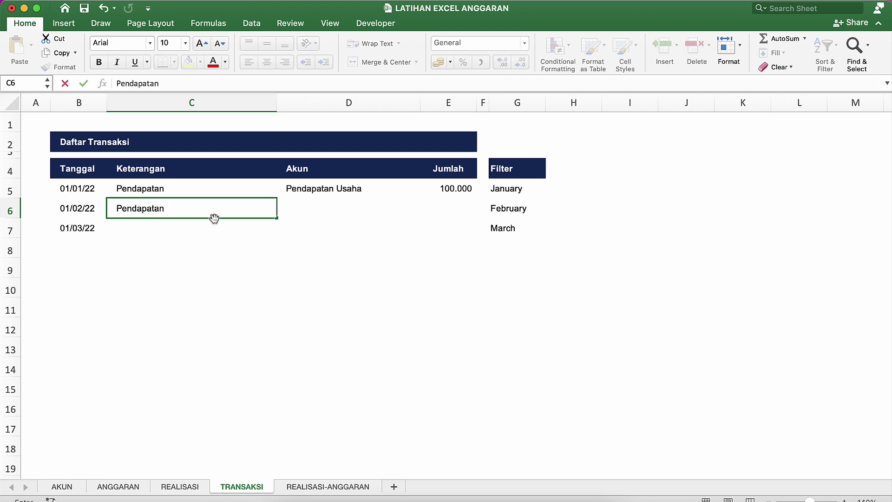
key(Return)
text(Pendapatan)
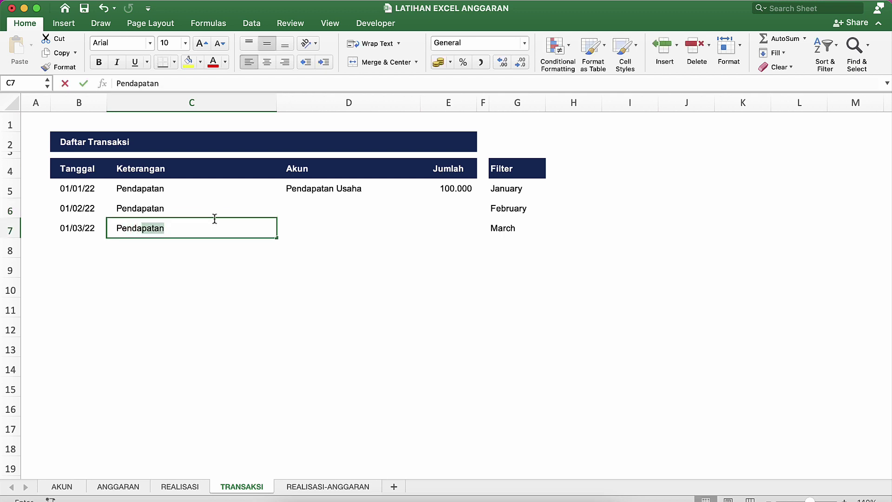
key(Return)
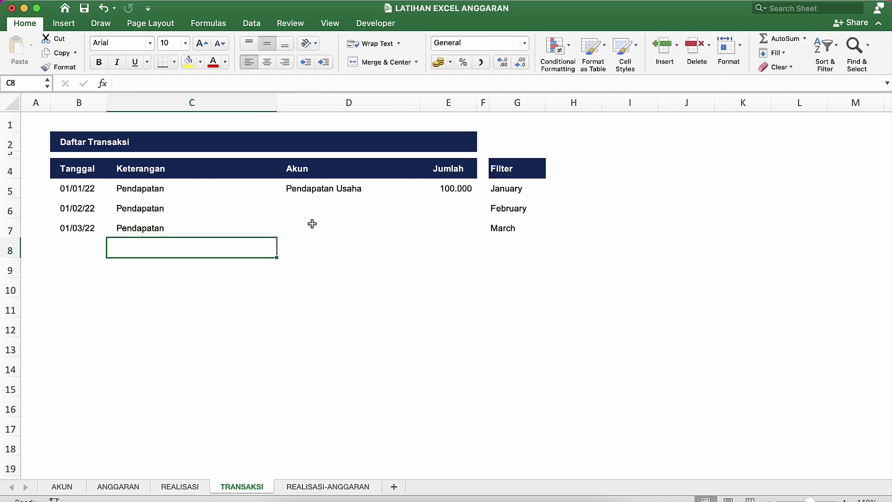
Copy the Akun entry Pendapatan Usaha from D5 into D6:D7.
click(337, 194)
click(367, 206)
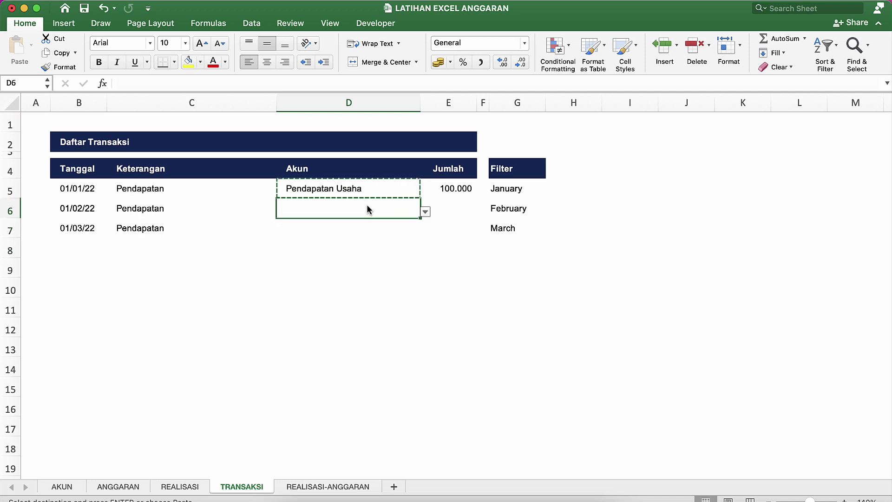
key(shift+Down)
text(Pendapatan Usaha Pendapatan Usaha)
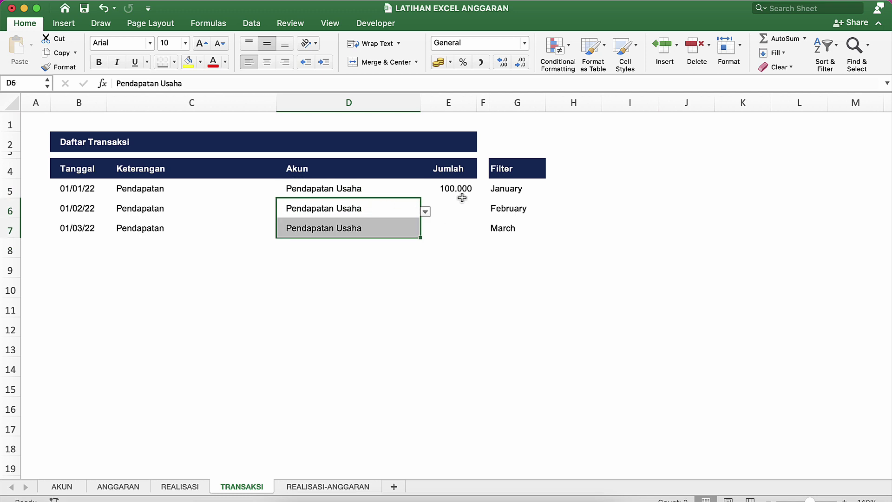
Enter the Jumlah amounts 350000 in E6 and 800000 in E7.
click(461, 194)
click(465, 209)
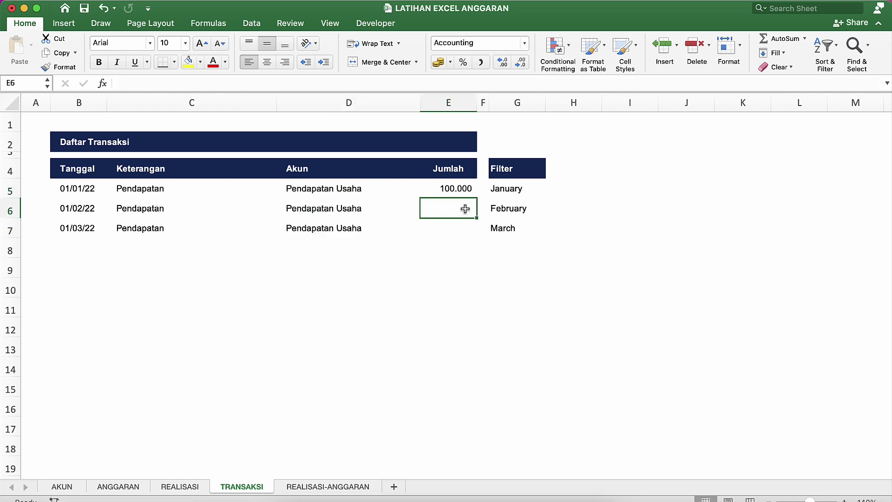
double_click(465, 209)
text(350000)
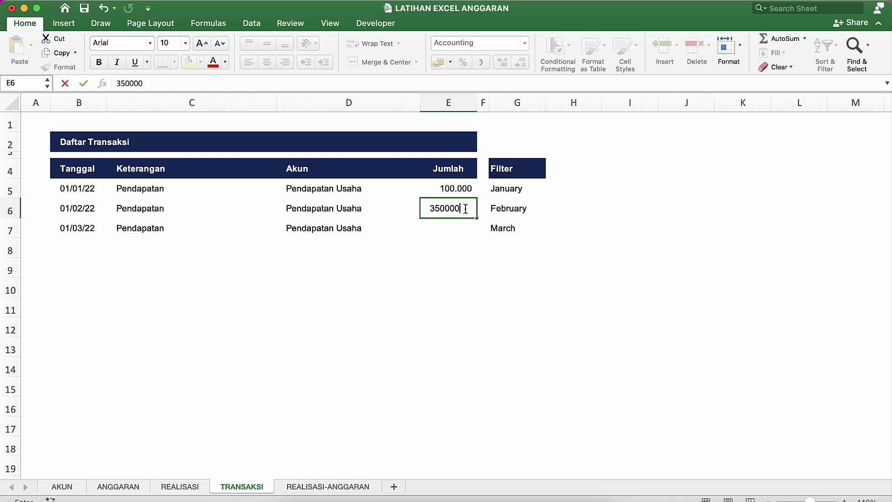
key(Return)
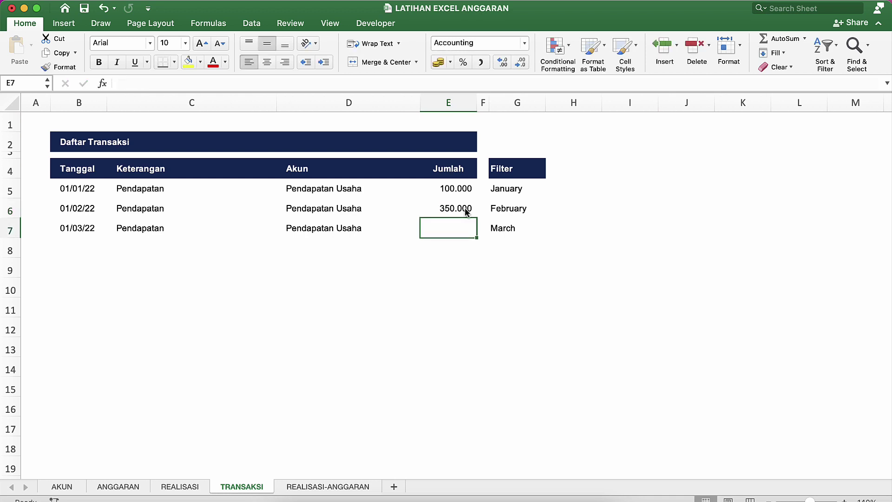
text(800000)
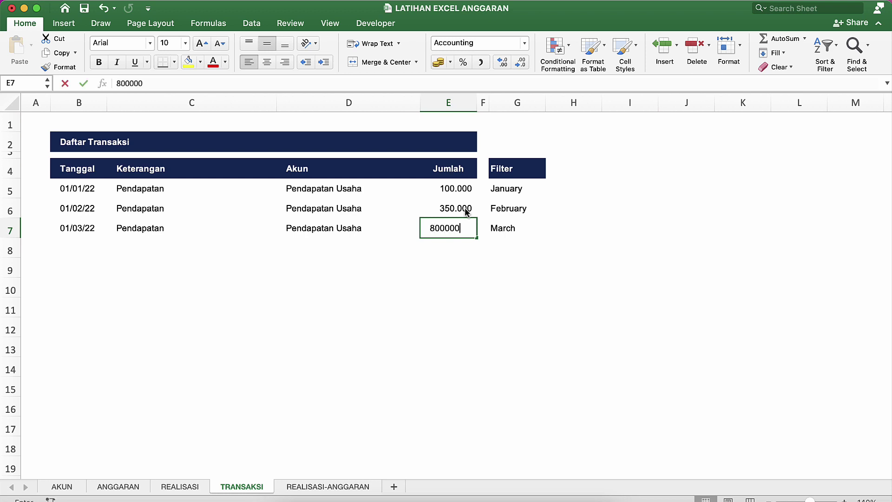
key(Return)
Duplicate the three transaction rows B5:E7 into the rows starting at B8.
click(134, 223)
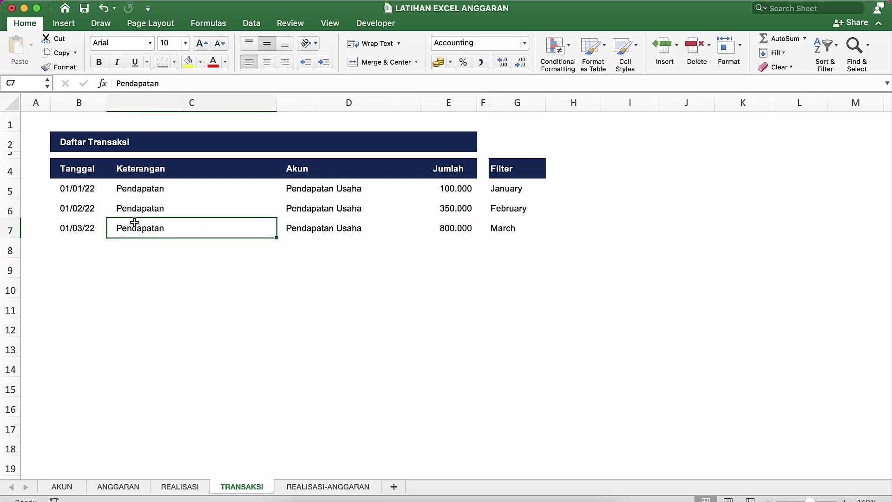
key(Left)
key(Up)
key(Up)
key(shift+Down)
key(shift+Down)
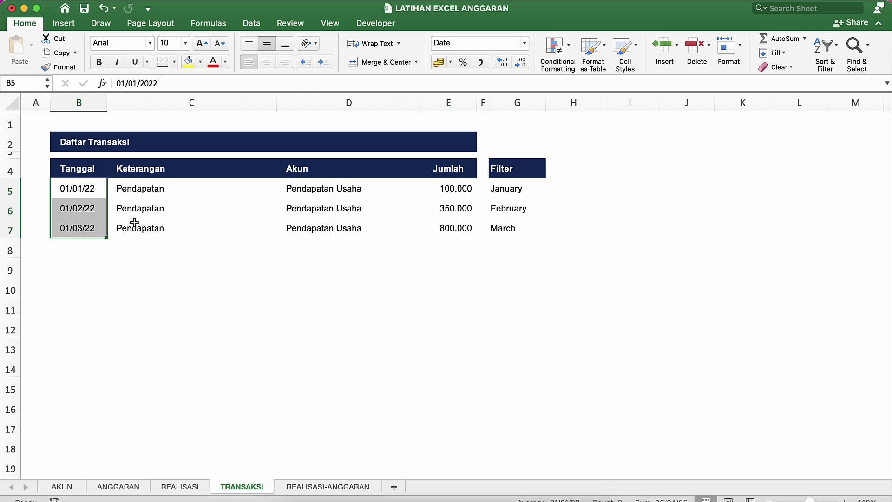
key(shift+Right)
key(shift+Right)
key(shift+Right)
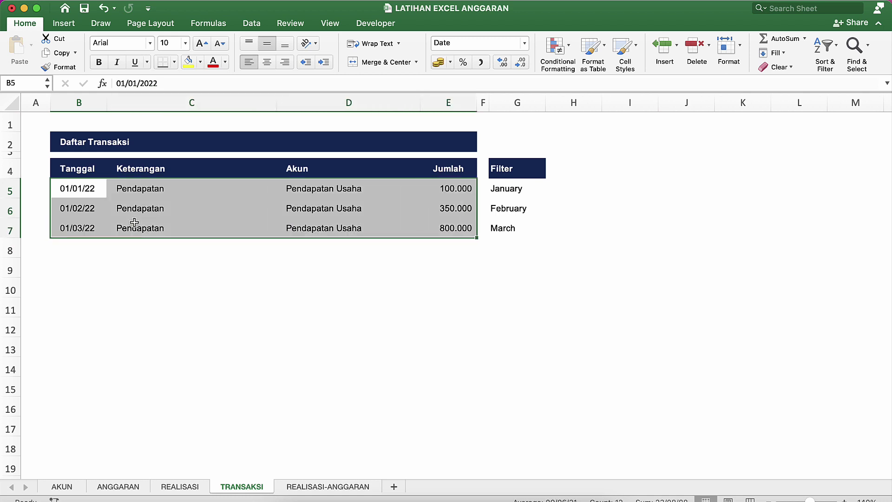
key(ctrl+c)
key(Down)
key(Down)
key(Down)
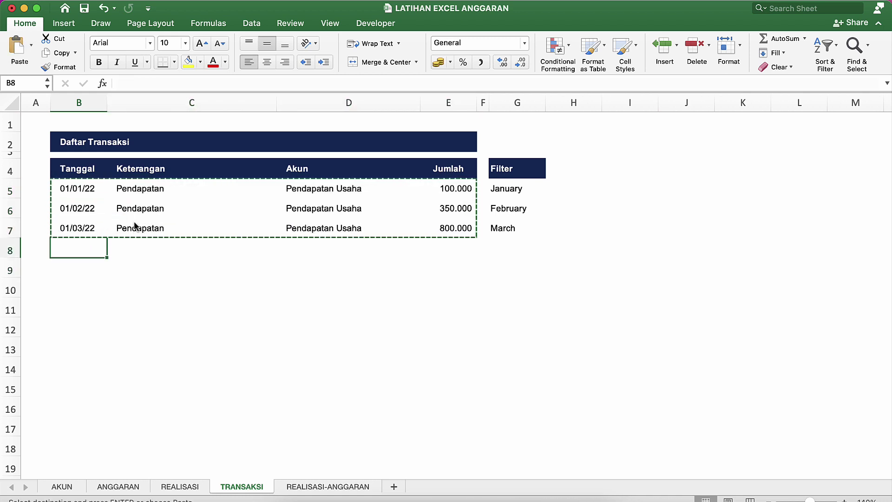
key(ctrl+v)
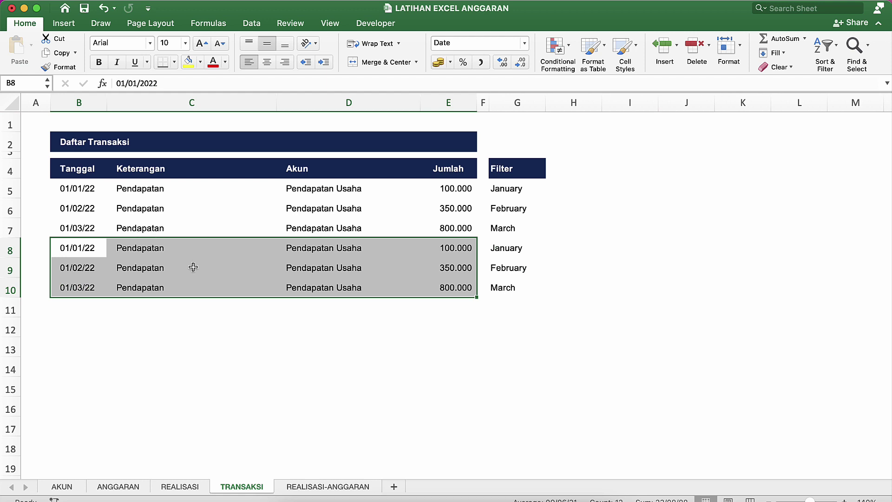
Change the Keterangan of the three duplicated transactions in C8:C10 to Biaya.
click(124, 251)
click(93, 251)
click(125, 249)
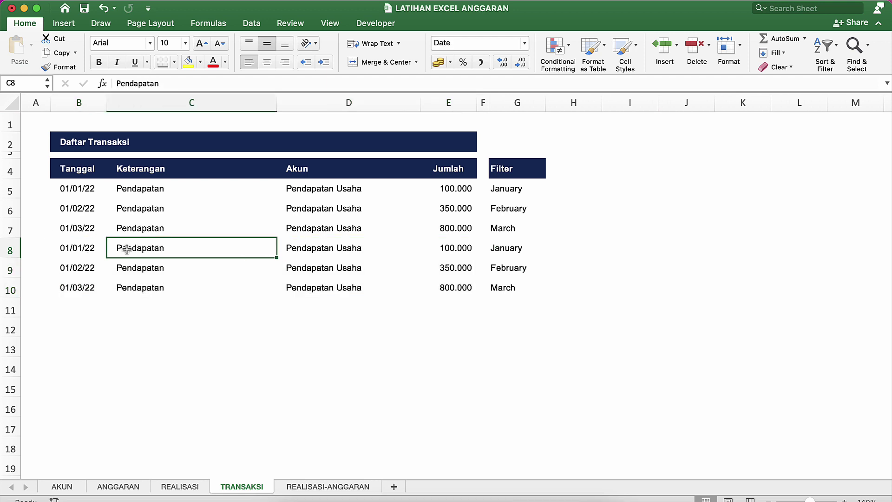
text(Biaya)
key(Return)
click(127, 249)
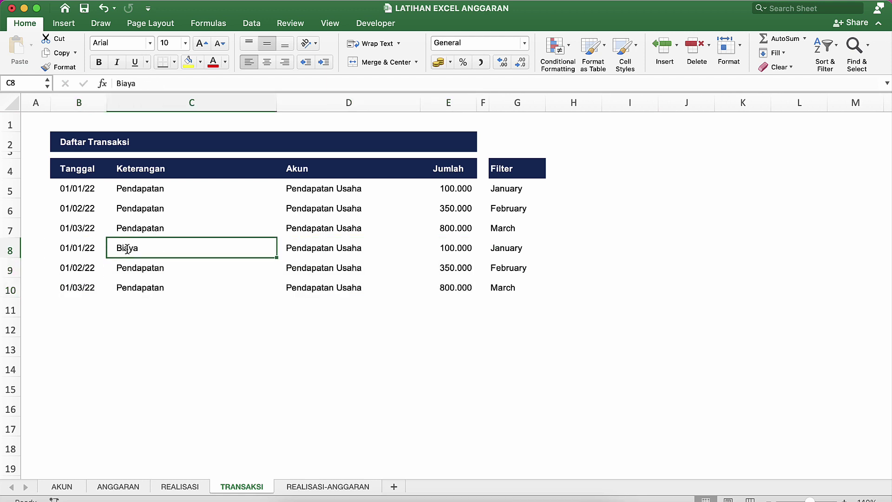
key(ctrl+c)
key(Down)
key(shift+Down)
key(ctrl+v)
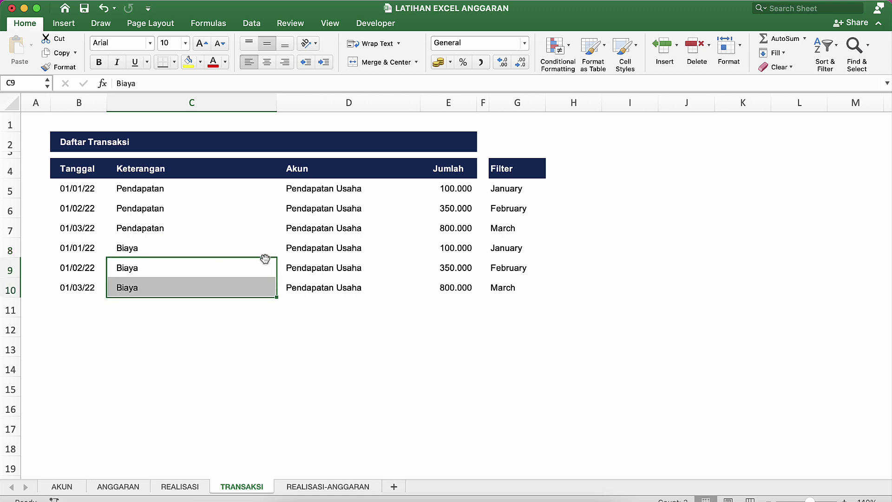
Set the Akun in D8 to Biaya Atas Pendapatan and copy it into D9:D10.
click(323, 251)
click(425, 252)
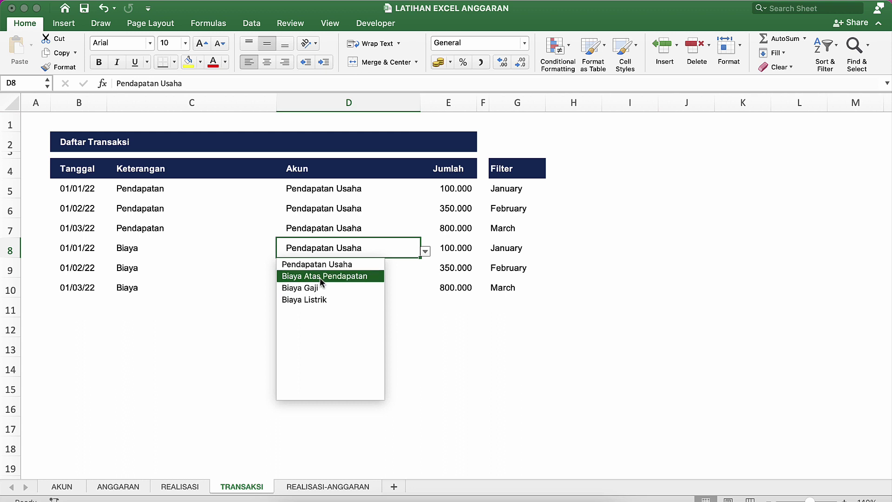
click(319, 278)
key(ctrl+c)
key(Down)
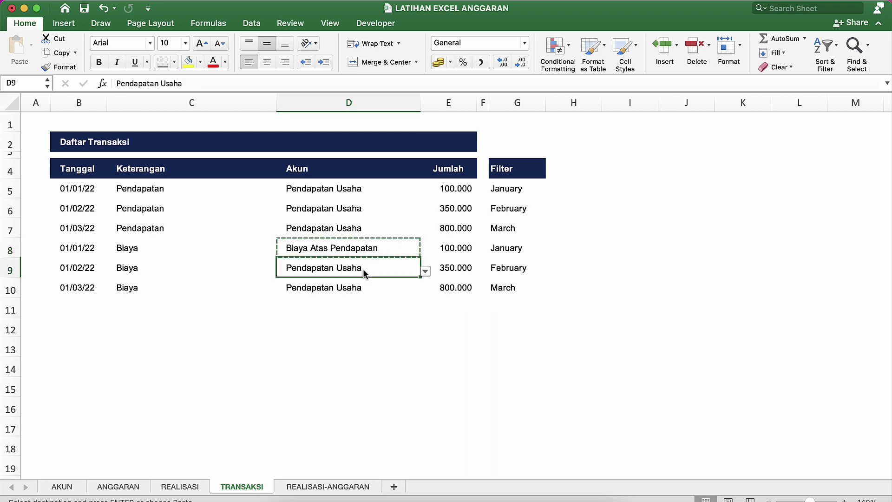
key(shift+Down)
key(ctrl+v)
Set the Jumlah of the January Biaya transaction in E8 to 70000.
click(448, 247)
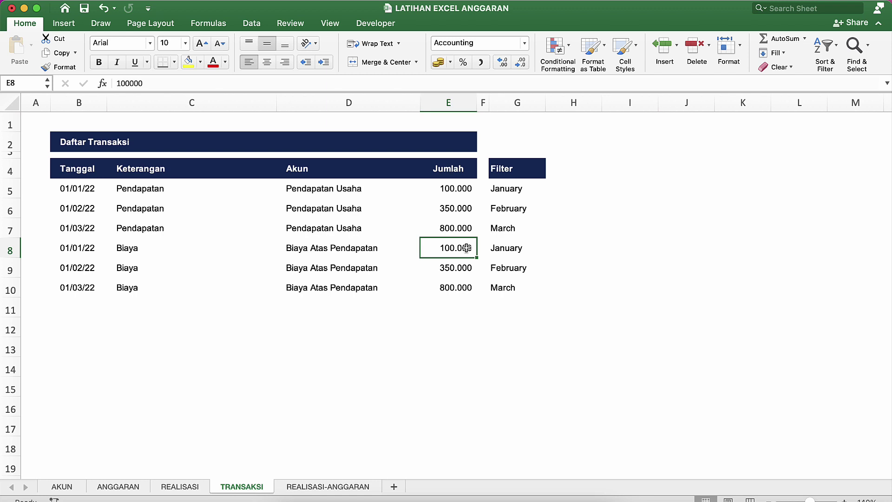
double_click(466, 248)
text(300000)
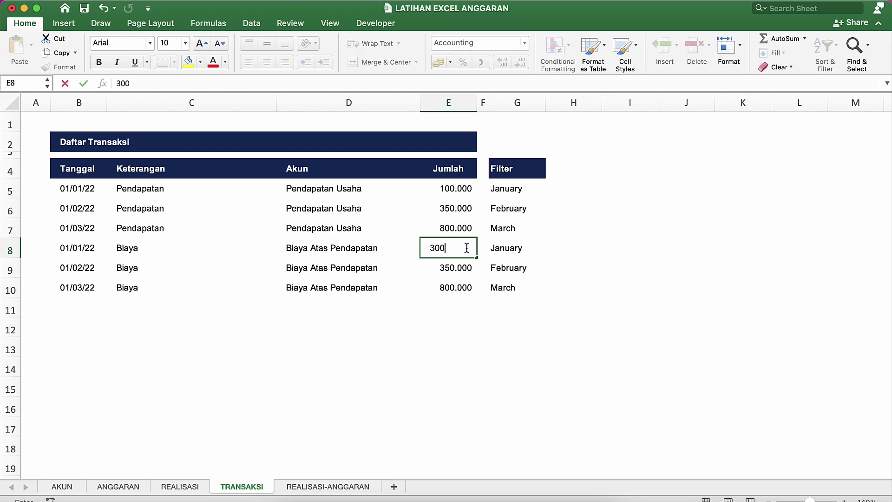
key(BackSpace)
key(BackSpace)
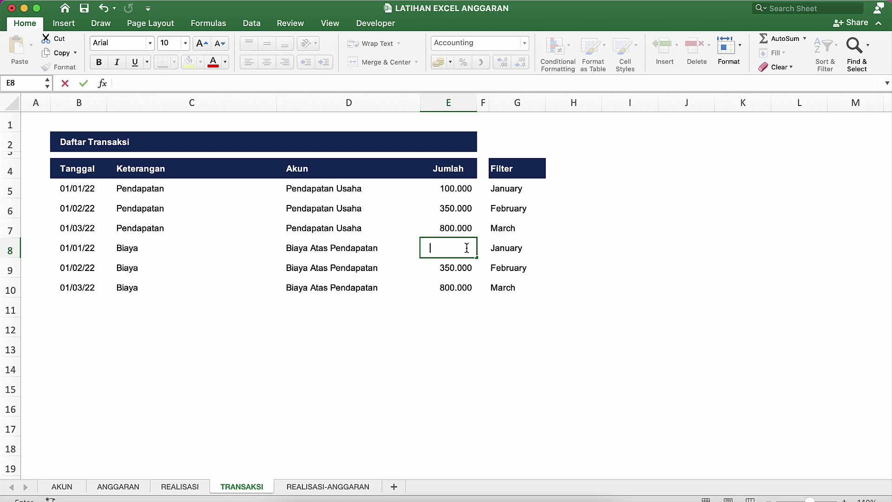
text(79)
text(0000)
key(Return)
key(Return)
Set the Jumlah of the February and March Biaya transactions to 200000 in E9 and 550000 in E10.
key(Up)
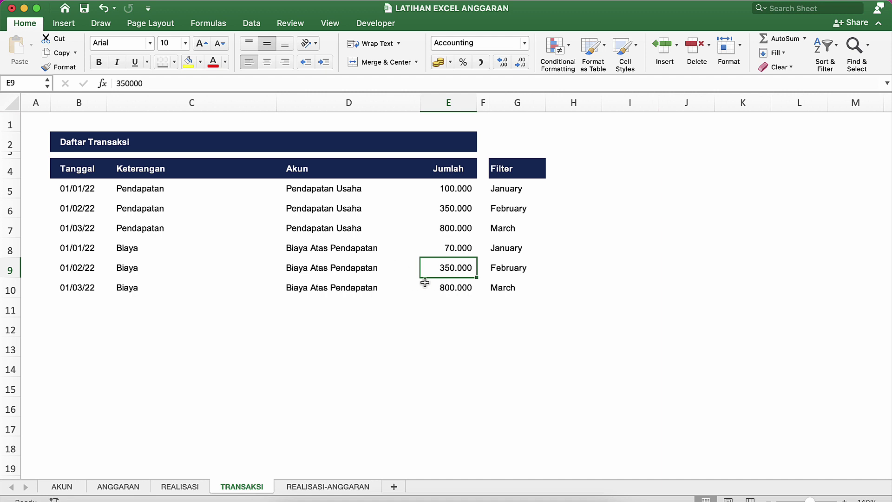
text(200000)
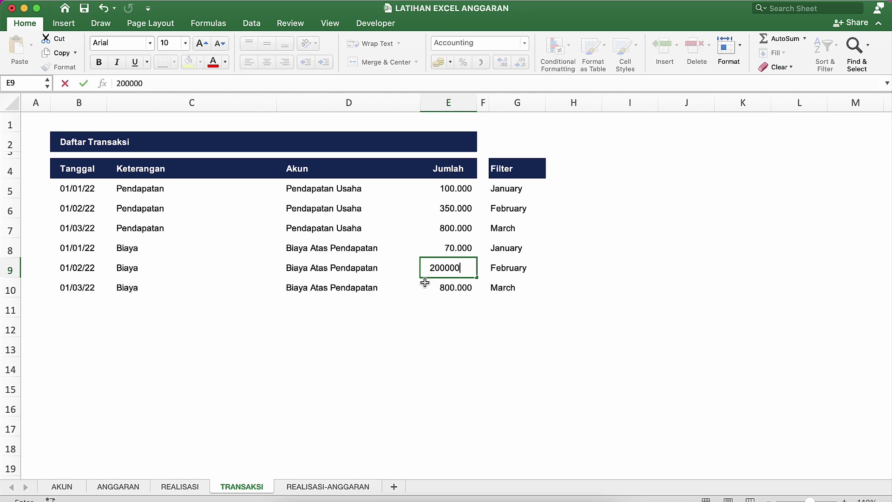
key(Return)
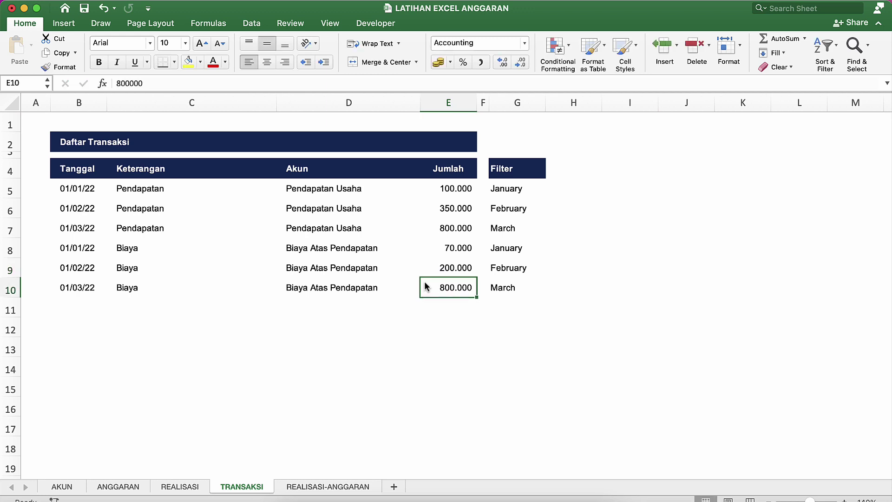
text(50)
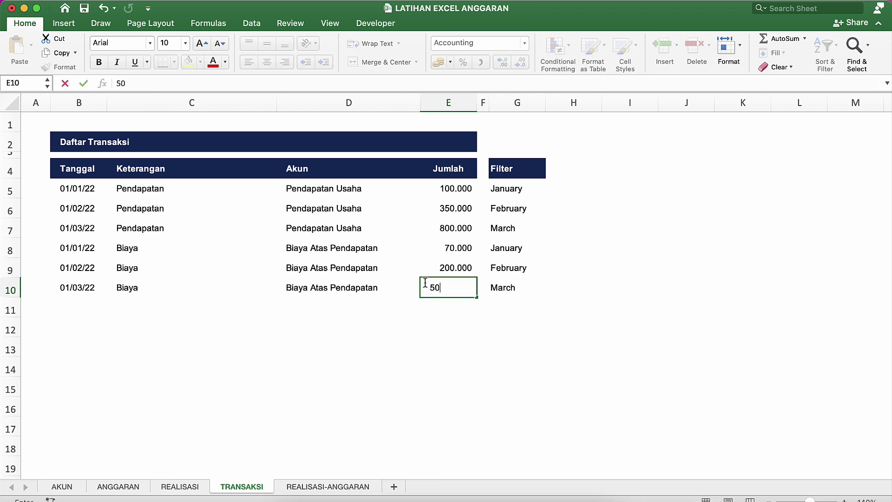
text(50000)
key(Return)
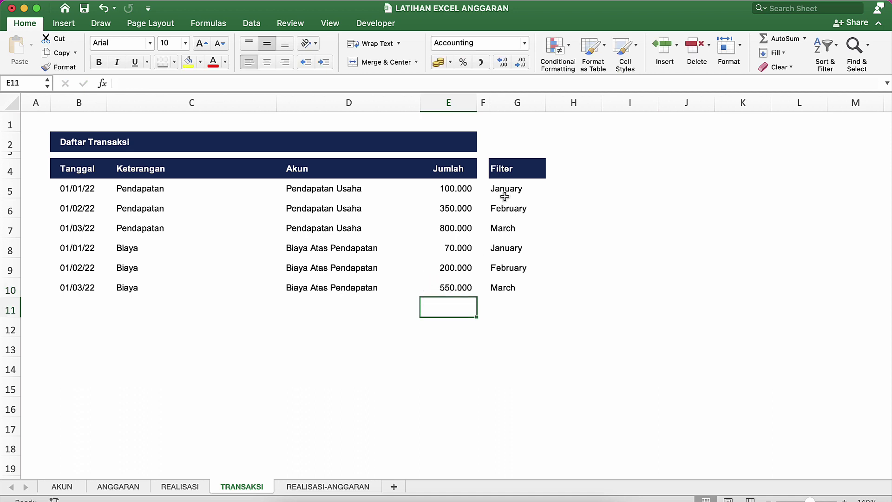
Review the Filter months in column G alongside the Akun and Jumlah entries of the transactions.
click(505, 196)
click(505, 228)
click(506, 255)
click(506, 288)
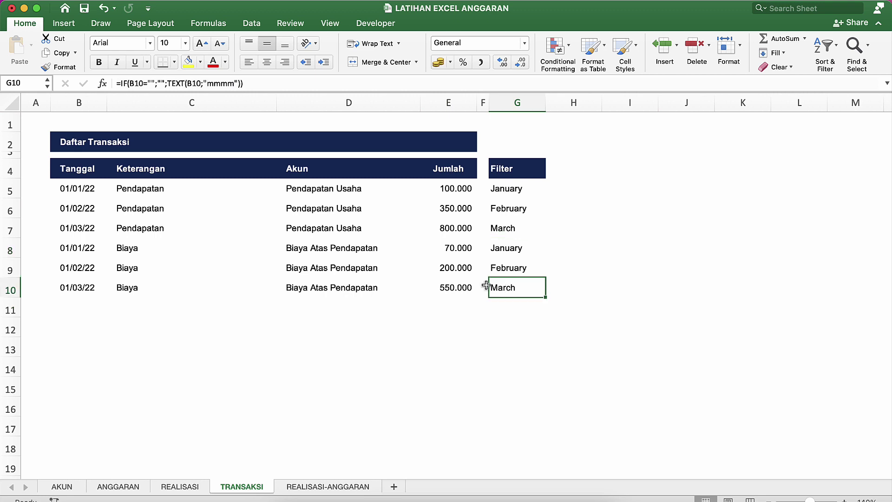
click(391, 248)
click(430, 234)
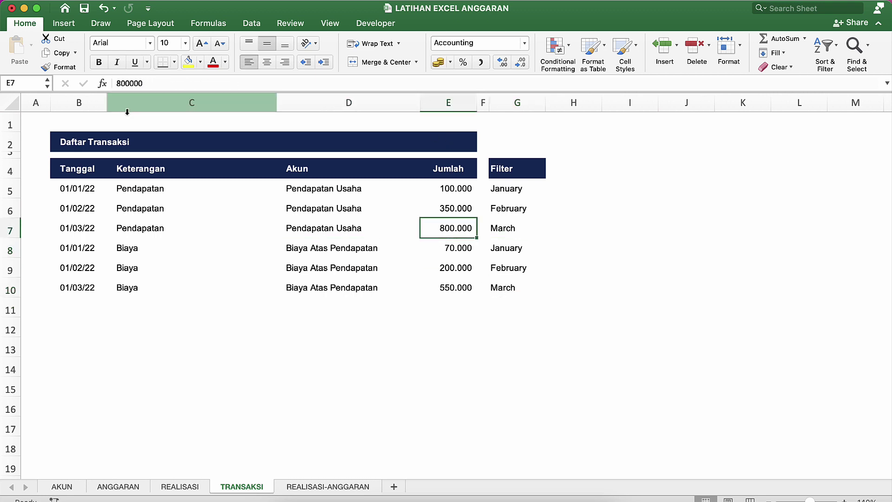
click(367, 247)
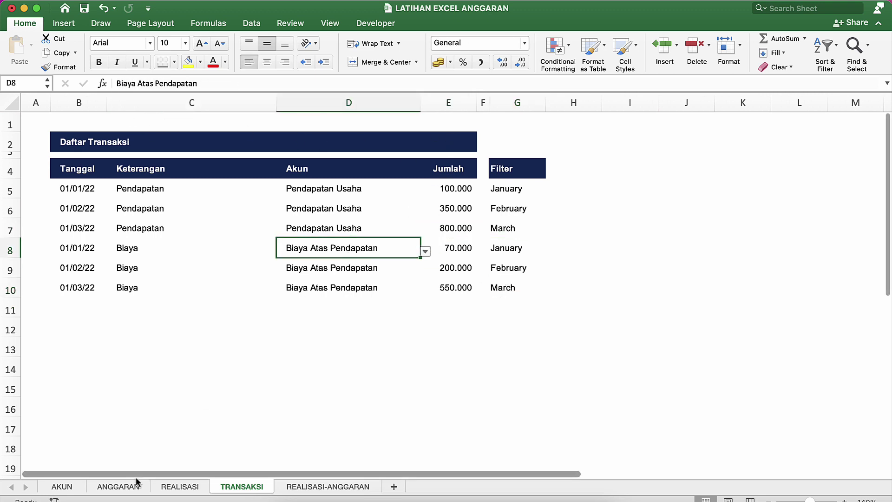
Open the REALISASI sheet and examine its January to March columns and the Pendapatan Usaha row.
click(180, 487)
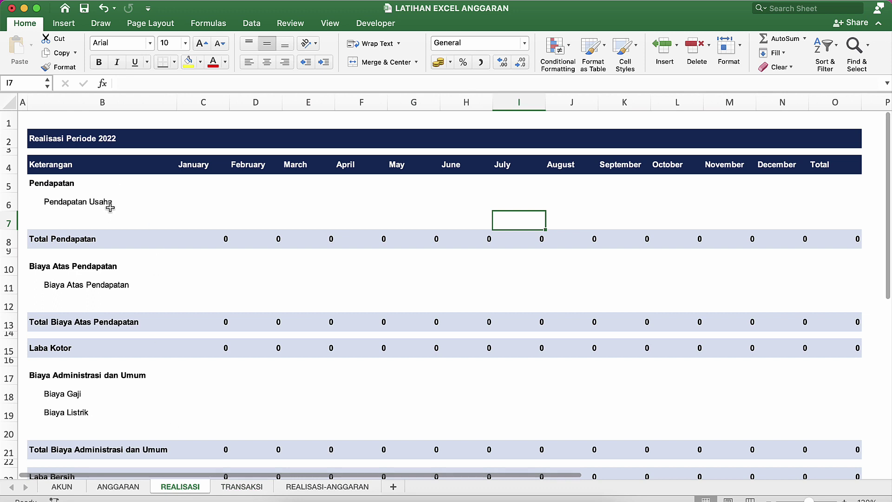
click(206, 197)
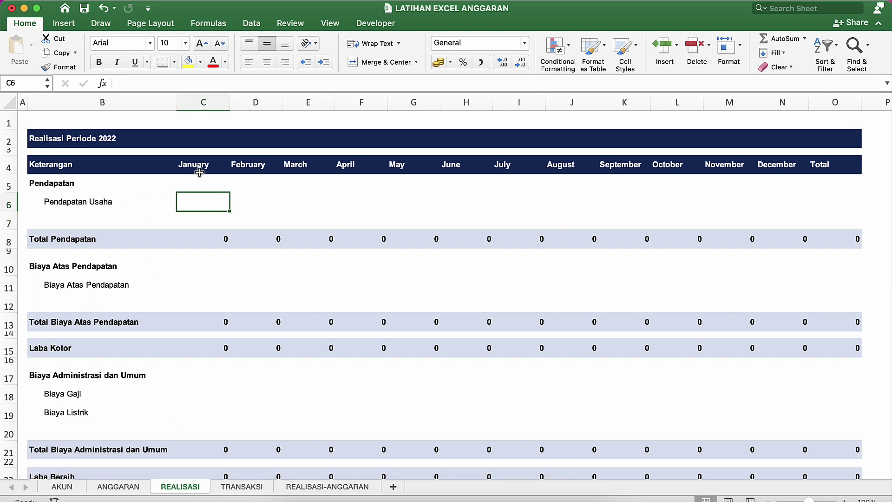
click(205, 105)
click(255, 102)
click(308, 102)
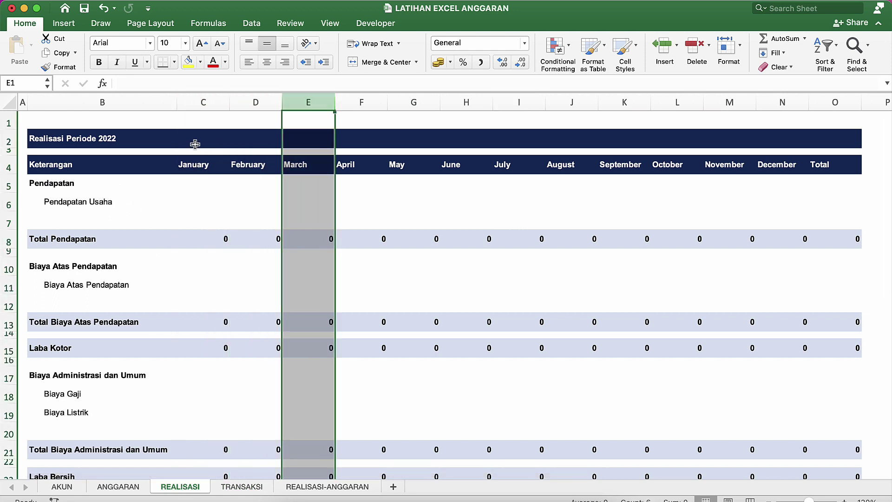
click(202, 200)
click(104, 195)
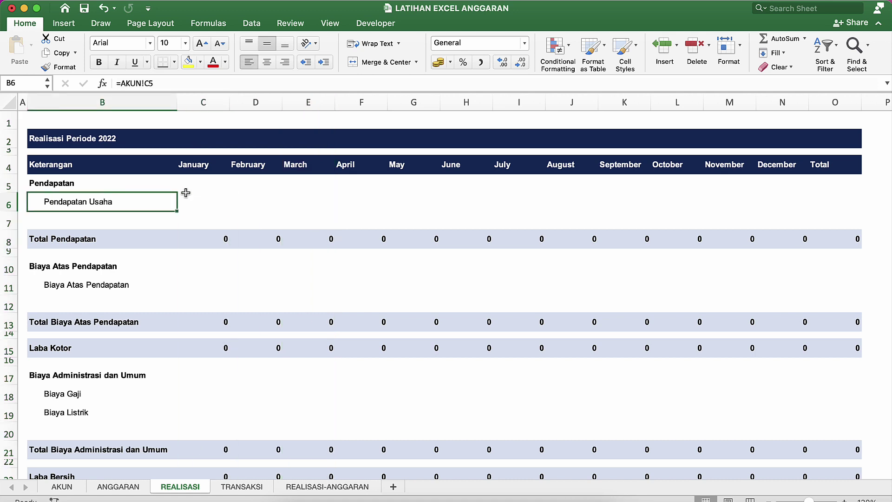
Start a SUMIFS formula in REALISASI C6 with the absolute column TRANSAKSI!$E:$E as the sum range.
click(203, 199)
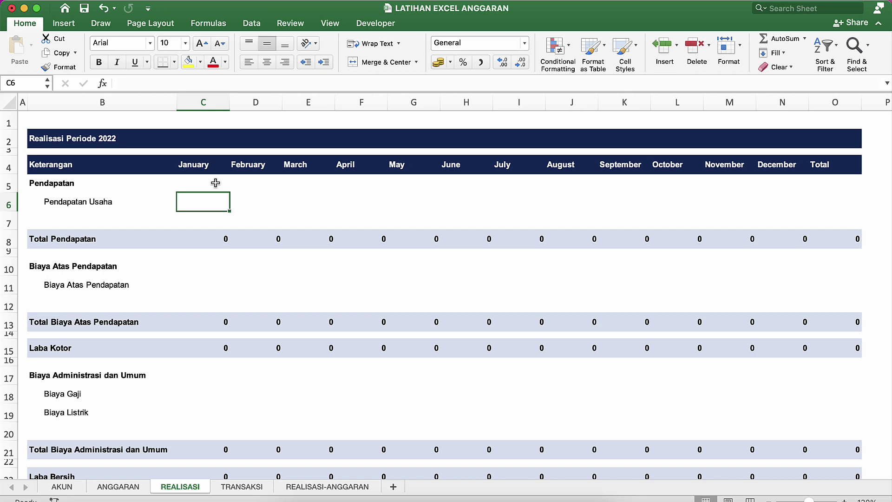
text(=s)
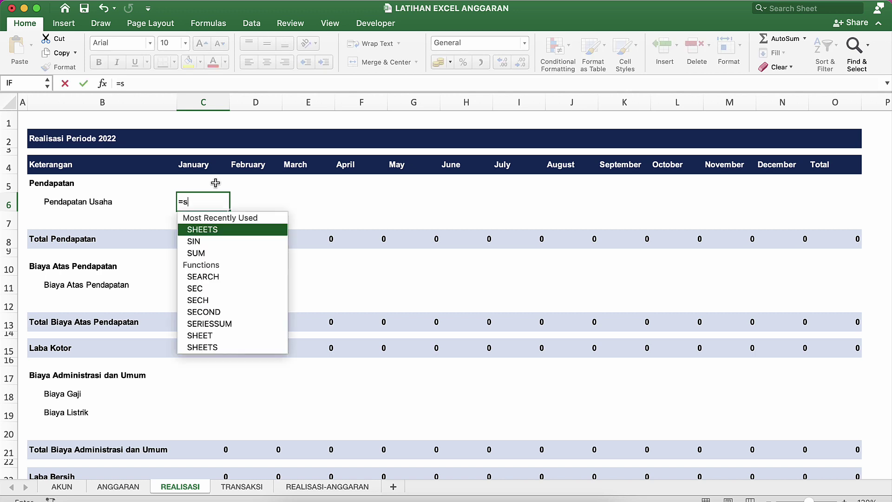
text(umif)
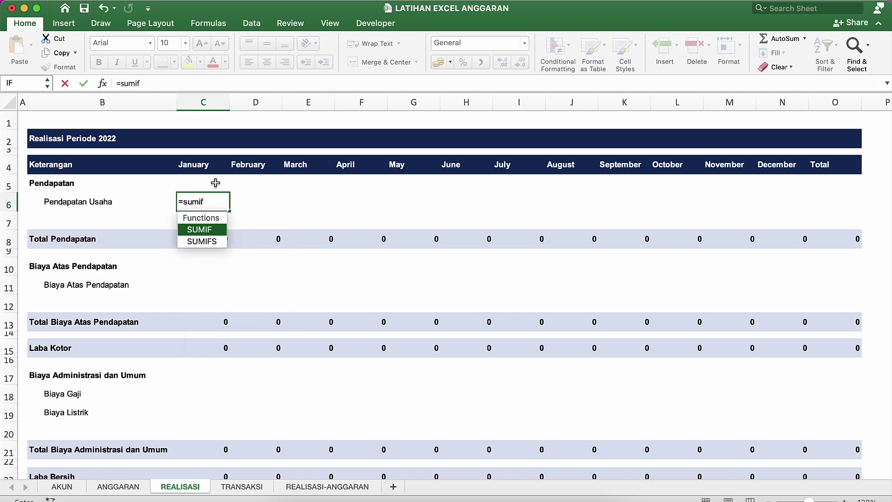
key(Down)
key(Tab)
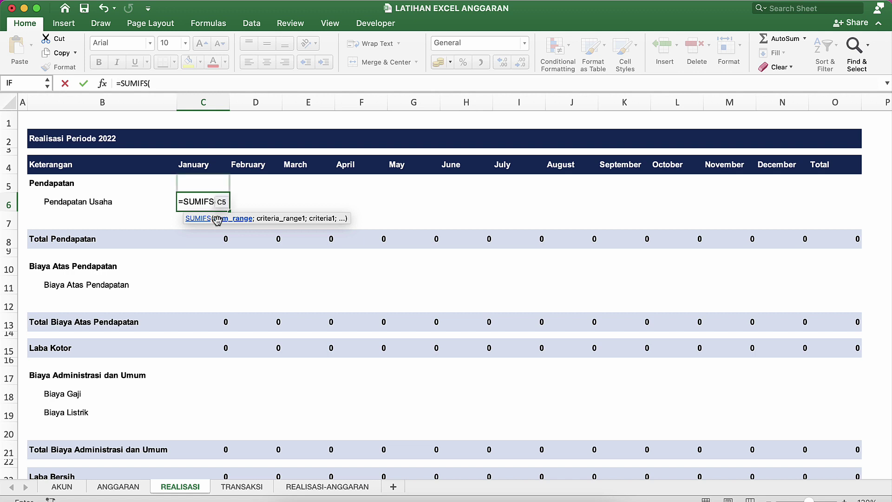
click(207, 213)
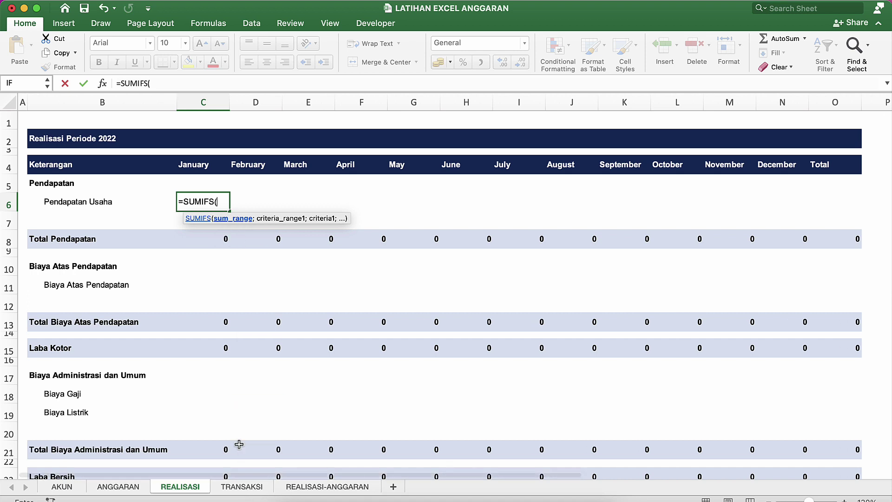
click(250, 488)
click(451, 103)
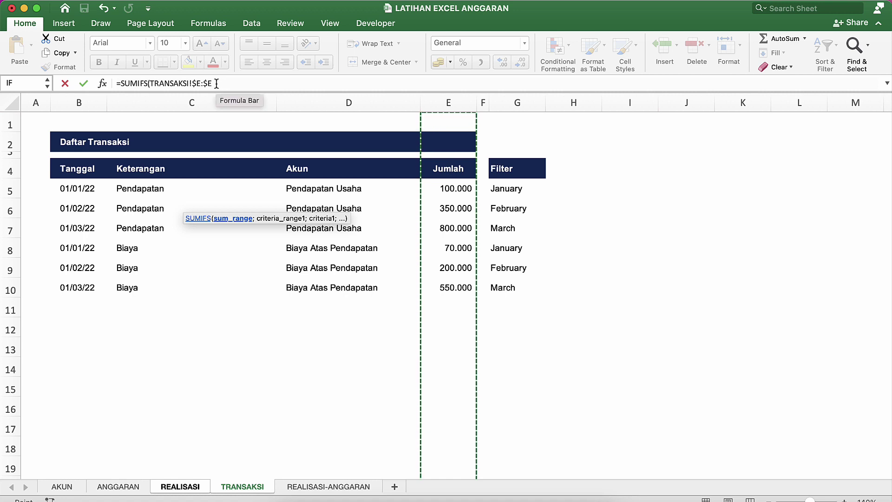
click(216, 83)
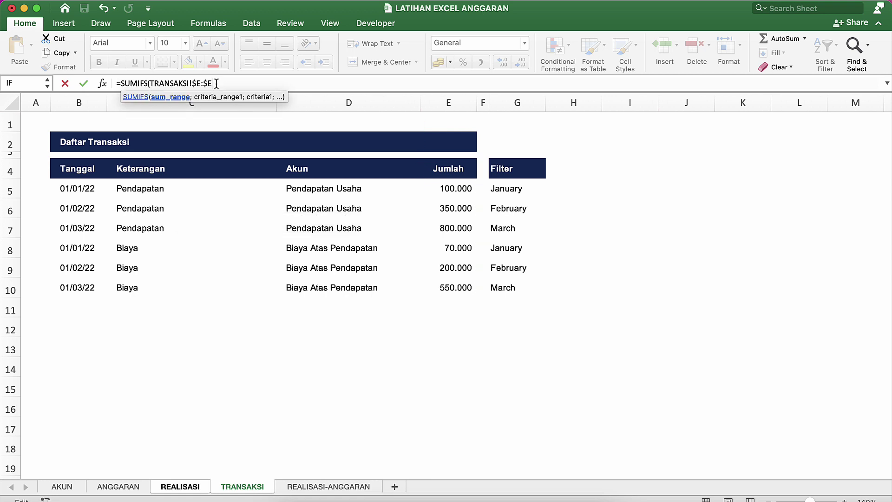
text(;)
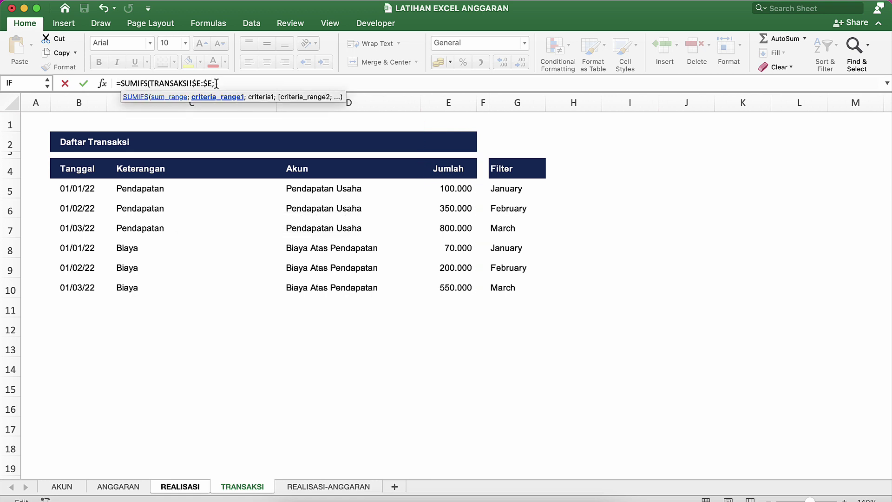
click(180, 487)
click(82, 205)
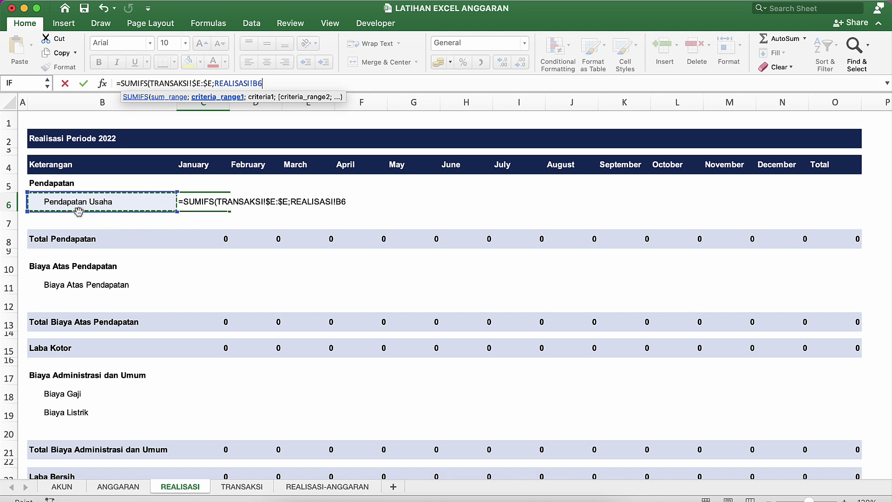
key(BackSpace)
key(BackSpace)
key(BackSpace)
key(BackSpace)
key(BackSpace)
key(BackSpace)
key(BackSpace)
key(BackSpace)
key(BackSpace)
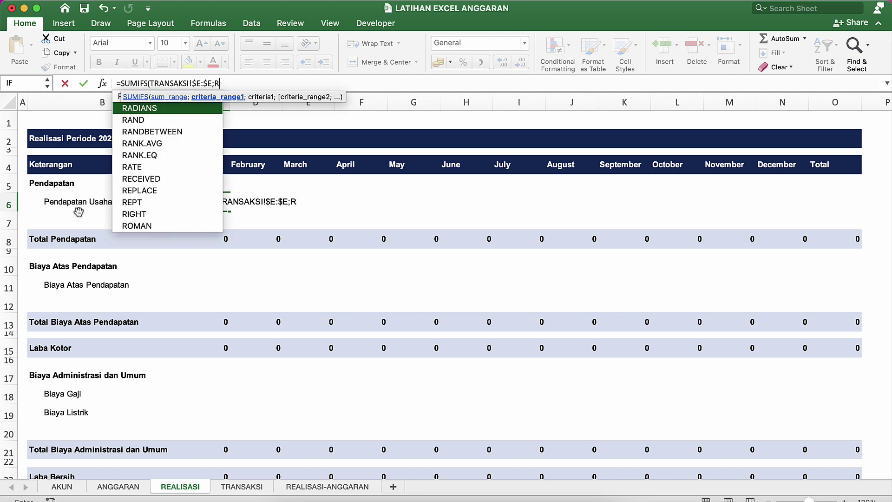
Add TRANSAKSI!$D:$D as the formula's first criteria range, with REALISASI!B6 as its criterion.
click(236, 488)
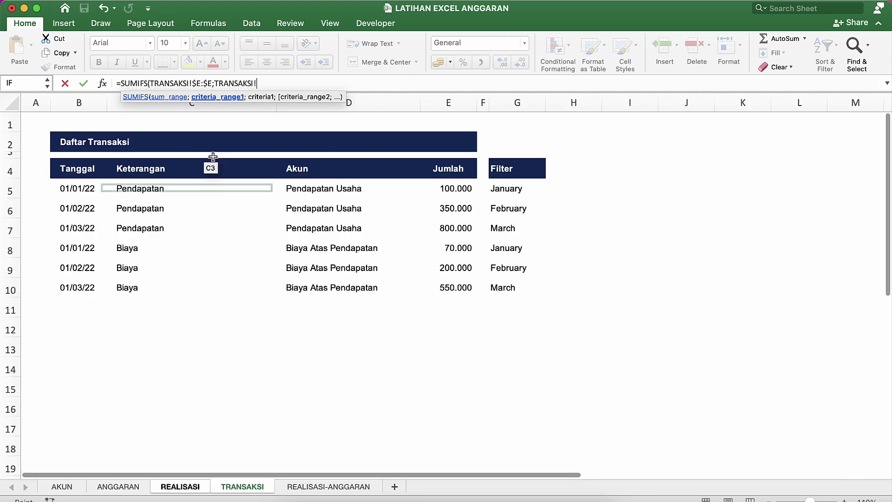
click(353, 107)
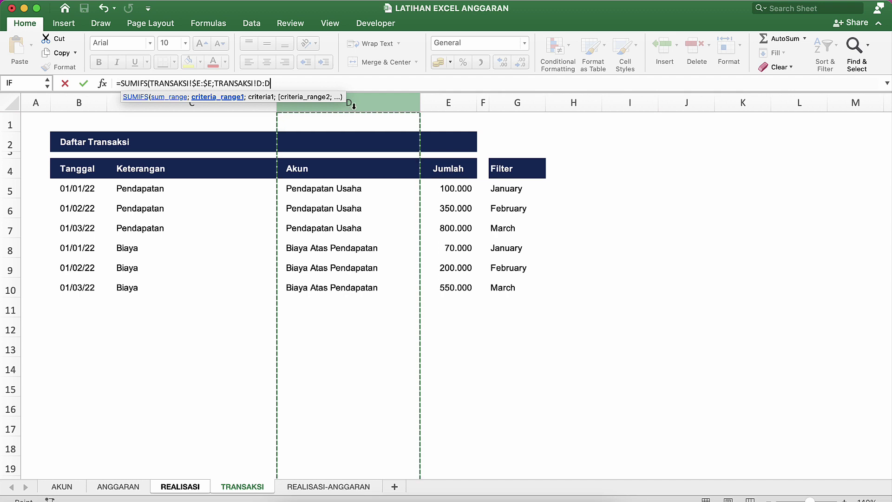
key(F4)
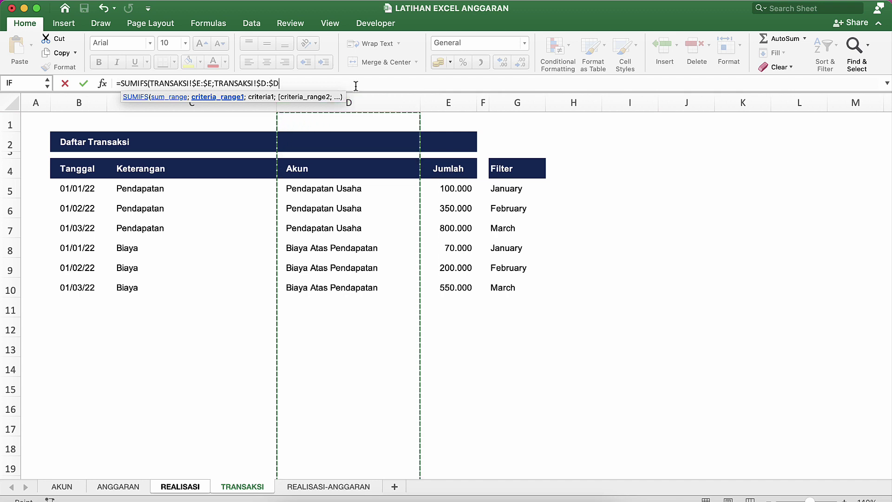
text(;)
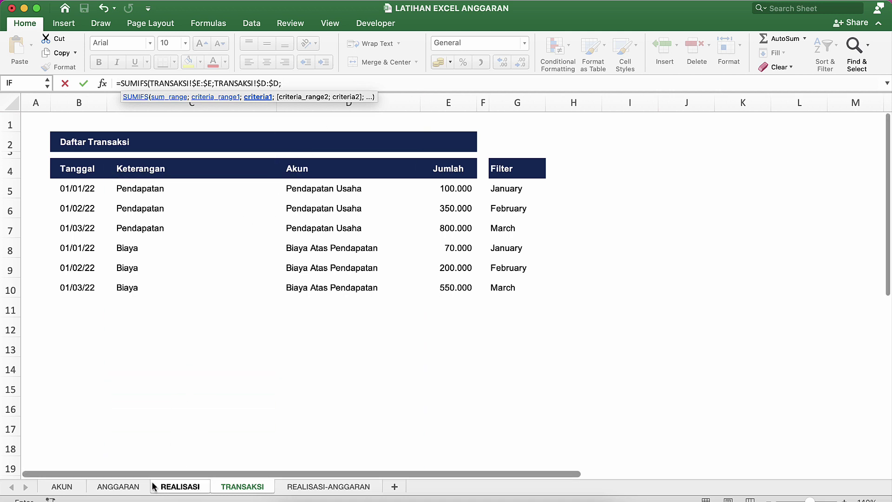
click(169, 488)
click(86, 203)
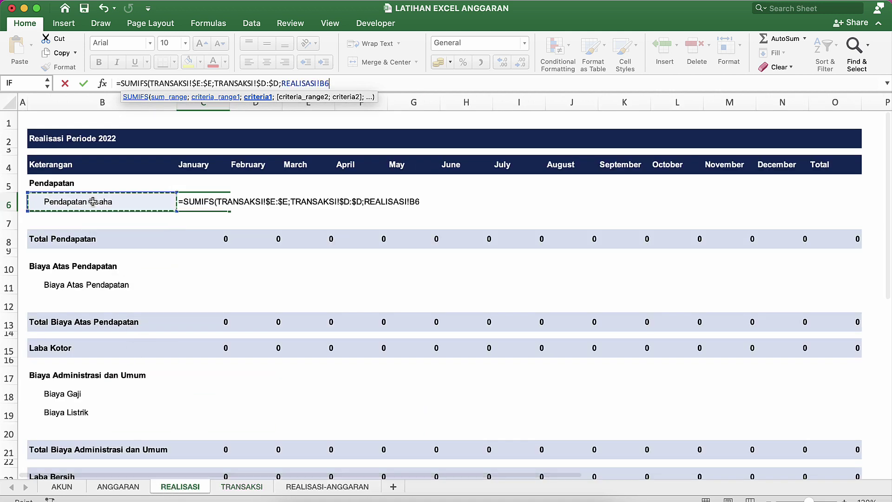
text(;)
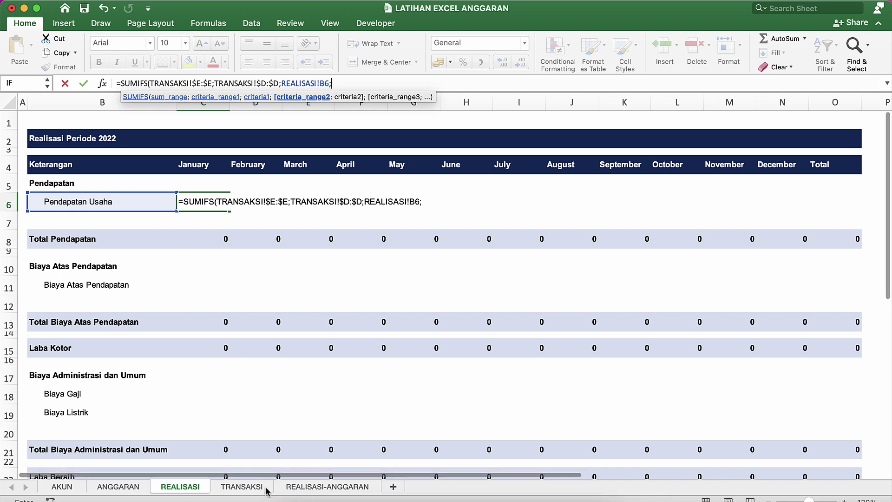
Complete the C6 SUMIFS formula with TRANSAKSI!$G:$G as the second criteria range and REALISASI!C4 as its criterion.
click(242, 487)
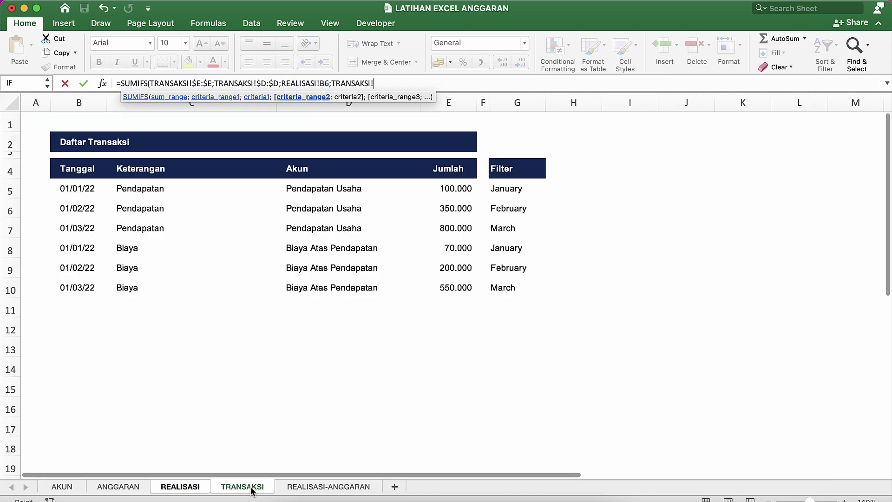
click(513, 102)
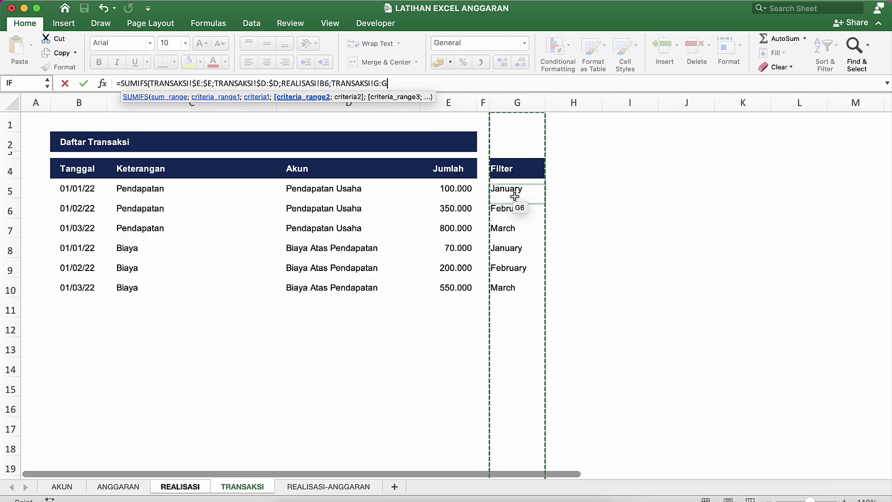
key(F4)
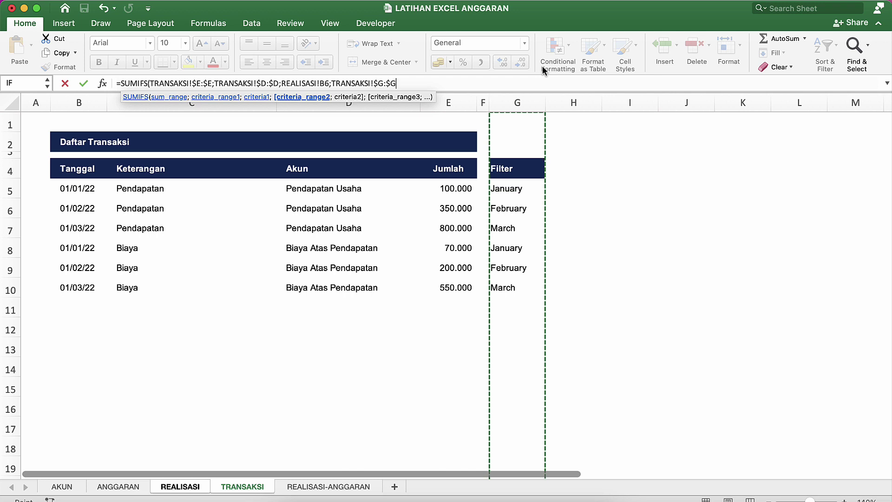
text(;)
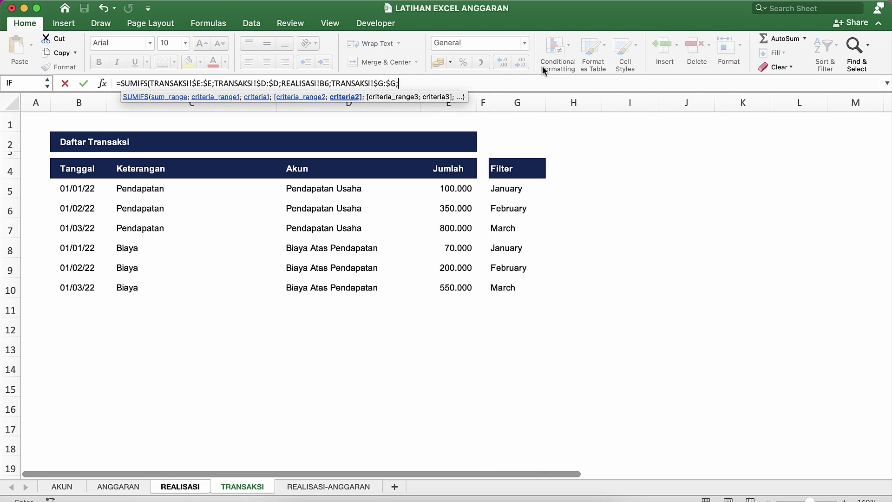
click(176, 487)
click(195, 166)
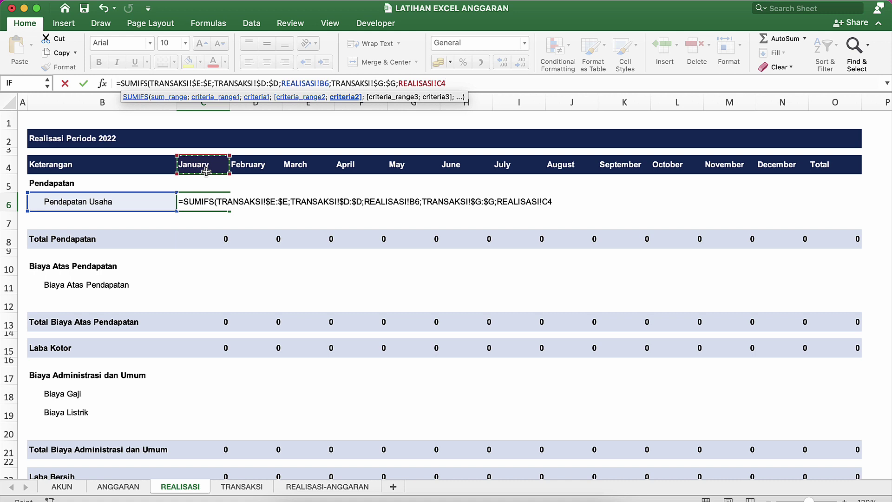
key(Return)
key(Up)
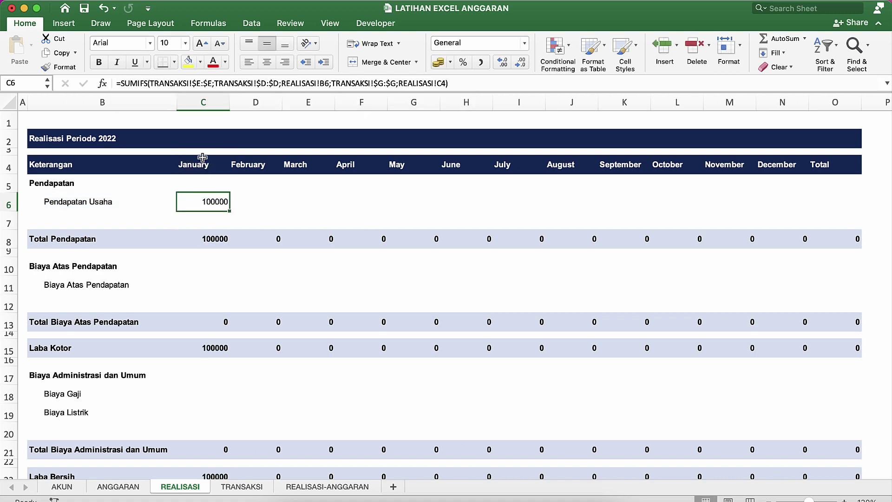
Format REALISASI columns C to O as Number with a 1000 separator and negatives in red parentheses.
drag(207, 109, 817, 104)
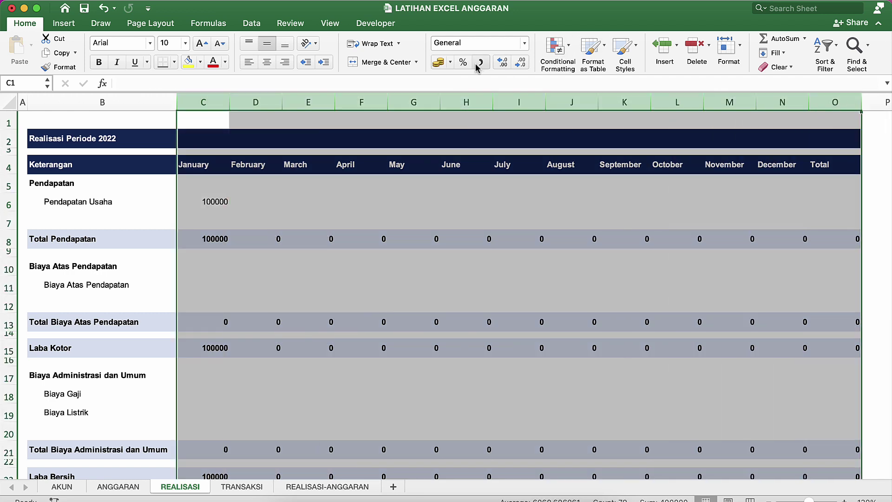
right_click(305, 191)
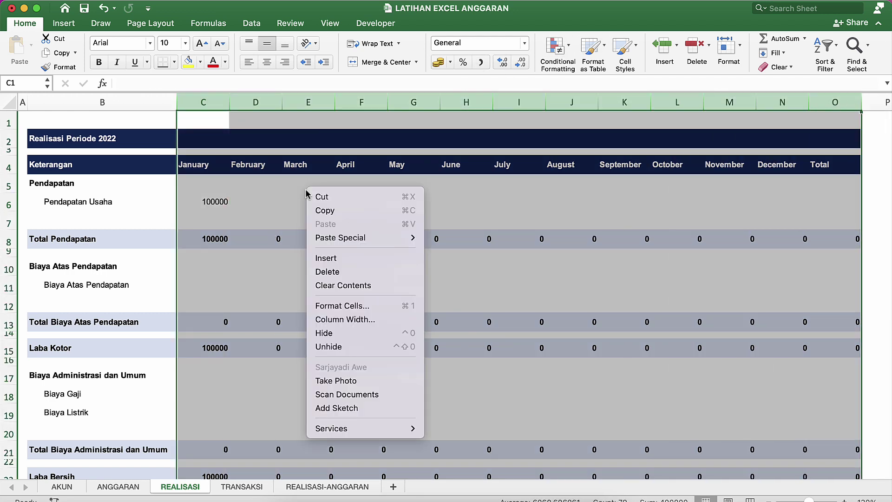
click(332, 306)
click(187, 199)
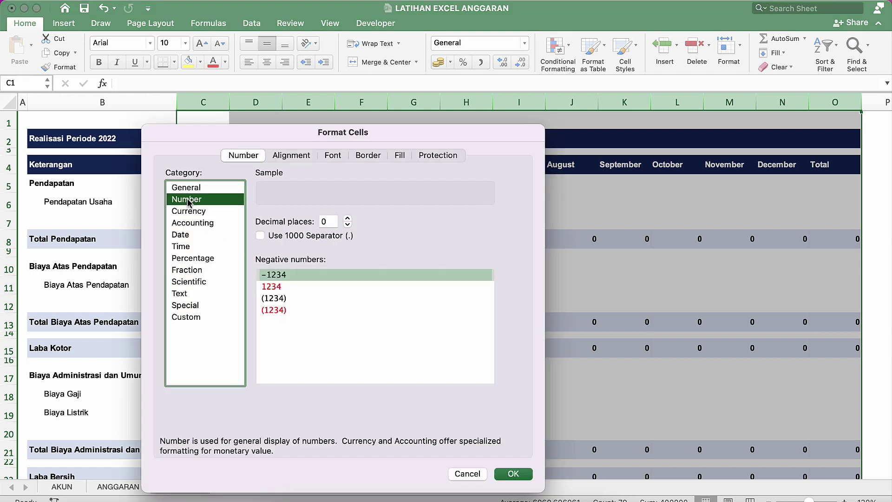
click(277, 237)
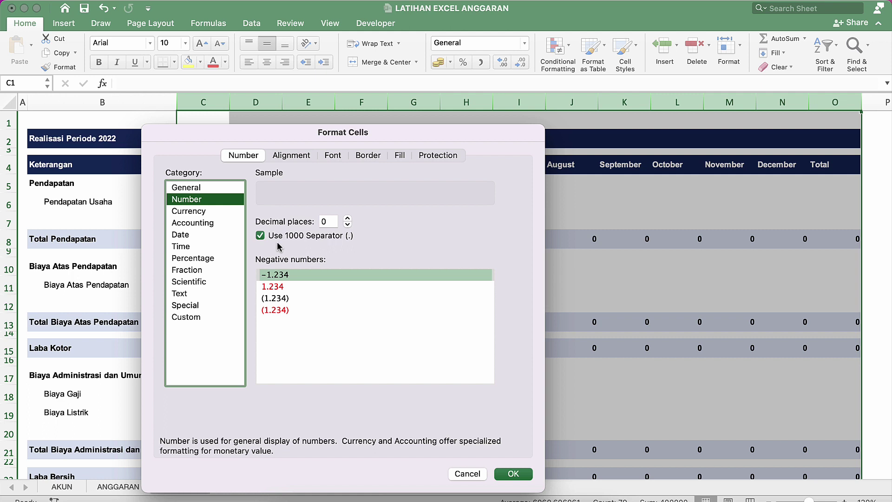
click(274, 310)
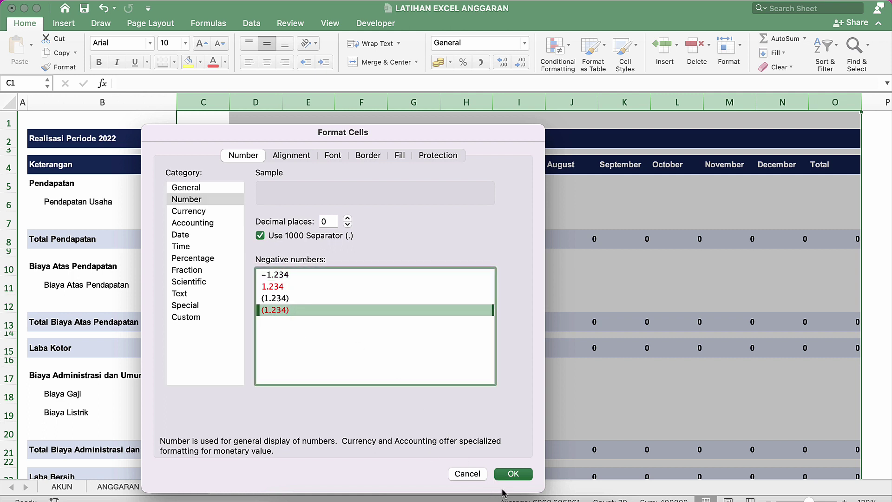
click(513, 474)
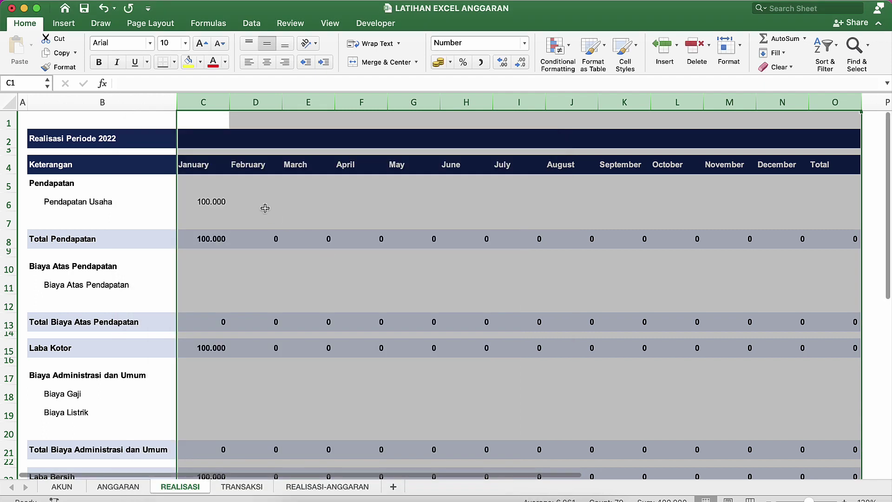
Copy the SUMIFS formula from C6 to the January Biaya Atas Pendapatan cell C11 and inspect its references.
click(252, 209)
click(219, 207)
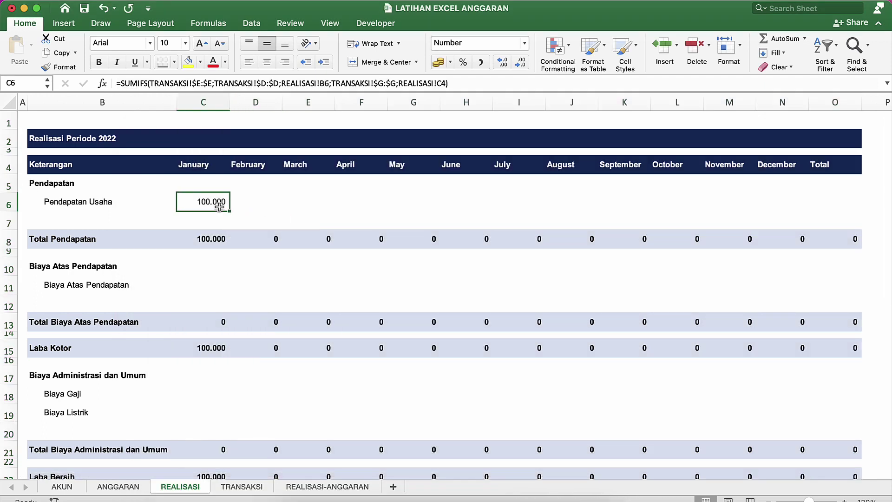
double_click(201, 202)
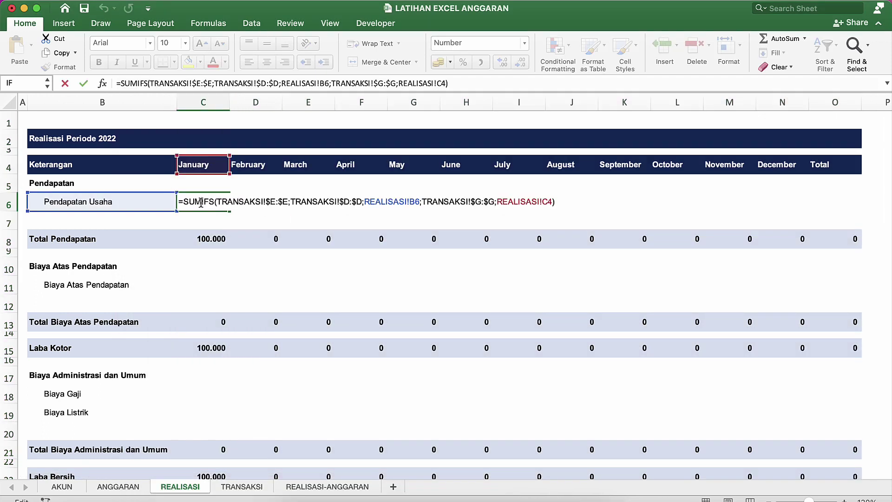
key(Return)
click(200, 202)
key(super+c)
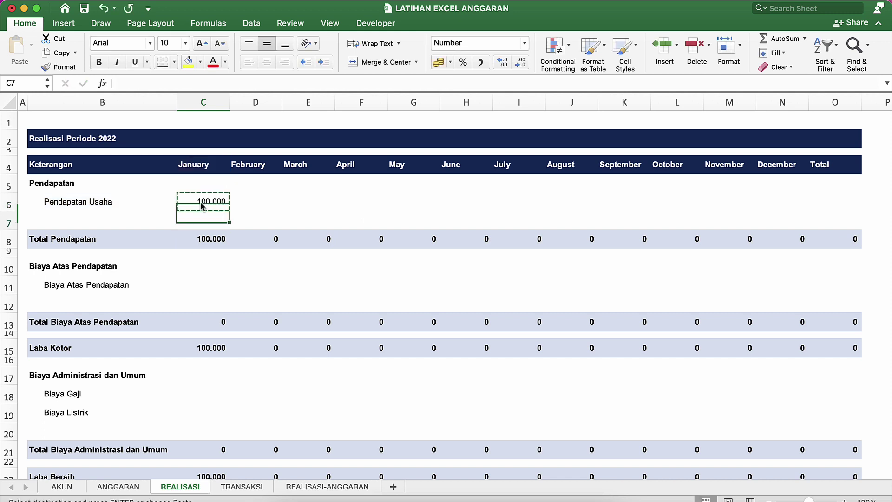
key(Down)
key(Down)
key(Down)
key(Down)
key(Down)
key(Return)
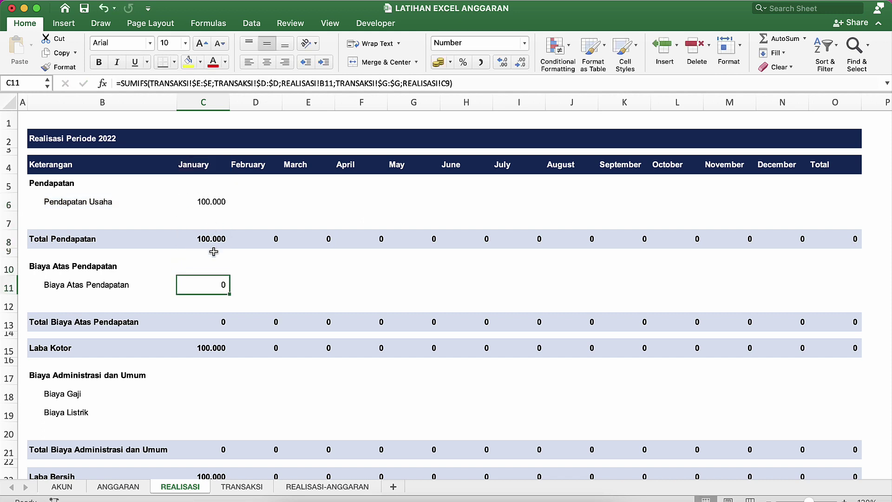
double_click(211, 282)
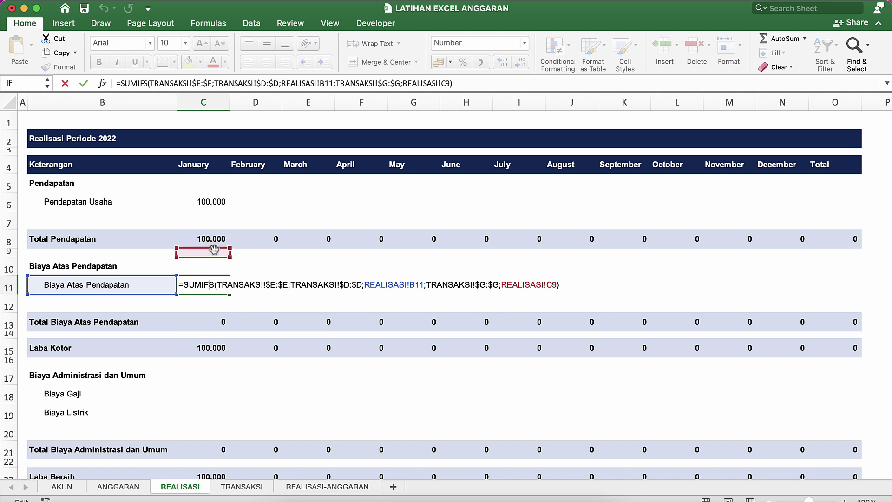
key(Return)
Lock the row of the month criterion in the C6 formula, making it REALISASI!C$4.
double_click(216, 201)
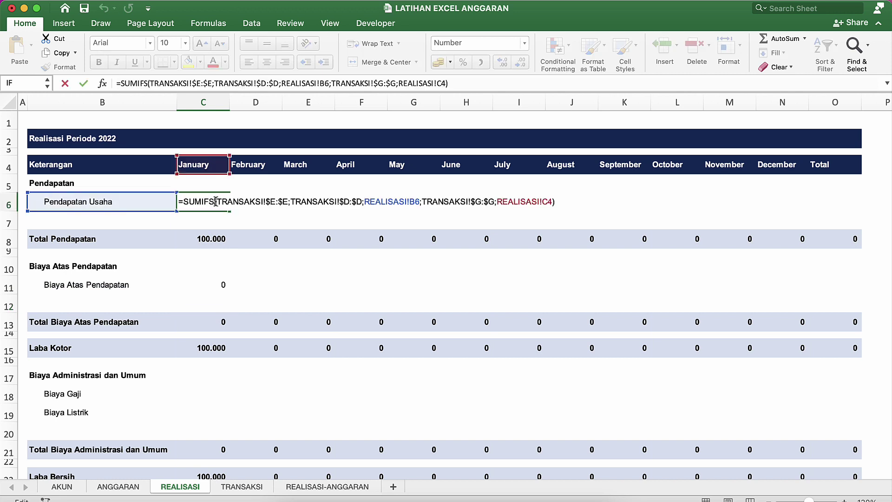
click(443, 83)
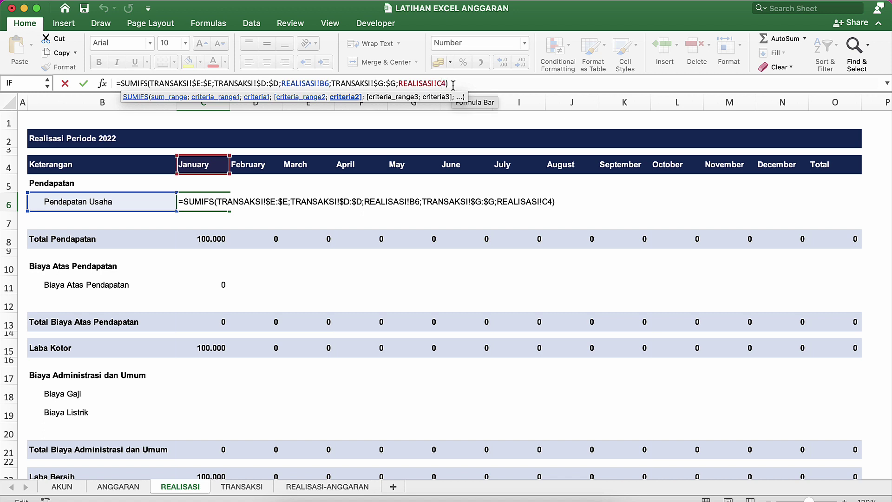
key(F4)
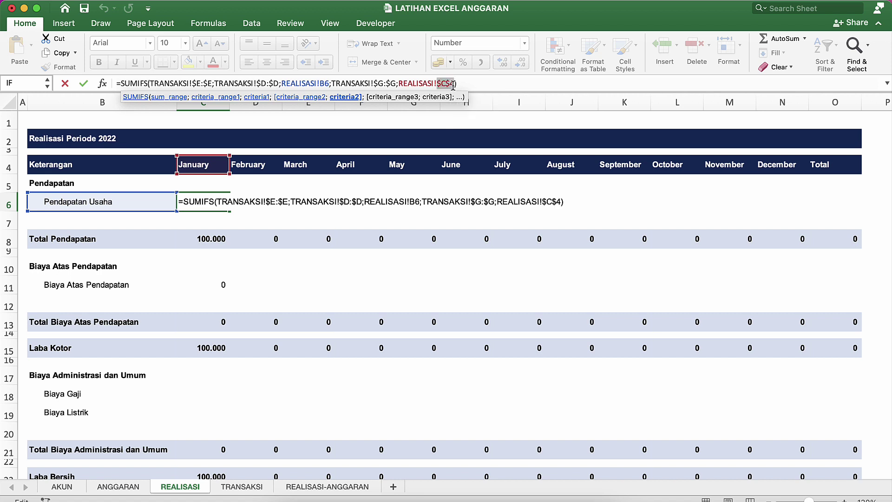
key(F4)
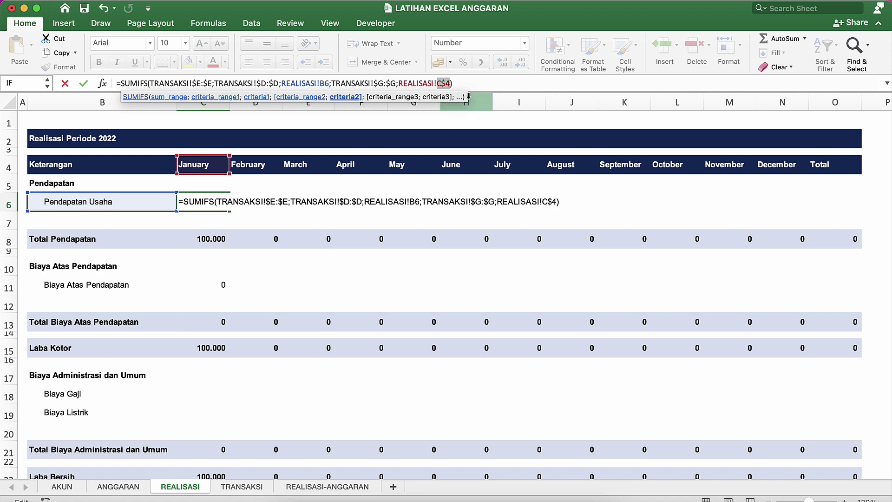
click(446, 83)
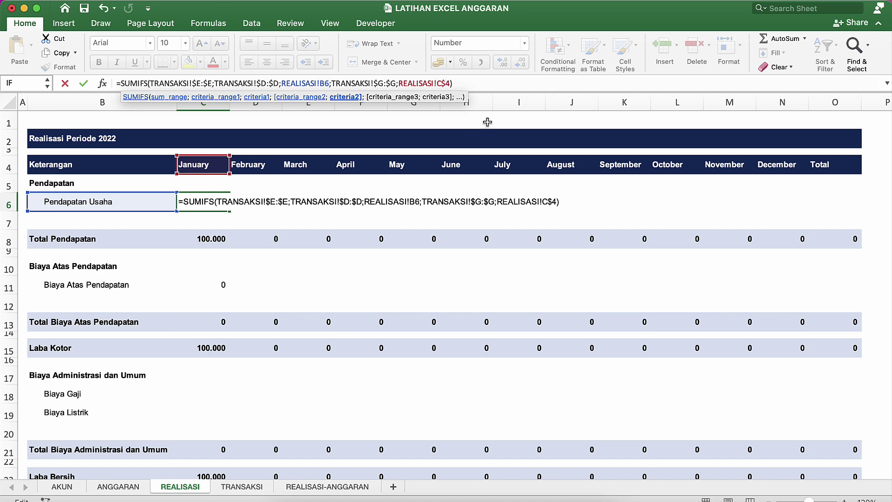
key(Return)
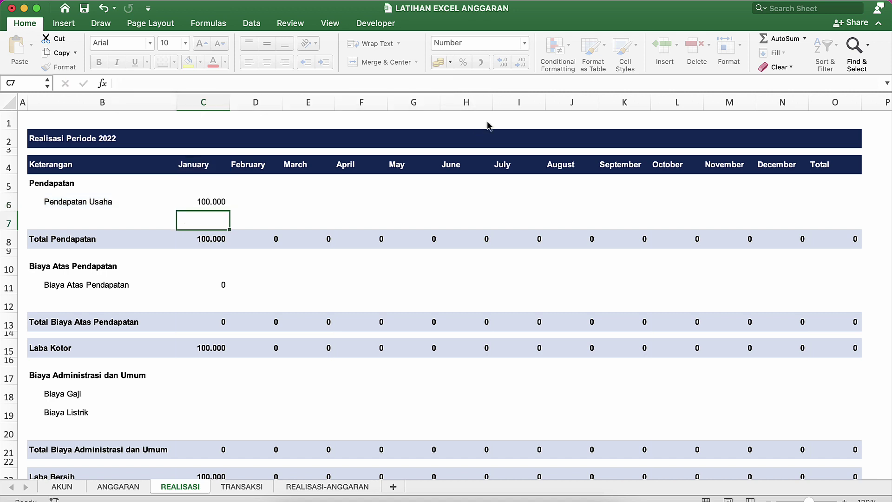
Copy the row-locked C6 formula over the one in C11 and check which cells it references.
click(210, 203)
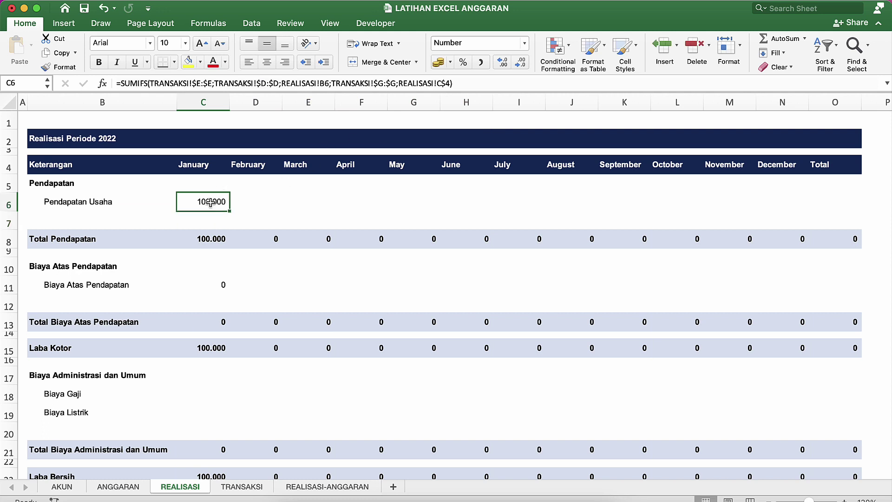
key(super+c)
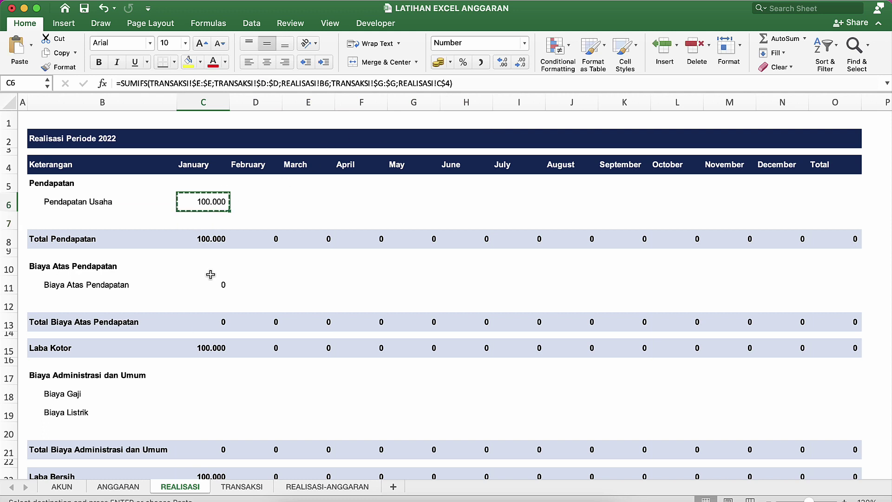
click(214, 282)
key(Return)
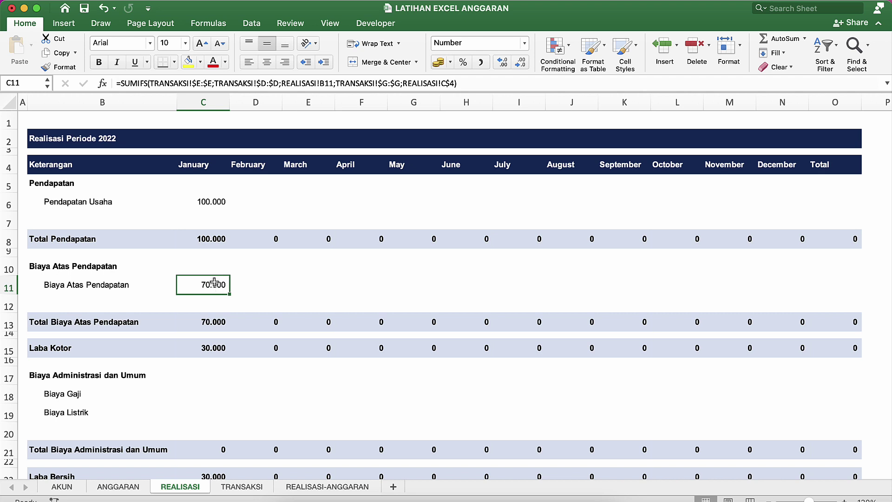
double_click(217, 283)
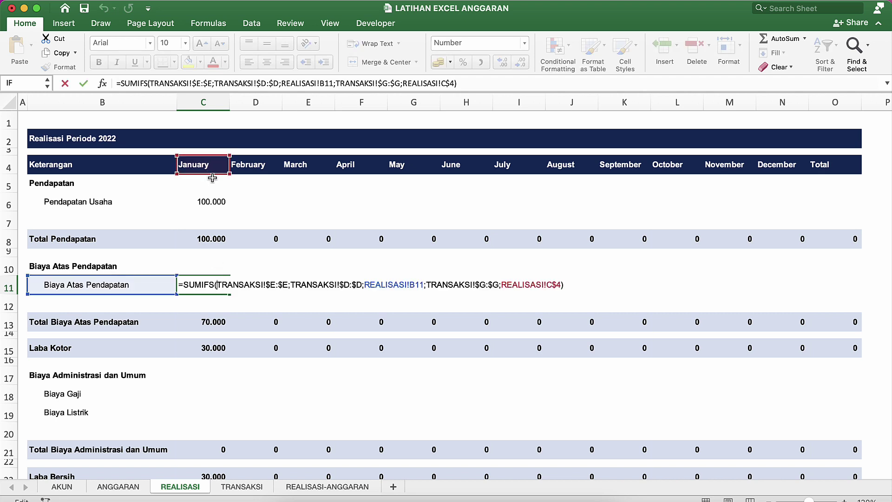
key(Return)
Copy the C6 formula to the February Pendapatan Usaha cell D6 and check its account and month references.
key(Up)
key(Up)
key(Up)
key(Up)
key(Up)
key(Up)
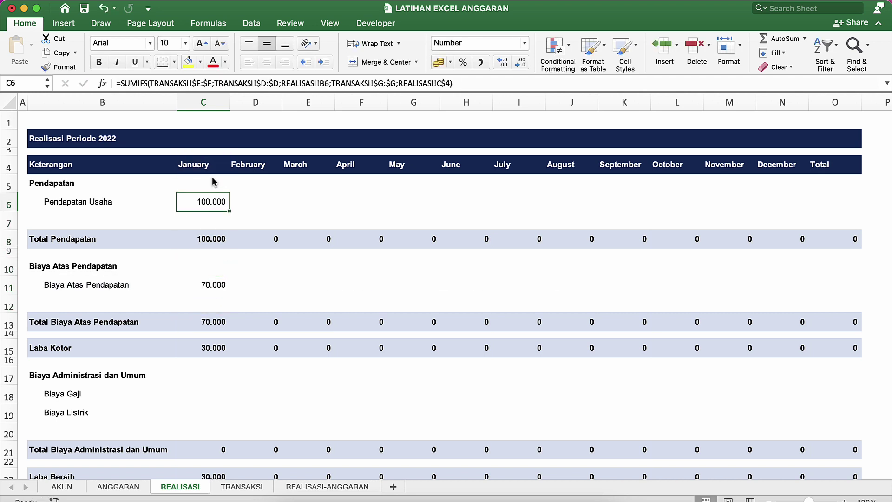
key(super+c)
key(Right)
key(Return)
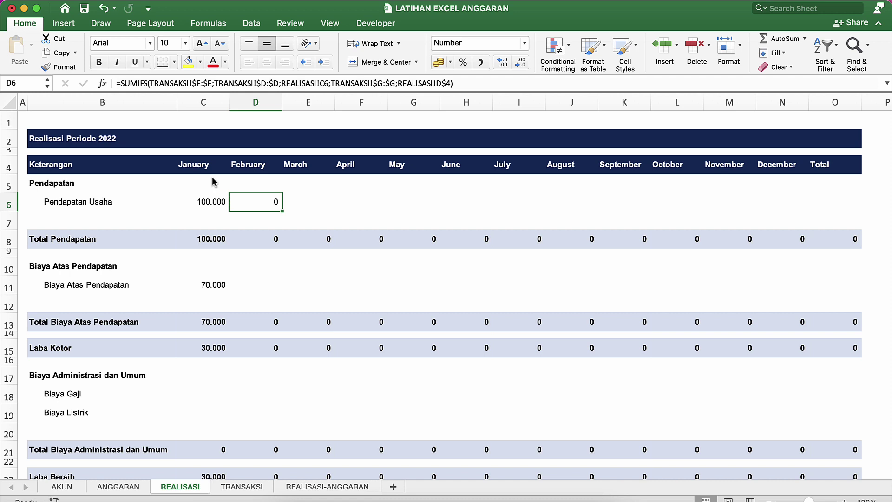
double_click(255, 206)
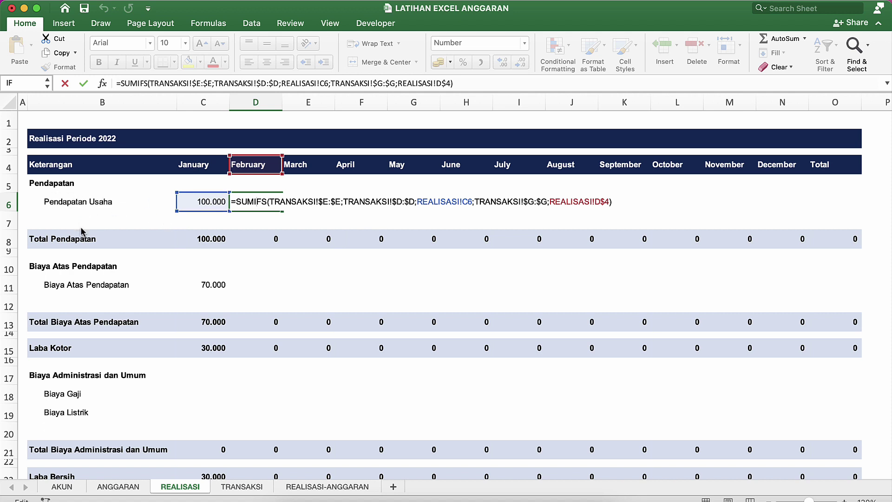
key(ctrl+Return)
key(Left)
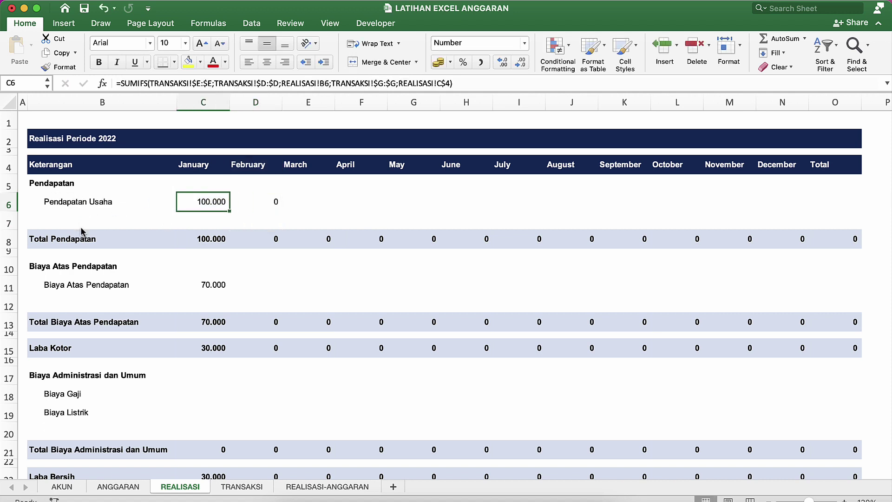
Lock the column of the account criterion in the C6 SUMIFS formula, making it REALISASI!$B6.
double_click(220, 205)
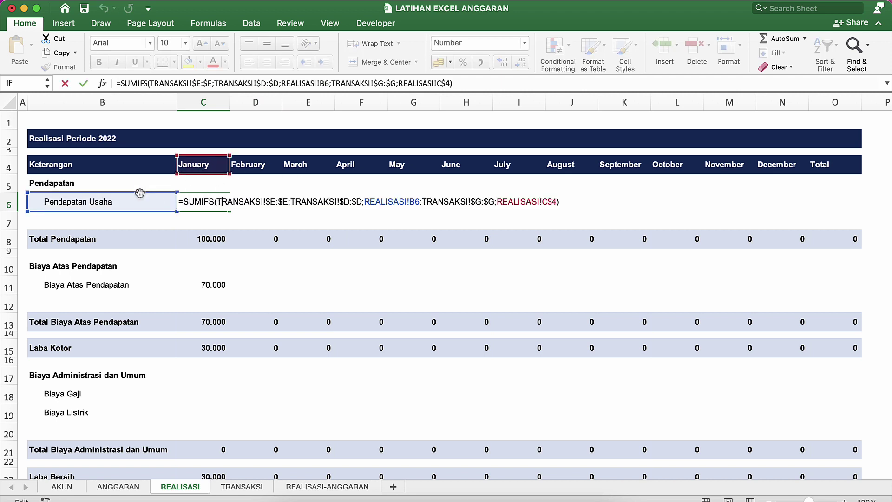
click(322, 84)
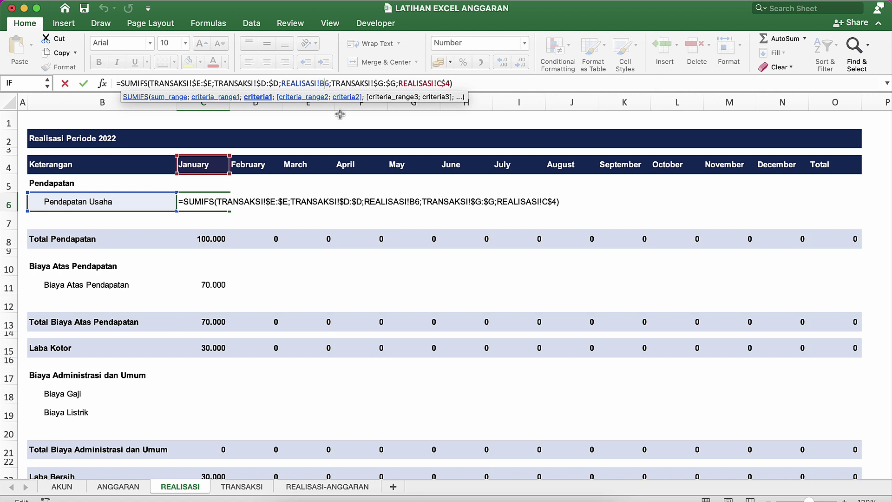
key(F4)
key(F4)
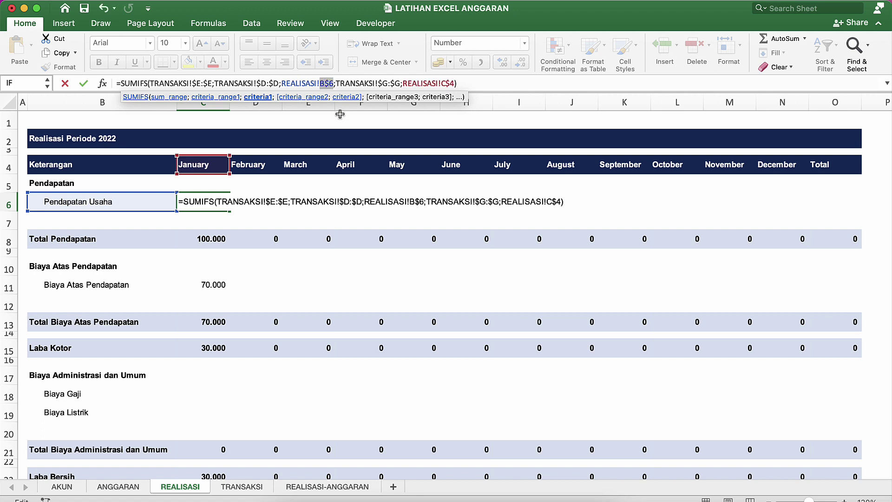
key(F4)
click(325, 86)
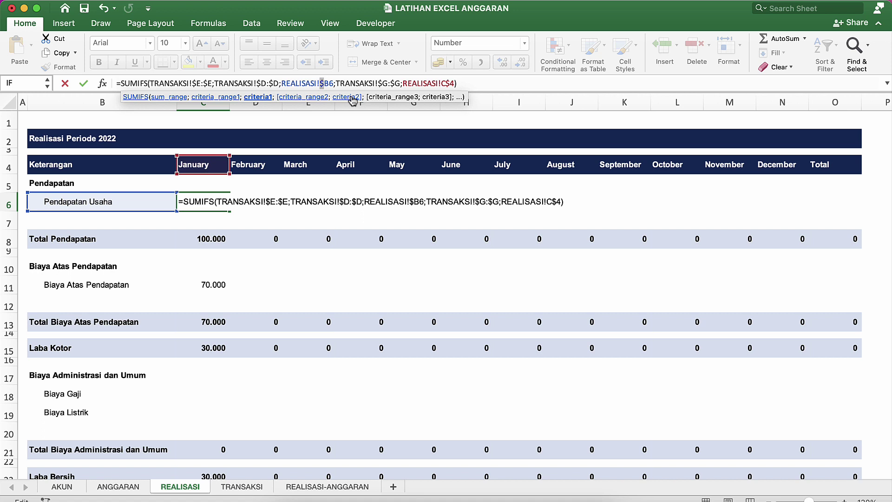
key(Return)
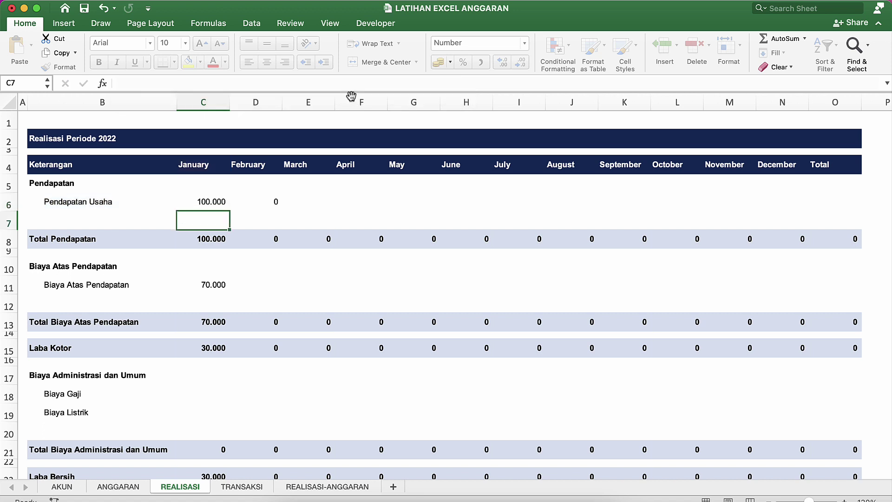
Copy the column-locked C6 formula over the February Pendapatan Usaha cell D6 and check which cells it references.
key(Up)
key(ctrl+c)
key(Right)
key(ctrl+v)
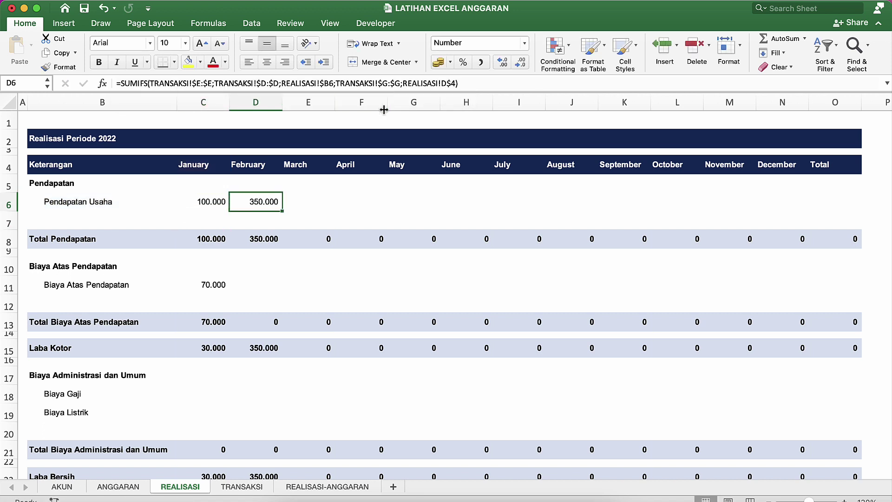
double_click(265, 199)
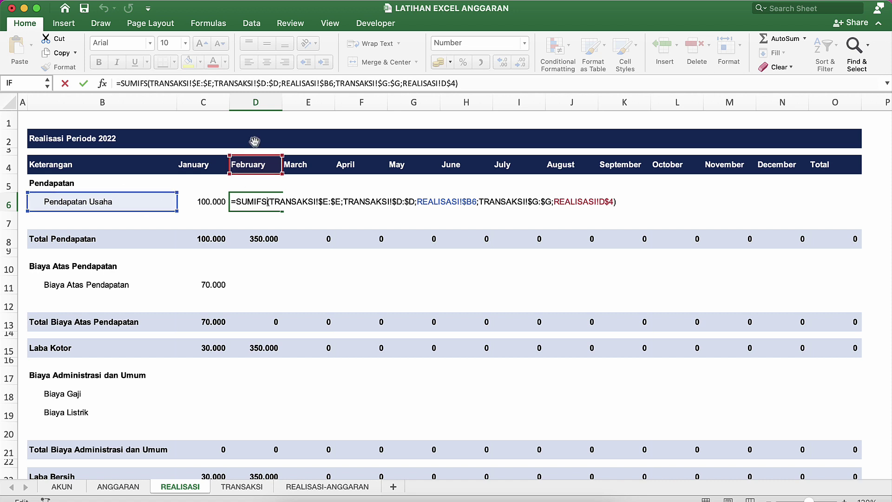
key(Return)
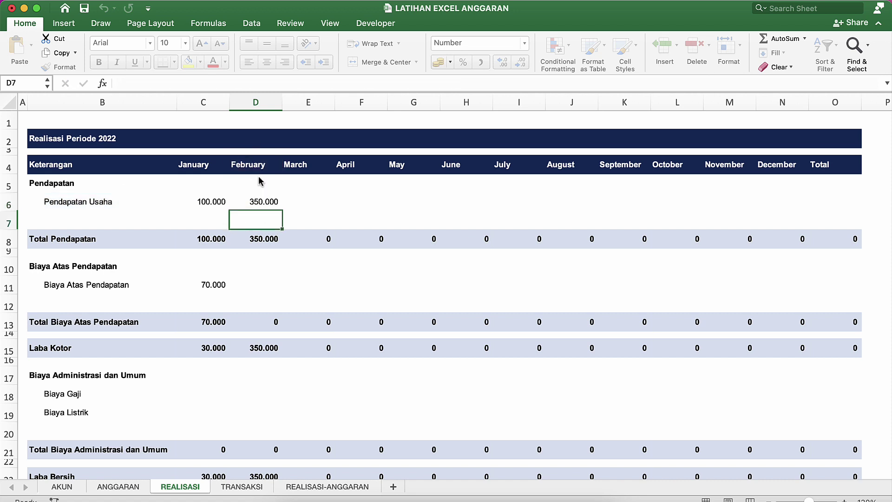
Copy the D6 formula across the Pendapatan Usaha row for March through December, E6:N6.
key(Up)
key(super+c)
key(Right)
key(shift+Right)
key(shift+Right)
key(shift+Right)
key(shift+Right)
key(shift+Right)
key(shift+Right)
key(shift+Right)
key(shift+Right)
key(shift+Right)
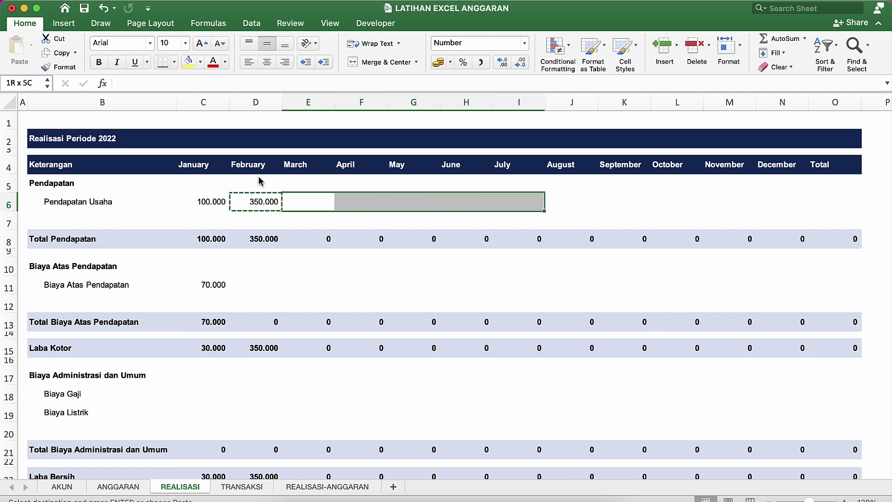
key(Return)
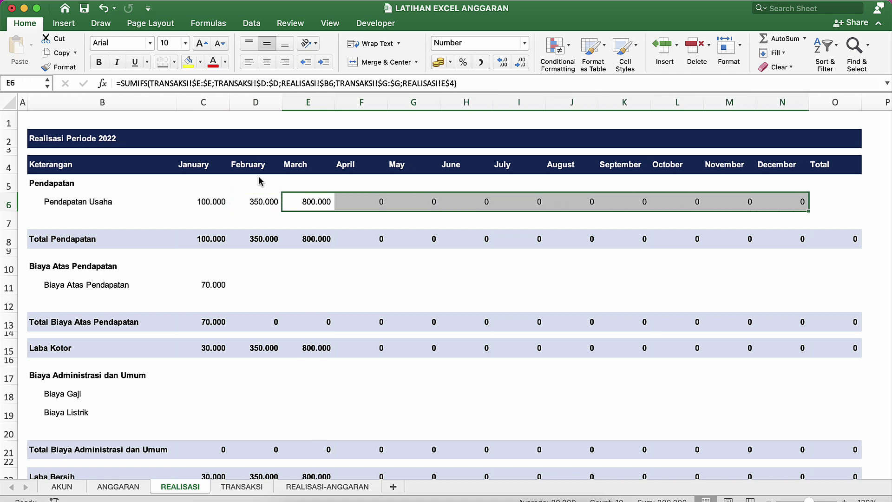
Copy the D6 formula into the Biaya Atas Pendapatan row for February through December, D11:N11.
key(Left)
key(super+c)
key(Down)
key(Down)
key(Down)
key(Down)
key(Down)
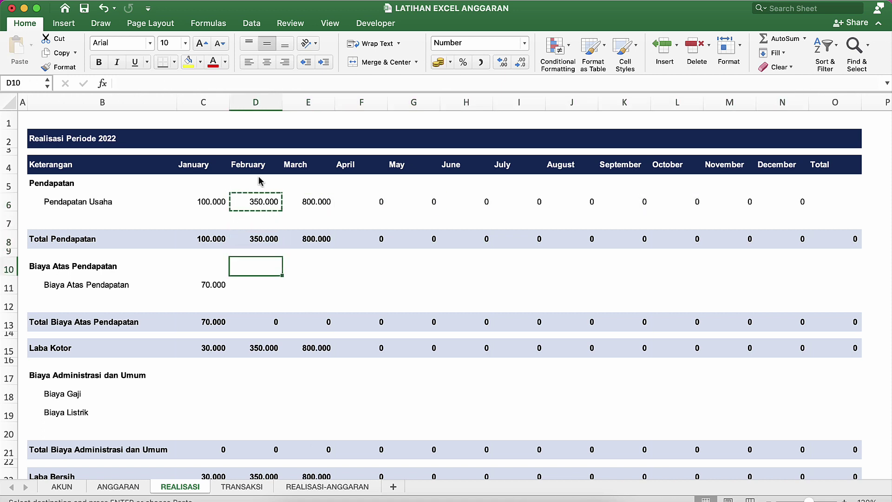
key(shift+Right)
key(shift+Right)
key(shift+Right)
key(shift+Right)
key(shift+Right)
key(shift+Right)
key(shift+Right)
key(shift+Right)
key(shift+Right)
key(shift+Right)
key(shift+Right)
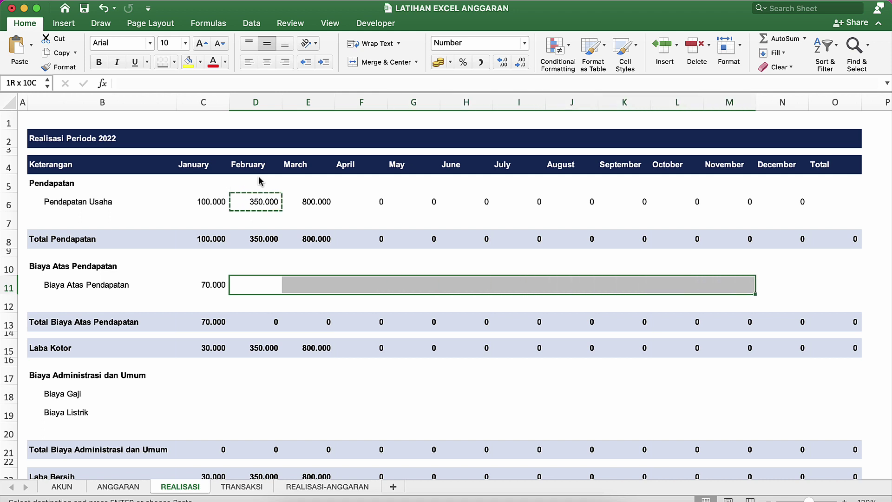
key(shift+Left)
key(Return)
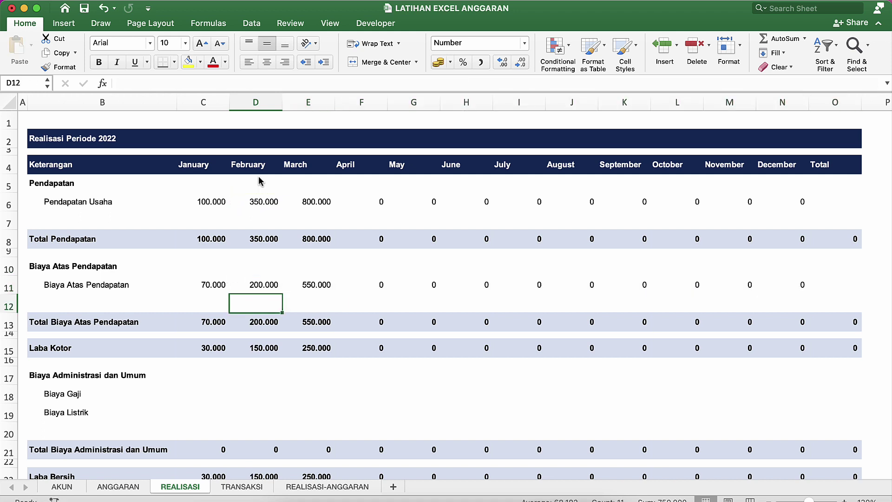
Copy the D11 formula into the Biaya Gaji and Biaya Listrik rows for January through December, C18:N19.
key(super+c)
key(Down)
key(Down)
key(Down)
key(Down)
key(Down)
key(Down)
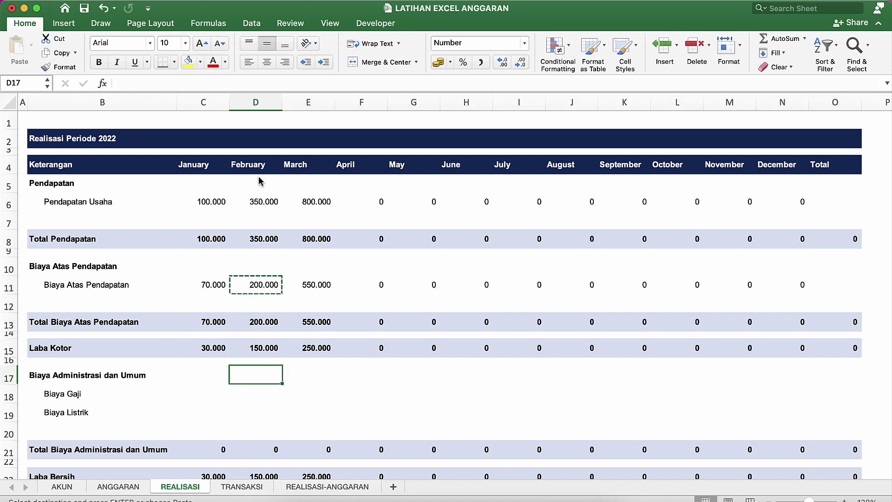
key(Left)
key(Down)
key(shift+Down)
key(shift+Right)
key(shift+Right)
key(shift+Right)
key(shift+Right)
key(shift+Right)
key(shift+Right)
key(shift+Right)
key(shift+Right)
key(shift+Right)
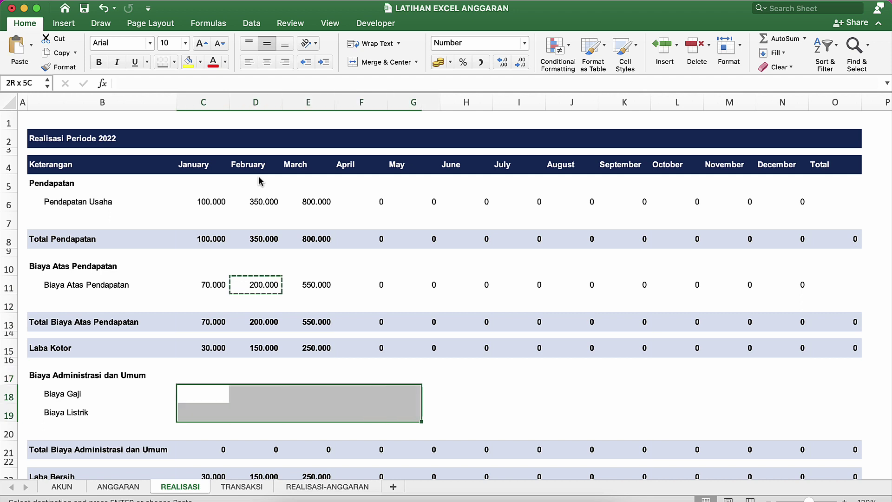
key(shift+Right)
key(shift+Right)
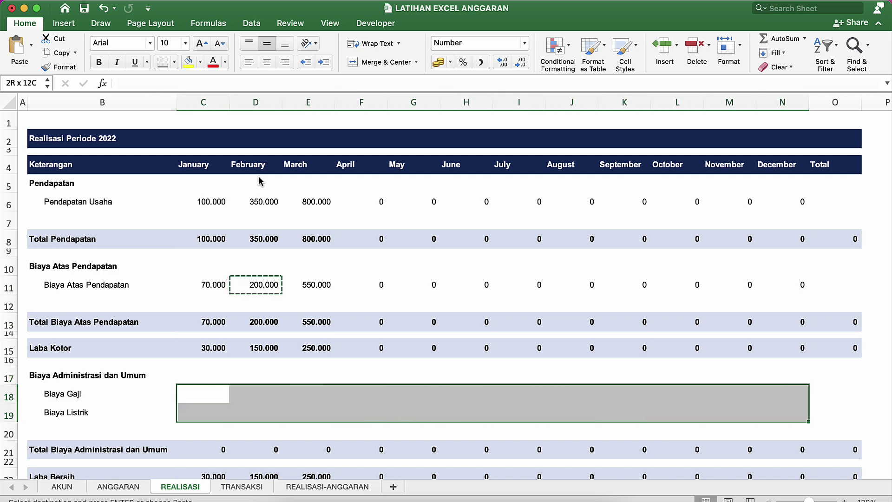
key(Left)
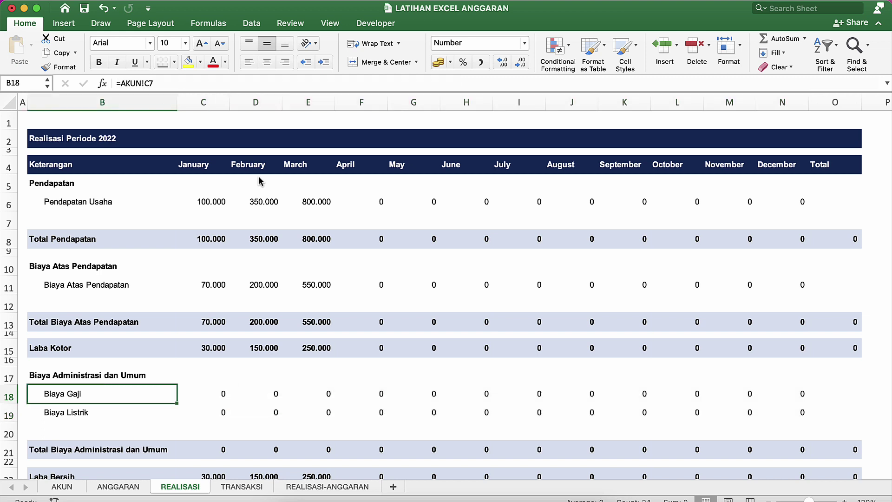
Check the account and month references of the Biaya Gaji formulas for January and February, C18 and D18.
key(Right)
double_click(219, 393)
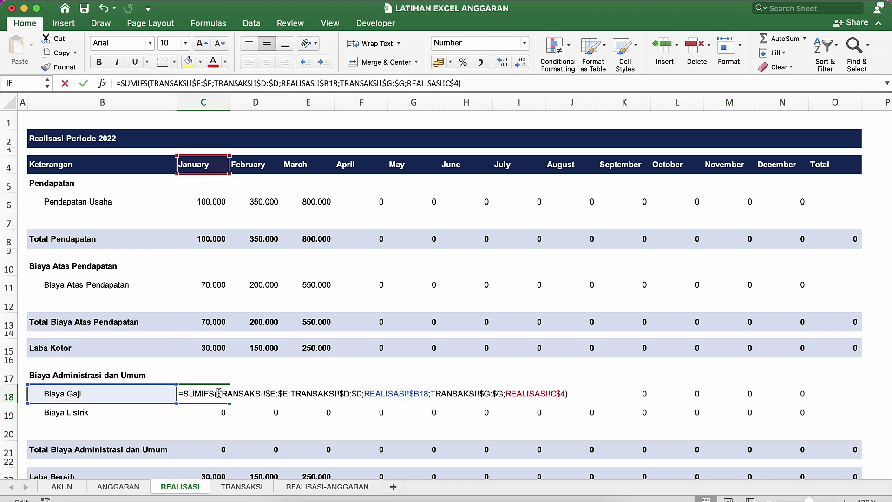
key(Return)
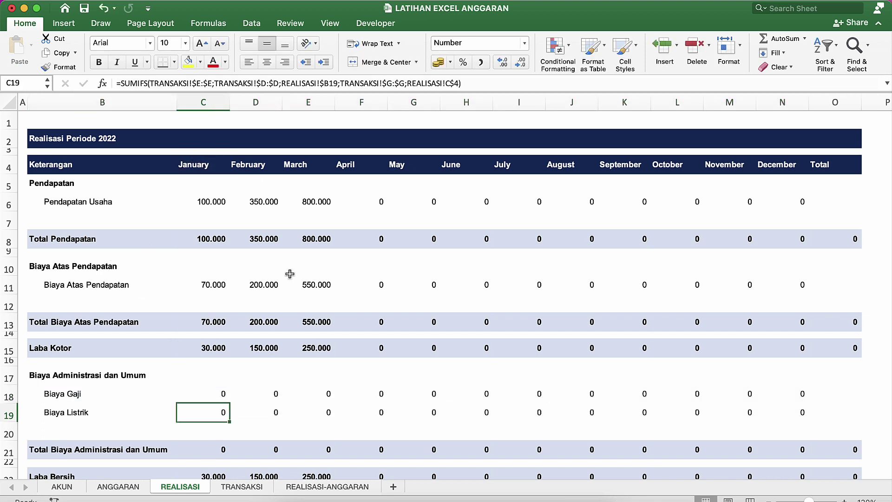
double_click(271, 394)
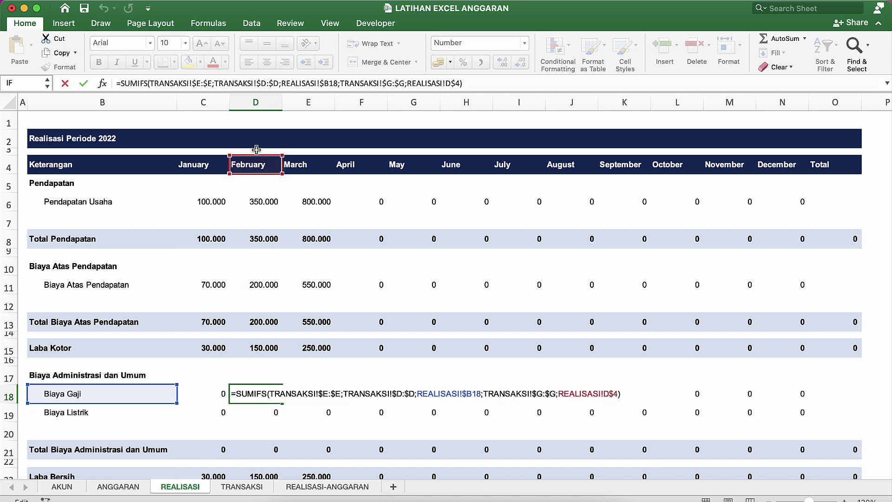
key(Return)
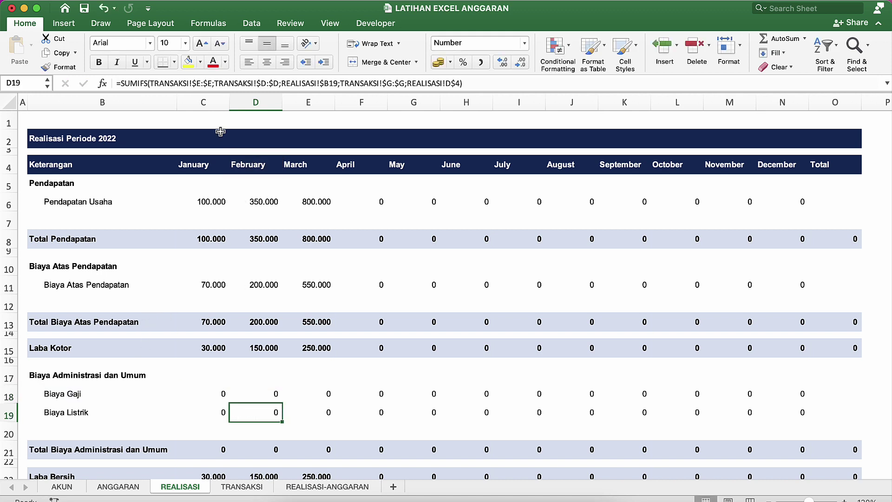
click(353, 237)
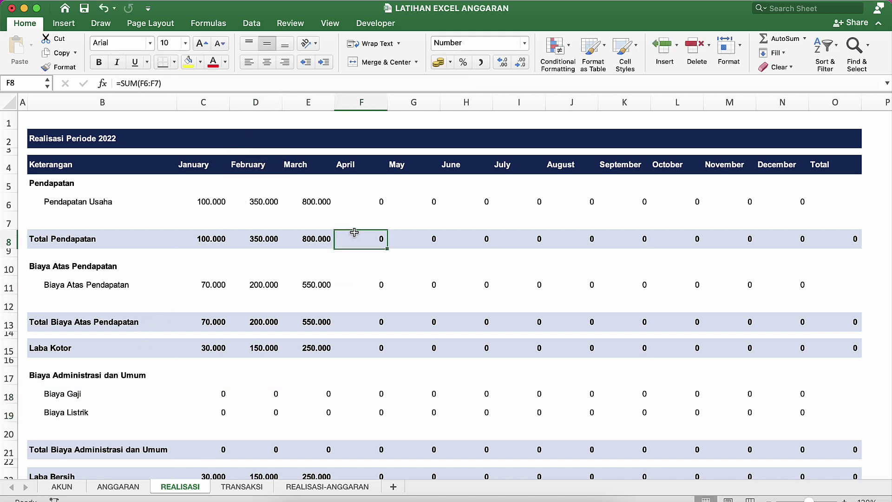
Total the Pendapatan Usaha row in O6 with a SUM of C6:N6.
click(830, 199)
text(=sum()
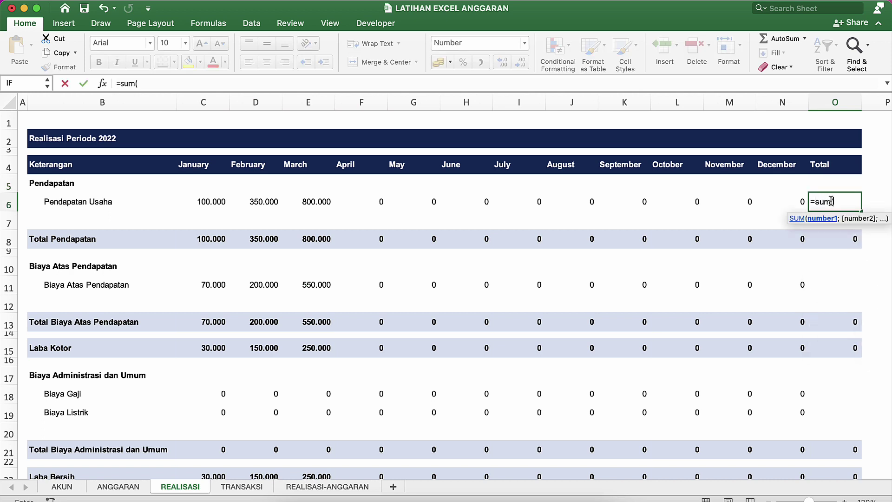
key(Left)
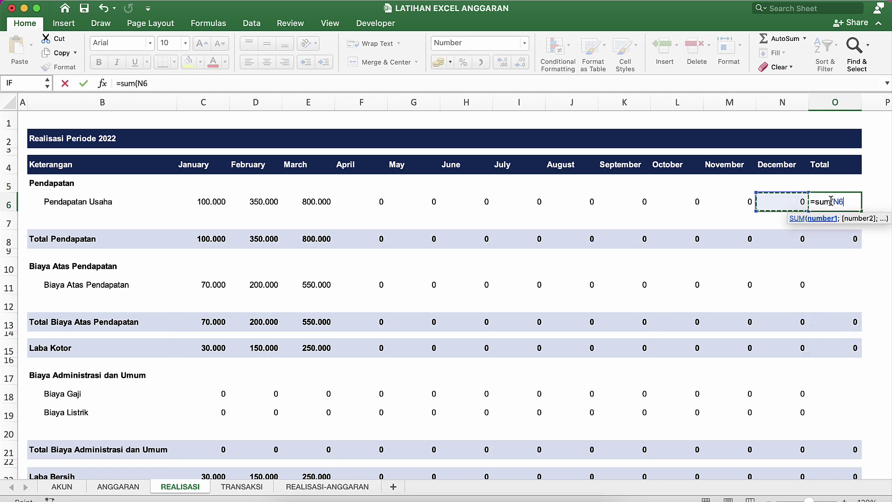
key(ctrl+shift+Left)
key(shift+Right)
key(shift+Right)
key(shift+Left)
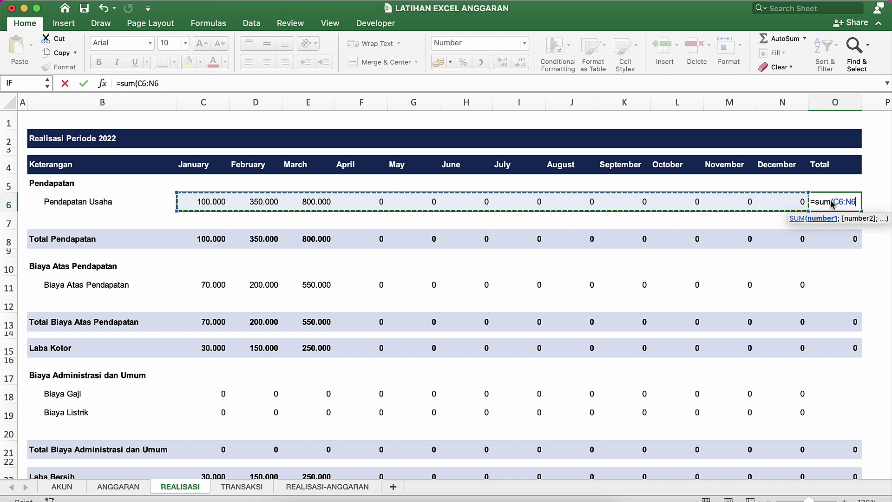
key(Return)
Copy the O6 row total formula to the Biaya Atas Pendapatan total cell O11.
click(832, 204)
key(ctrl+c)
key(Down)
key(Down)
key(Down)
key(Down)
key(Down)
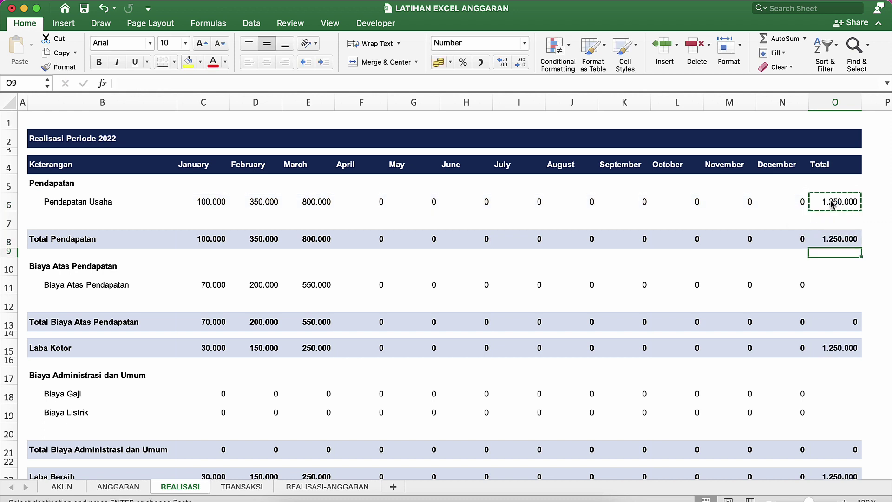
key(ctrl+v)
Paste the same row total formula into the Biaya Gaji and Biaya Listrik total cells, O18:O19.
key(Down)
key(Down)
key(Down)
key(Down)
key(Down)
key(Down)
key(Down)
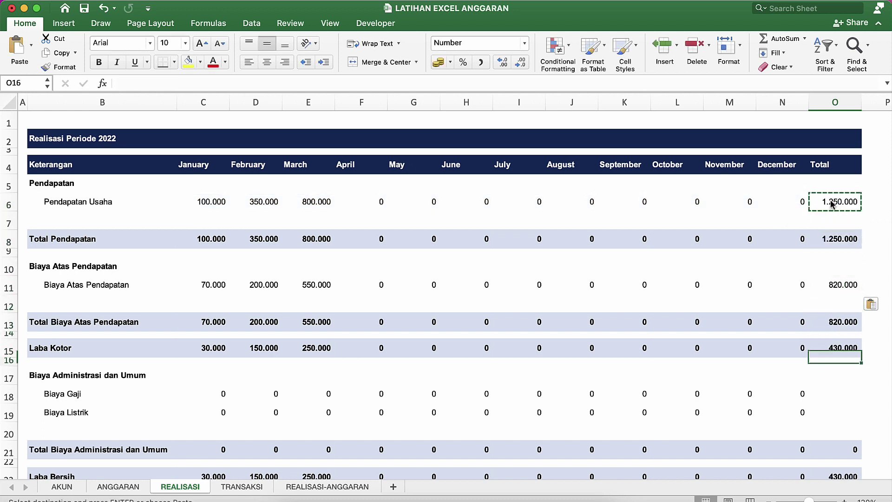
key(shift+Down)
key(ctrl+v)
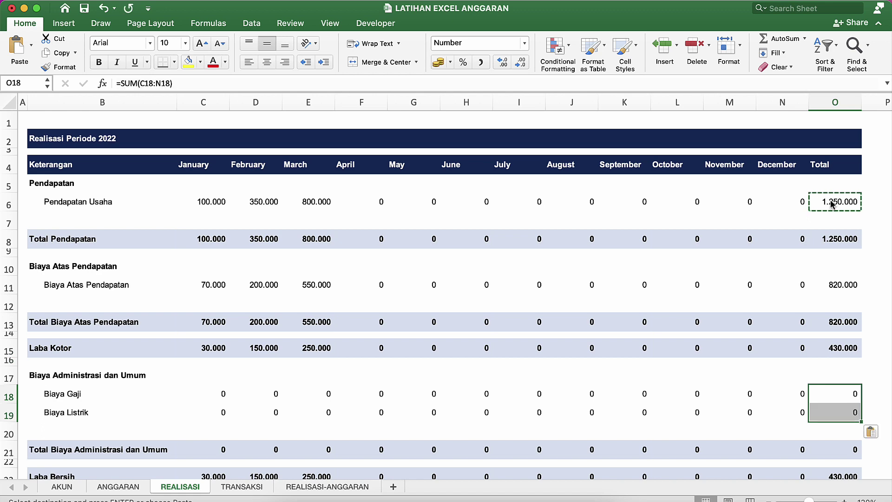
key(Escape)
Review the REALISASI sheet alongside ANGGARAN and inspect the Pendapatan Usaha formulas in C6 and D6.
scroll(832, 204, down, 2)
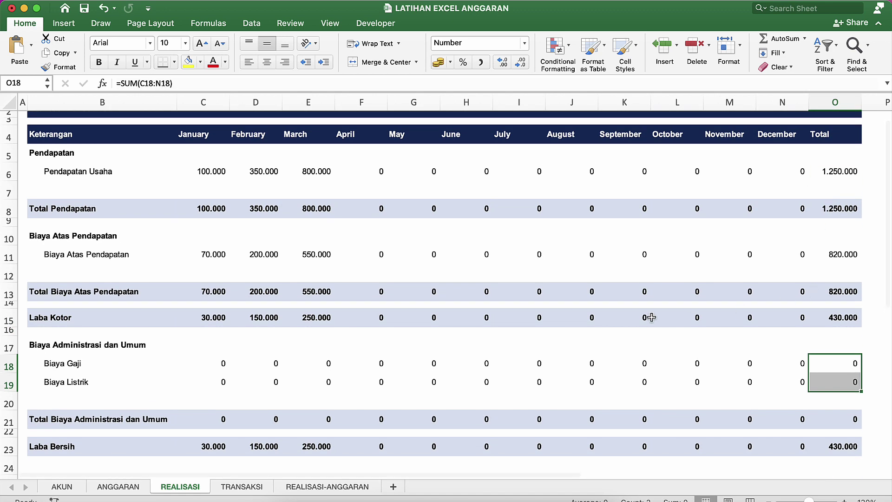
click(293, 330)
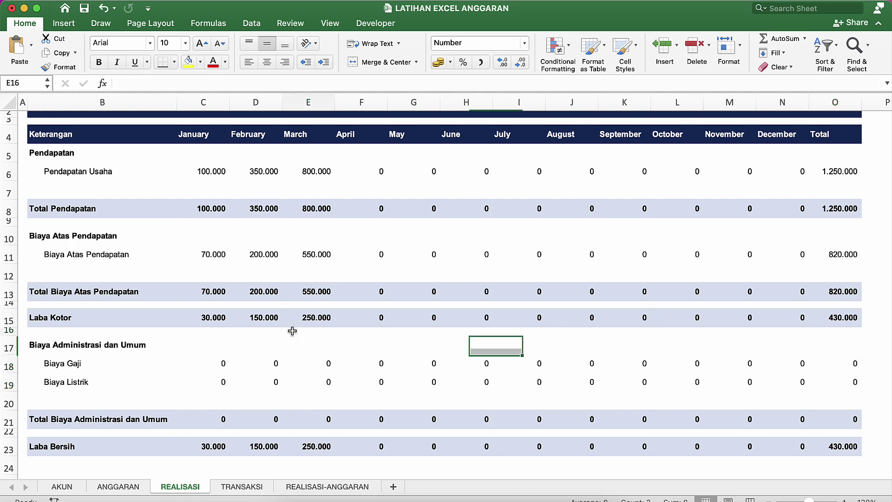
scroll(292, 331, up, 2)
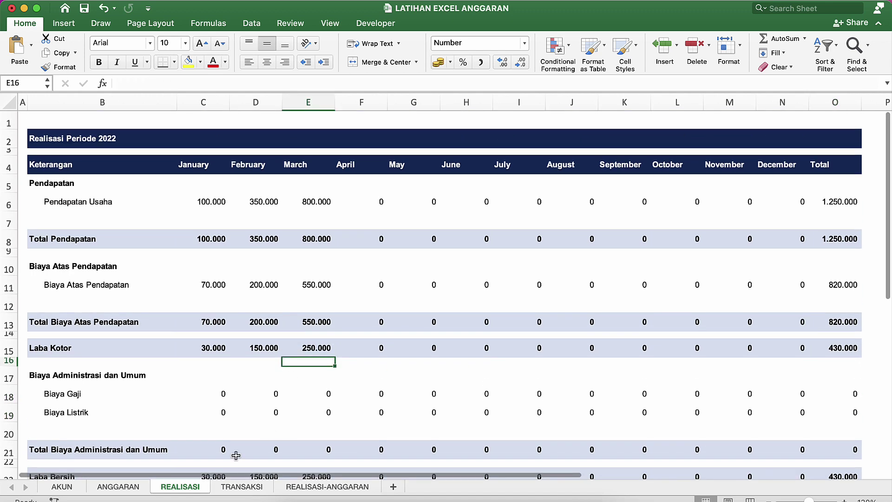
click(117, 488)
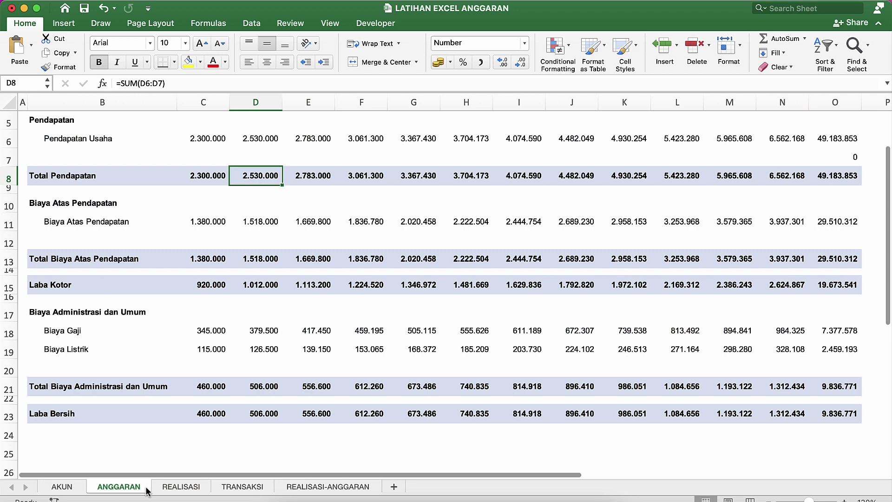
click(173, 493)
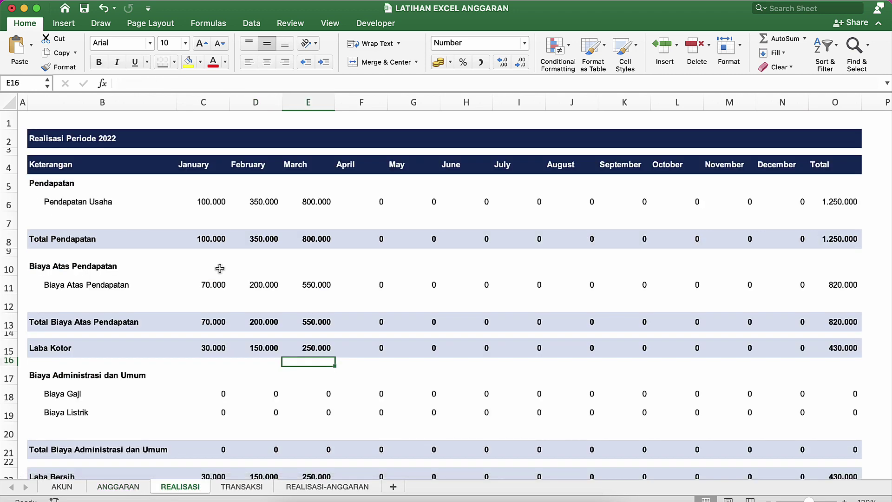
click(212, 200)
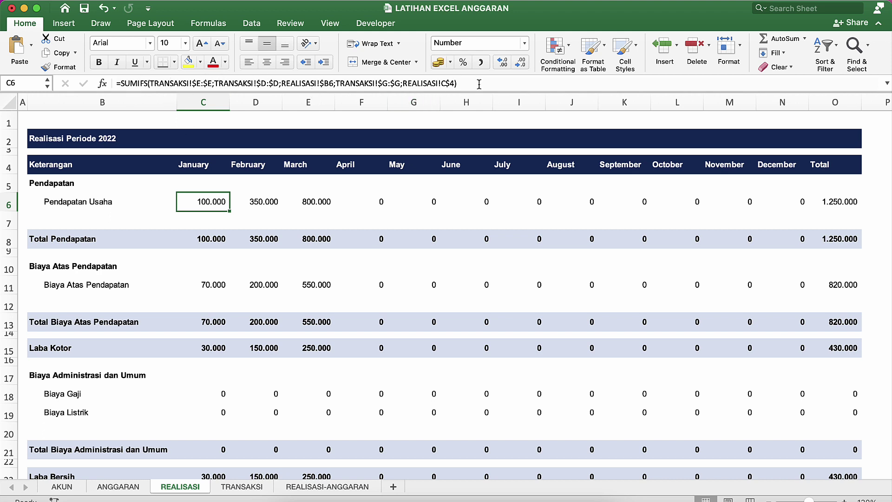
click(264, 199)
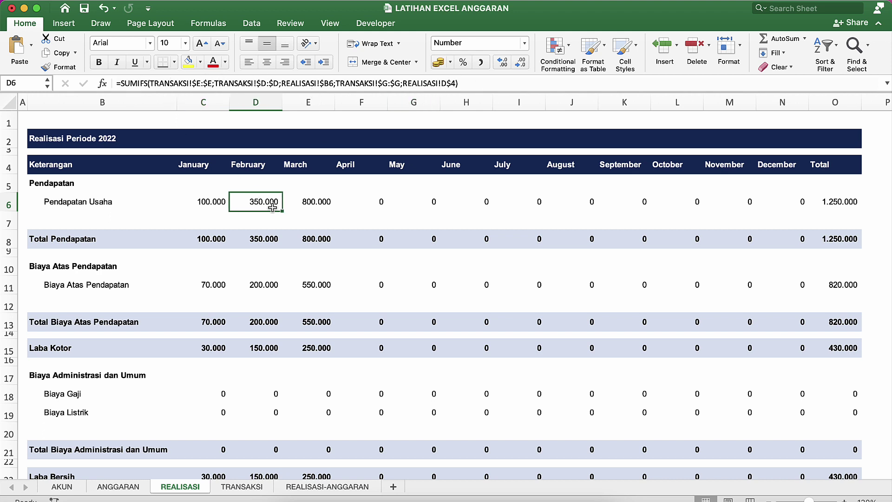
Fill the January Pendapatan Usaha formula in C6 across into February cell D6 on the REALISASI sheet.
click(198, 202)
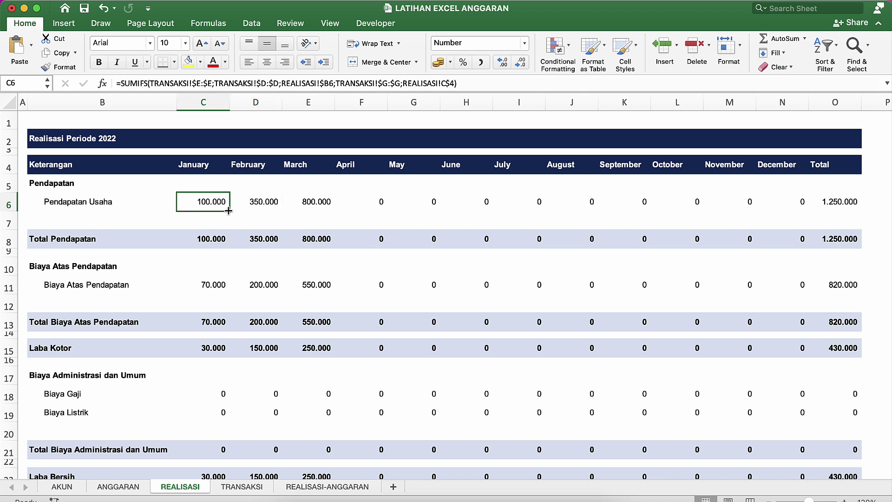
drag(228, 211, 269, 212)
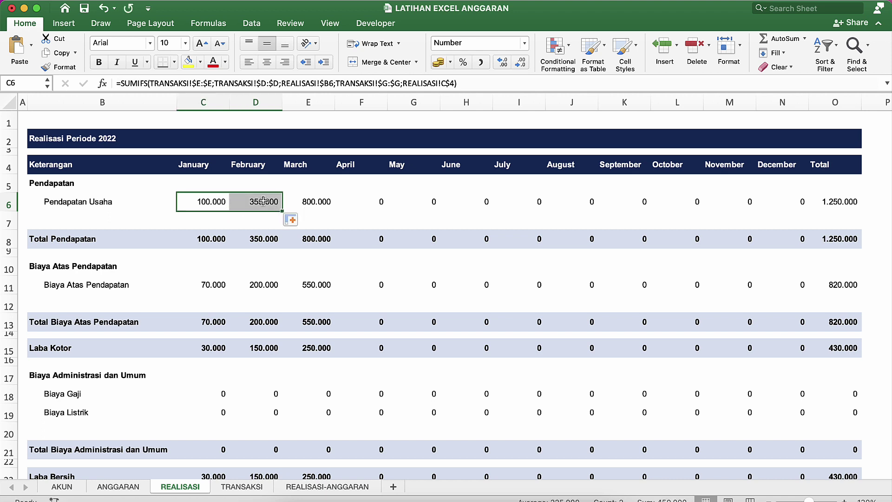
click(261, 200)
click(214, 199)
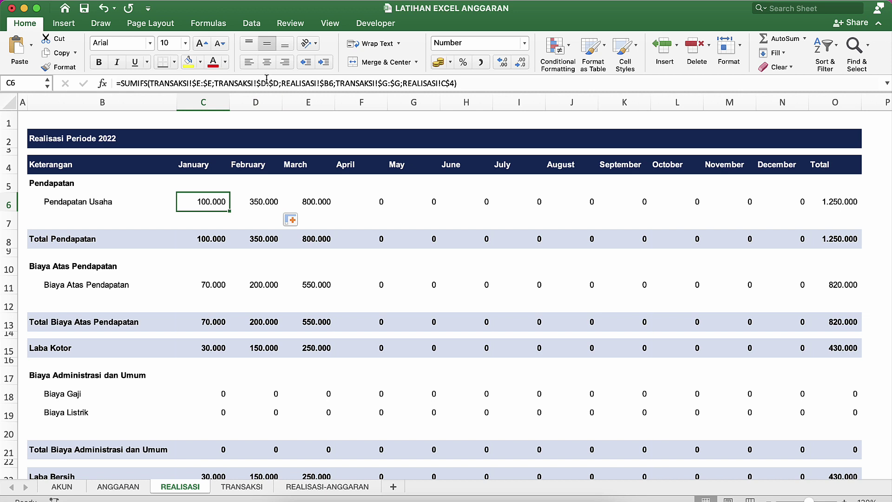
Examine the locked ranges and the mixed account and month references in the SUMIFS formula of C6.
double_click(188, 197)
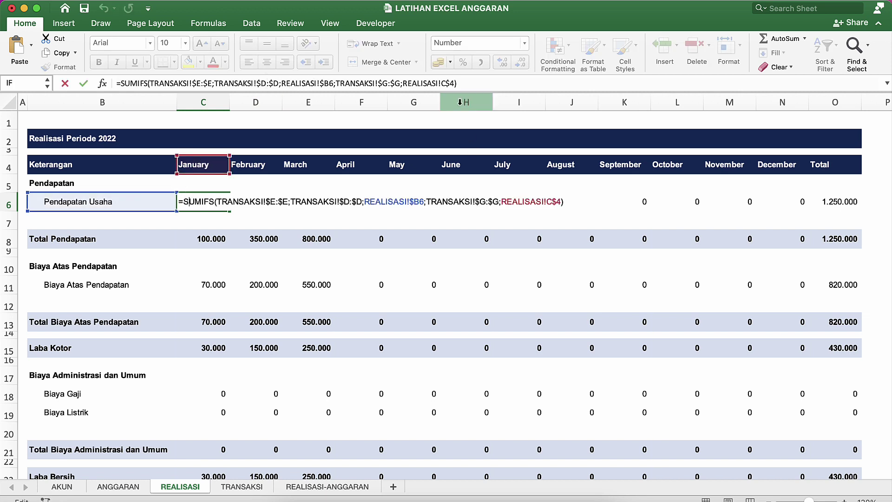
click(448, 83)
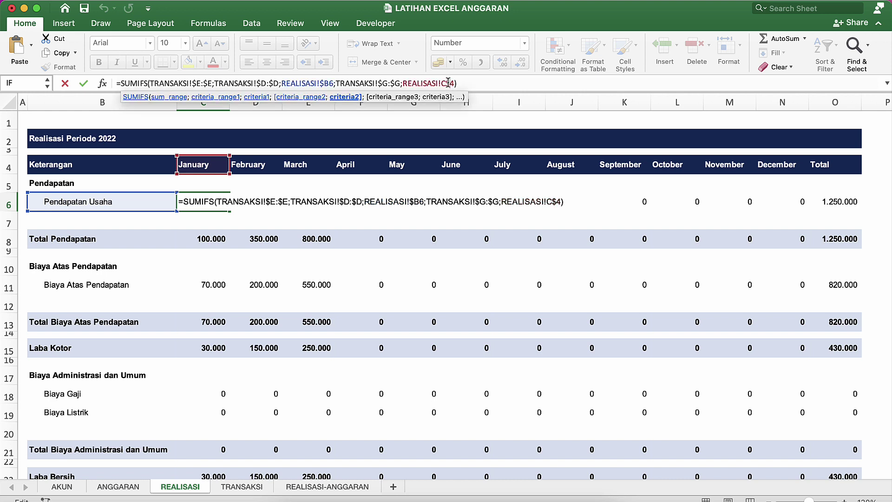
click(324, 84)
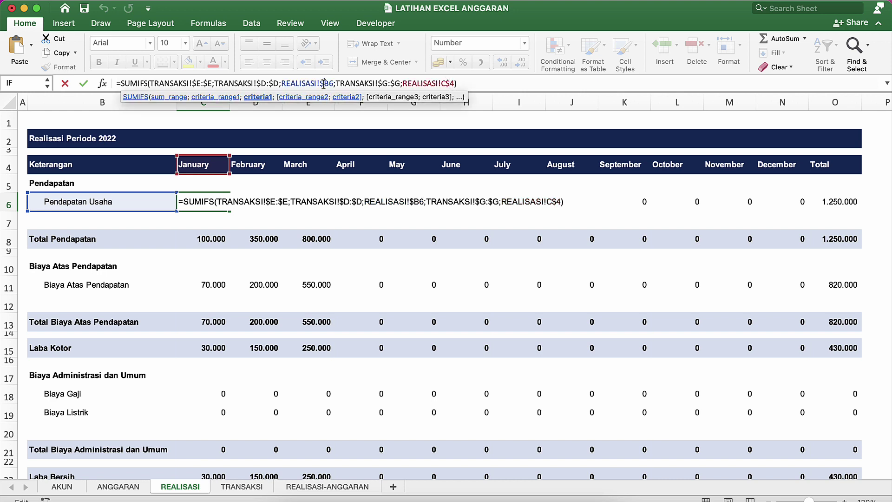
click(381, 83)
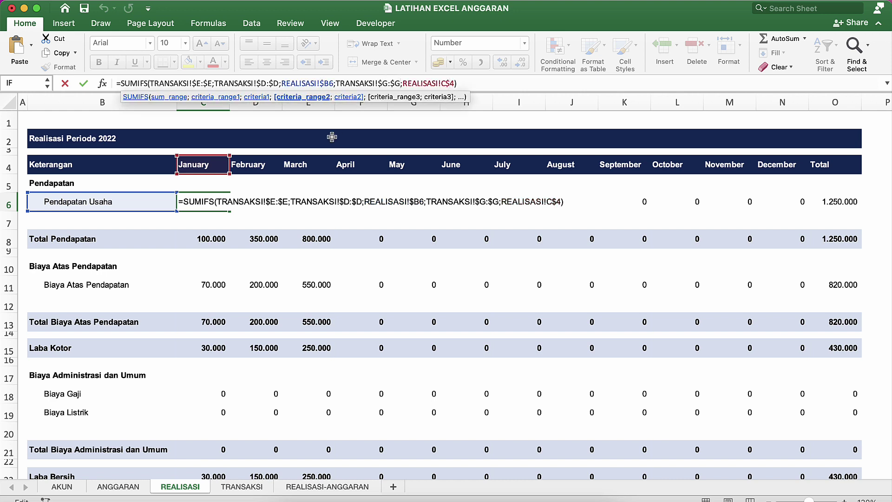
key(Return)
click(260, 322)
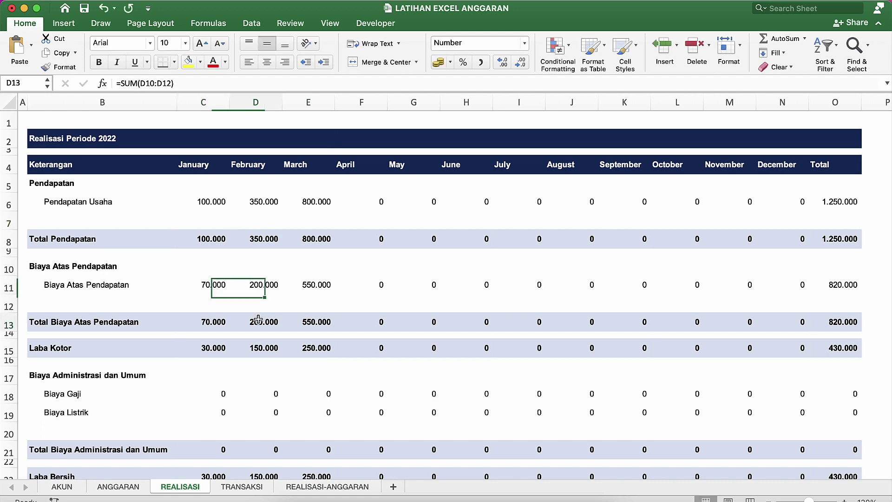
Open the REALISASI-ANGGARAN comparison sheet.
click(241, 487)
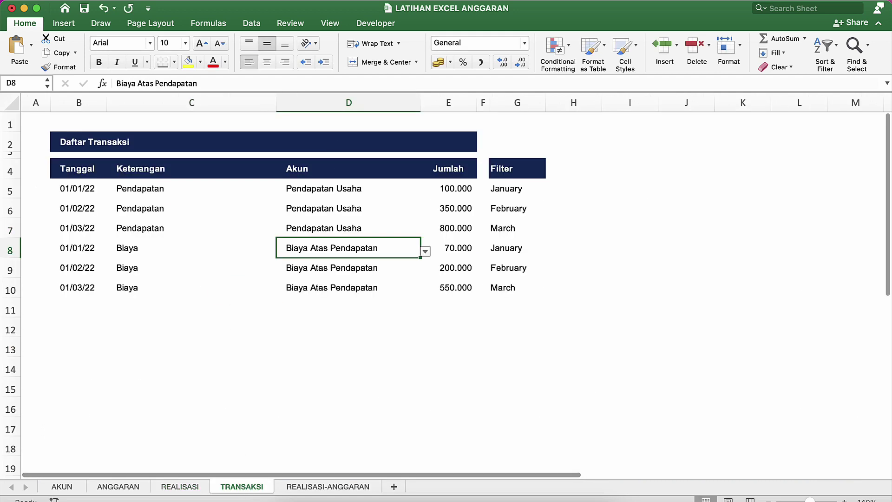
click(317, 486)
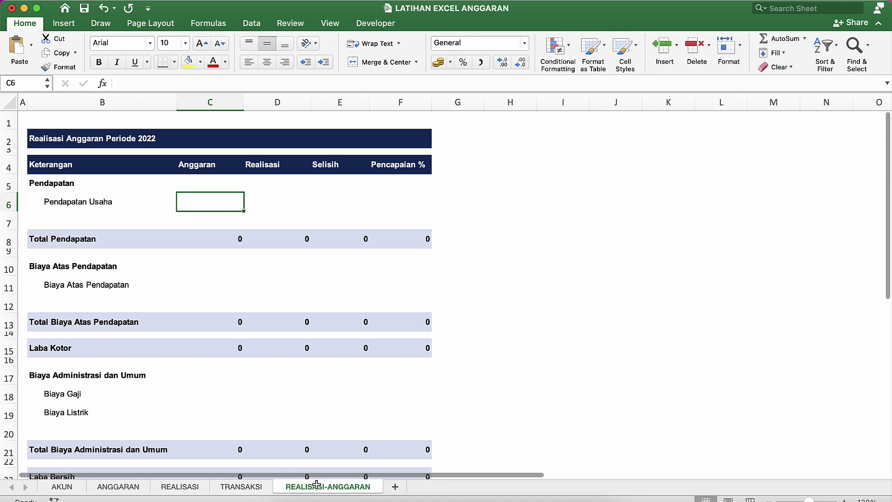
click(204, 171)
click(294, 179)
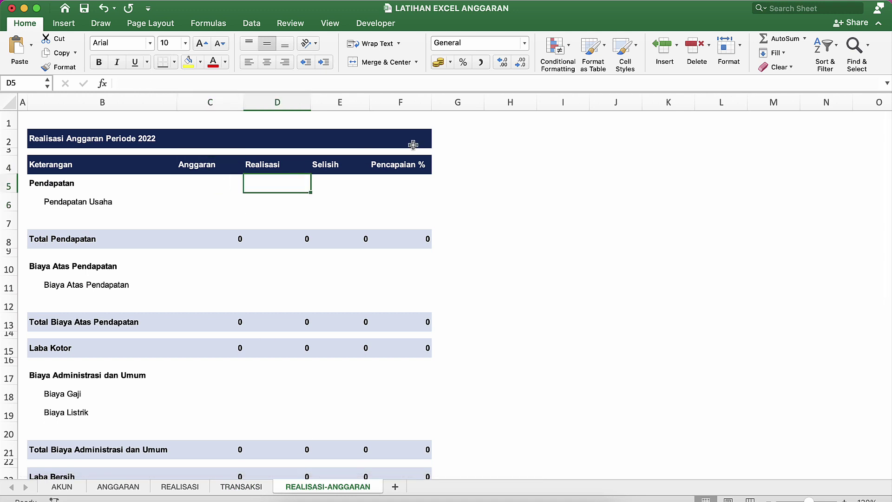
Start a data validation rule of type List for the empty cell F2 in the title bar.
click(417, 137)
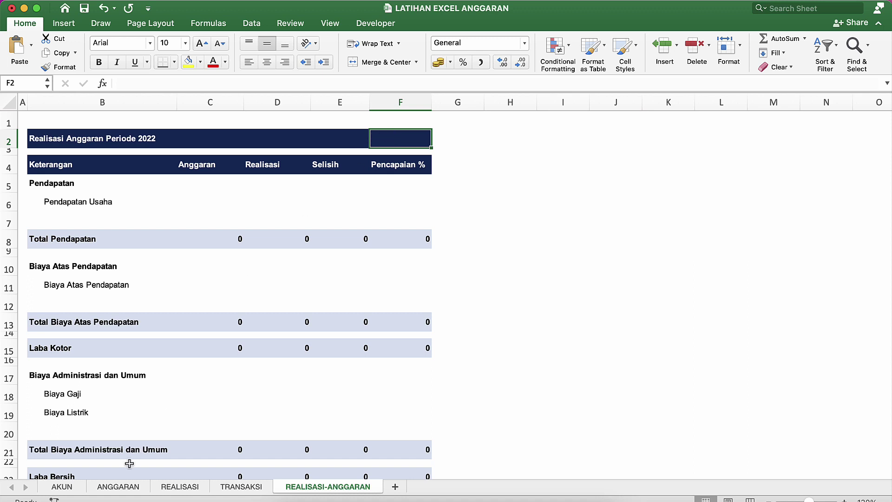
text(=)
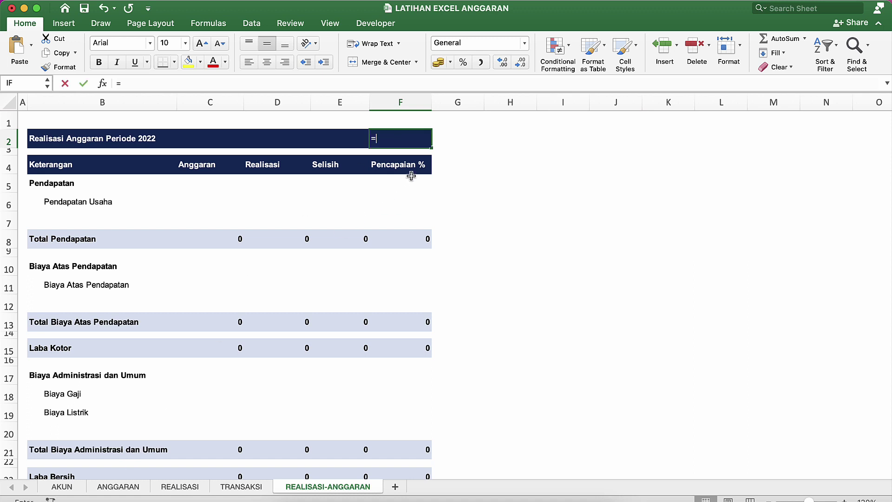
key(Escape)
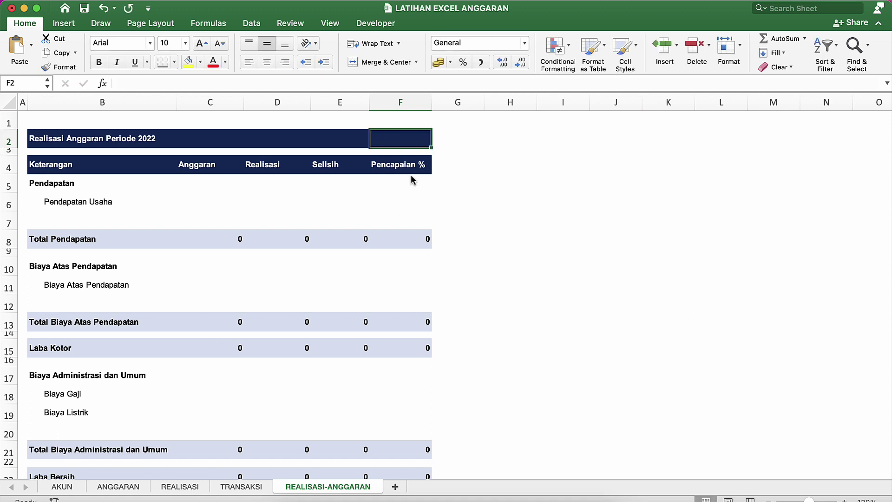
click(251, 26)
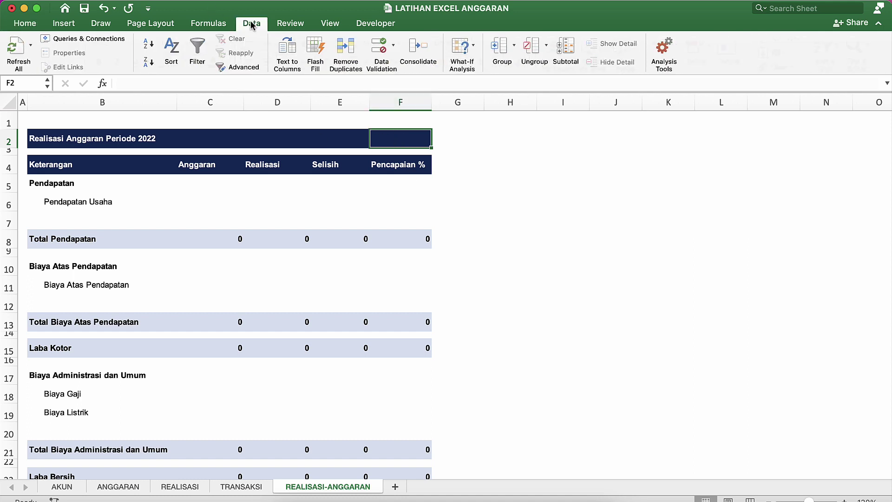
click(374, 44)
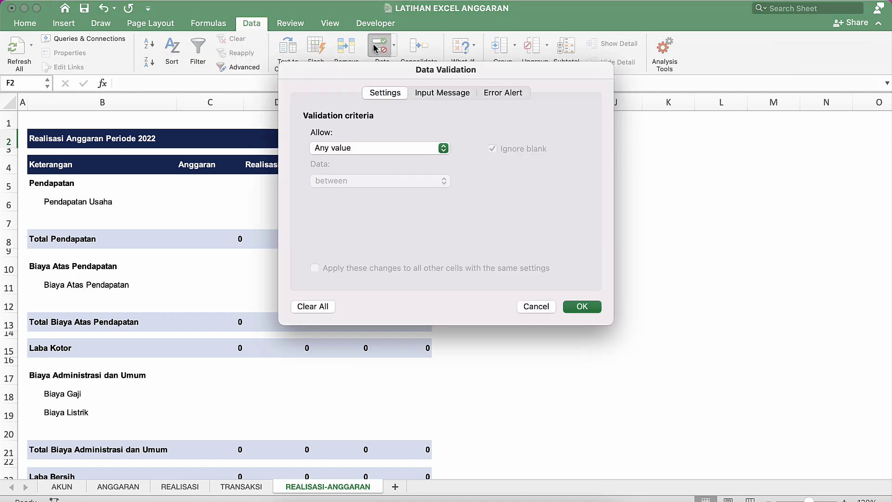
click(379, 144)
click(344, 188)
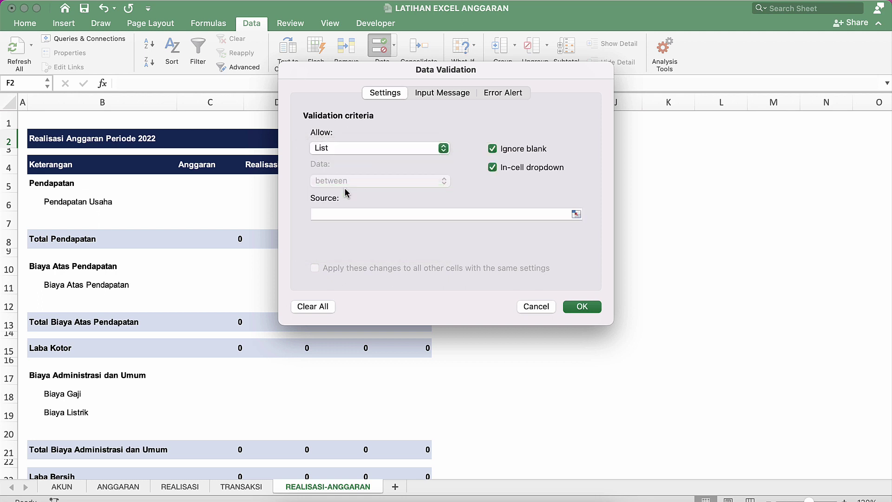
Set the list source to the January to December headers in C4:N4 of REALISASI and apply the validation.
click(387, 215)
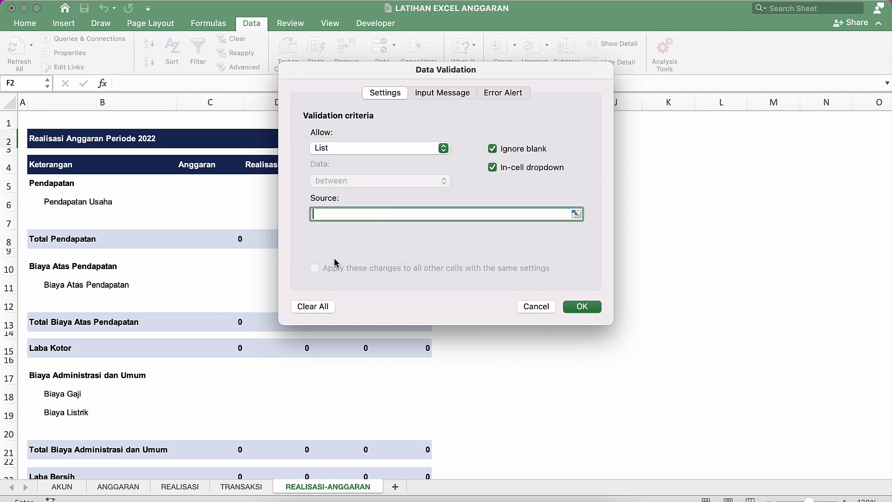
click(168, 487)
click(194, 167)
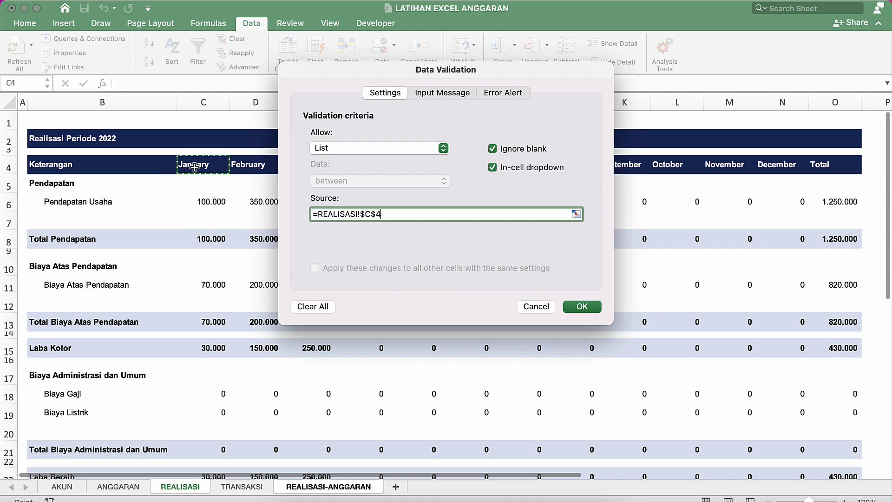
key(shift+Right)
key(shift+Right)
key(shift+Right)
key(shift+Right)
key(shift+Right)
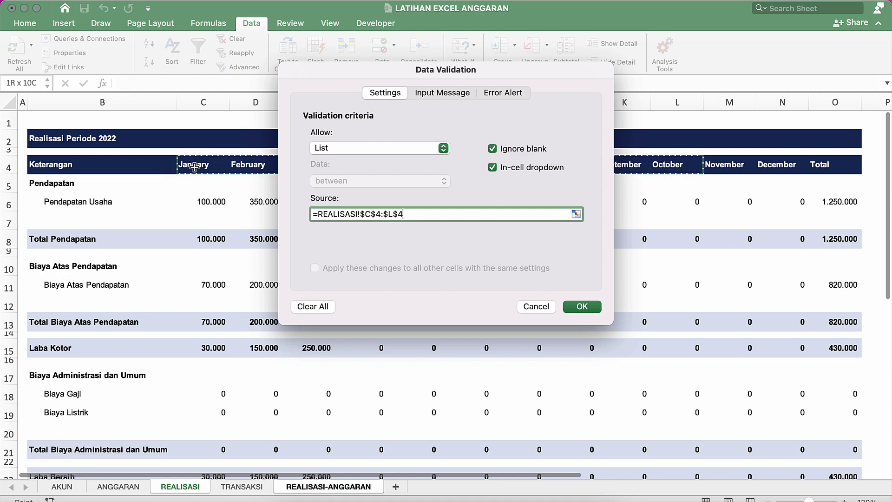
key(Return)
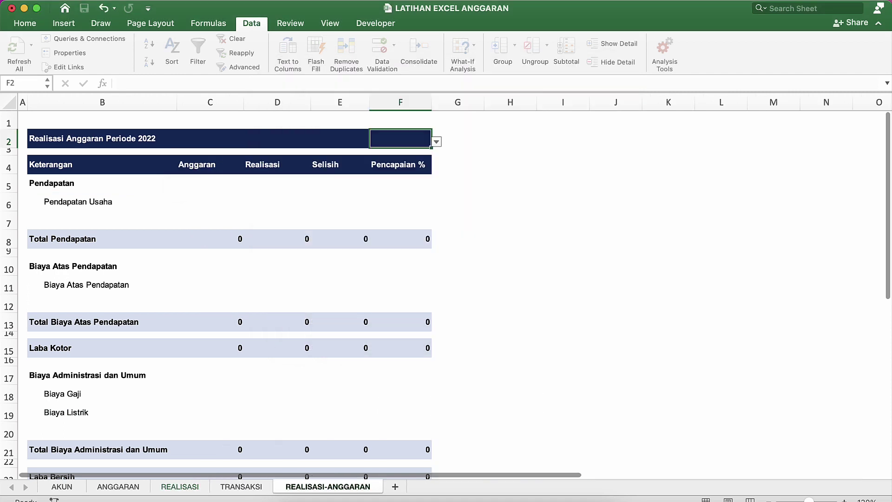
Choose January as the month in the F2 list.
click(436, 144)
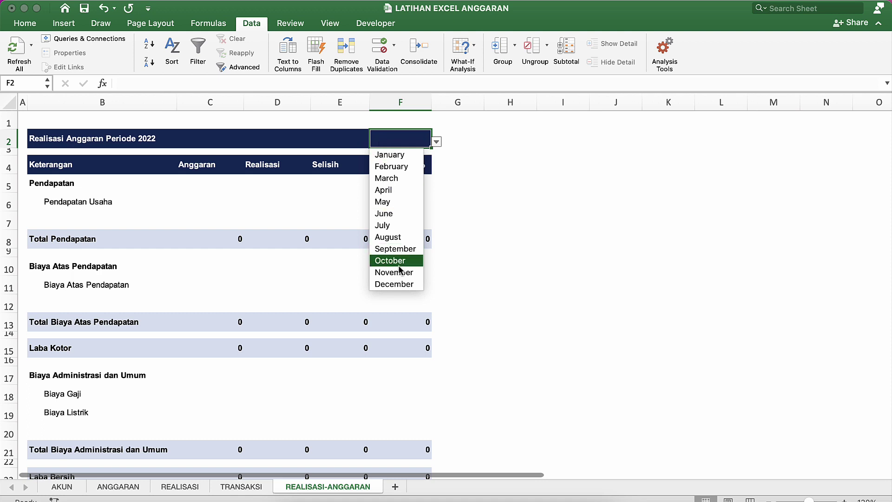
click(393, 154)
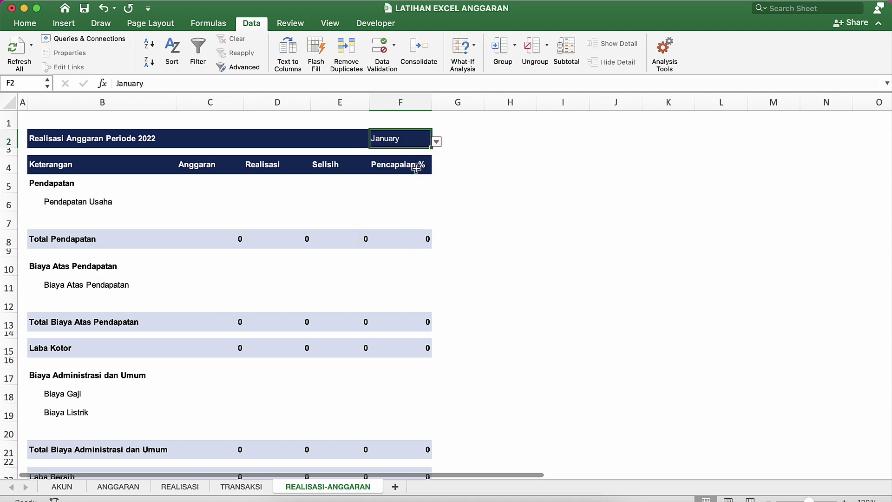
click(478, 160)
click(418, 139)
click(188, 170)
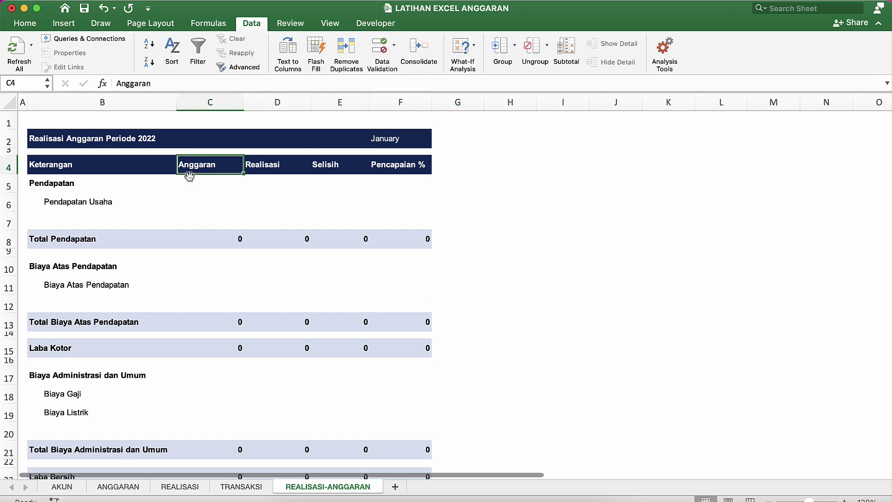
click(195, 186)
drag(194, 183, 195, 311)
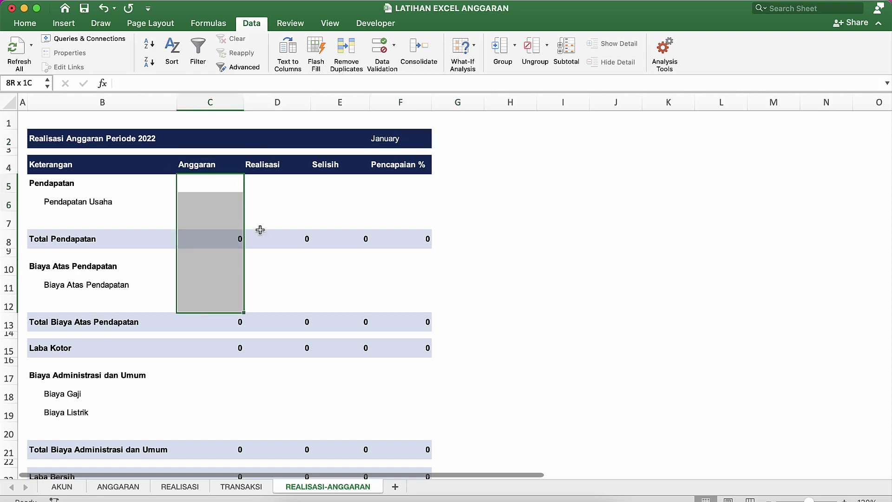
drag(277, 181, 284, 317)
Centre the month text horizontally in cell F2.
click(401, 139)
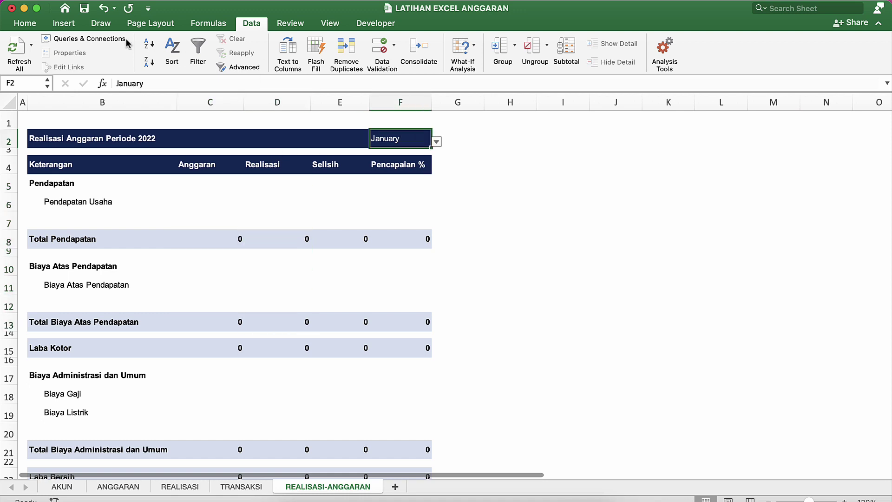
click(32, 27)
click(267, 61)
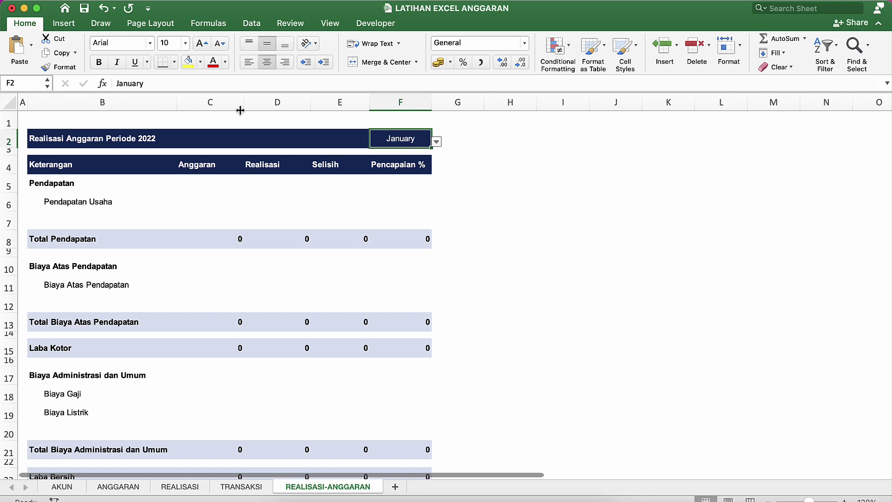
click(259, 261)
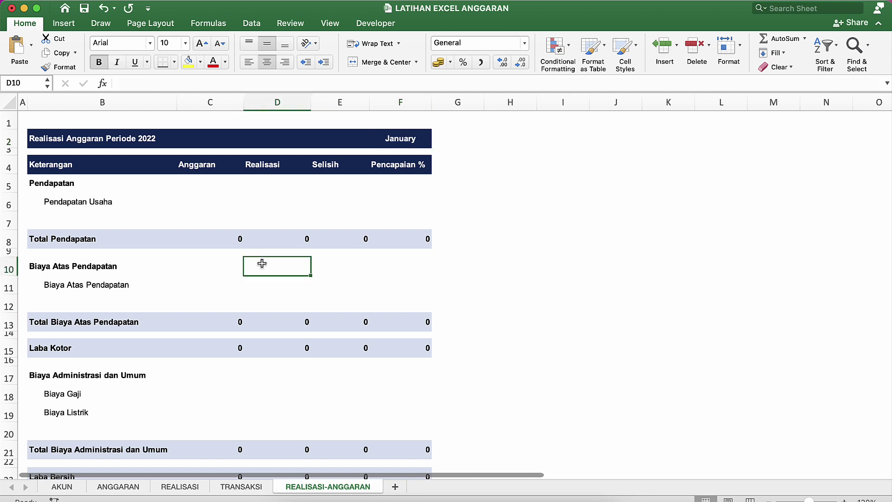
Start an INDEX formula in the Anggaran cell C6 for Pendapatan Usaha, using the absolute range ANGGARAN!$B$4:$O$23 as its array.
click(203, 184)
click(200, 205)
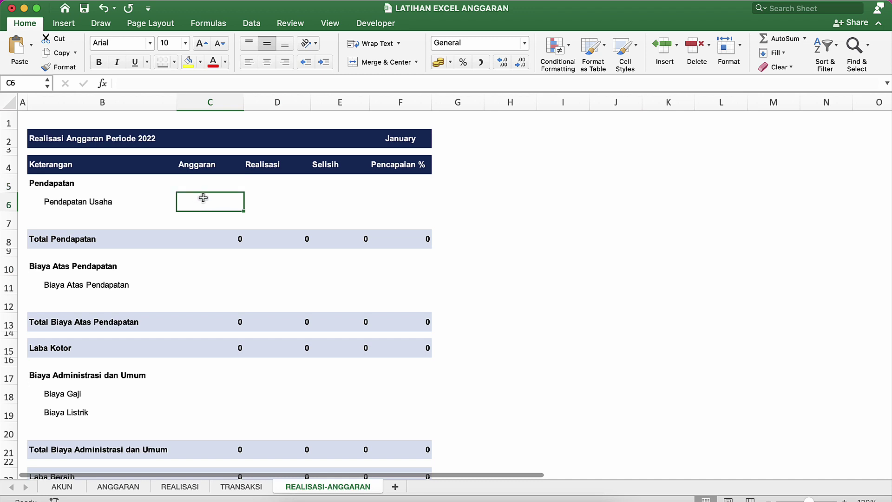
text(=)
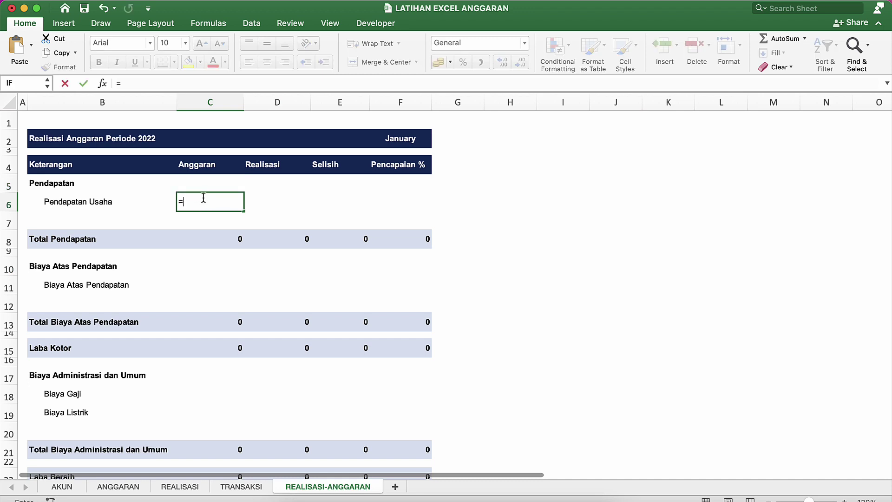
text(inde)
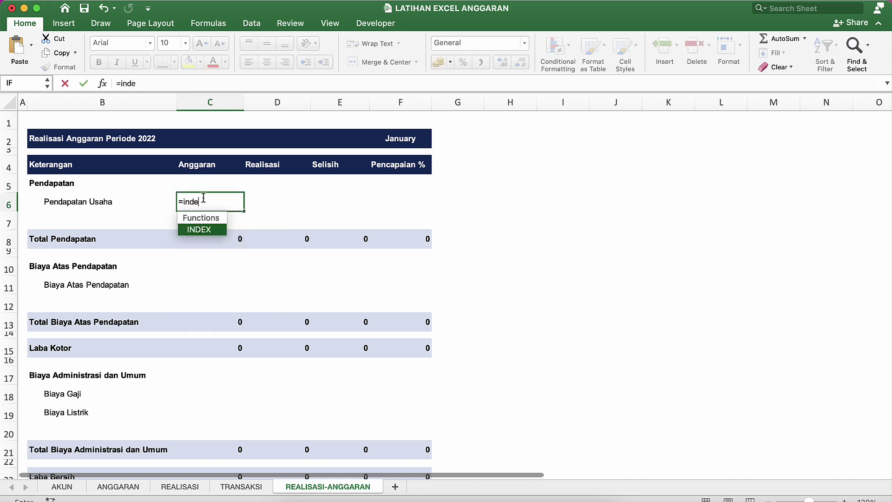
key(Tab)
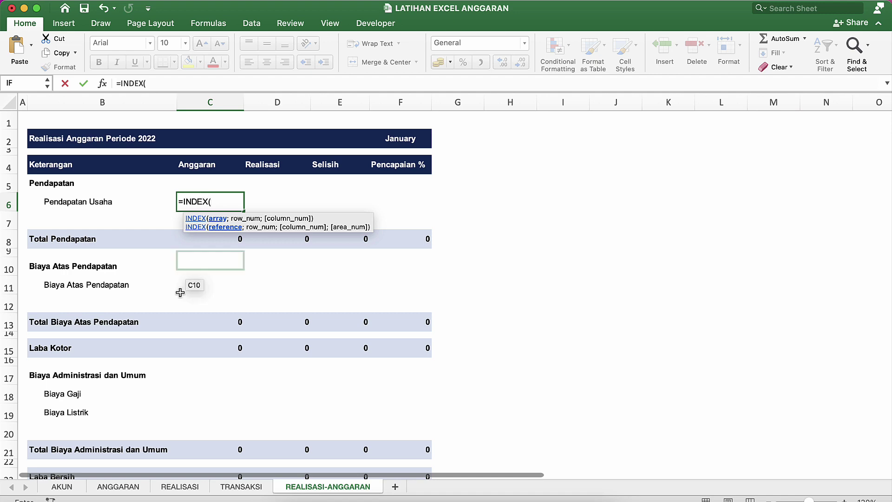
click(122, 487)
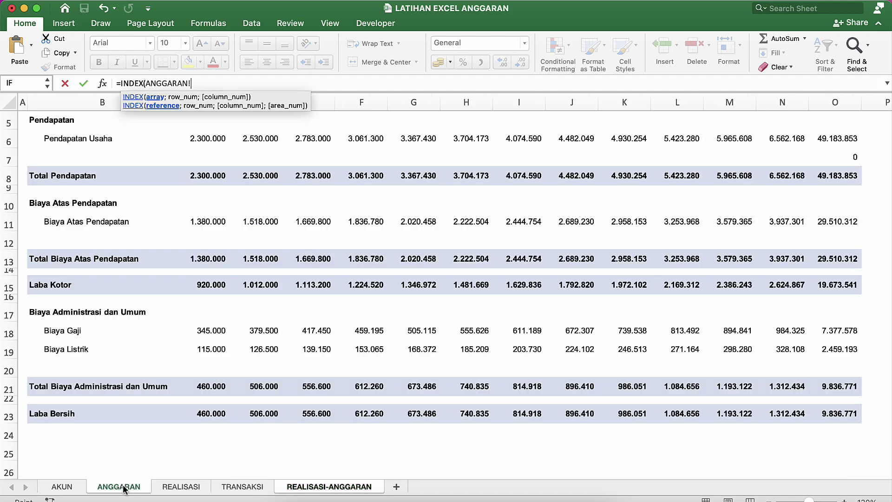
scroll(105, 369, up, 3)
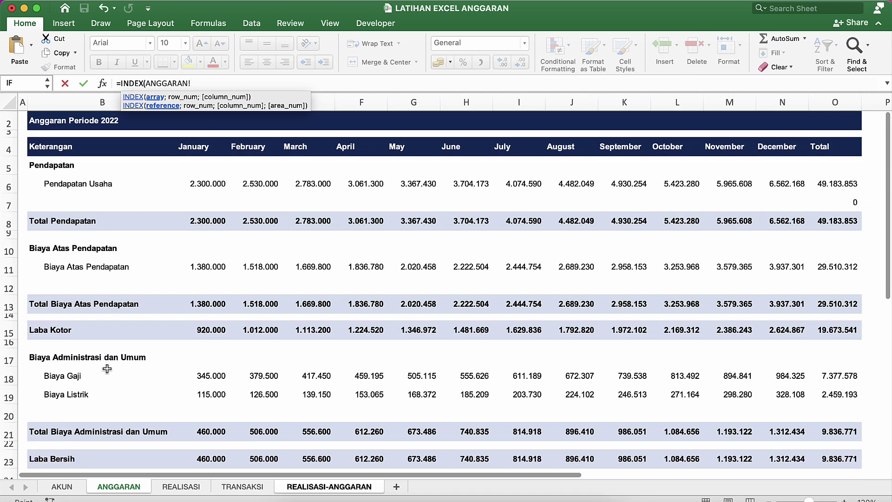
click(50, 145)
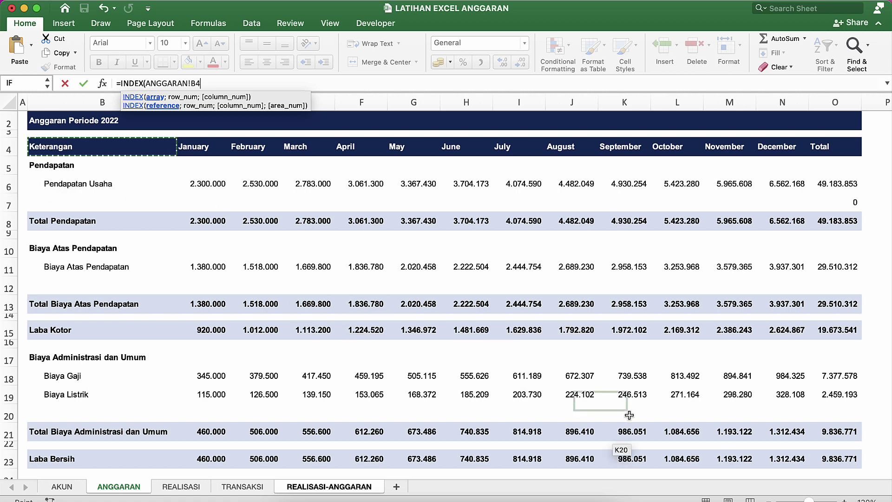
shift+click(844, 460)
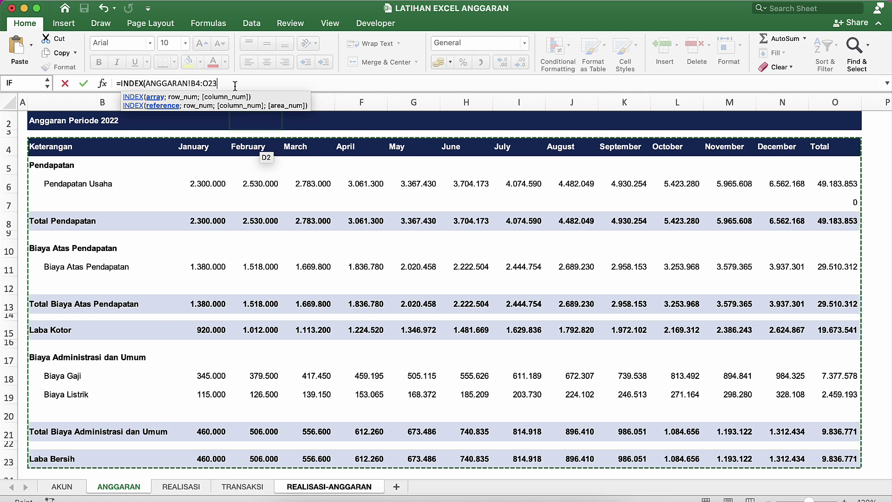
key(F4)
text(;)
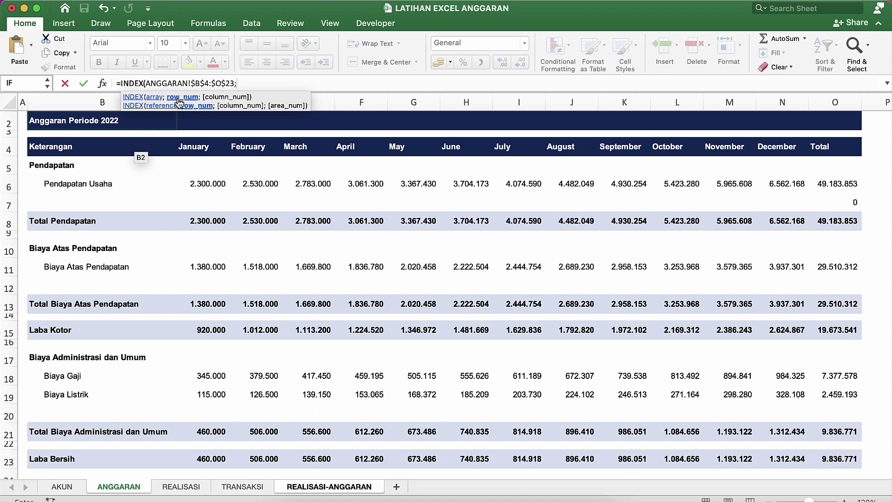
Add a nested MATCH as the row number, referencing the account names ANGGARAN!$B$4:$B$23 as an absolute range.
text(ma)
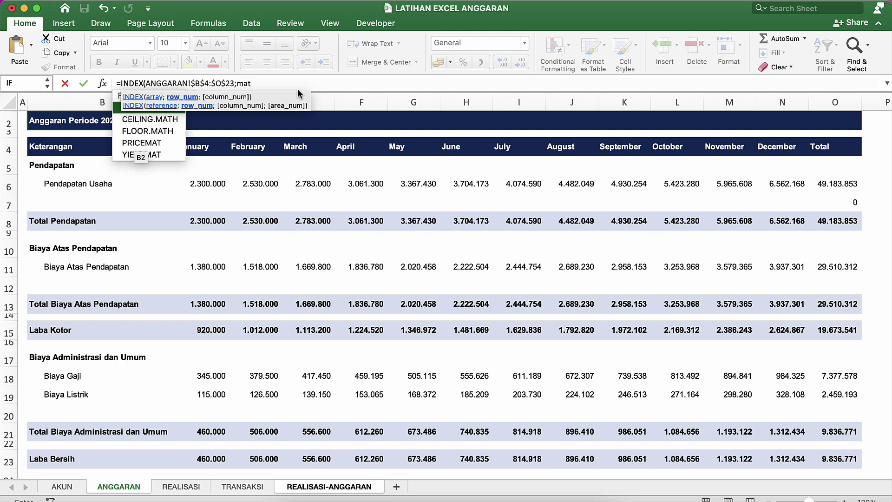
text(t)
key(Tab)
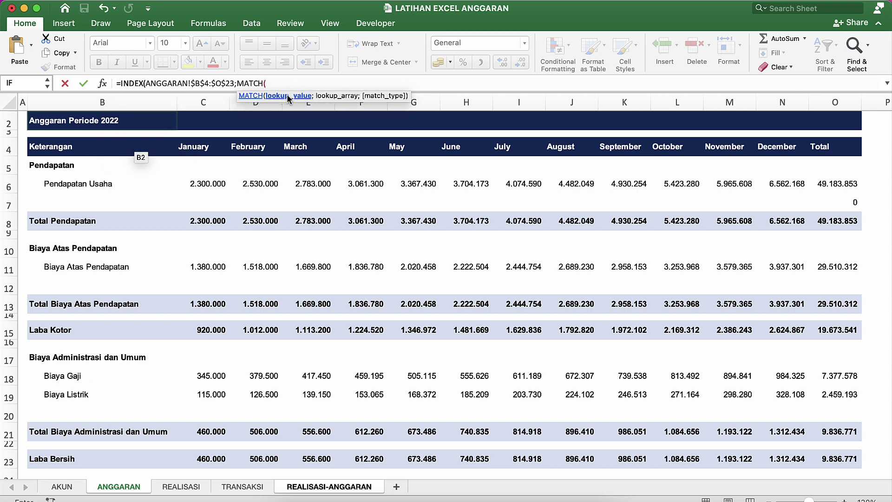
click(62, 148)
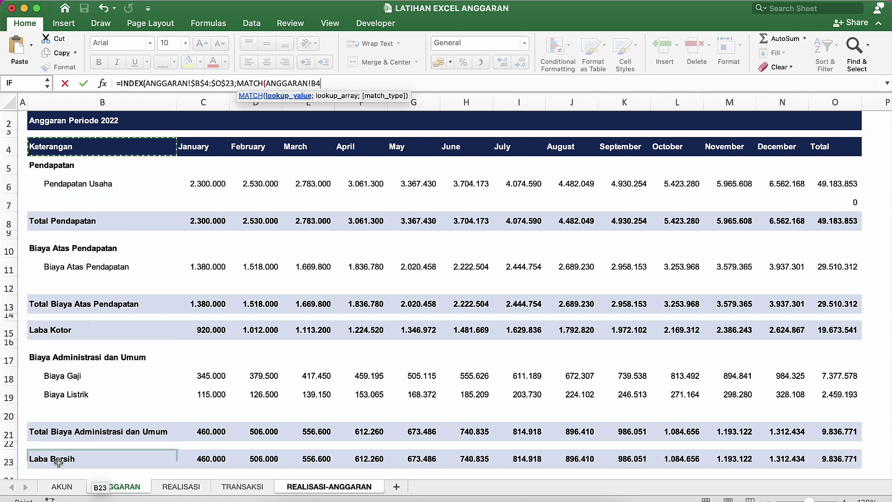
shift+click(99, 456)
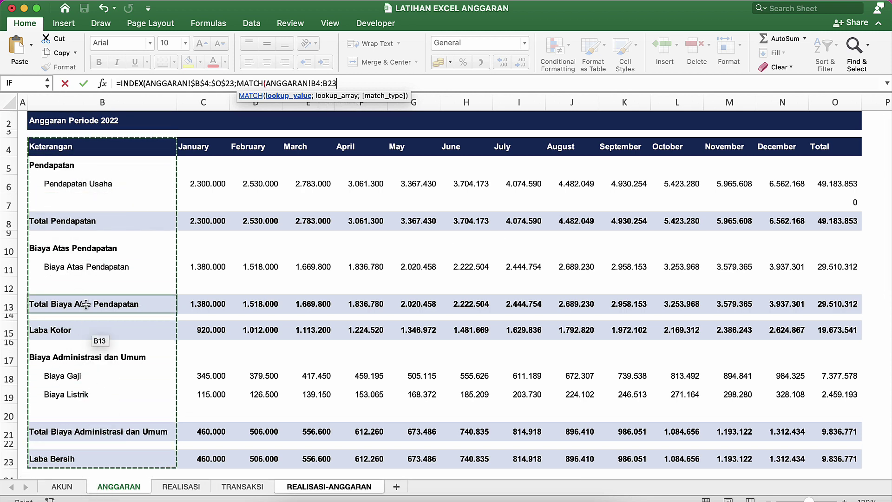
key(F4)
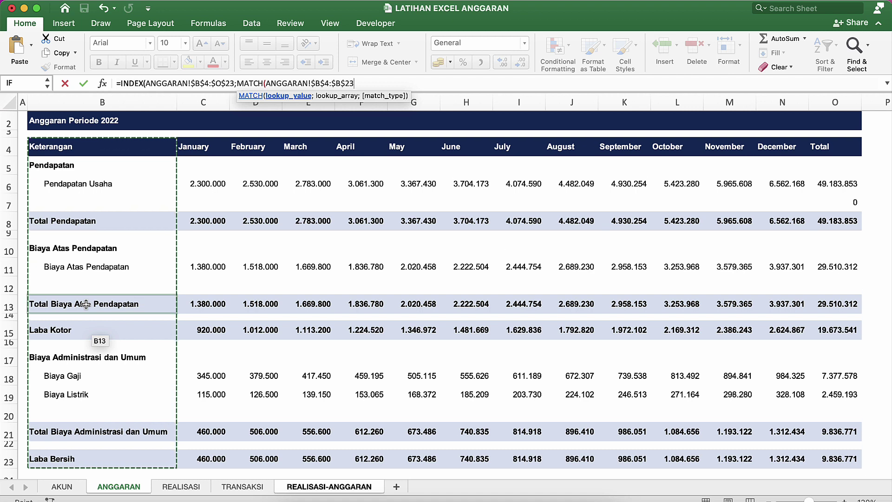
Insert cell B6 of REALISASI-ANGGARAN as the MATCH lookup value, followed by a semicolon, ahead of the account name range.
click(266, 83)
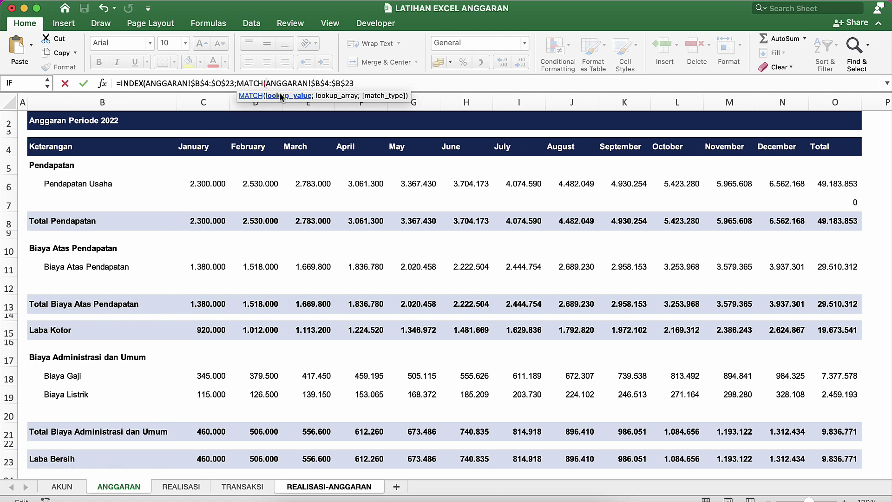
click(304, 95)
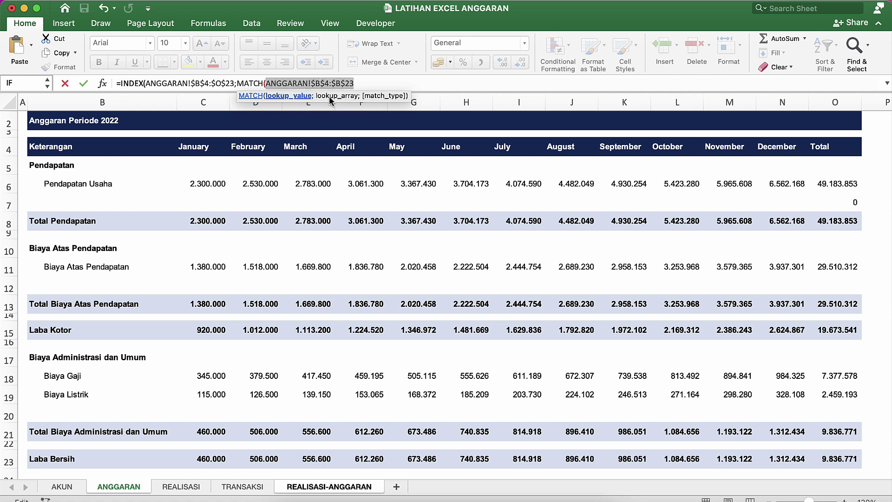
click(269, 83)
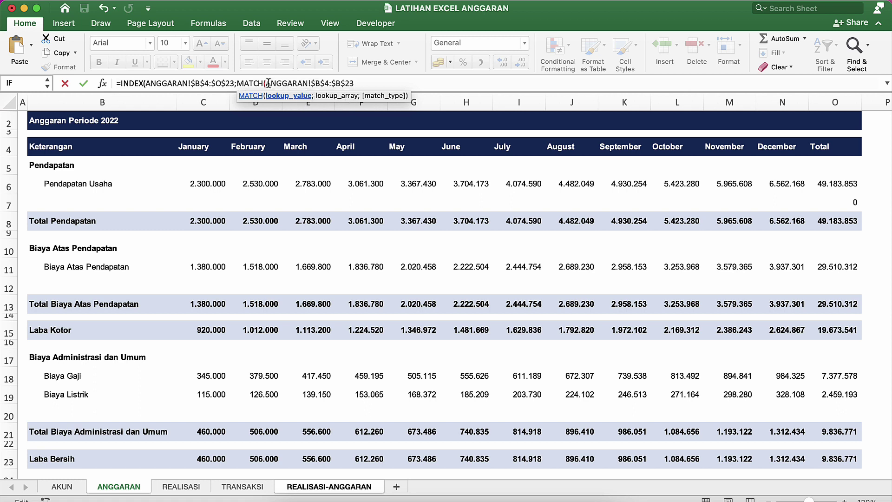
click(340, 146)
click(297, 488)
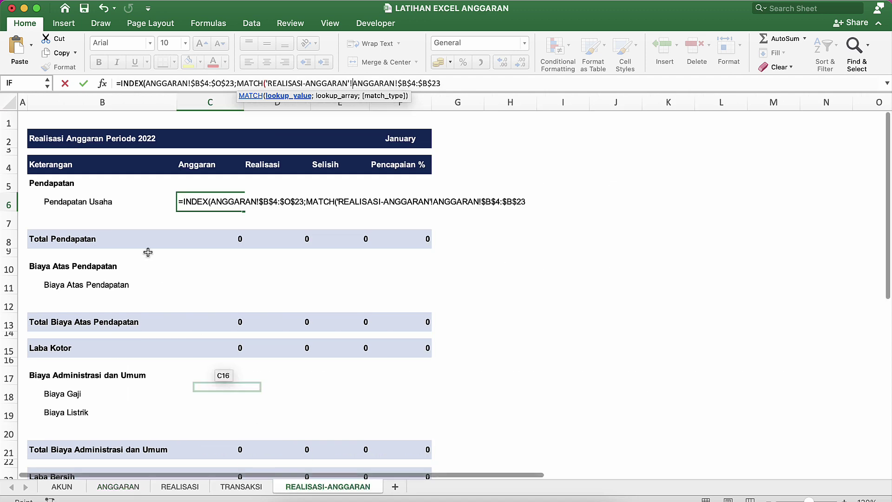
click(92, 201)
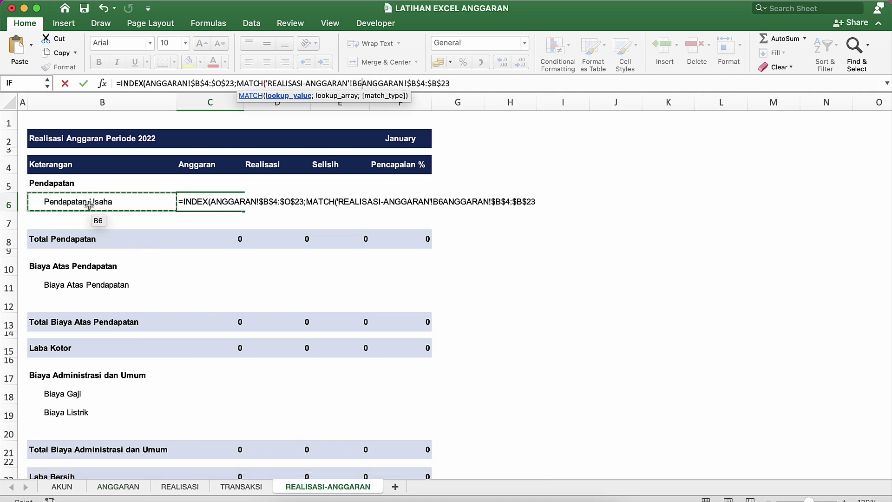
text(;)
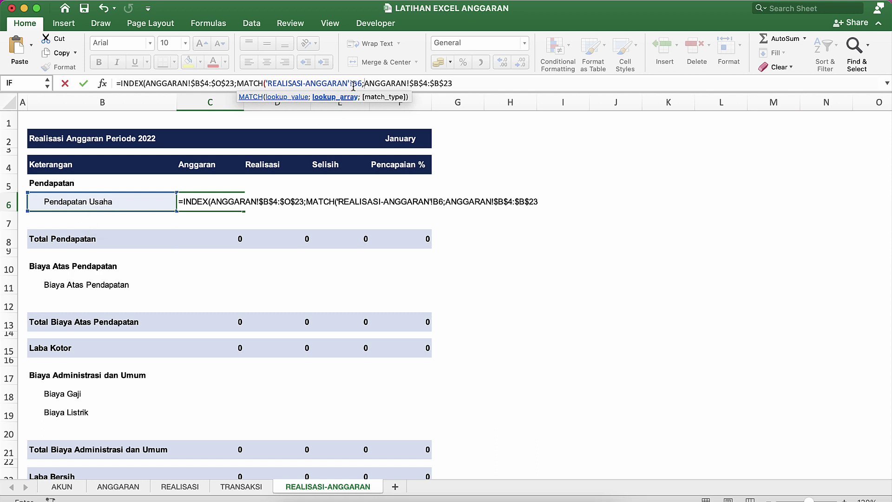
Try to commit the C6 formula without its closing parentheses, decline the proposed correction and return to editing the formula.
click(466, 81)
key(Return)
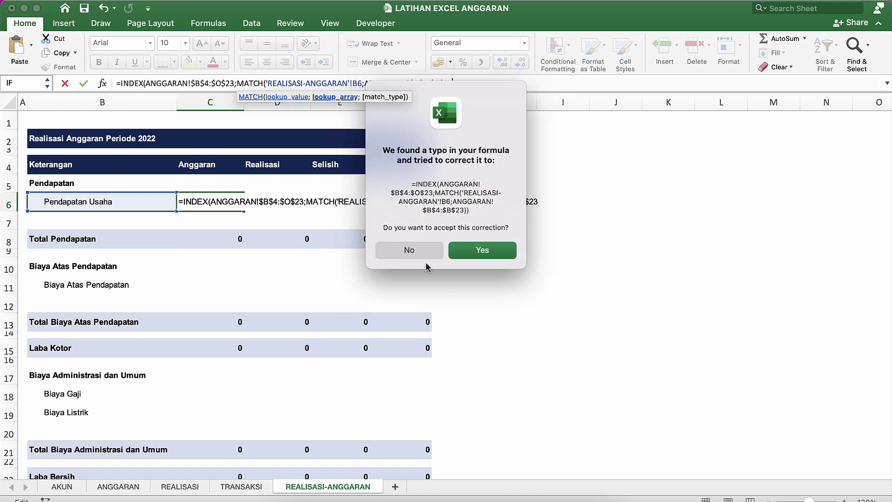
click(410, 251)
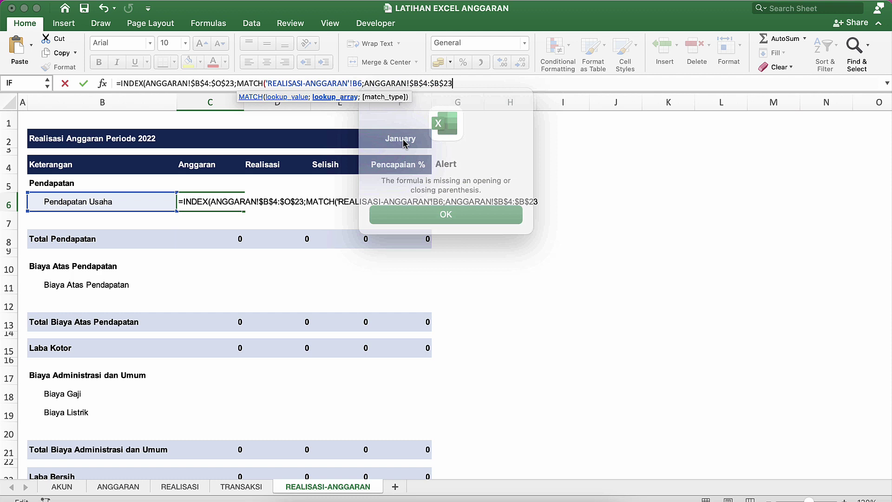
click(422, 211)
click(386, 83)
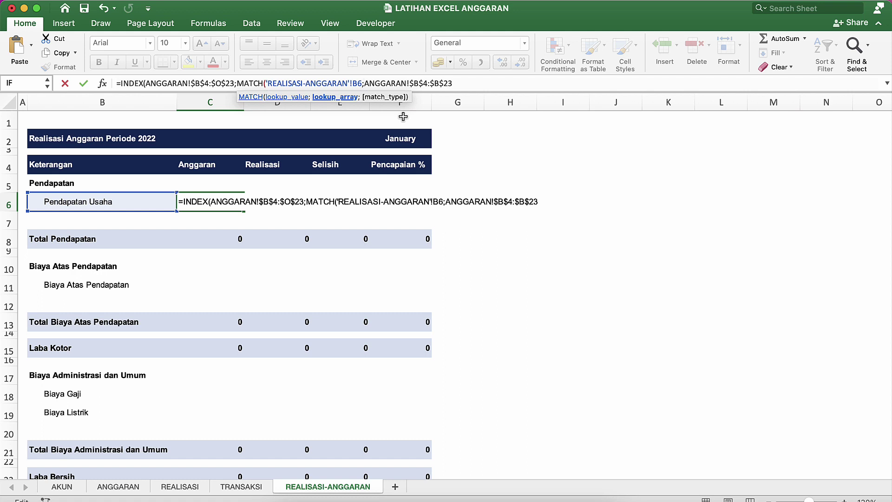
Remove the lookup array ANGGARAN!$B$4:$B$23 and its preceding separator from the MATCH function in C6's formula.
key(shift+Right)
key(shift+Right)
key(shift+Right)
key(shift+Right)
key(shift+Right)
key(shift+Right)
key(shift+Right)
key(shift+Right)
key(shift+Right)
key(shift+Right)
key(shift+Right)
key(shift+Right)
key(shift+Right)
key(shift+Right)
key(shift+Right)
key(shift+Right)
key(shift+Right)
key(shift+Right)
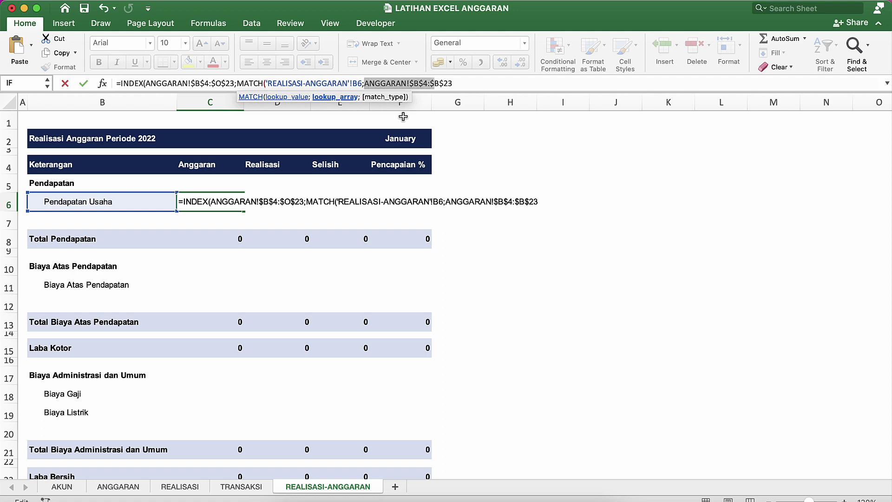
key(BackSpace)
key(BackSpace)
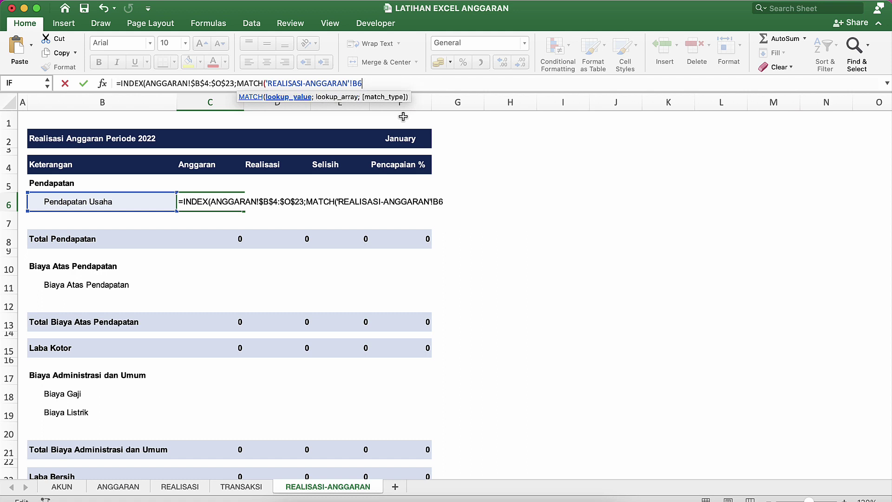
Highlight the MATCH lookup value 'REALISASI-ANGGARAN'!B6 in the formula to examine which cell it refers to.
key(shift+Left)
key(shift+Left)
key(shift+Left)
key(shift+Left)
key(shift+Left)
key(shift+Left)
key(shift+Left)
key(shift+Left)
key(shift+Left)
key(shift+Left)
key(shift+Left)
key(shift+Left)
key(shift+Left)
key(shift+Left)
key(shift+Left)
key(shift+Left)
key(shift+Left)
key(shift+Left)
key(shift+Left)
key(shift+Left)
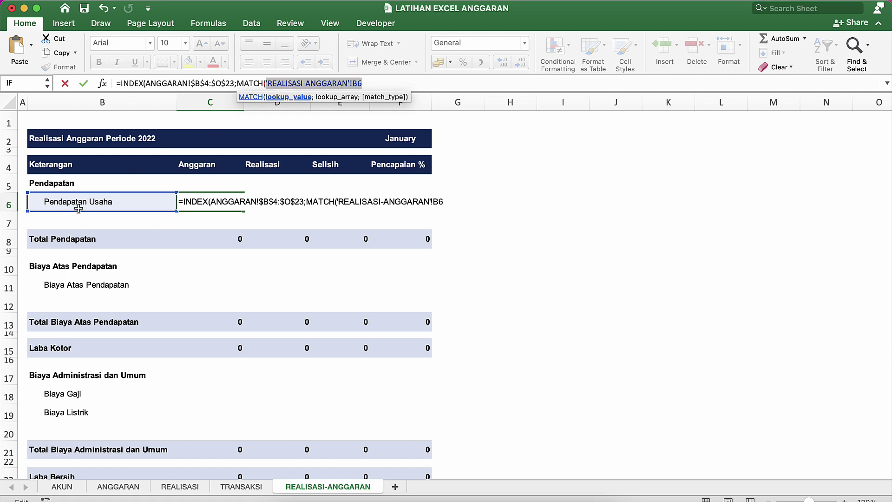
Add the Keterangan column on the ANGGARAN sheet as MATCH's lookup array, using the absolute range $B$4:$B$23.
click(363, 86)
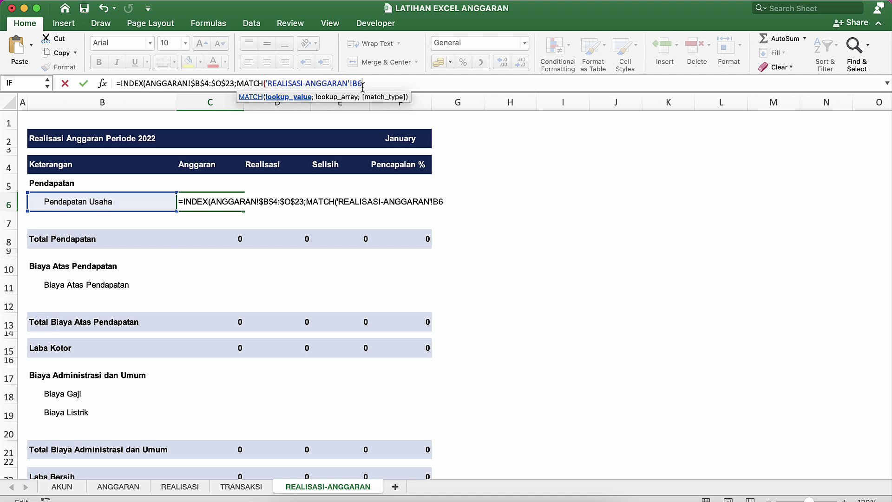
text(;)
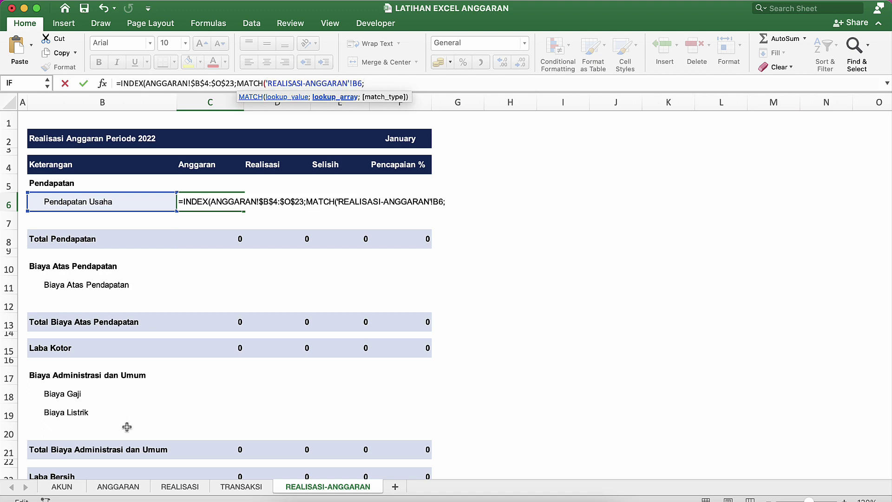
click(122, 486)
click(91, 167)
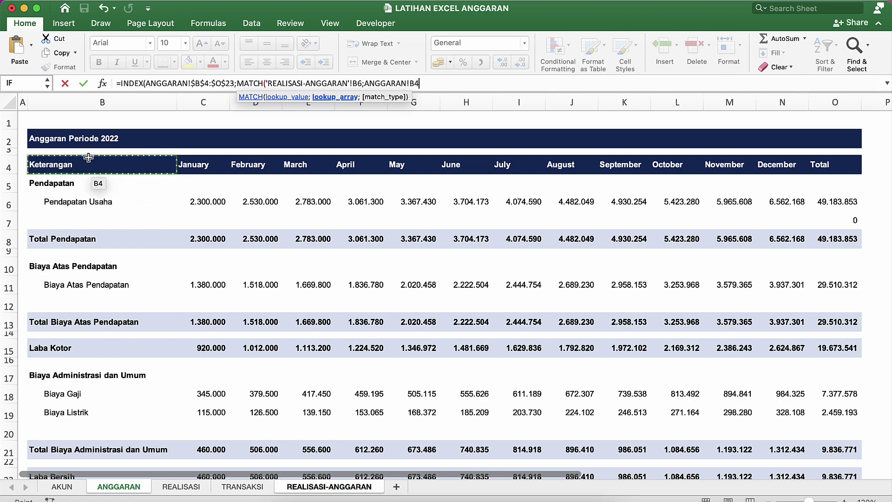
scroll(121, 327, down, 4)
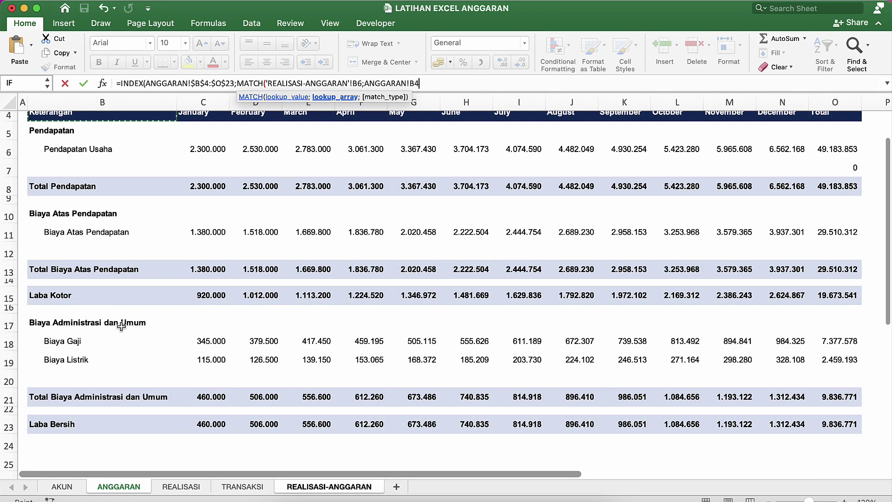
scroll(122, 327, up, 2)
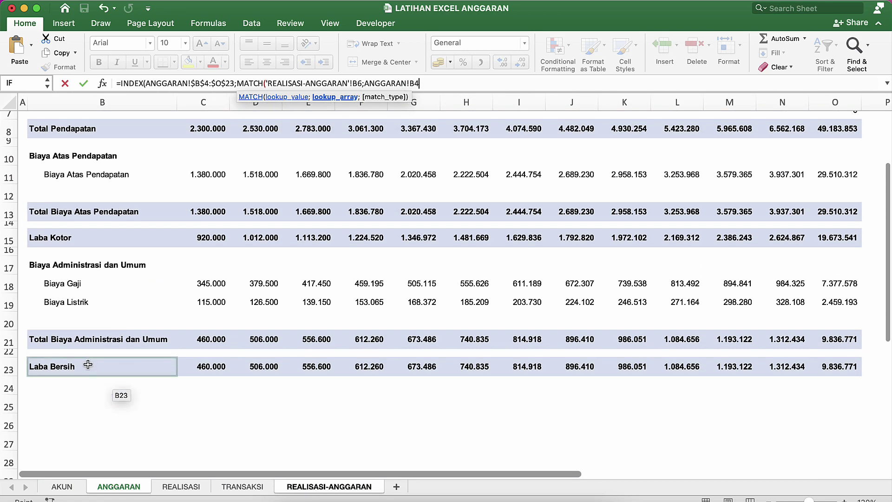
shift+click(87, 365)
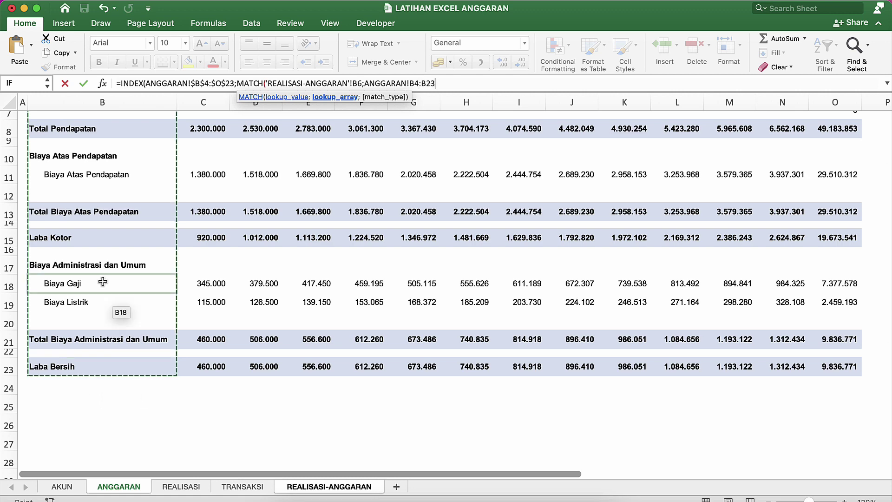
scroll(219, 178, up, 3)
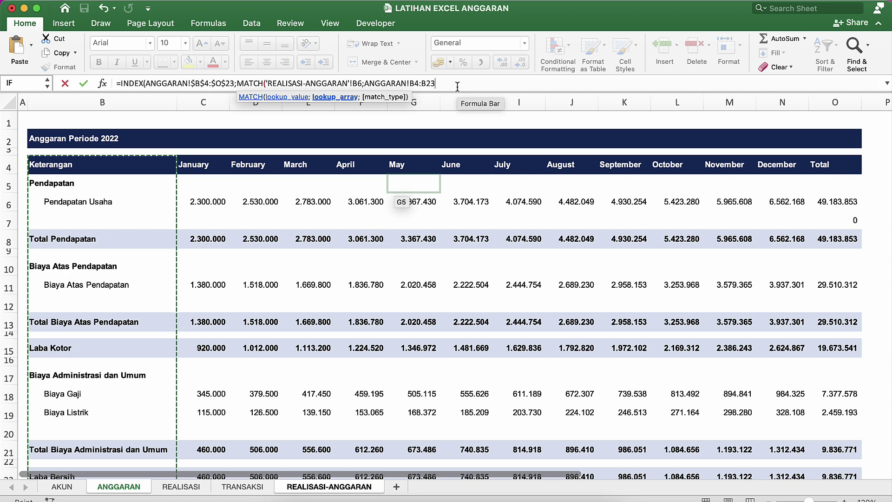
key(F4)
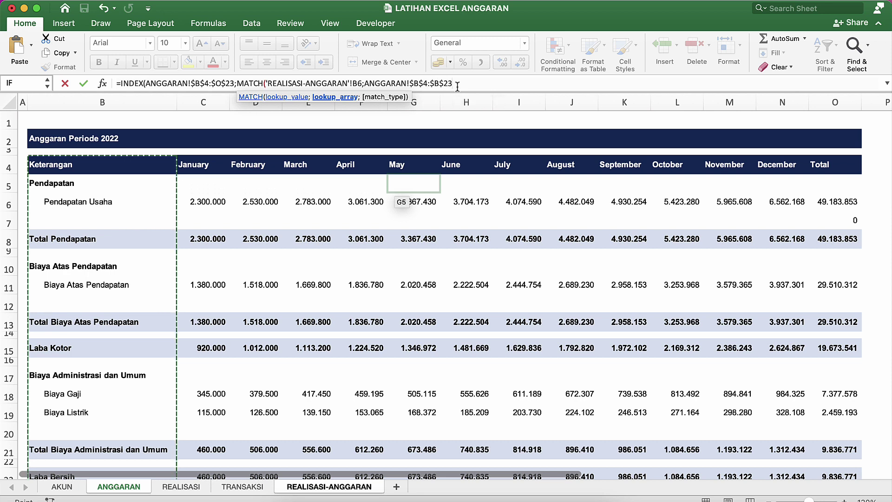
Give the row MATCH an exact match type of 0 and close its parenthesis.
text(;)
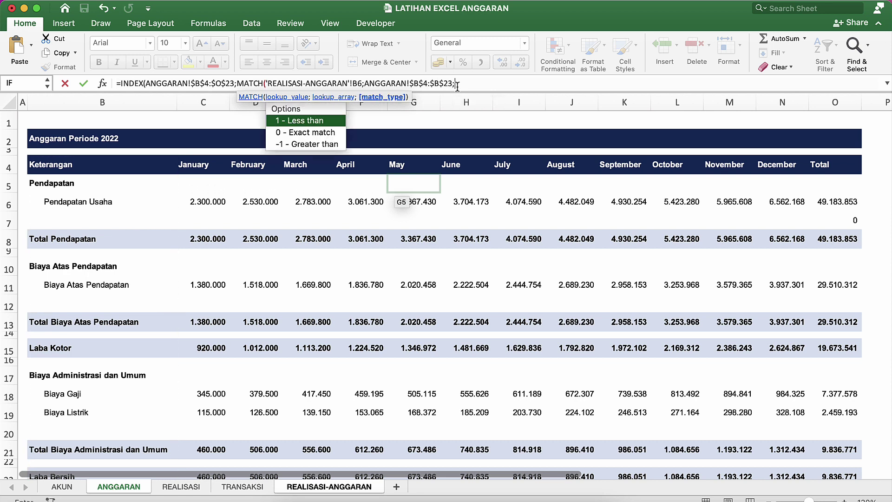
click(350, 98)
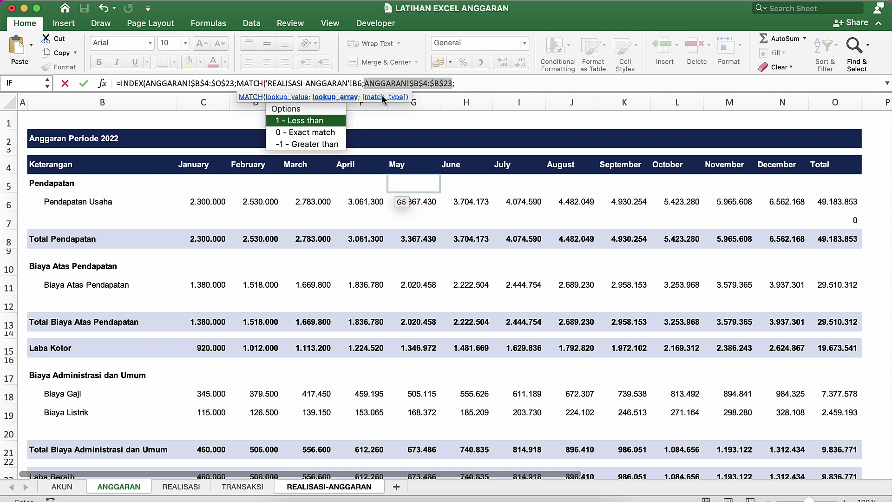
click(457, 84)
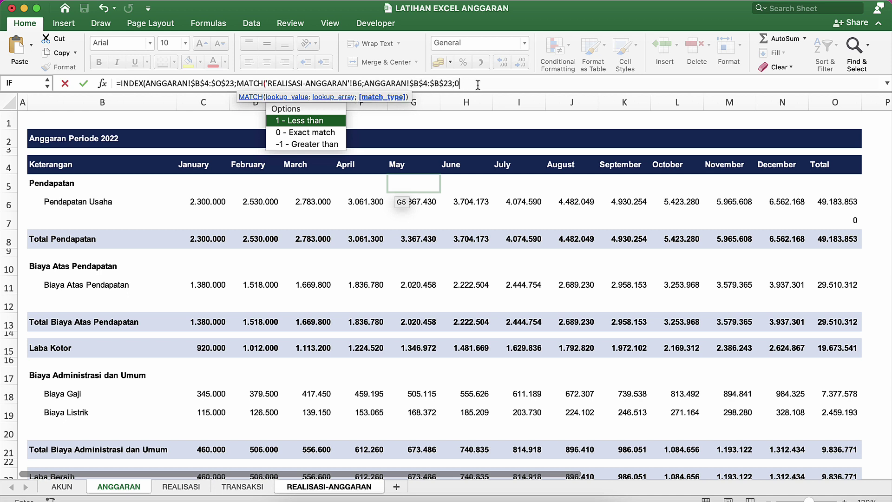
text(0))
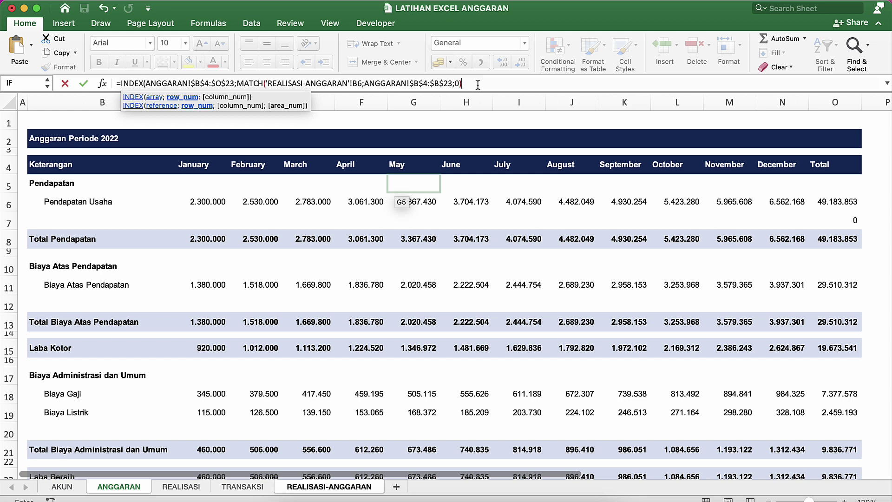
Begin a second MATCH as INDEX's column argument, with the month cell 'REALISASI-ANGGARAN'!$F$2 as absolute lookup value.
text(;)
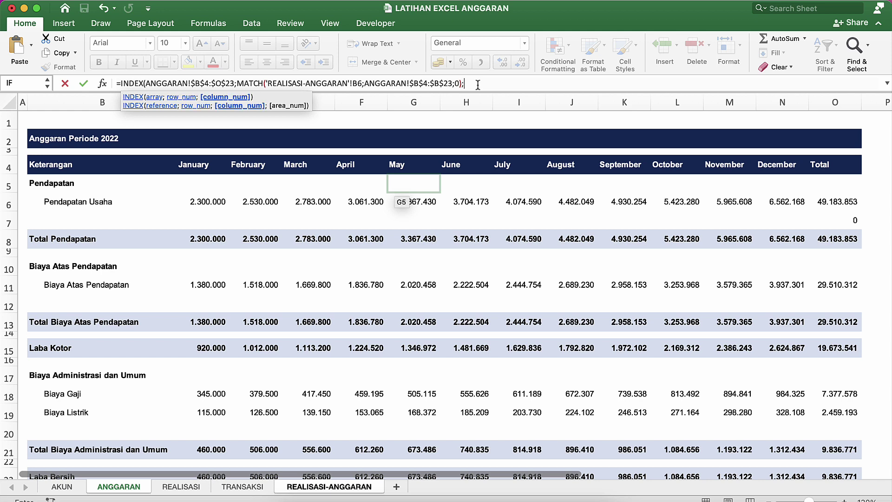
text(mat)
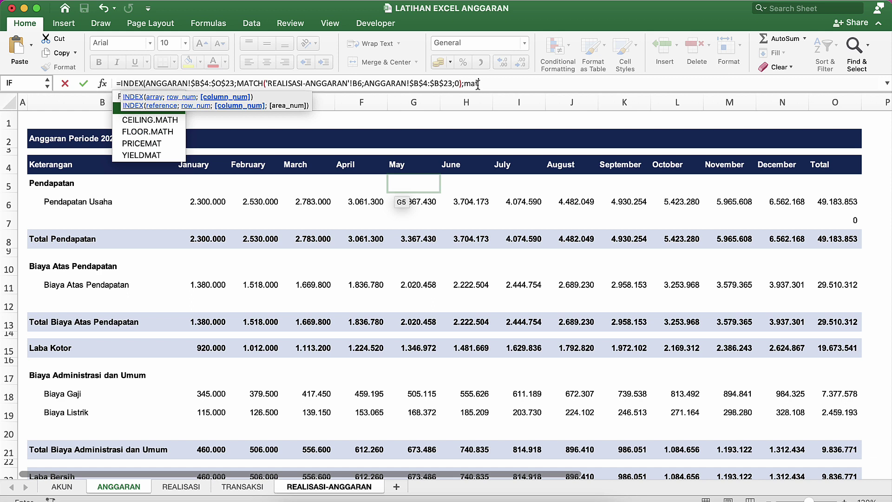
key(Tab)
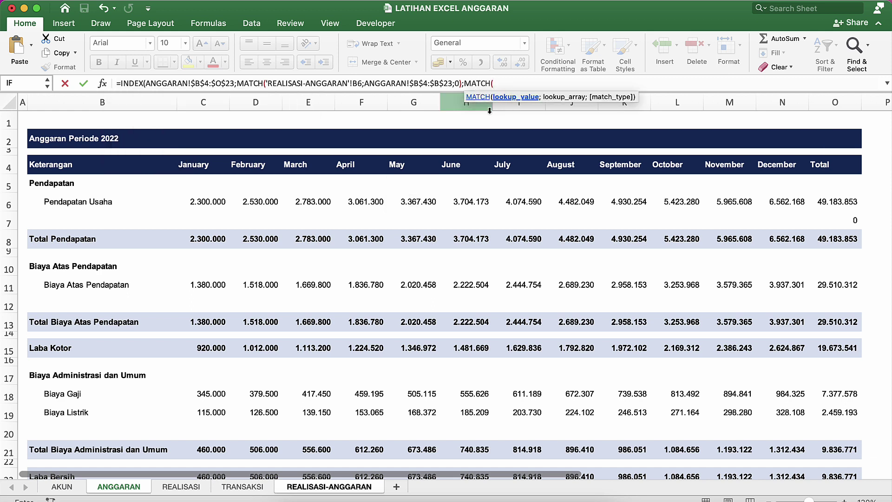
click(290, 486)
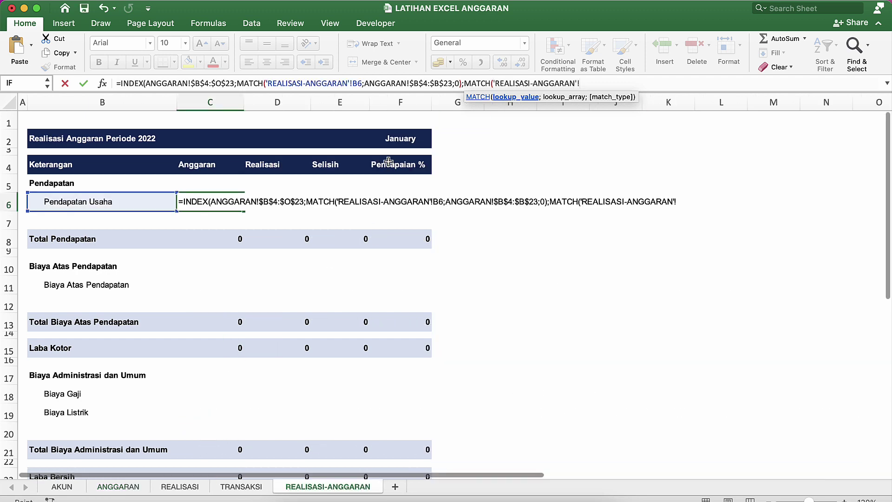
click(398, 143)
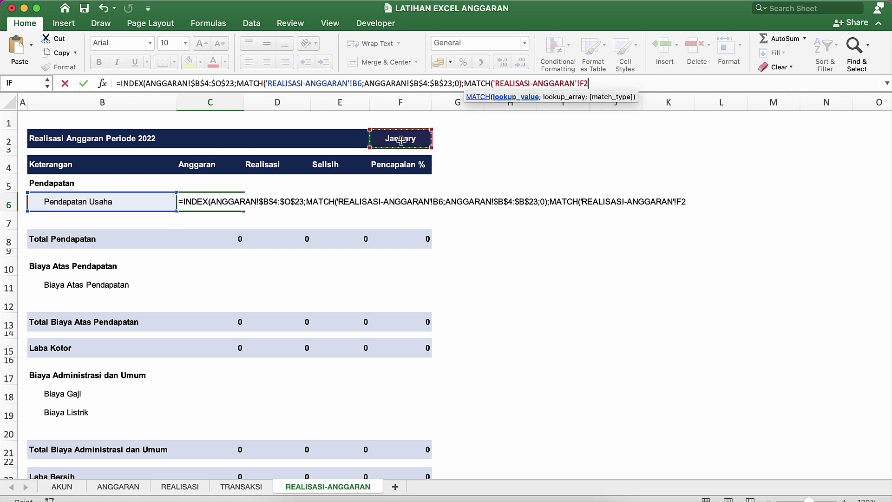
key(F4)
text(;)
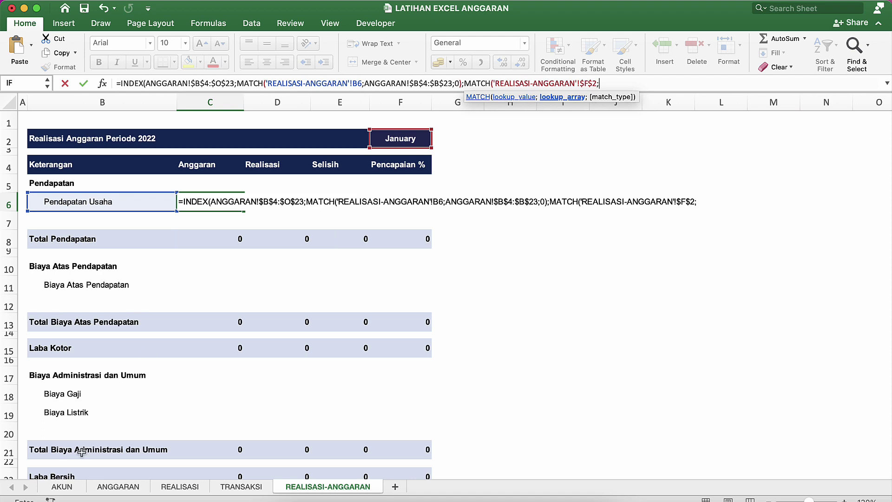
Set the second MATCH's lookup array to the header row ANGGARAN!$B$4:$O$4 as an absolute range.
click(65, 488)
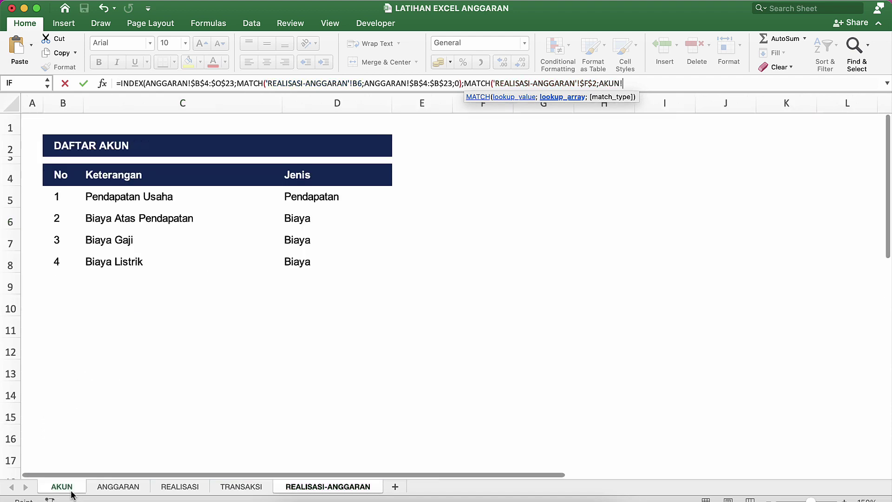
click(118, 487)
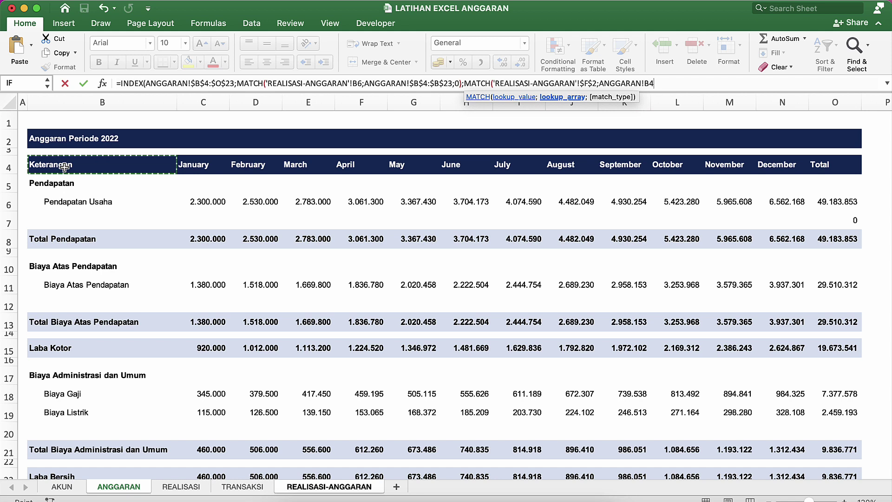
shift+click(825, 163)
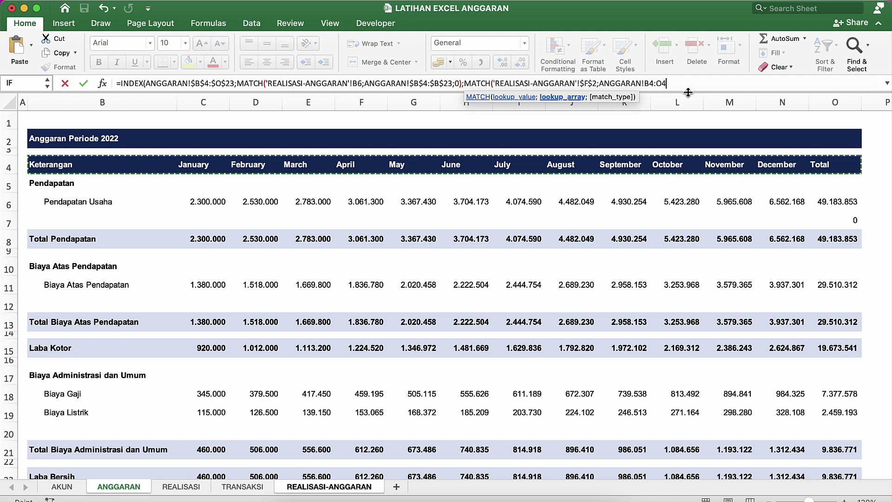
key(F4)
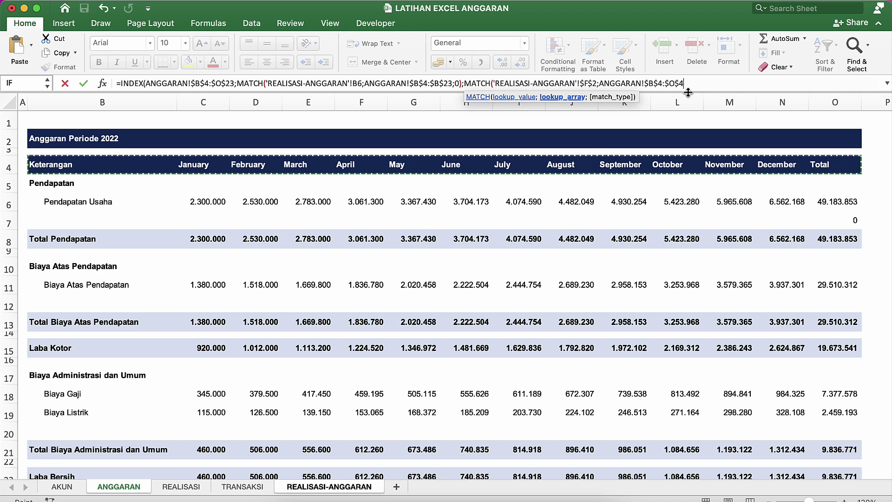
Finish the second MATCH with match type 0, enter the formula accepting the suggested parenthesis correction, and select C6.
text(;)
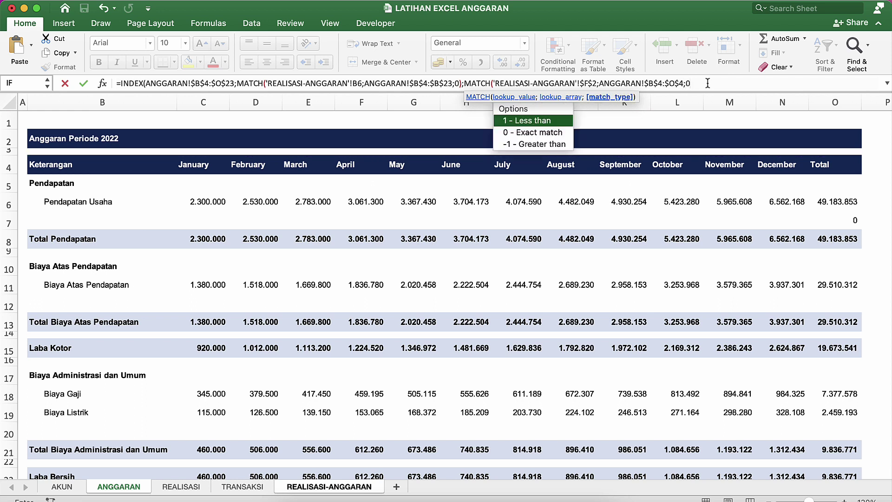
text(0))
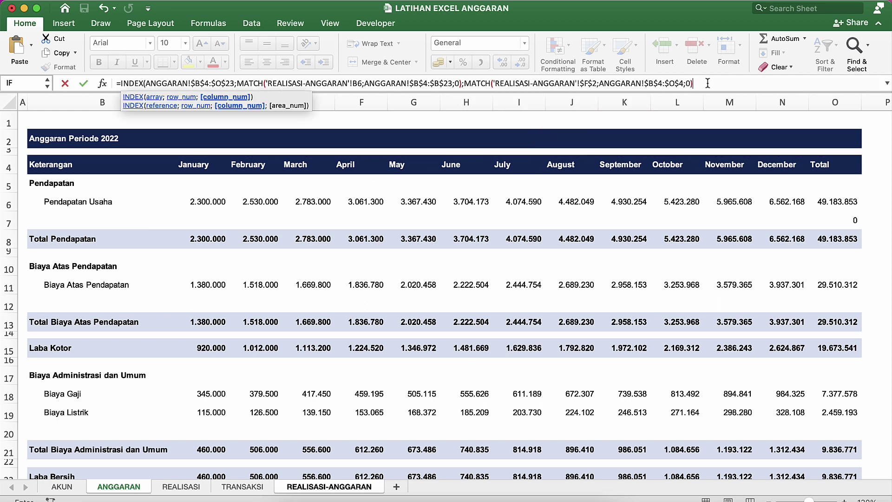
key(Return)
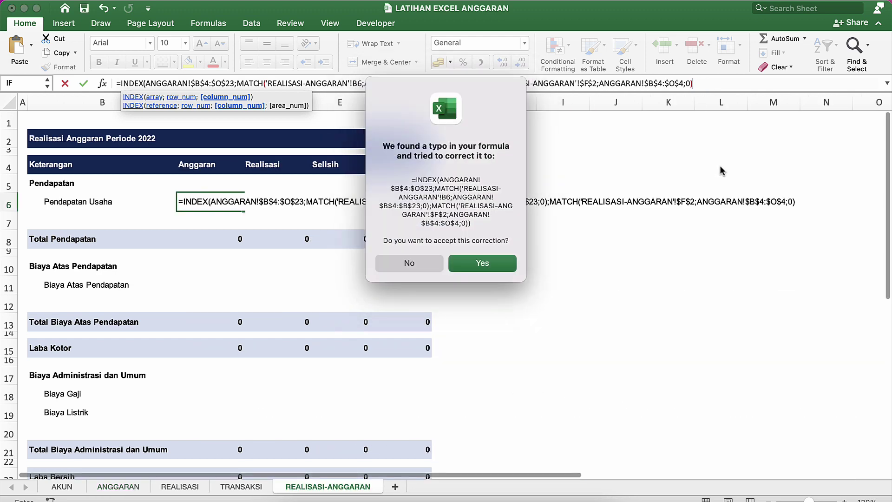
click(483, 265)
click(224, 200)
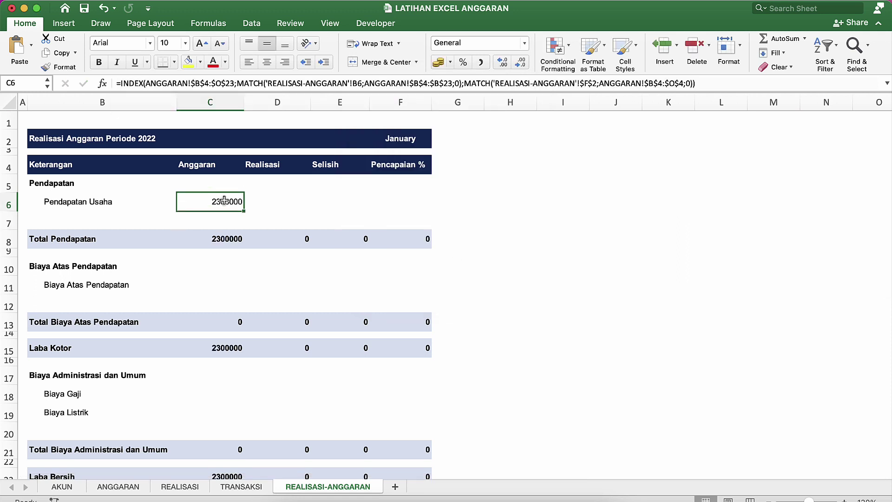
Format columns C through E as Number with the 1000 separator and negatives shown red in parentheses.
click(208, 103)
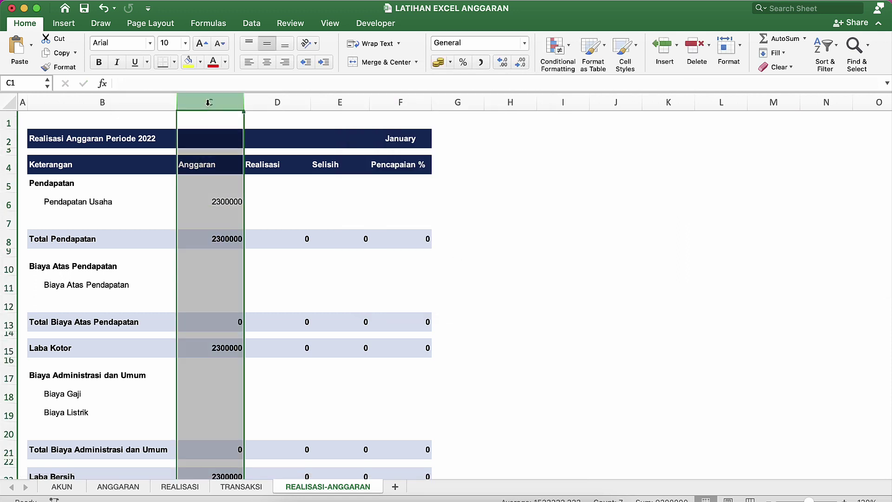
drag(209, 103, 331, 91)
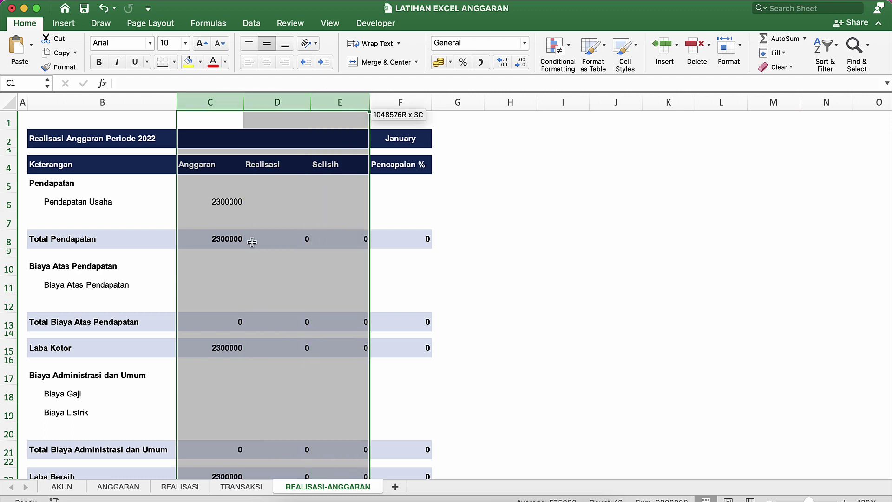
right_click(239, 214)
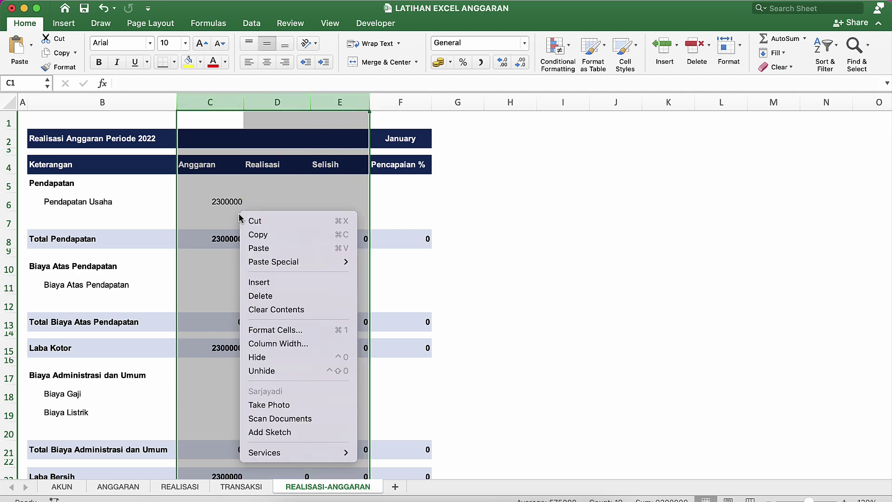
click(266, 330)
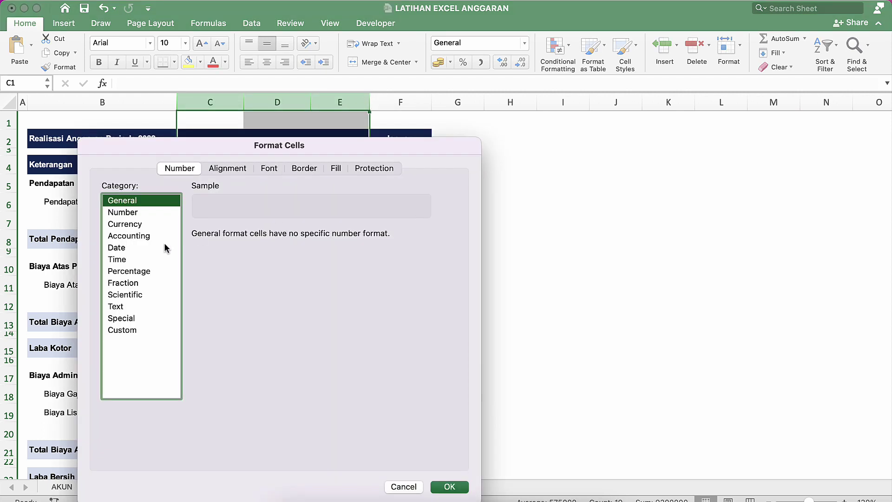
click(122, 212)
click(196, 249)
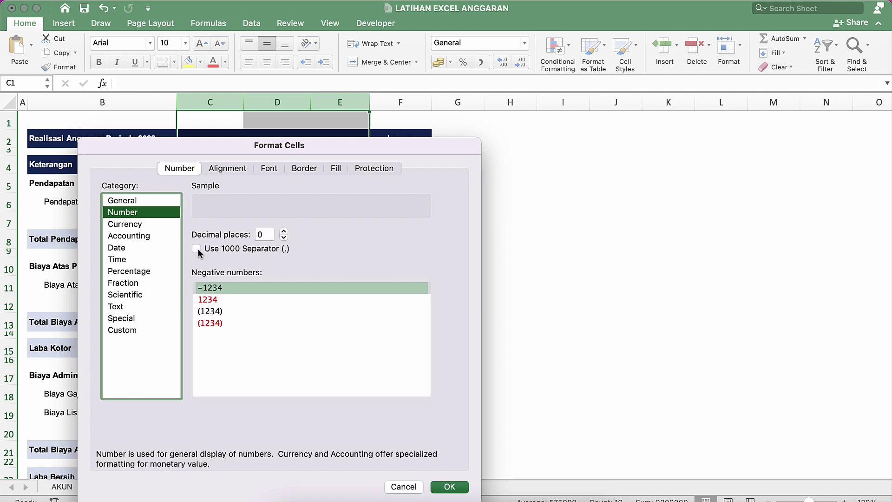
click(218, 323)
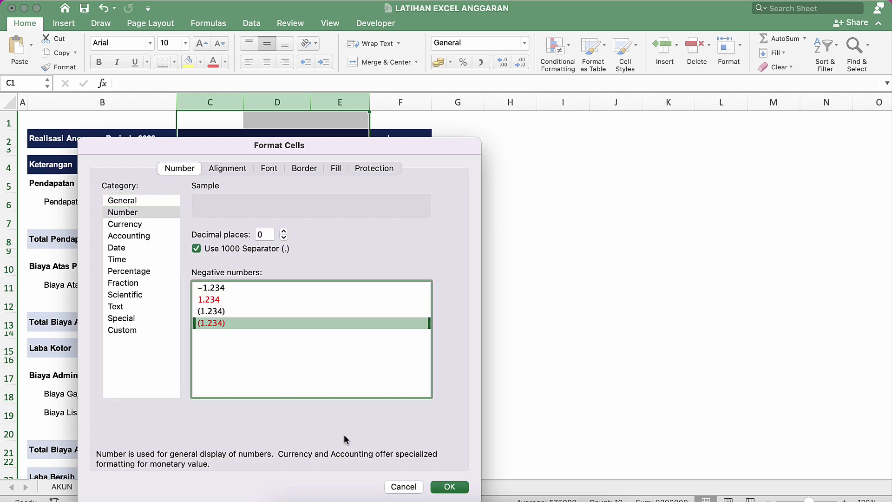
click(443, 487)
click(251, 200)
Copy the INDEX-MATCH formula from C6 to the Biaya Atas Pendapatan budget cell C11.
click(217, 200)
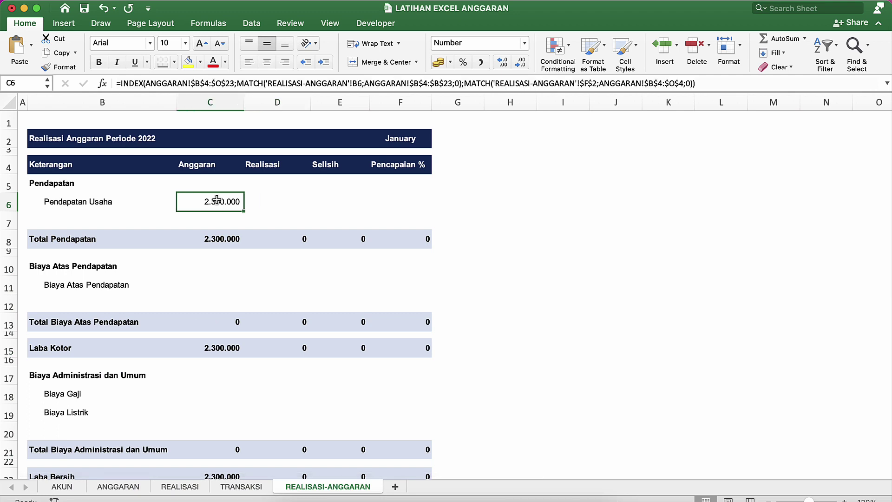
key(super+c)
key(Down)
key(Down)
key(Down)
key(Down)
key(Down)
key(Down)
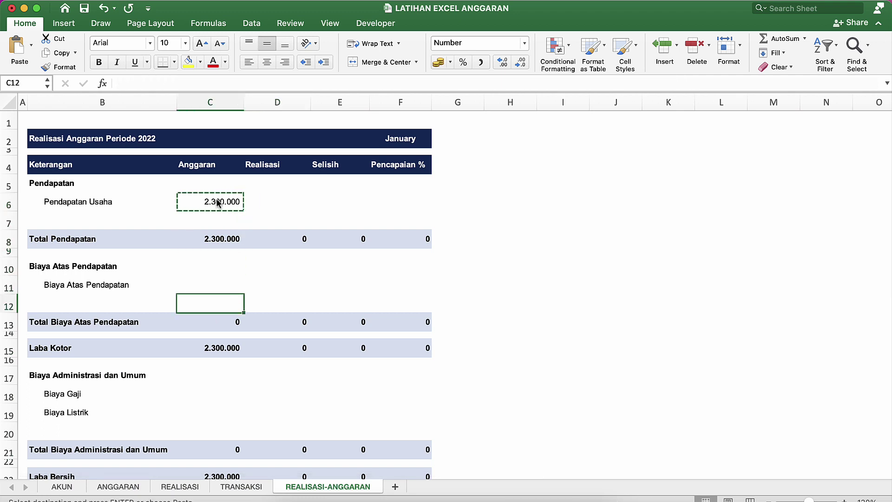
key(Up)
key(super+v)
Paste the copied budget formula into C18 for Biaya Gaji and C19 for Biaya Listrik.
key(Down)
key(Down)
key(Down)
key(Down)
key(Down)
key(Down)
key(Down)
key(Down)
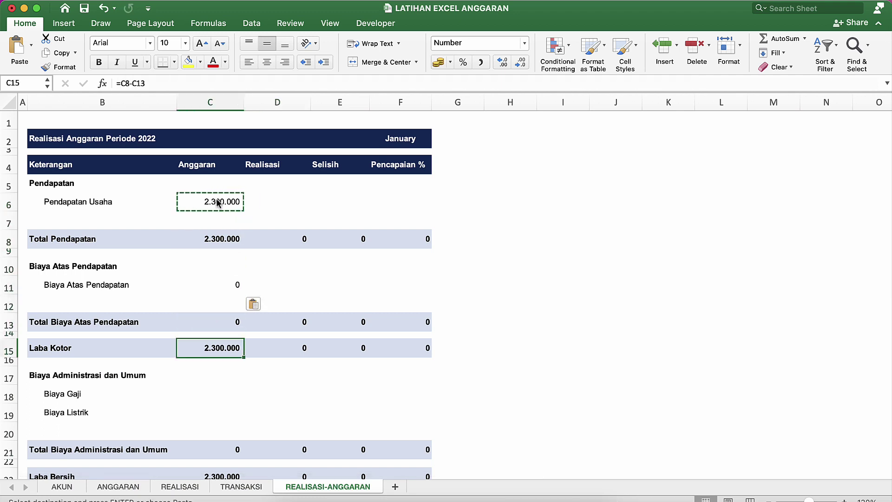
key(Up)
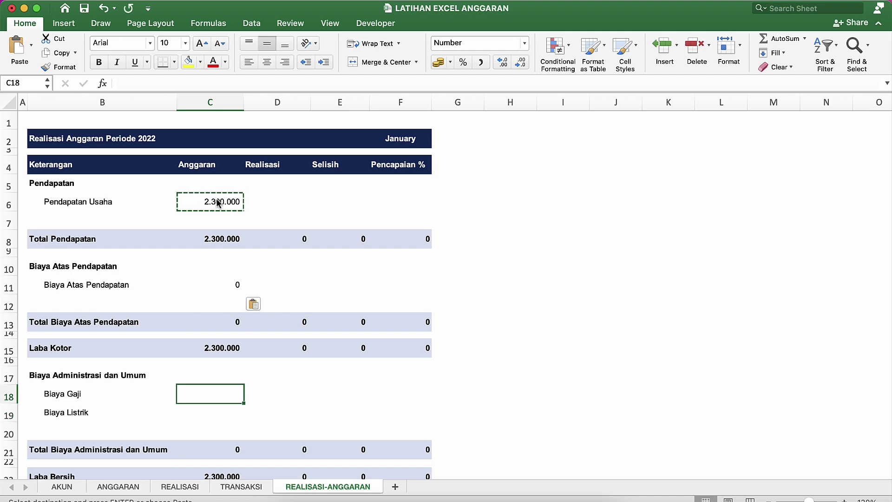
key(super+v)
key(Down)
key(super+v)
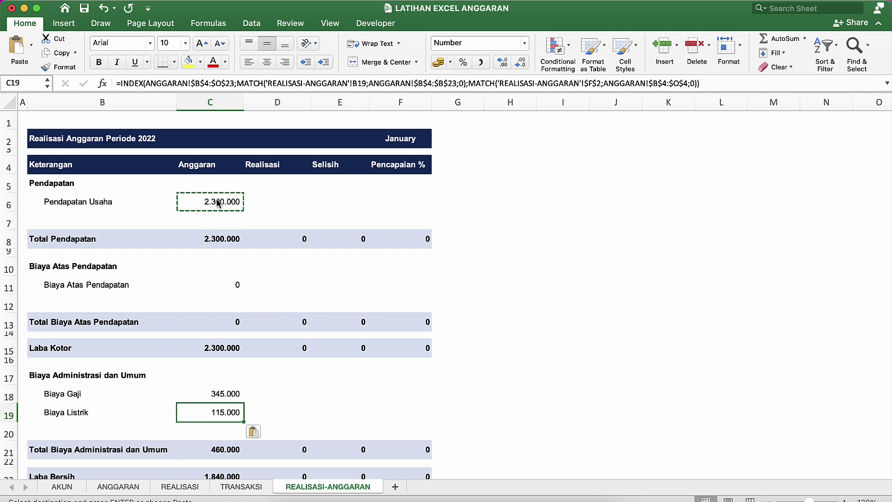
Inspect the pasted formula in C11 and the label reference in B11 that it looks up.
scroll(218, 202, down, 3)
scroll(229, 253, up, 3)
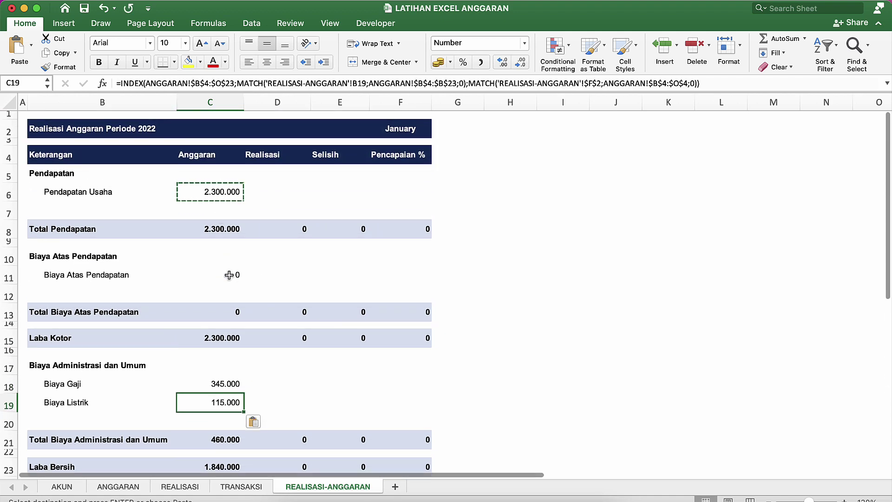
double_click(230, 274)
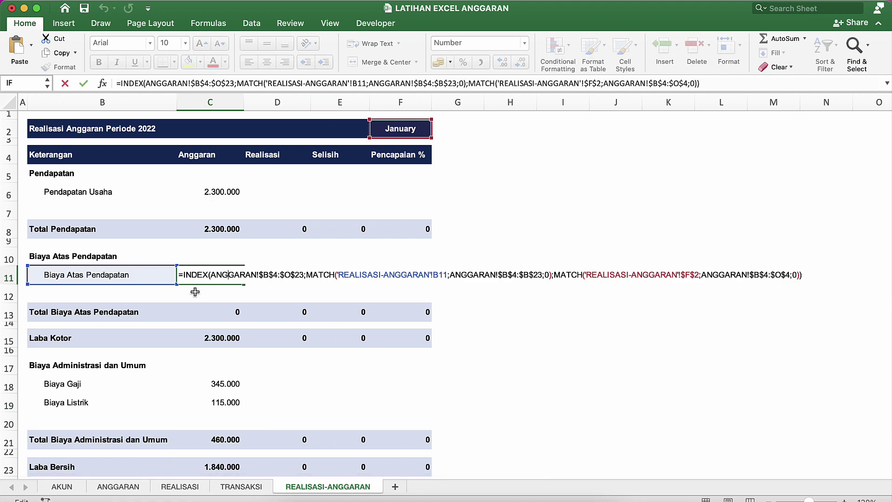
key(Return)
click(90, 281)
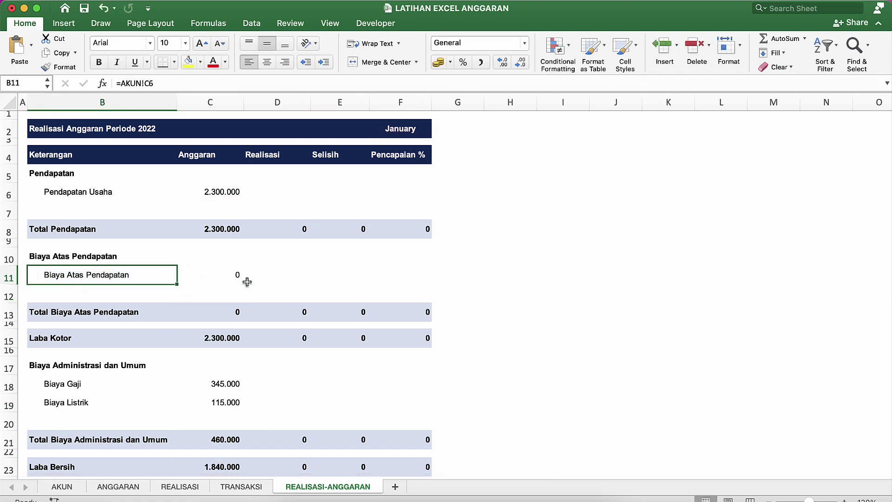
click(230, 279)
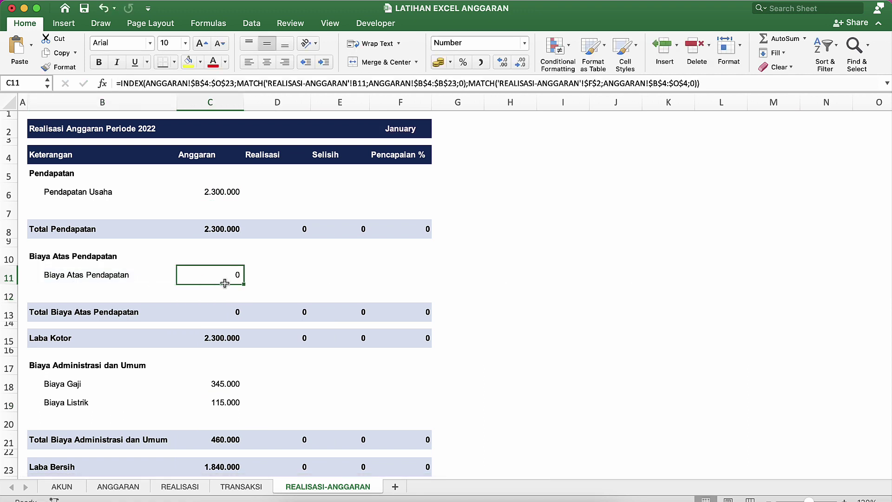
Examine the Biaya Atas Pendapatan labels and January expense amounts on the ANGGARAN sheet, also checking the REALISASI sheet.
click(125, 489)
click(173, 266)
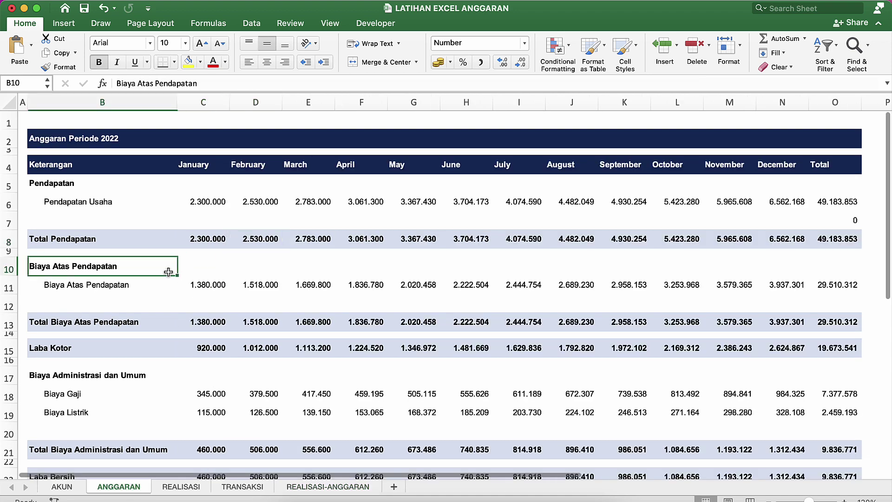
click(206, 281)
click(116, 285)
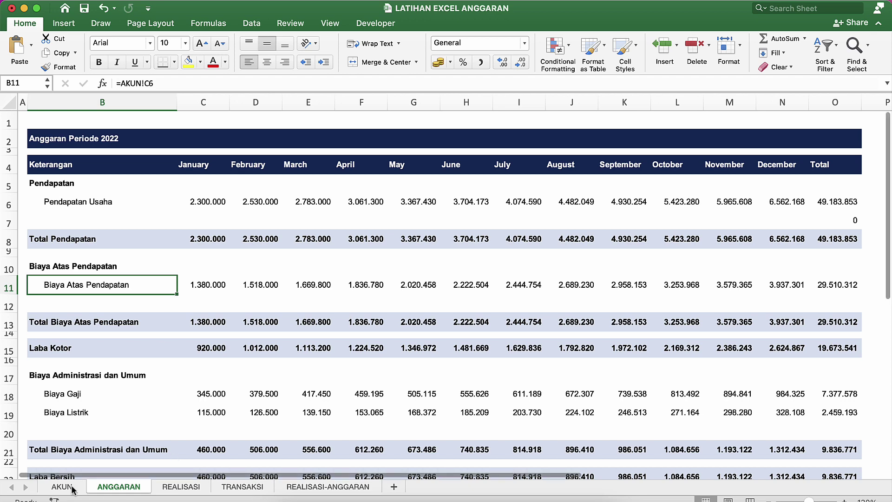
click(174, 488)
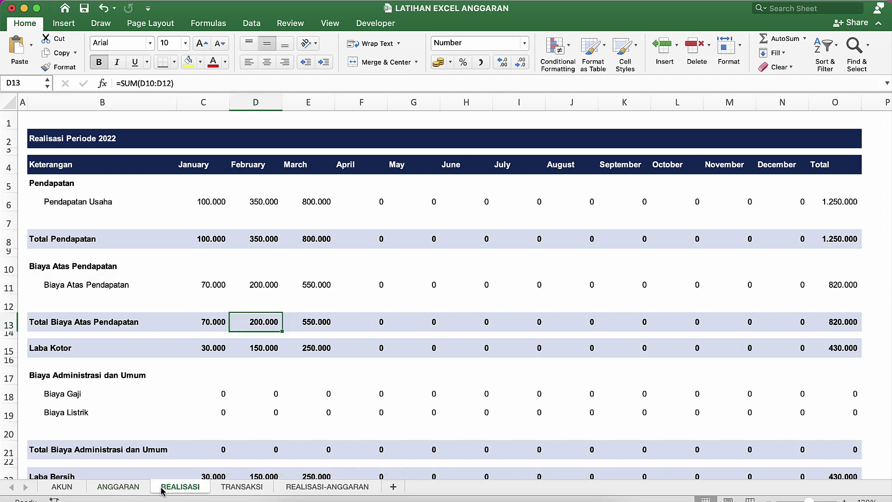
click(132, 489)
click(209, 284)
click(222, 398)
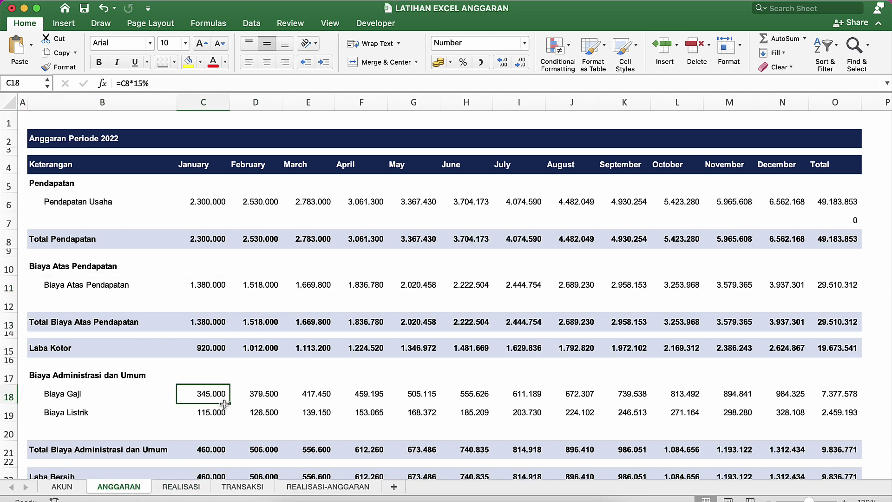
click(222, 418)
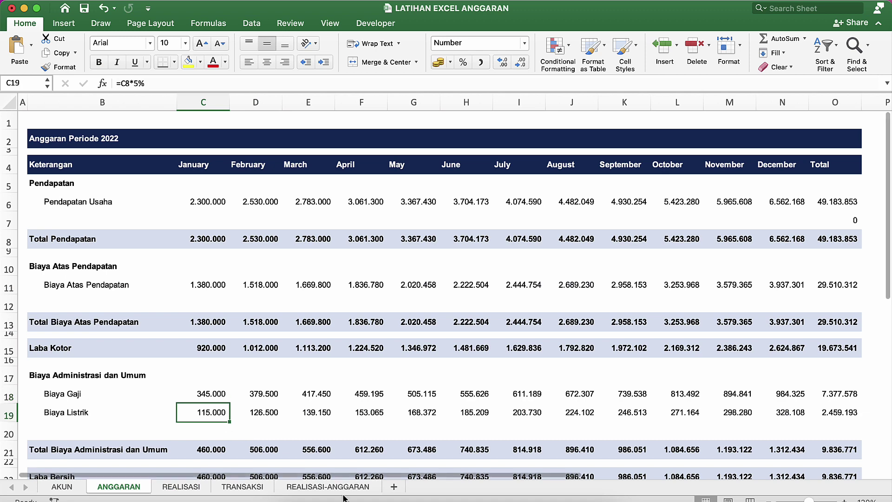
Return to the REALISASI-ANGGARAN sheet and review the budget formulas in C18, C19, C11 and C6.
click(328, 487)
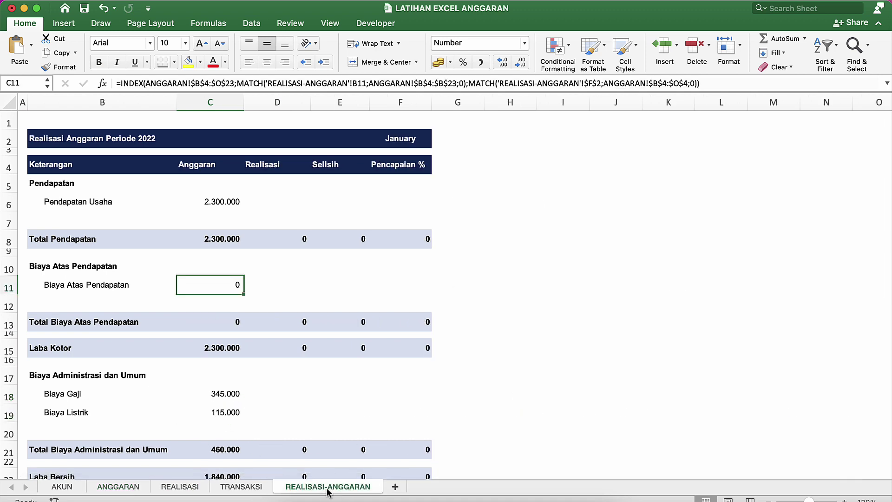
click(236, 395)
click(232, 410)
click(215, 280)
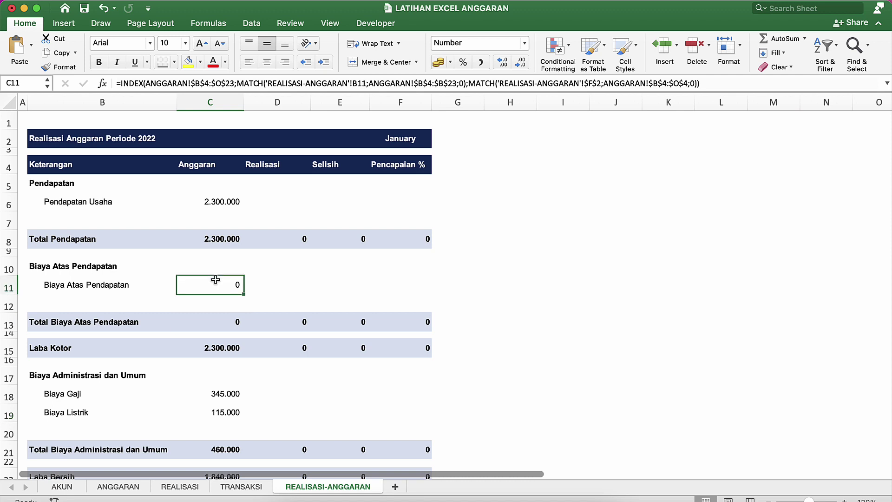
click(218, 204)
double_click(218, 204)
key(Return)
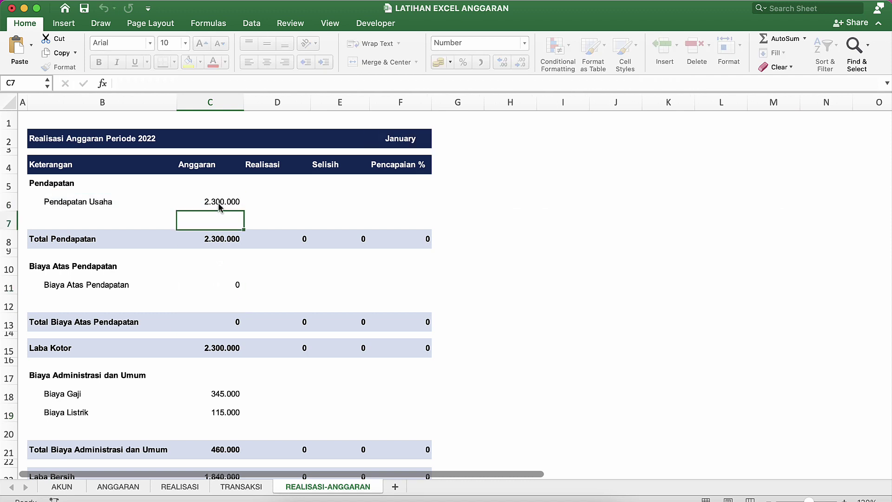
double_click(219, 204)
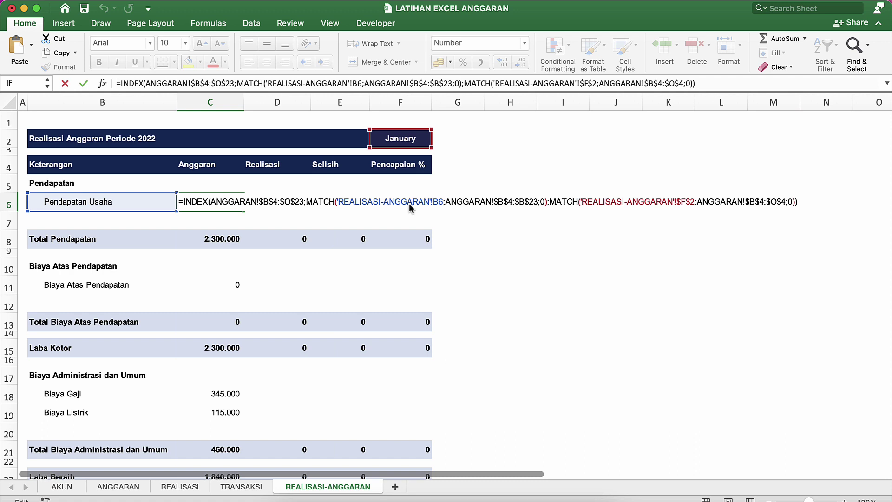
Close the C6 formula without changes and copy it into C11 again.
key(Return)
key(Up)
key(super+c)
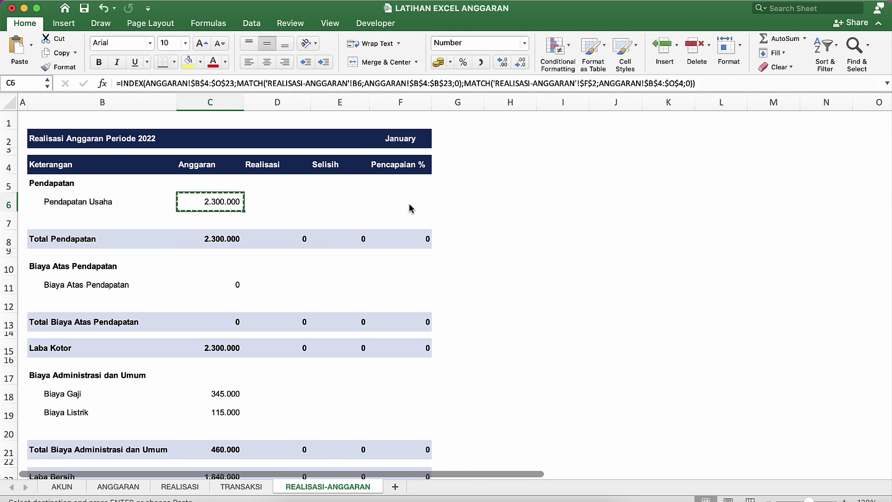
key(Down)
key(Down)
key(Down)
key(Down)
key(Down)
key(super+v)
key(Escape)
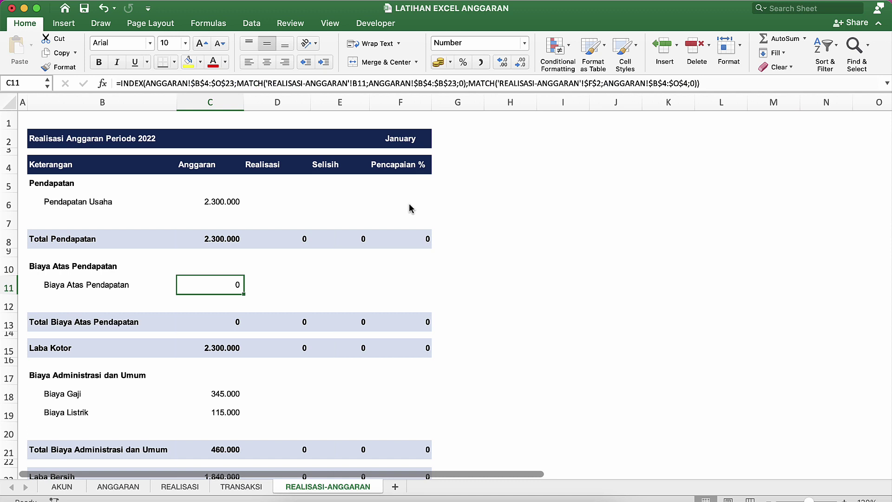
Switch the report month in F2 to February and on to March.
key(Up)
click(412, 137)
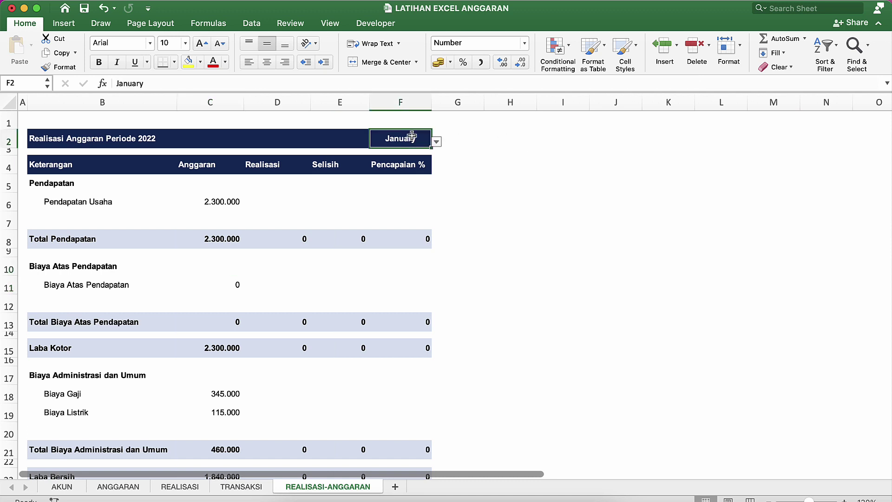
click(437, 142)
click(403, 167)
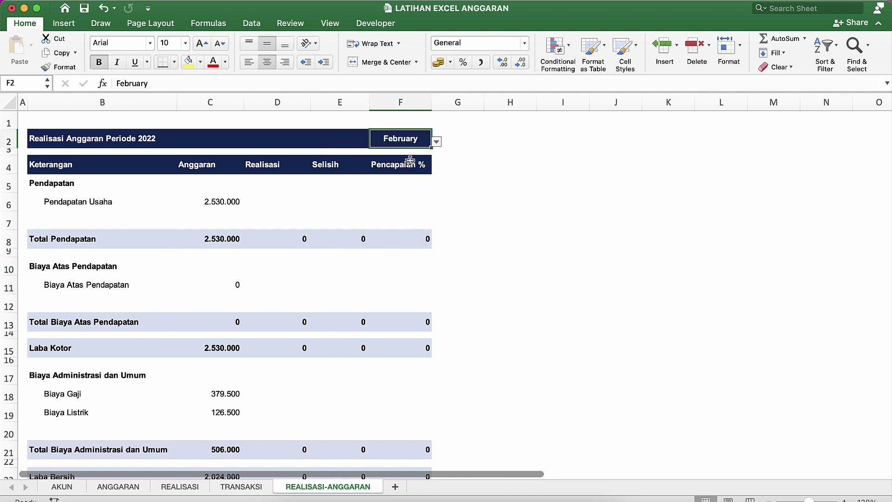
click(437, 143)
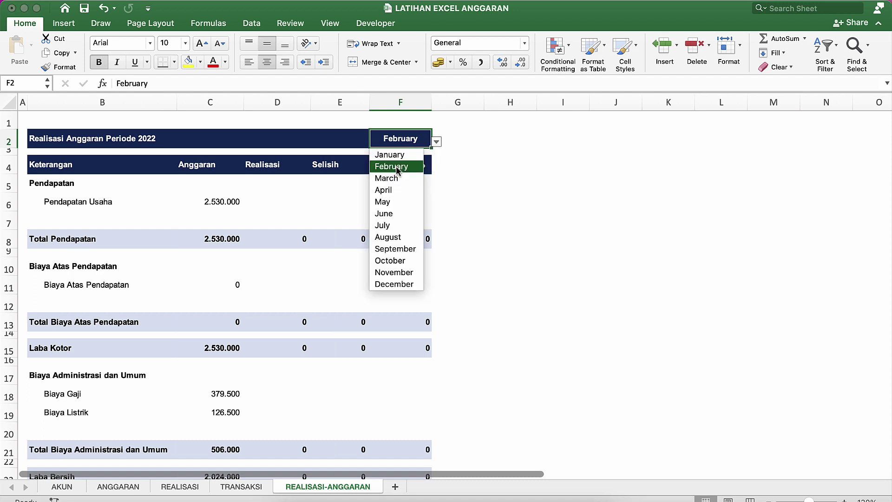
click(396, 178)
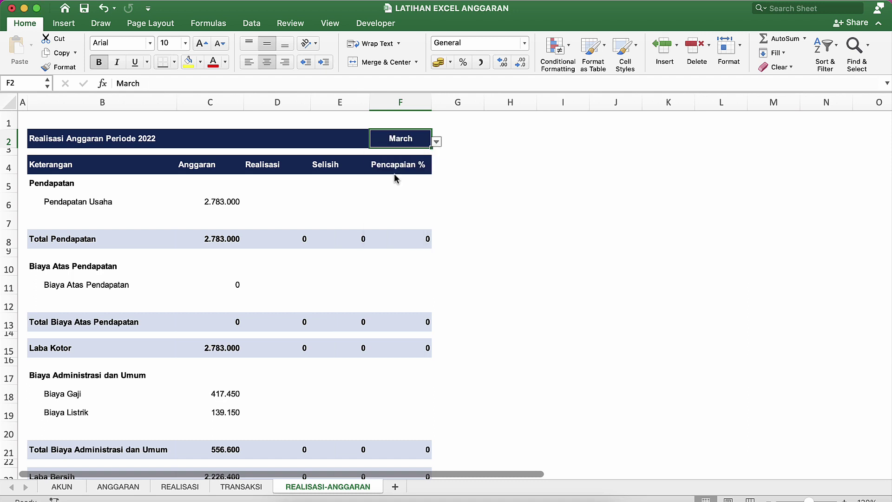
Re-link the Biaya Atas Pendapatan label in B11 of the REALISASI-ANGGARAN sheet to AKUN!C6.
click(198, 411)
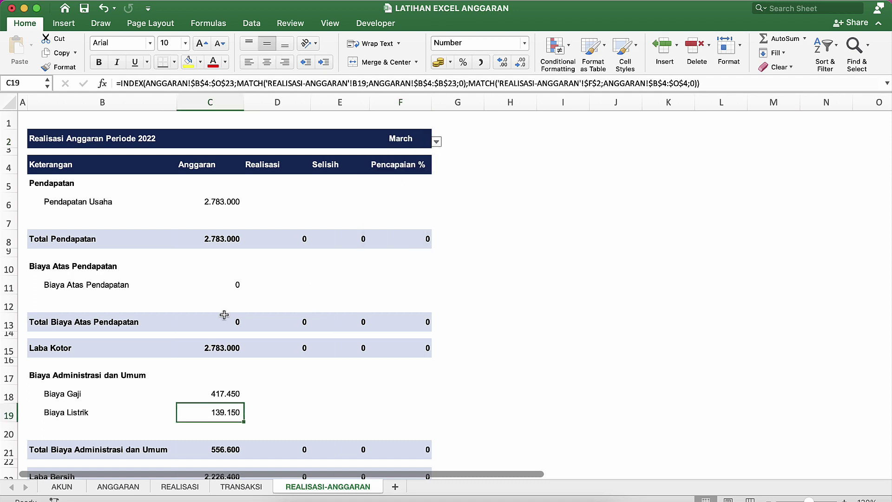
click(227, 291)
click(54, 278)
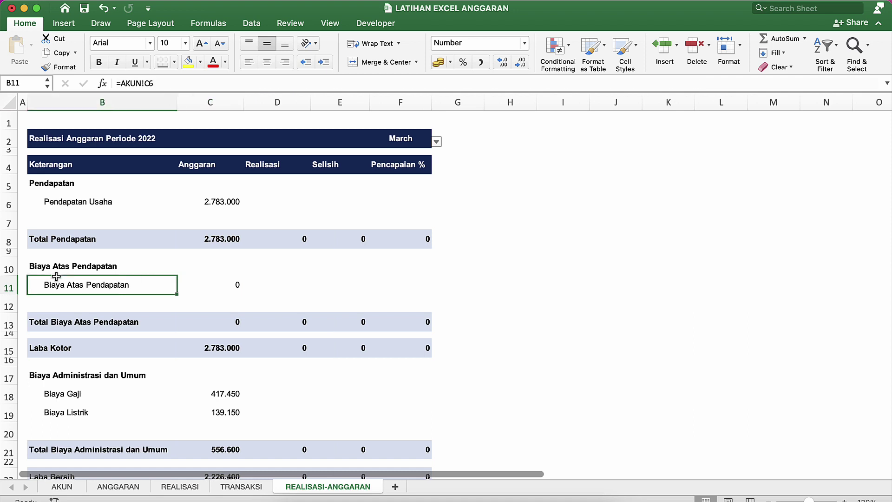
double_click(93, 289)
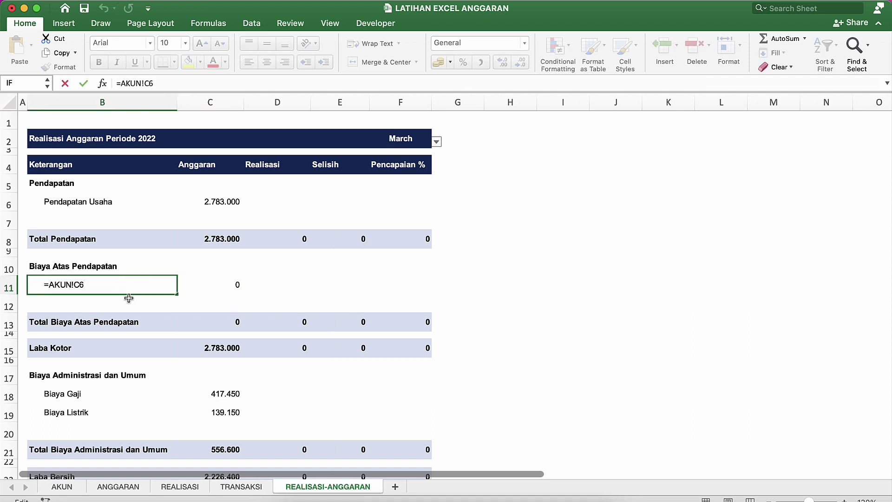
key(Escape)
text(=)
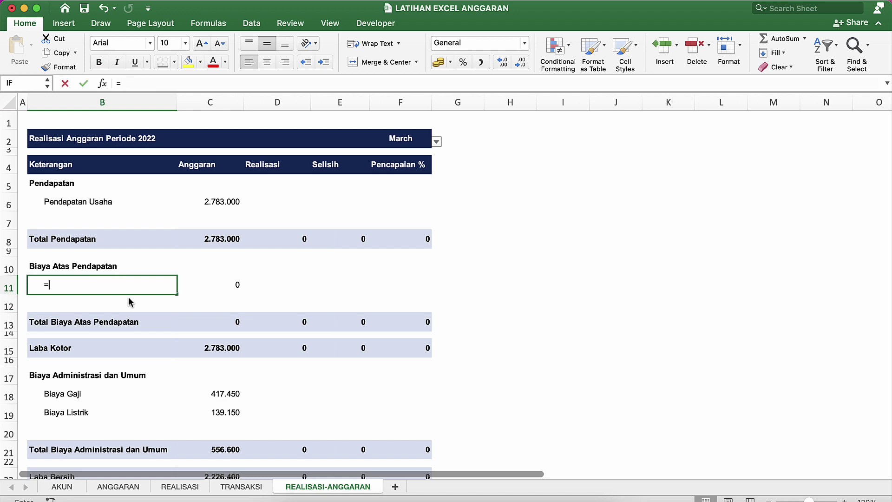
click(75, 490)
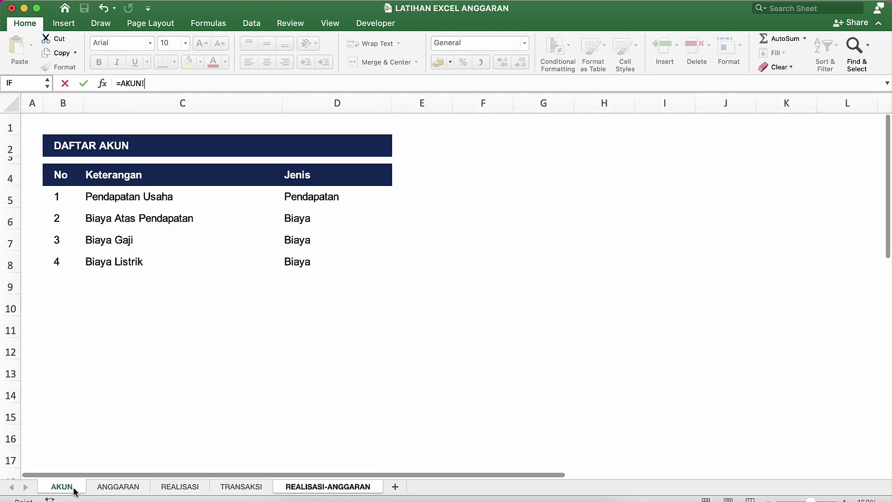
click(100, 223)
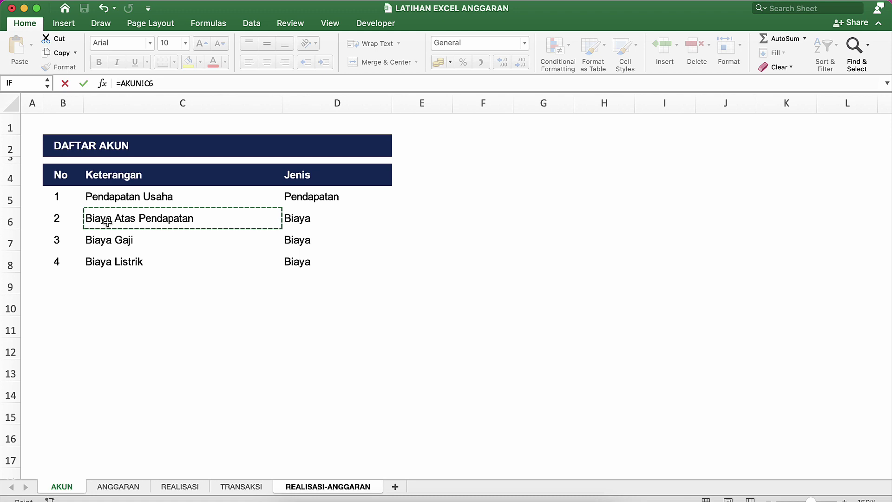
key(Return)
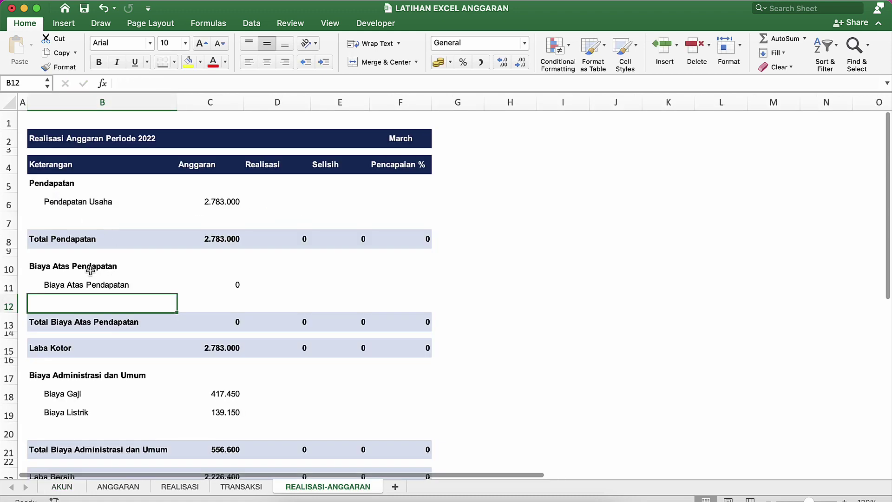
Review the label link in B11 and the budget formula in C11, leaving both as they are.
click(90, 271)
click(91, 285)
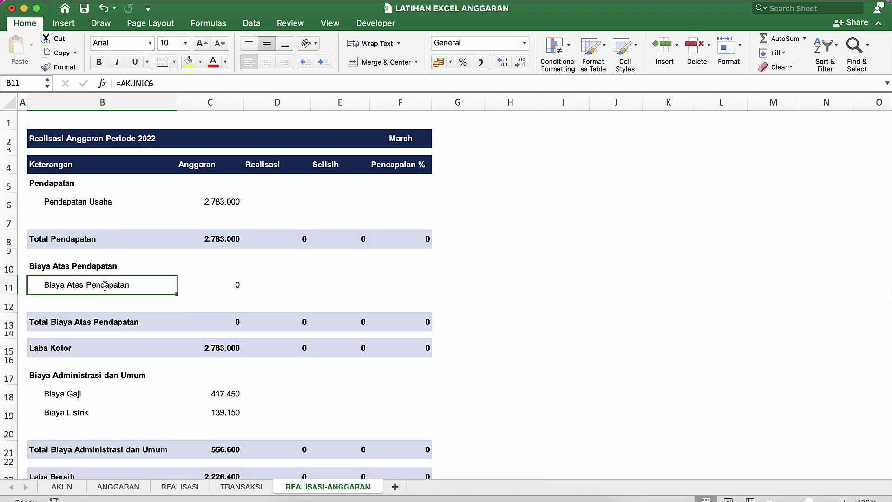
double_click(105, 285)
key(Return)
click(238, 282)
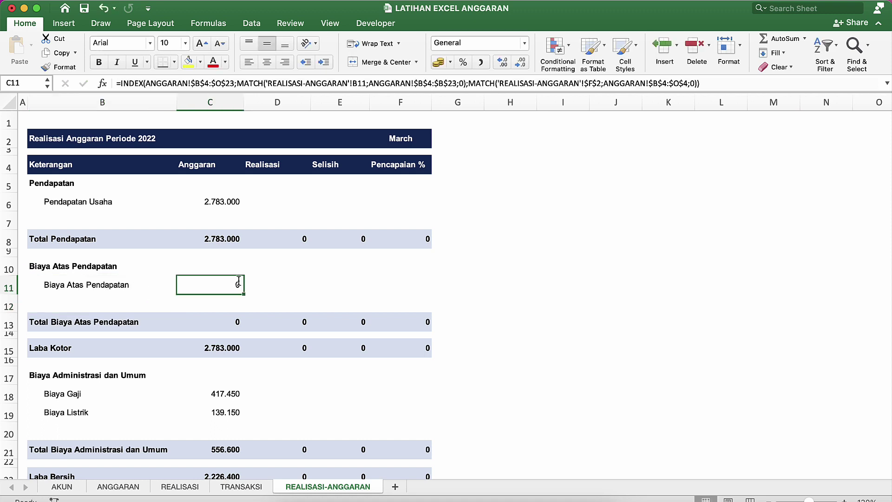
double_click(238, 282)
key(Return)
Try copying the C11 budget formula into C10, and clear C10 again.
click(238, 283)
key(super+c)
key(Up)
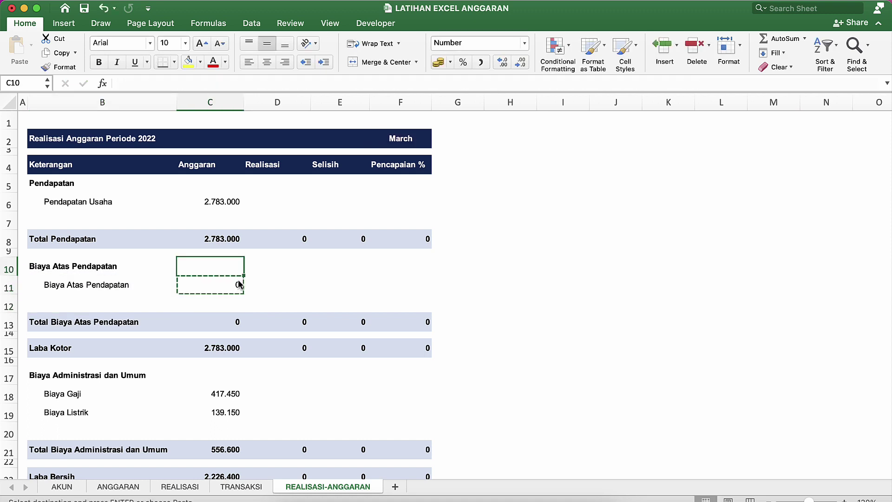
key(Return)
key(Delete)
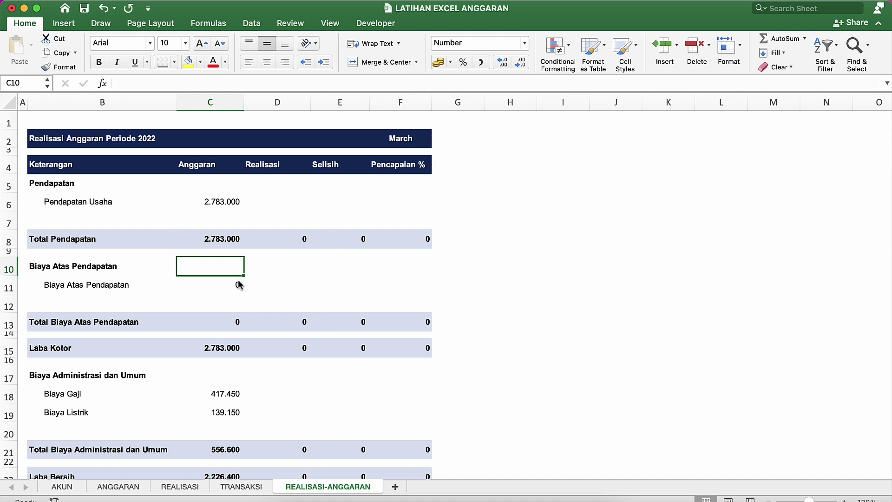
Compare the INDEX-MATCH budget formulas in C11, C18 and C19 without editing them.
click(227, 286)
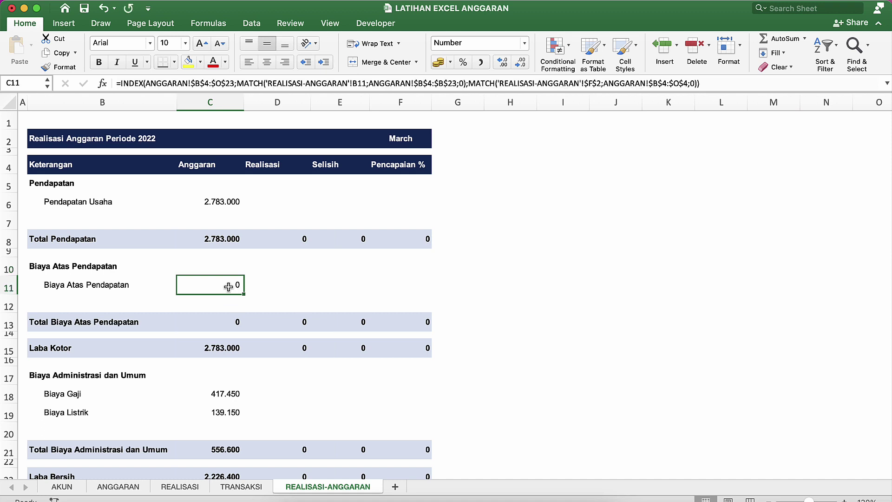
click(82, 292)
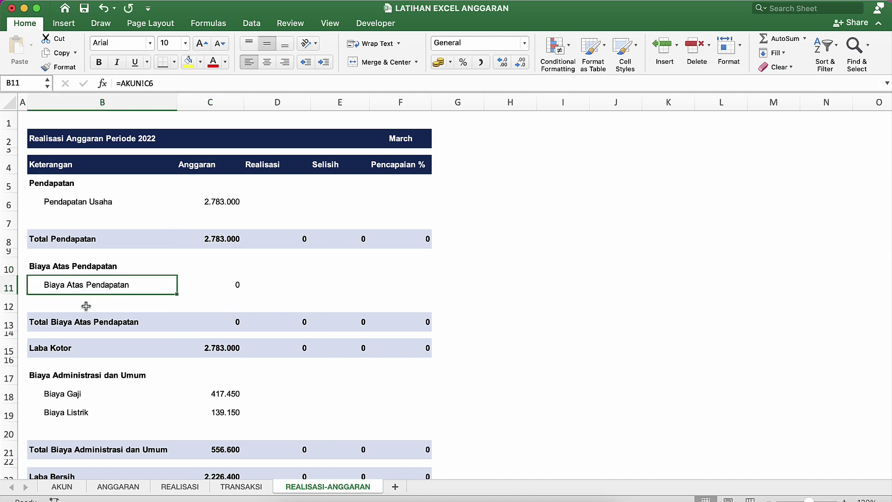
click(109, 329)
double_click(224, 285)
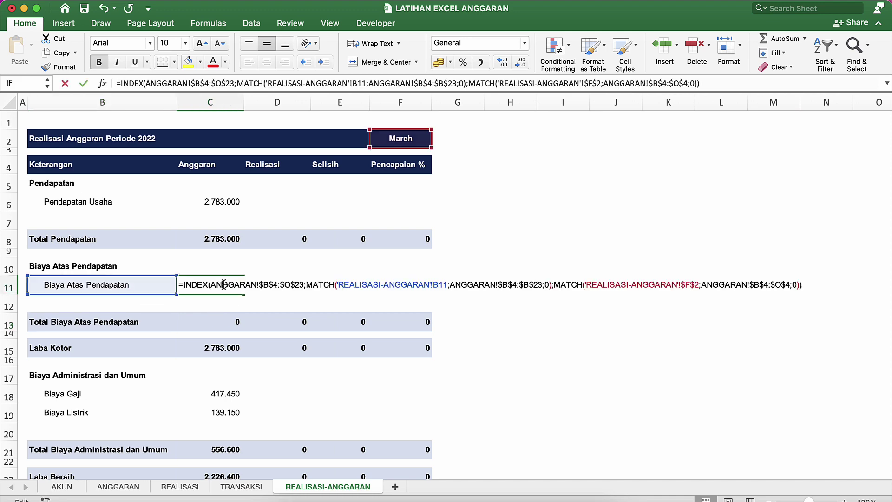
key(Return)
key(Up)
key(Up)
key(Up)
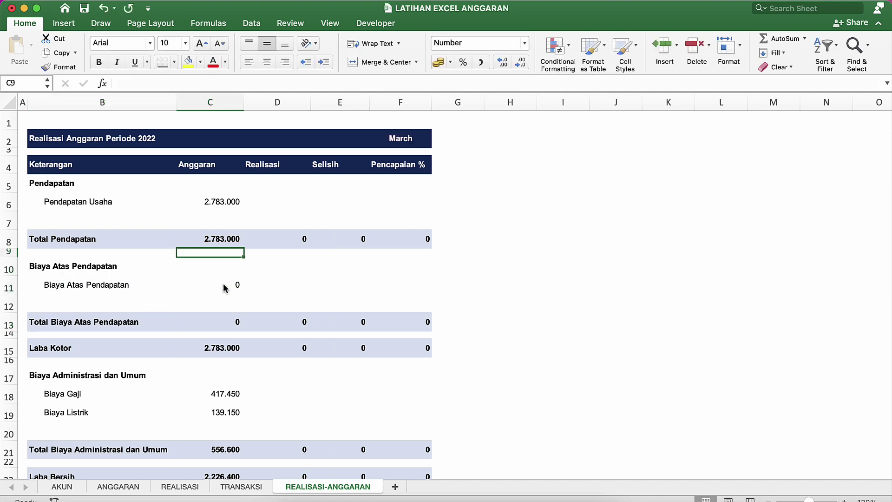
scroll(223, 288, down, 3)
double_click(222, 322)
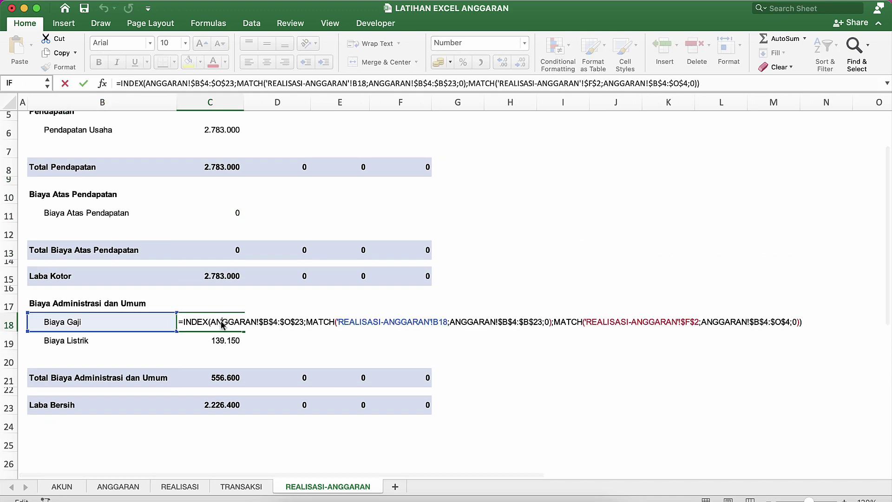
key(Return)
double_click(227, 338)
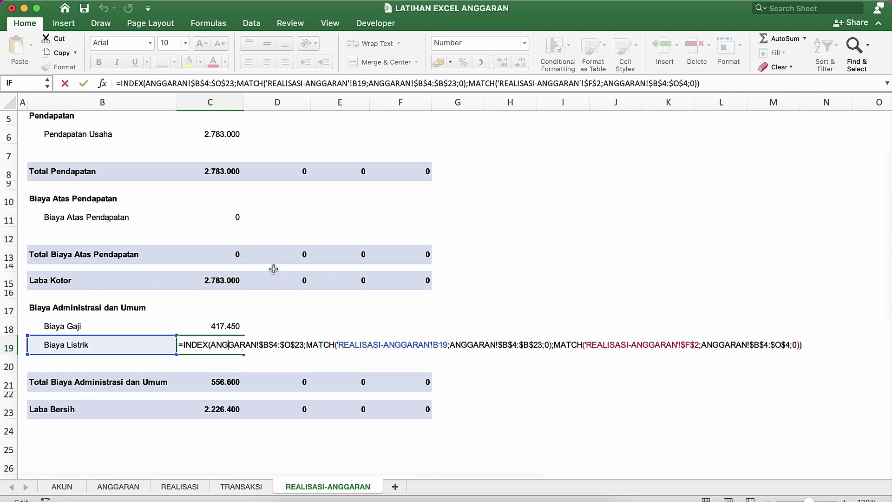
scroll(274, 269, up, 3)
key(Return)
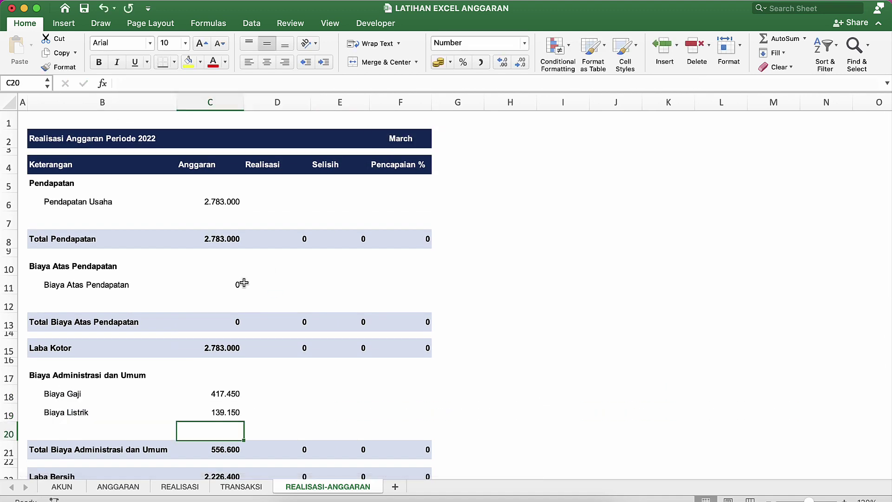
Recheck the C11 formula and B11 label, and set the report month in F2 to January.
click(224, 286)
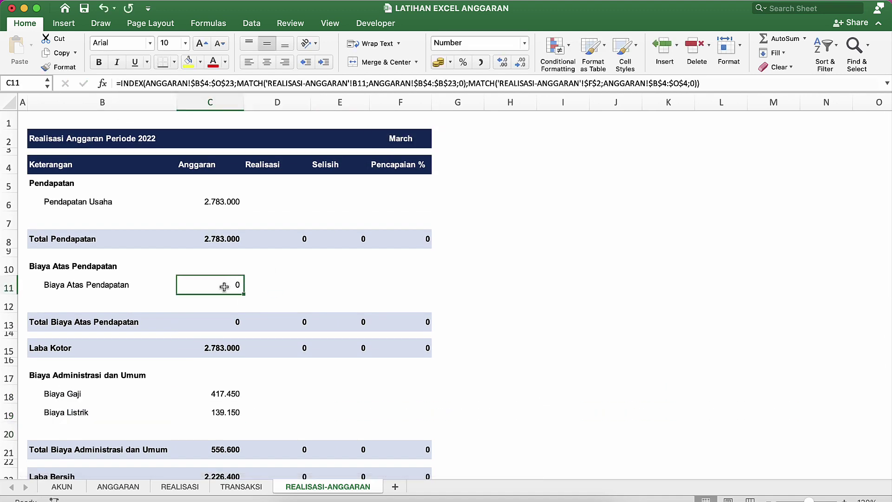
click(107, 287)
click(417, 136)
click(436, 141)
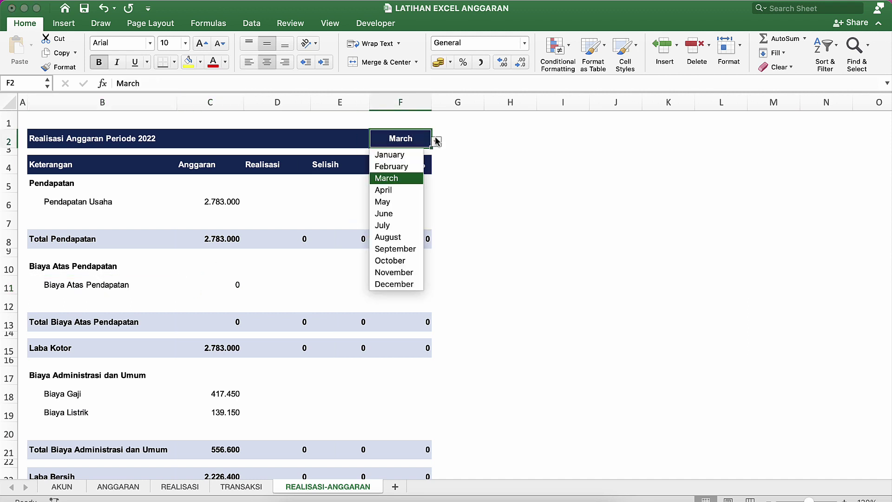
click(394, 156)
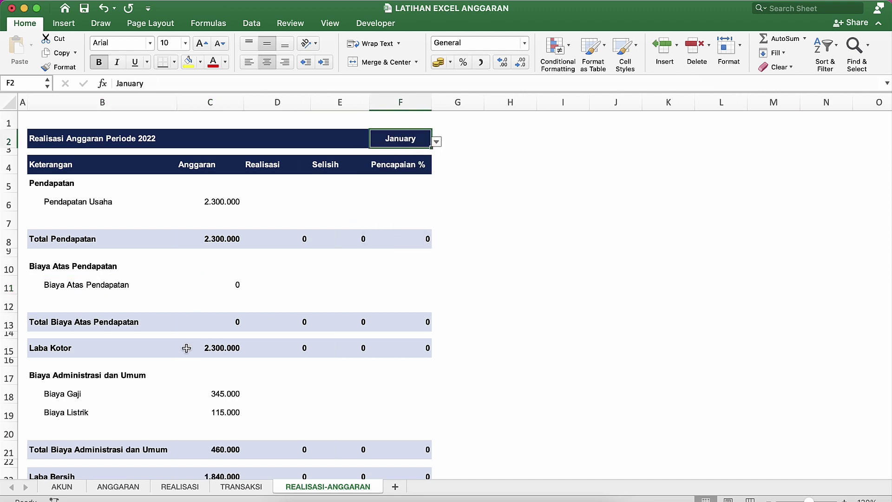
Re-link the Biaya Atas Pendapatan label in B11 of the ANGGARAN sheet to AKUN!C6.
click(118, 487)
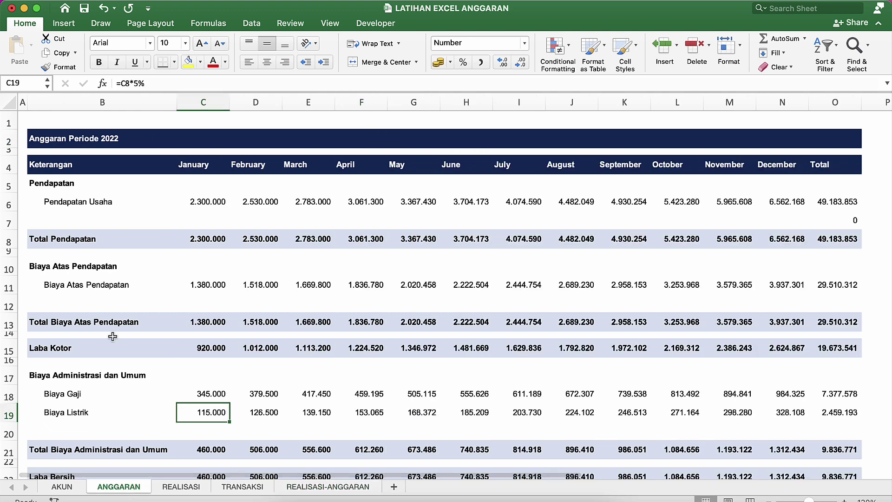
click(87, 282)
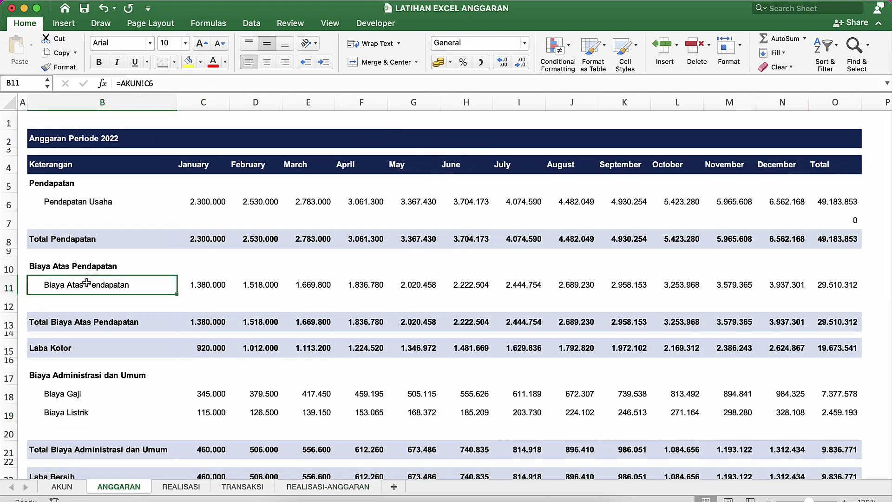
text(=)
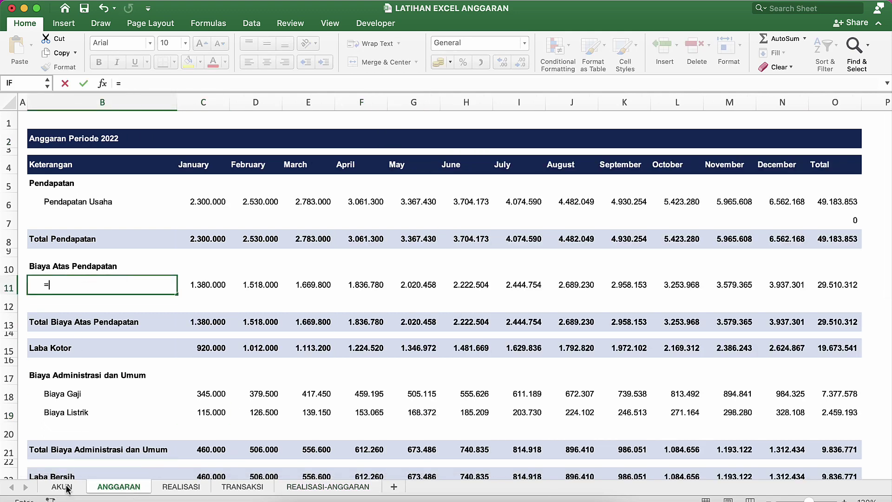
click(61, 487)
click(105, 222)
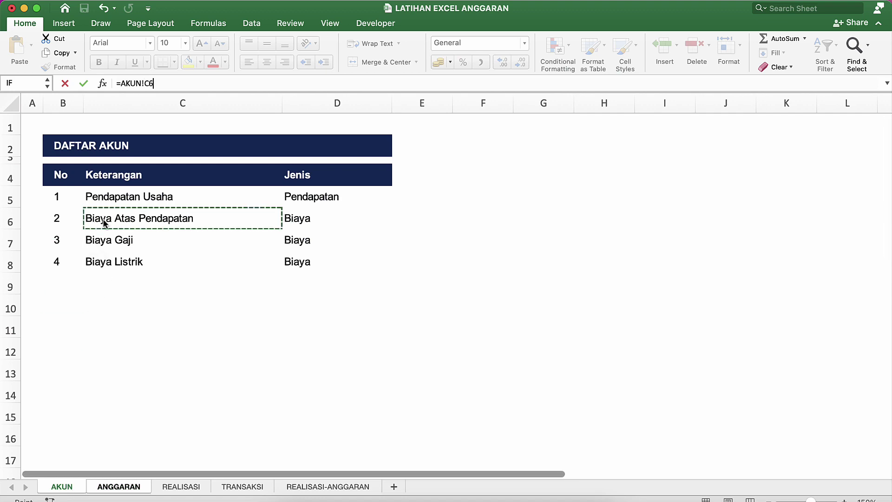
key(Return)
click(87, 282)
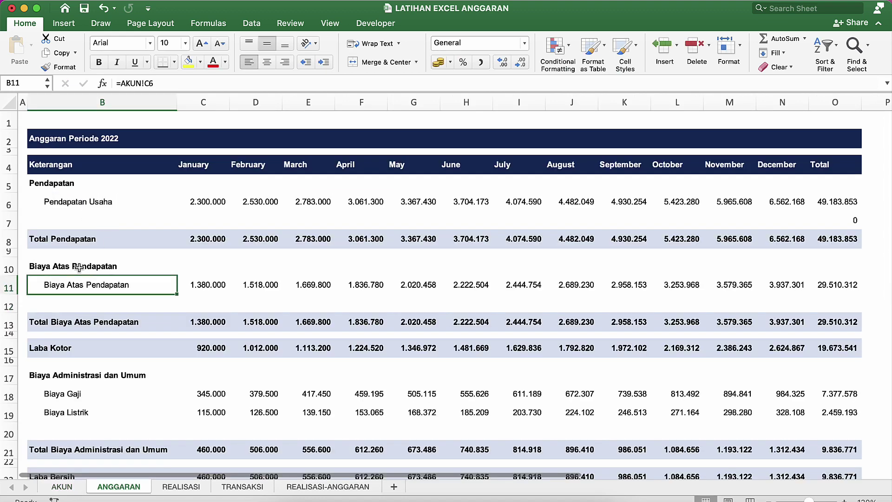
click(79, 267)
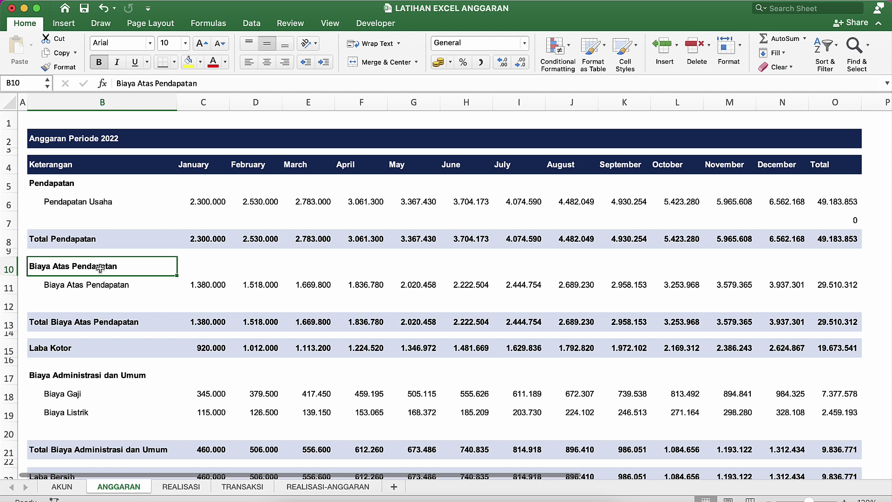
double_click(100, 267)
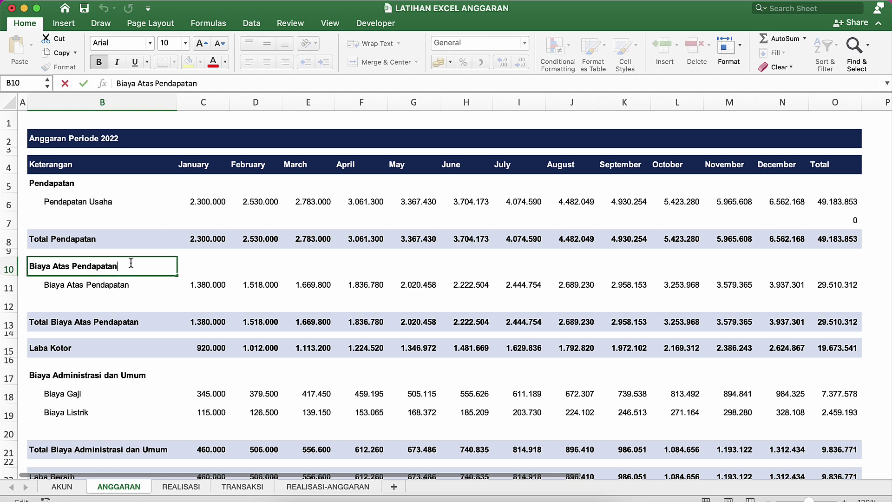
key(BackSpace)
key(BackSpace)
key(BackSpace)
key(BackSpace)
key(BackSpace)
key(BackSpace)
key(BackSpace)
key(BackSpace)
key(BackSpace)
key(BackSpace)
key(BackSpace)
key(BackSpace)
key(BackSpace)
key(BackSpace)
key(BackSpace)
key(BackSpace)
key(BackSpace)
key(BackSpace)
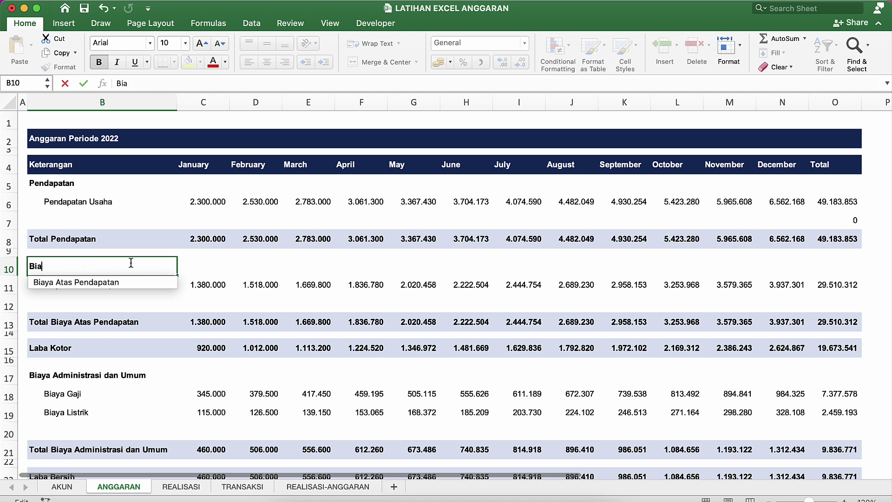
key(BackSpace)
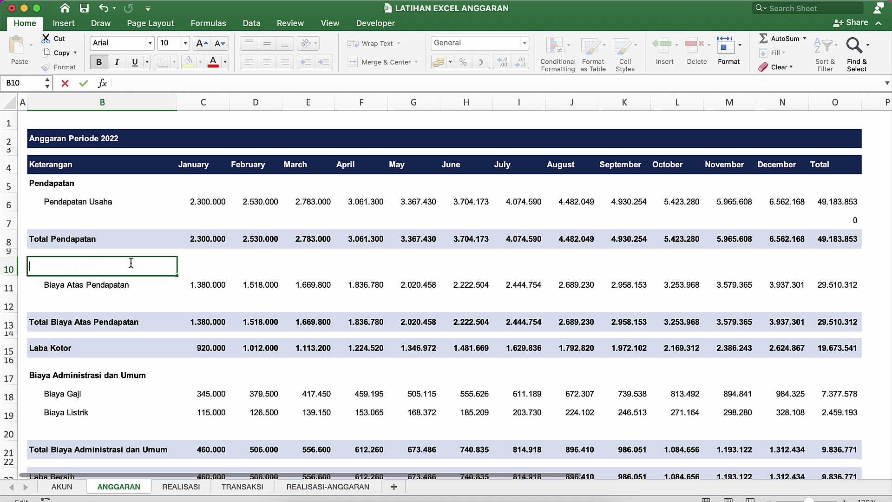
key(Escape)
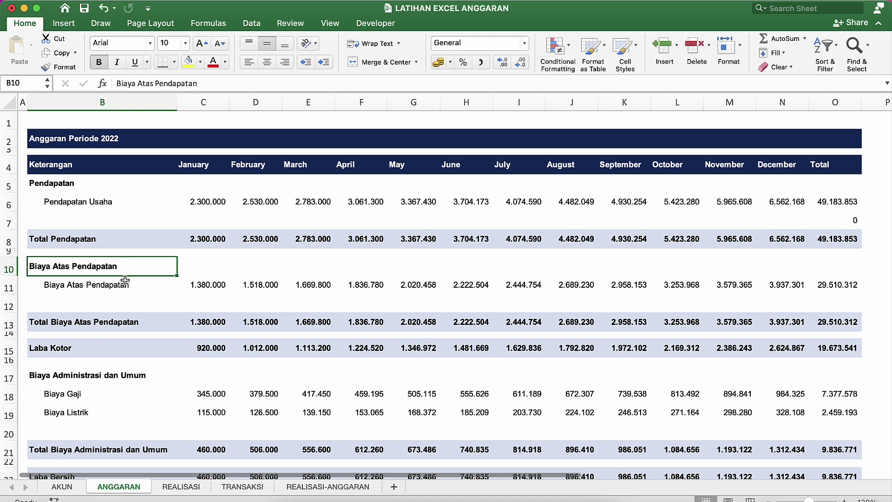
Rename account 2 in C6 of the AKUN sheet to Harga Pokok Penjualan.
click(123, 284)
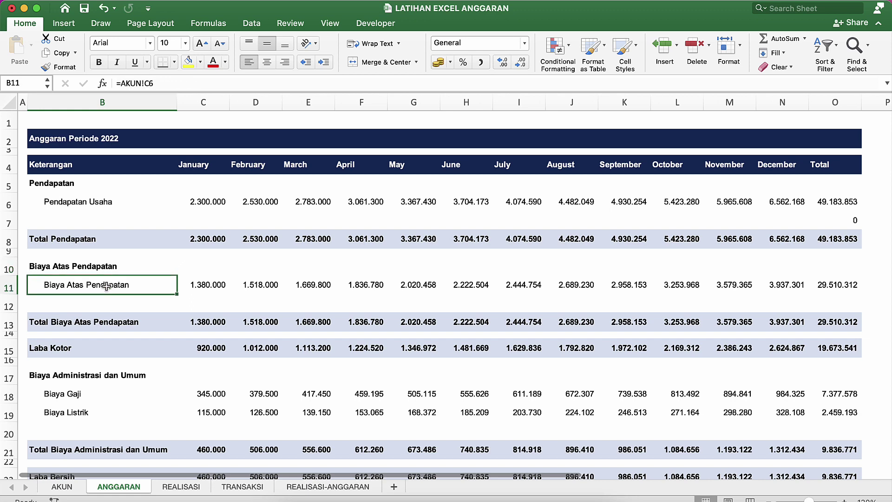
click(65, 486)
click(110, 223)
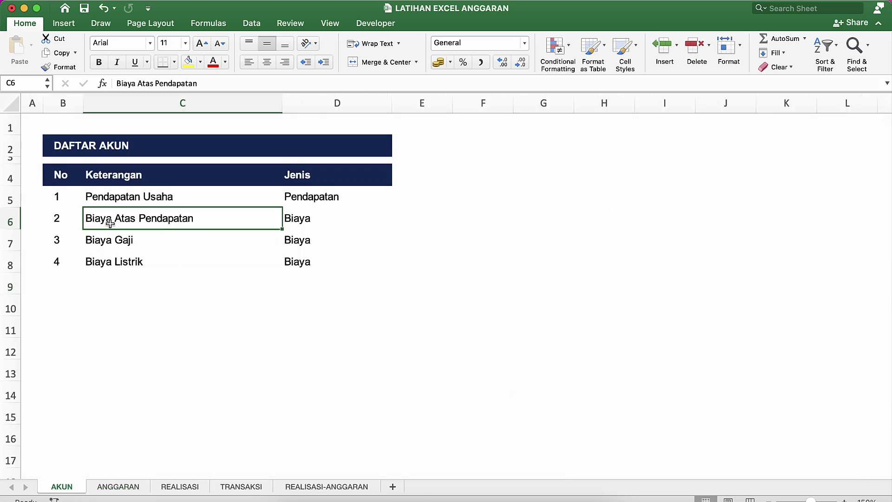
text(Harga Poko)
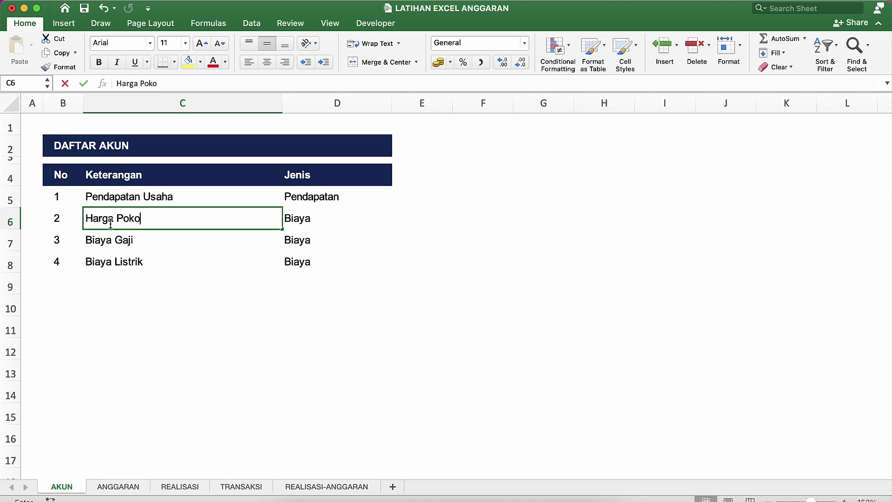
text(k Penjualan)
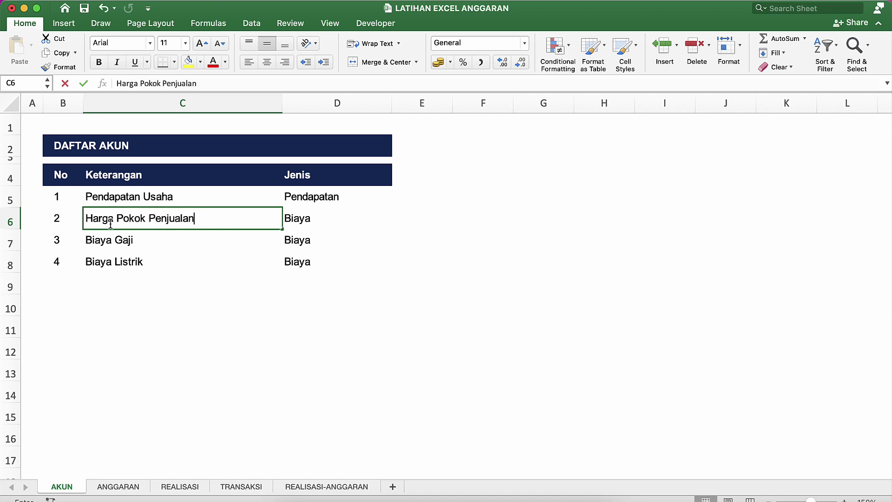
key(Return)
click(186, 269)
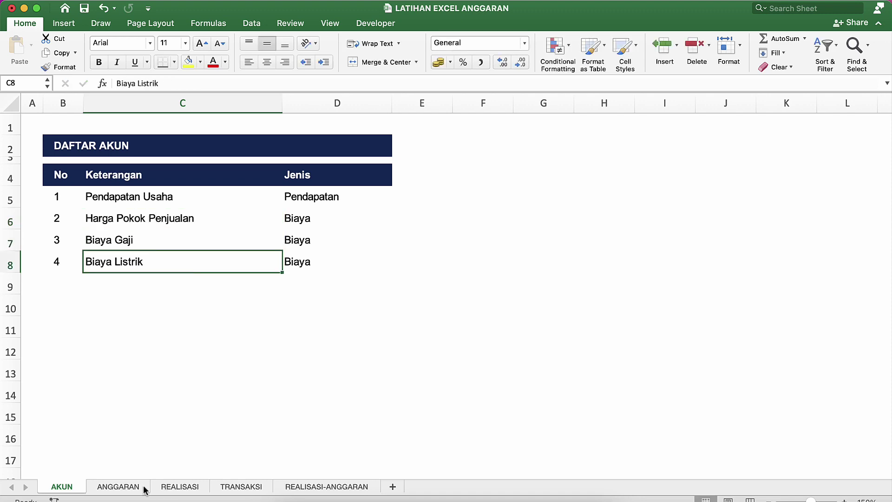
Check the cost account label in row 11 of the ANGGARAN, REALISASI and REALISASI-ANGGARAN sheets.
click(119, 487)
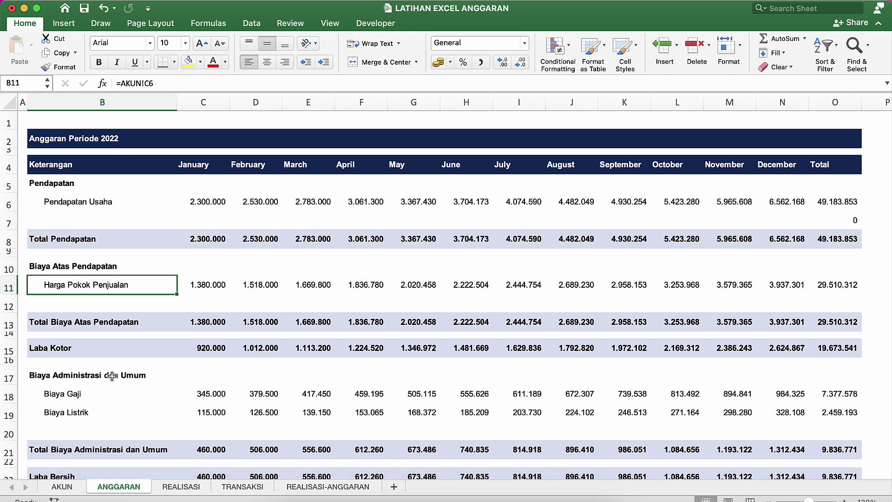
click(178, 487)
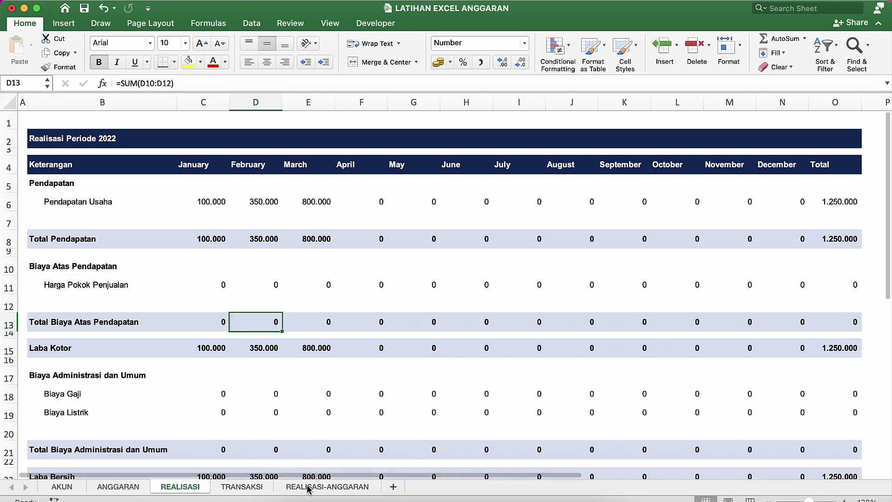
click(60, 266)
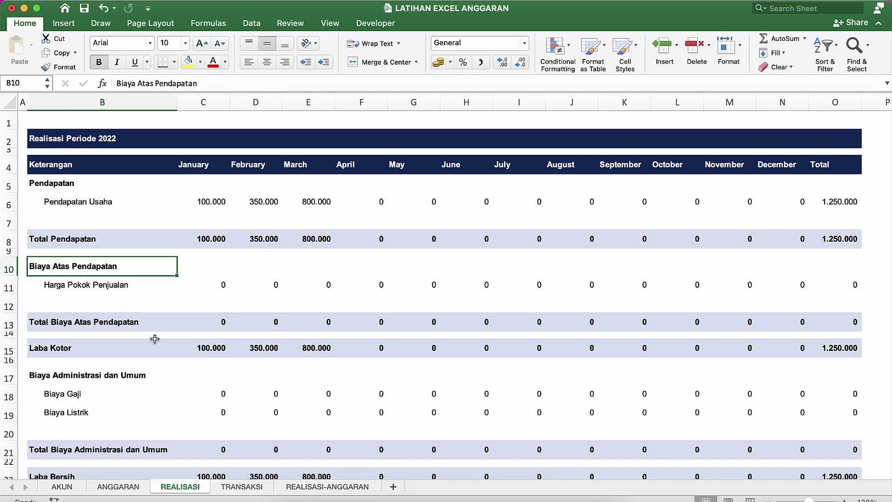
click(328, 487)
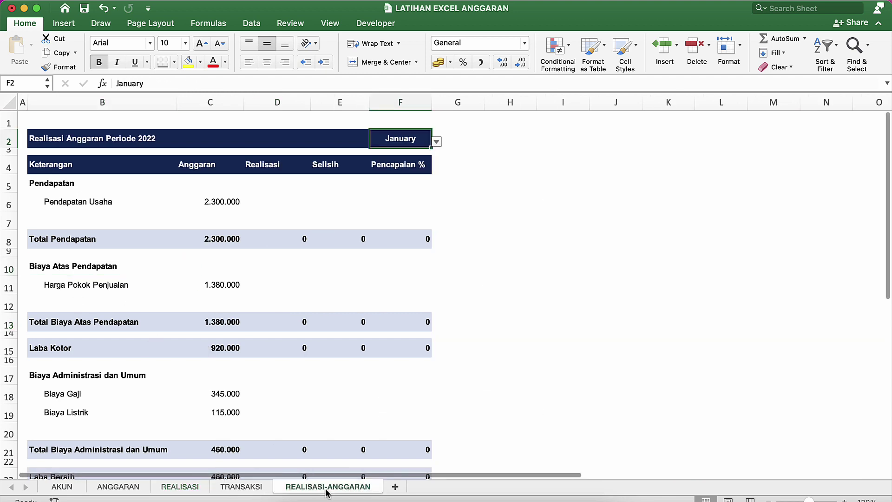
Review the Anggaran column formulas from C6 down to C19 in the REALISASI-ANGGARAN sheet.
click(212, 285)
click(213, 189)
click(216, 204)
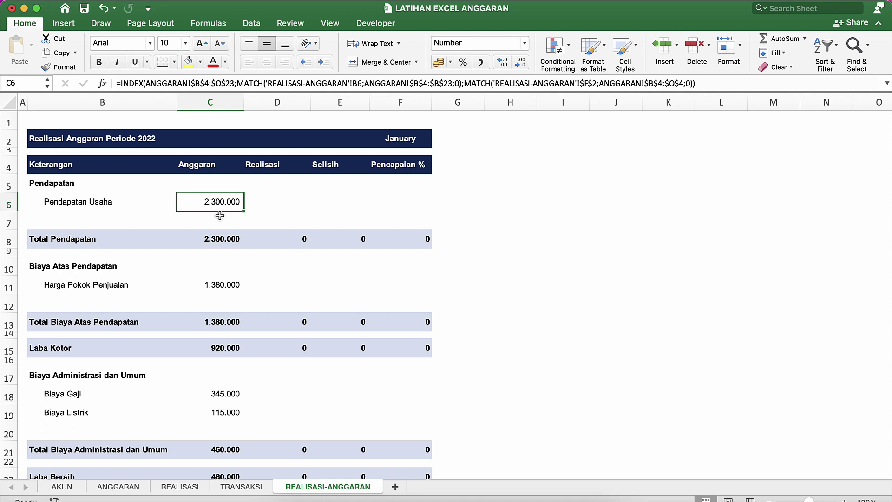
key(Down)
key(Down)
key(Down)
key(Down)
key(Down)
key(Down)
key(Down)
key(Down)
key(Down)
key(Down)
key(Down)
key(Down)
key(Down)
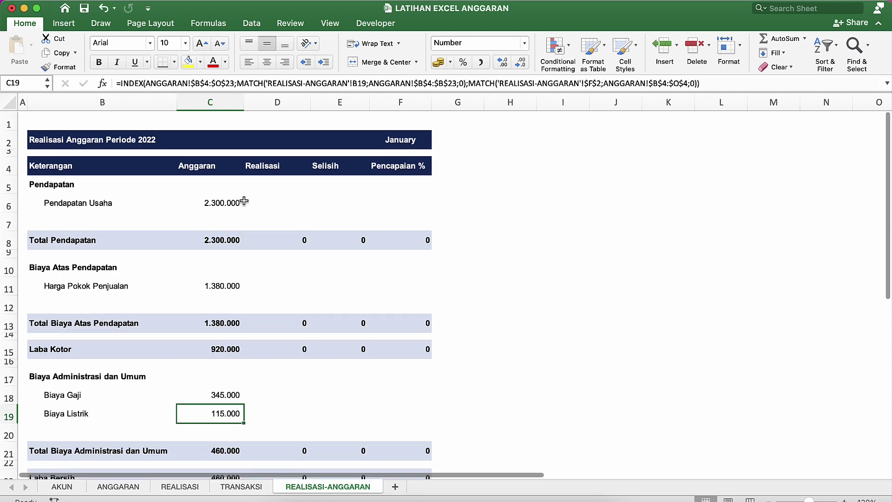
Switch the report month in F2 to February and on to March to test the budget figures.
click(434, 138)
click(422, 138)
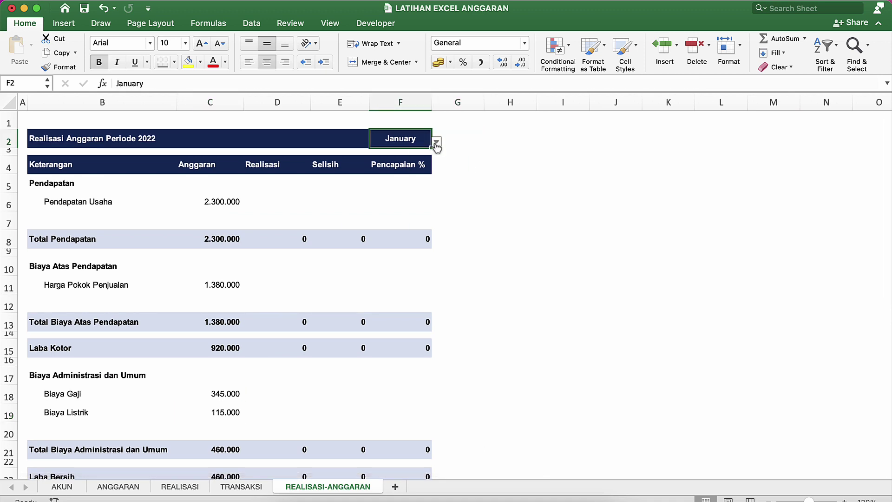
click(436, 140)
click(404, 161)
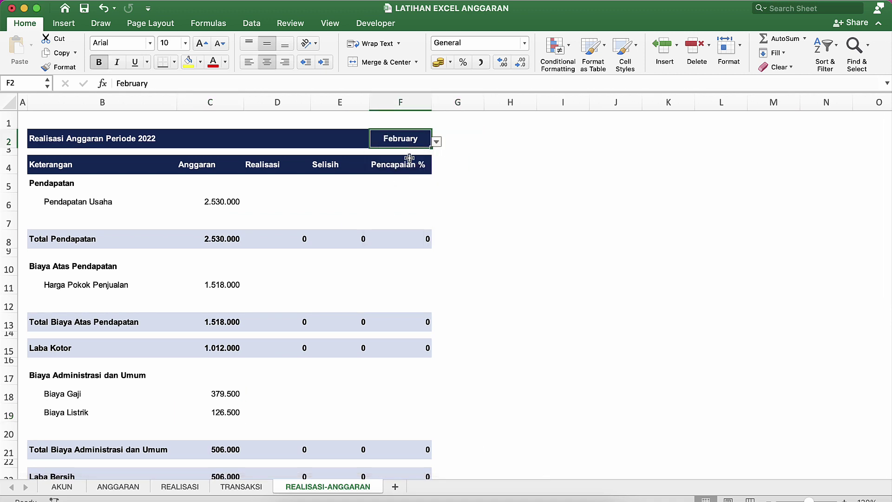
click(436, 141)
click(401, 178)
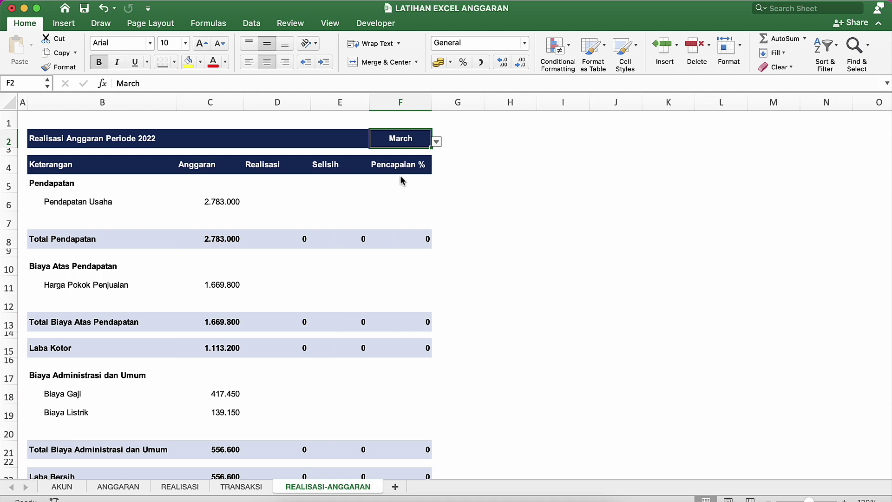
Start an INDEX formula in D6 for Realisasi Pendapatan Usaha, with the absolute range REALISASI!$B$4:$O$23 as its array.
click(293, 195)
click(254, 156)
click(265, 186)
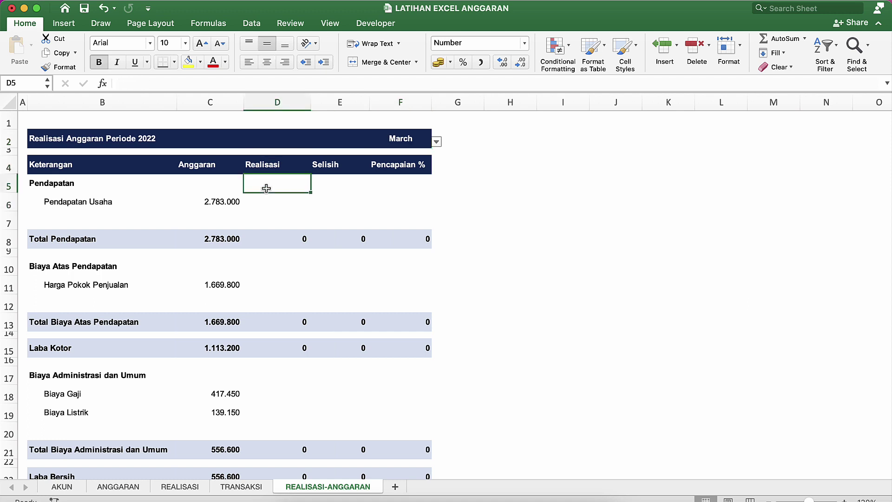
click(266, 200)
click(229, 201)
click(272, 201)
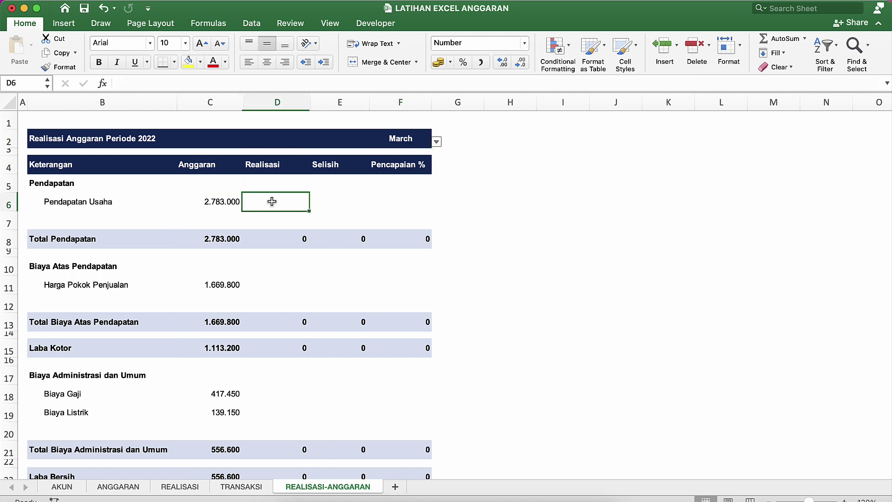
text(=inde)
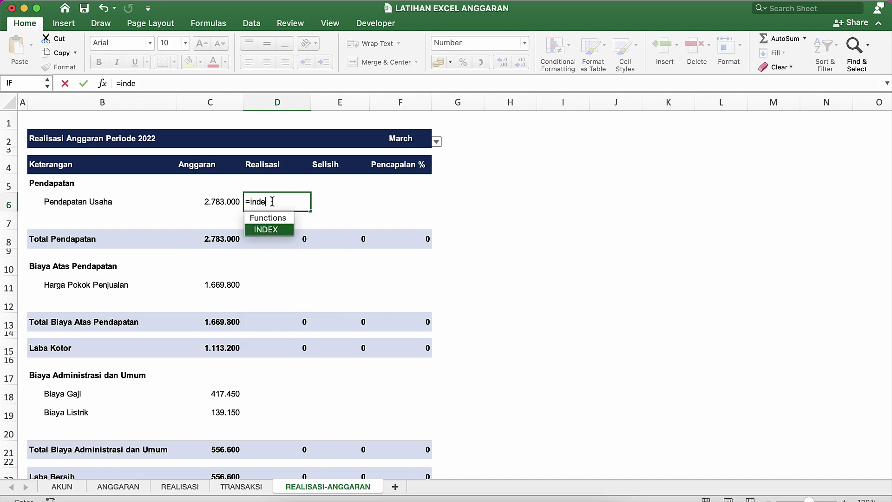
key(Tab)
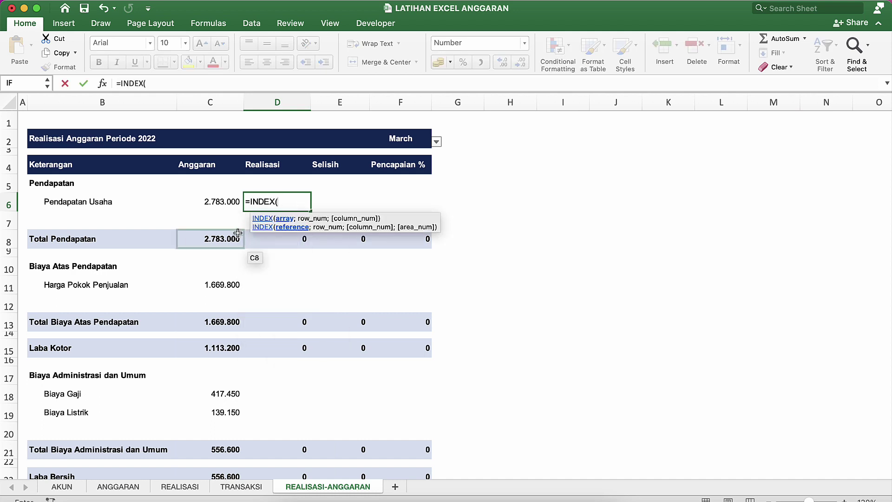
click(180, 488)
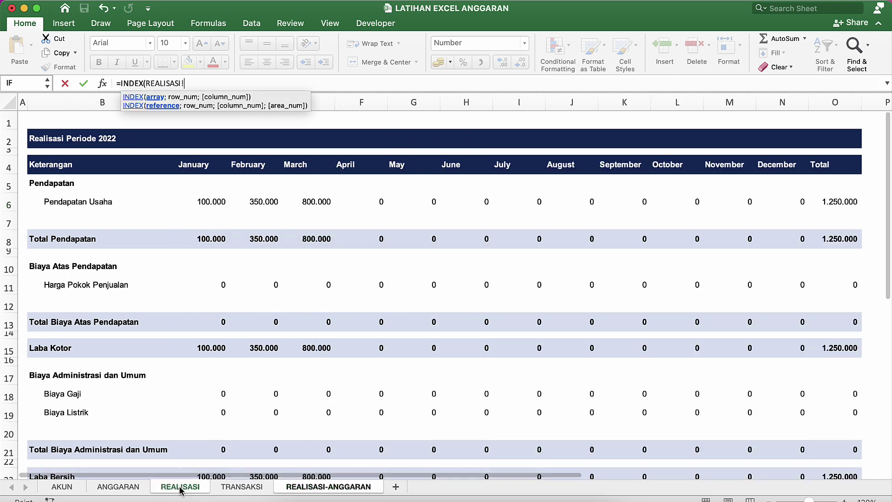
click(64, 167)
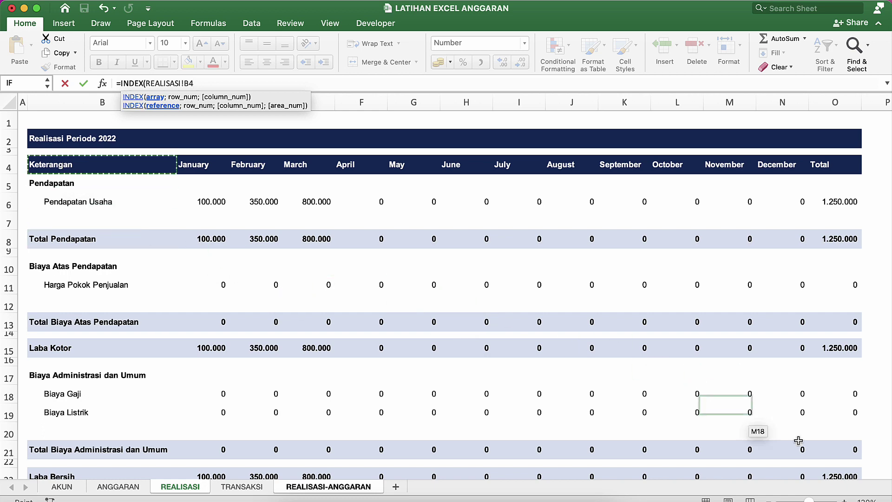
scroll(809, 409, down, 3)
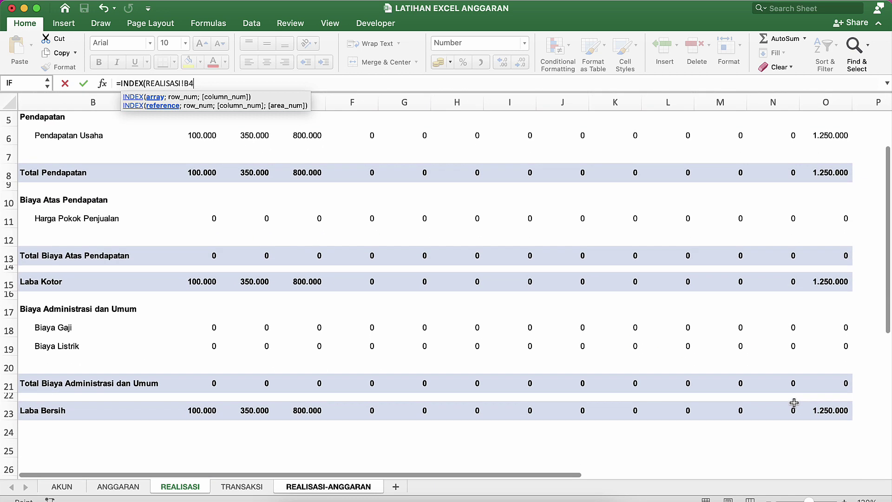
shift+click(823, 409)
scroll(588, 269, up, 3)
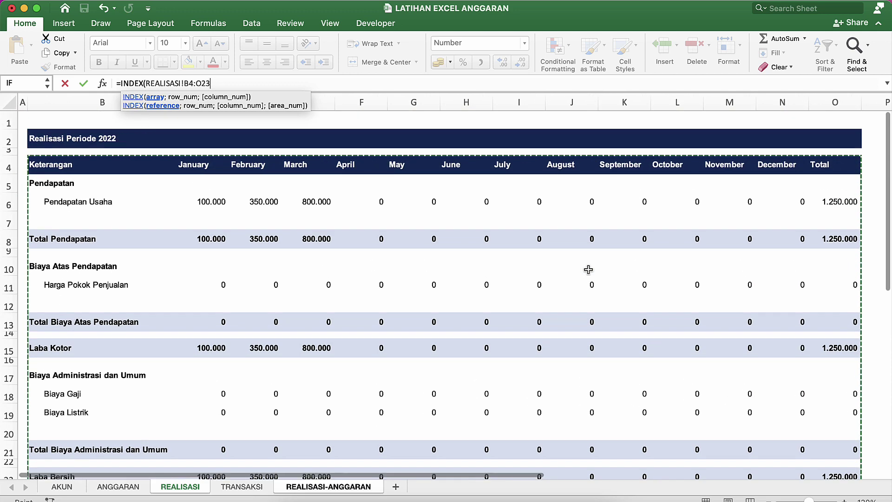
key(F4)
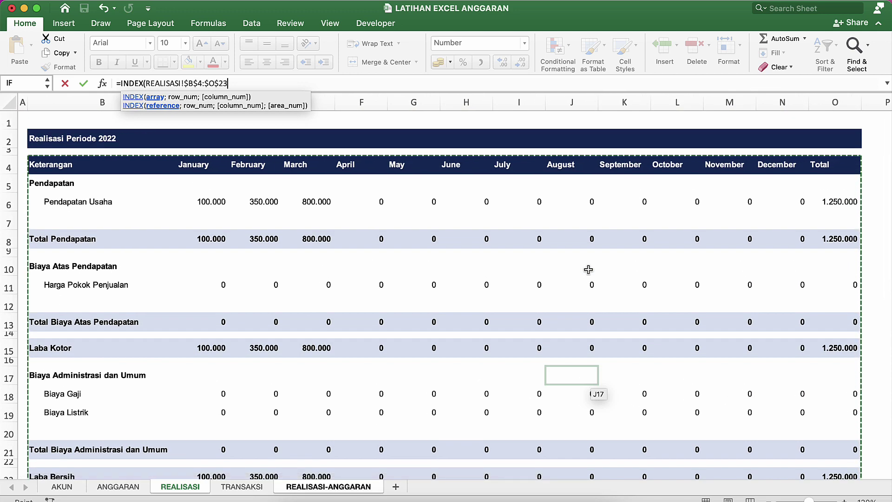
Add a MATCH function as the row argument, with B6 of the REALISASI-ANGGARAN sheet as lookup value.
text(;)
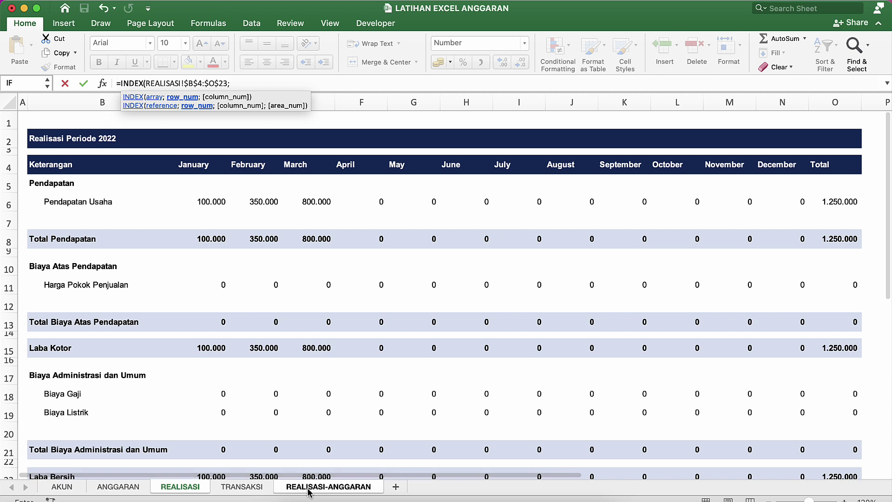
text(MATCH()
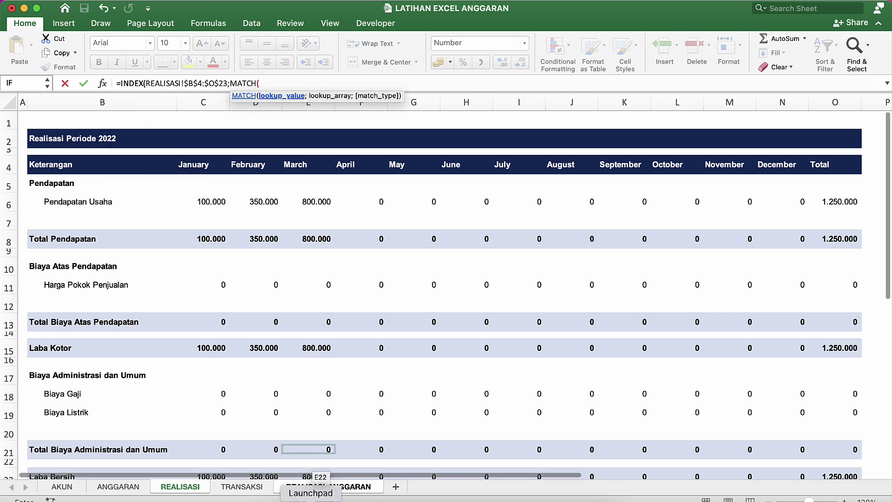
click(300, 486)
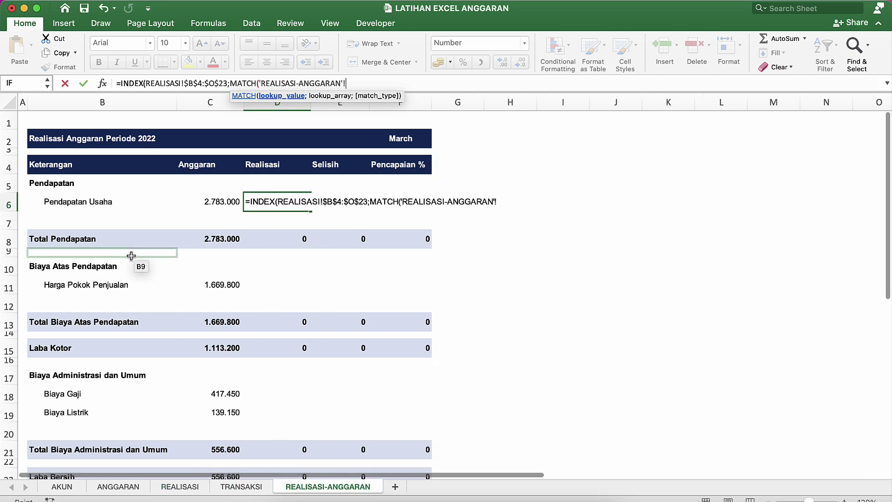
click(86, 203)
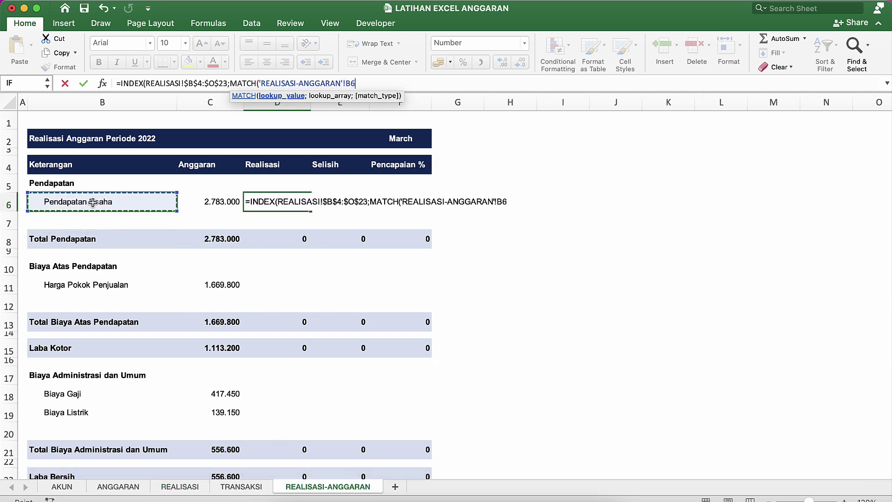
text(;)
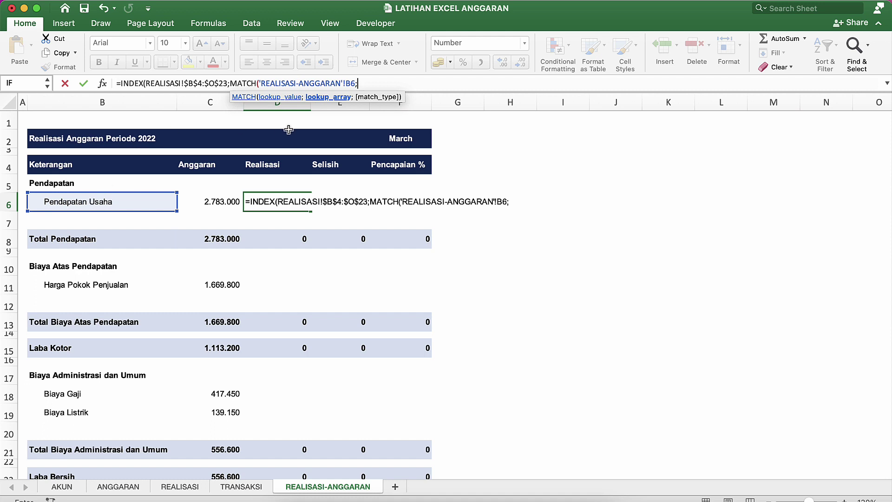
Complete the row MATCH in D6's formula with the absolute lookup array REALISASI!$B$4:$B$23 and match type 0.
click(176, 486)
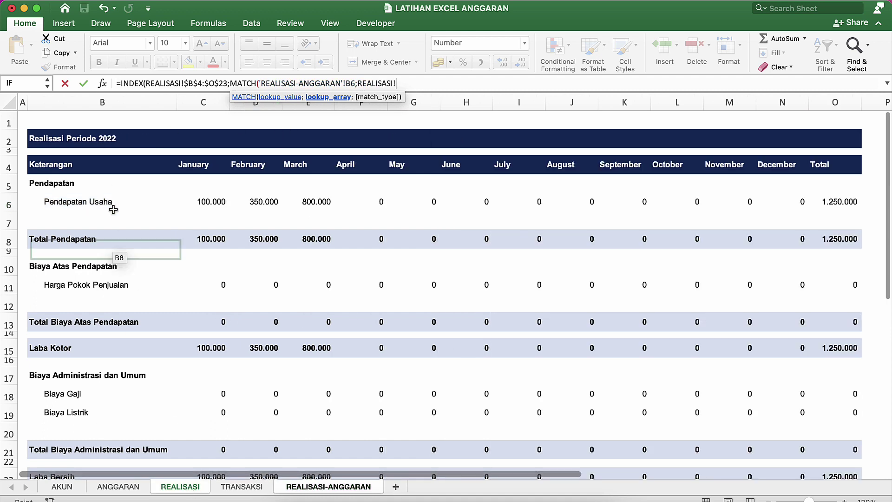
click(51, 163)
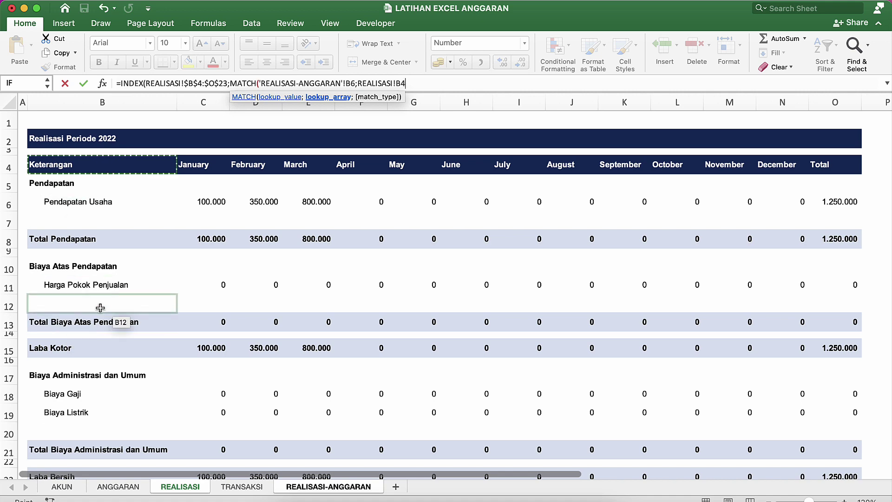
scroll(95, 365, down, 3)
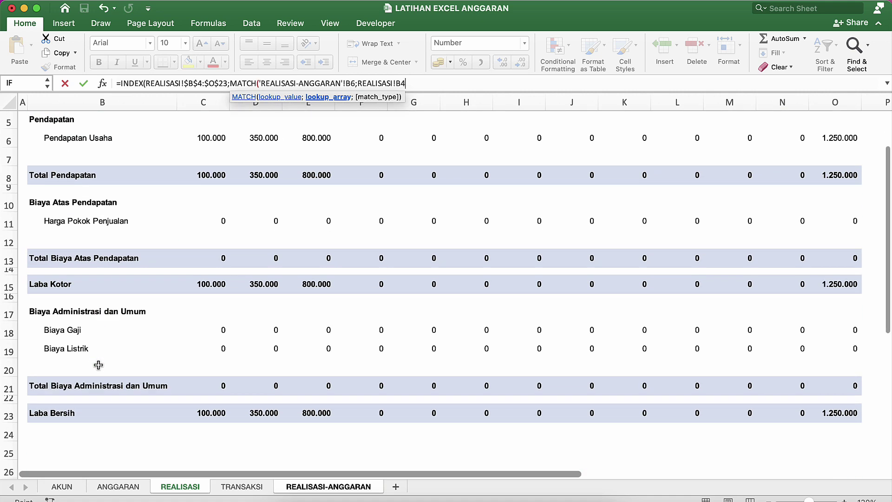
shift+click(95, 413)
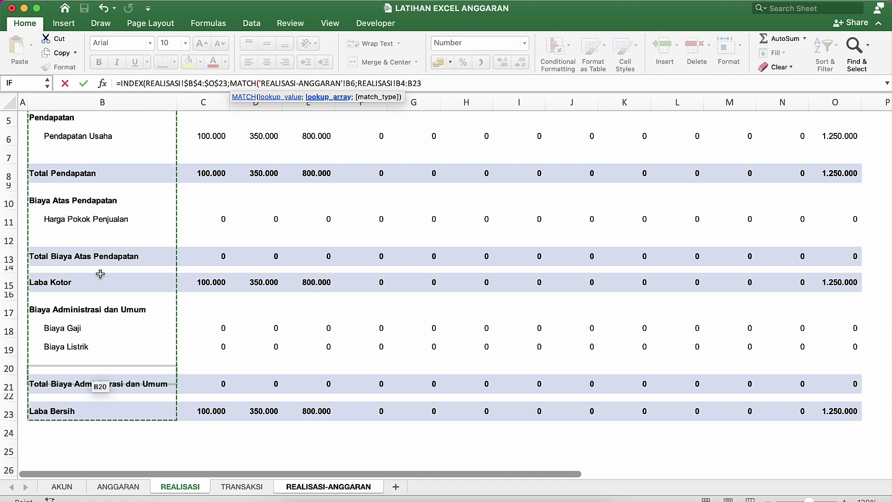
scroll(100, 258, up, 3)
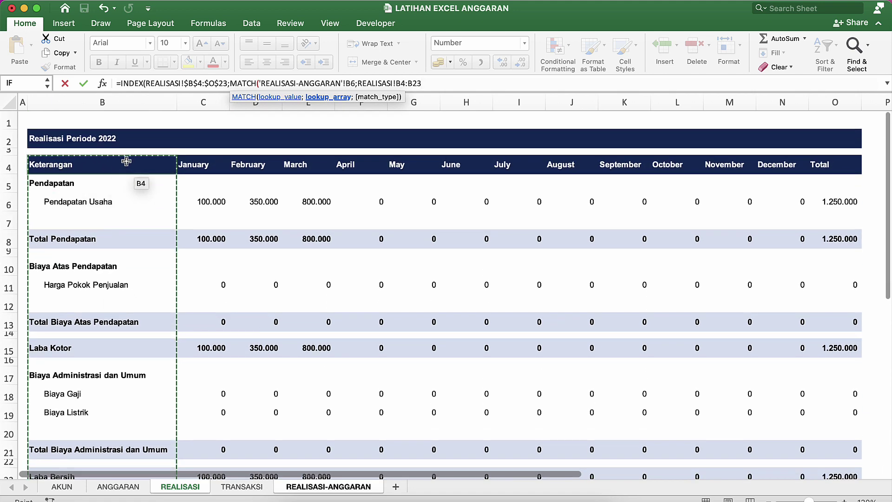
key(F4)
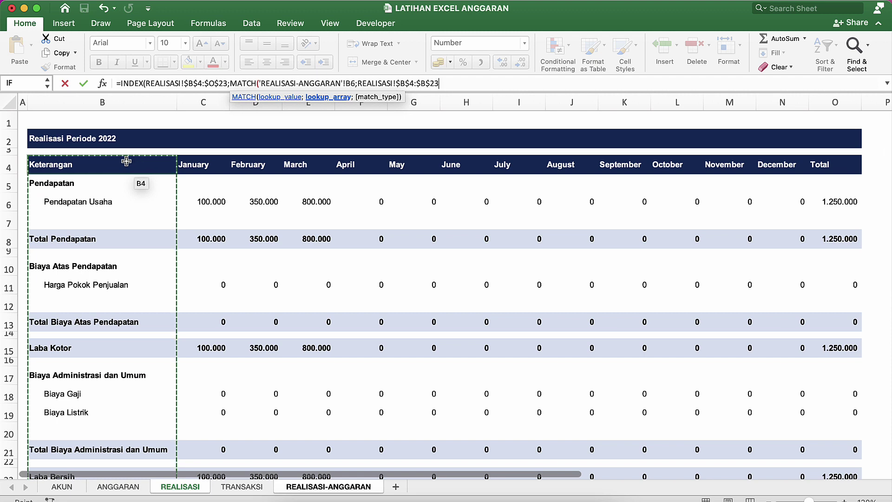
text(;)
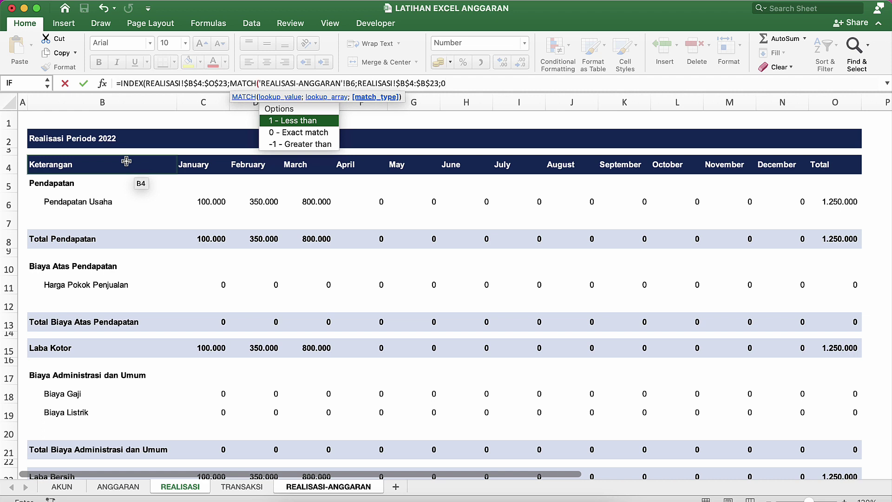
text(0))
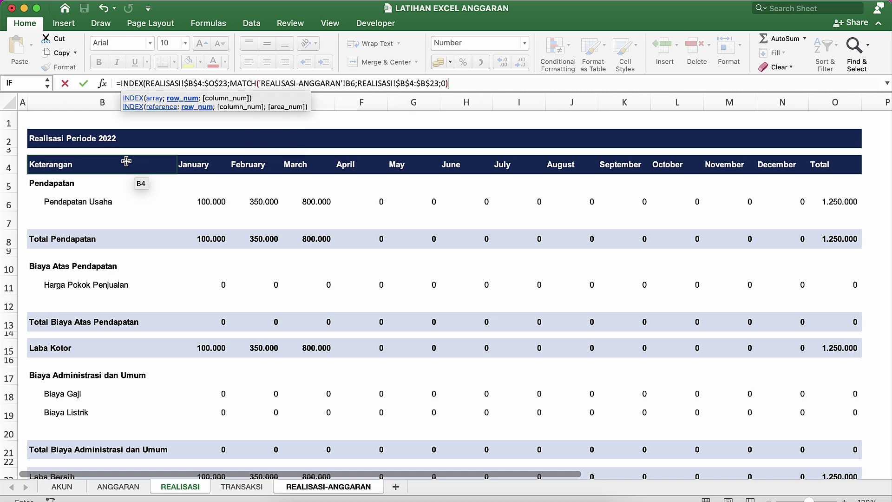
Add a second MATCH as the column argument, using the absolute month cell $F$2 of the REALISASI-ANGGARAN sheet as lookup value.
text(;)
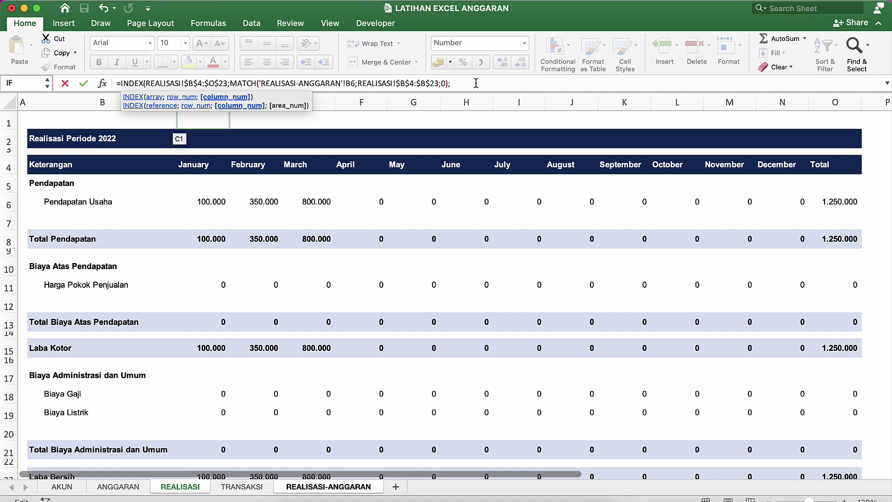
text(MATCH()
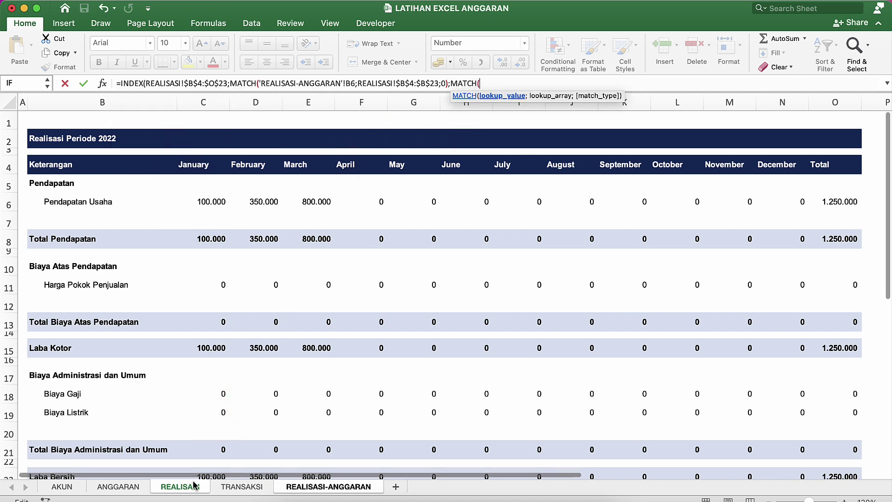
click(282, 488)
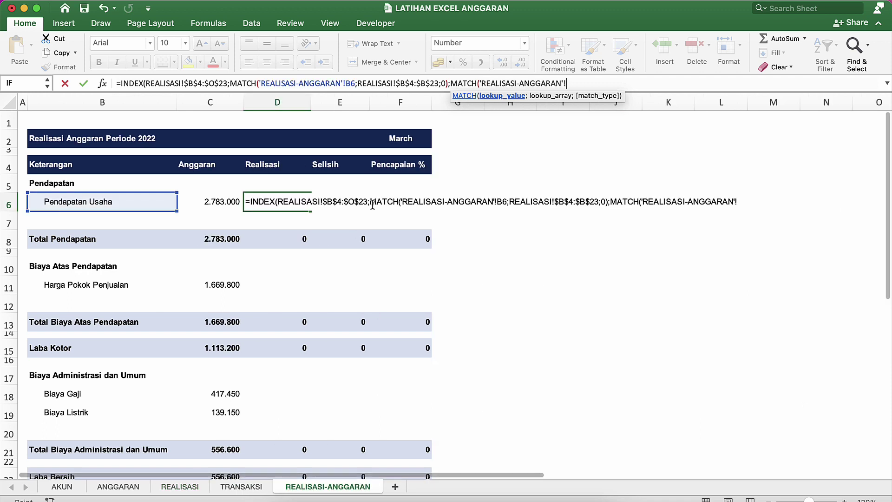
click(403, 136)
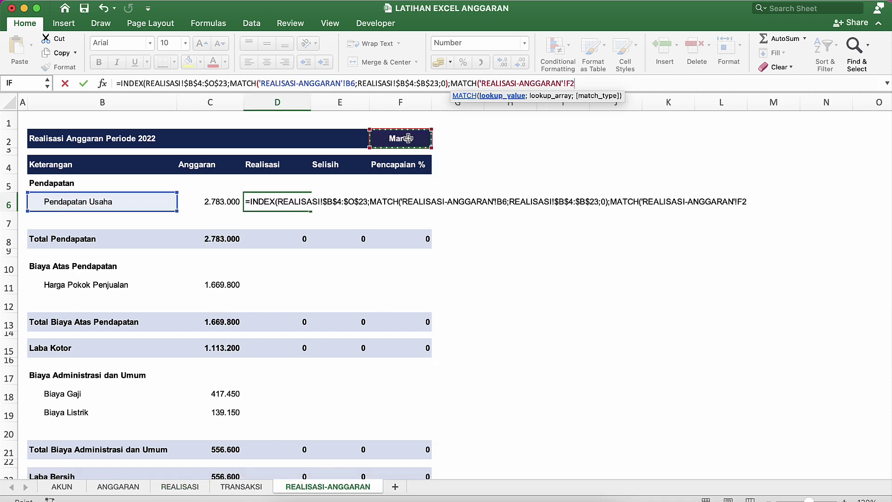
key(F4)
text(;)
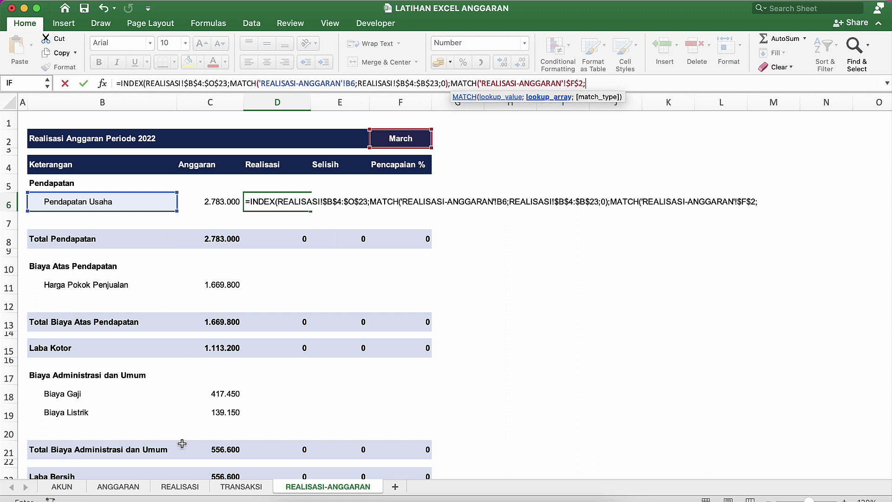
Finish the column MATCH with lookup array REALISASI!$B$4:$O$4 and match type 0, and enter the formula with its closing parenthesis corrected.
click(183, 486)
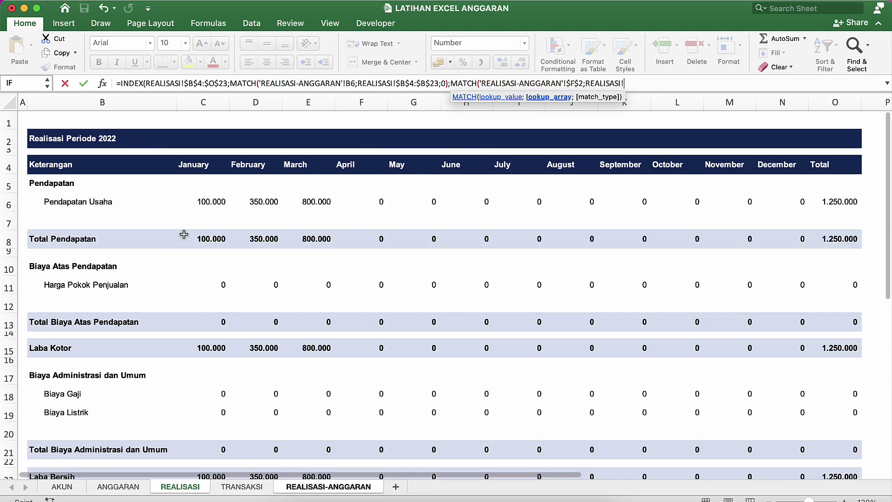
click(56, 162)
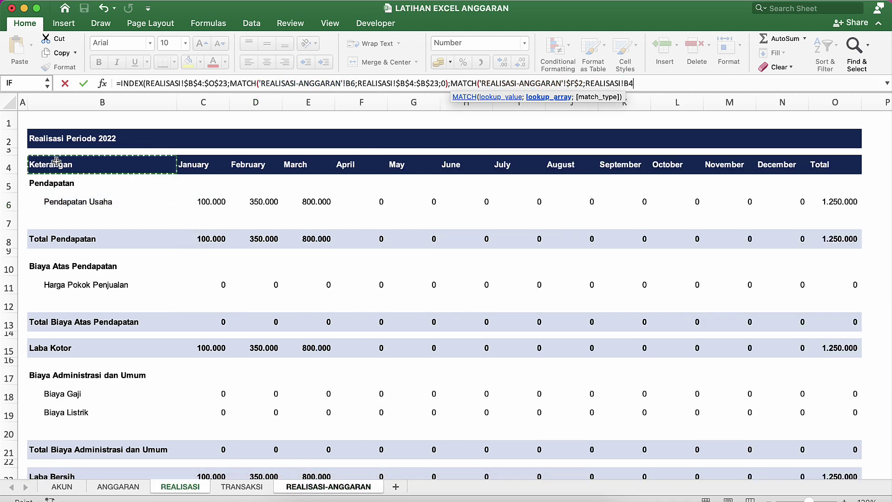
shift+click(832, 163)
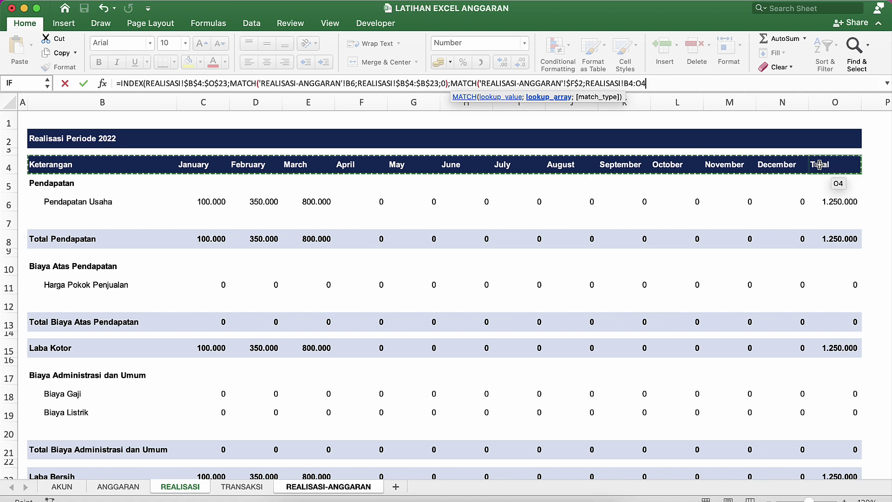
key(F4)
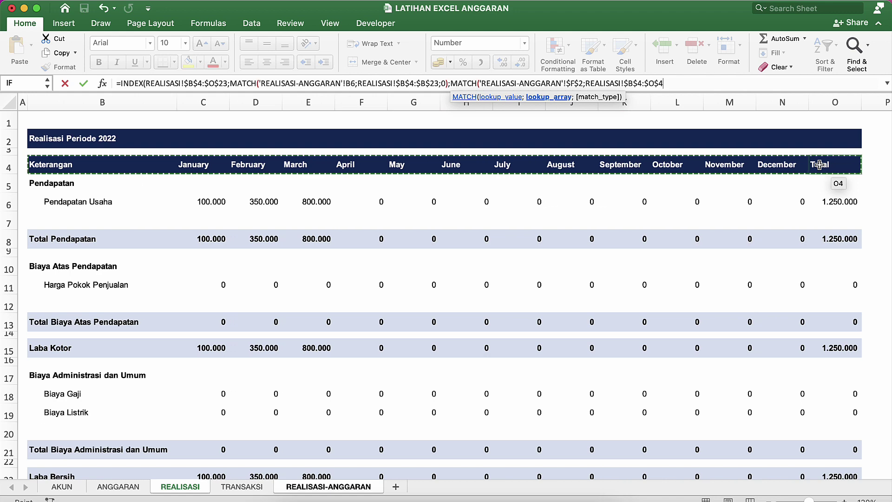
text(;)
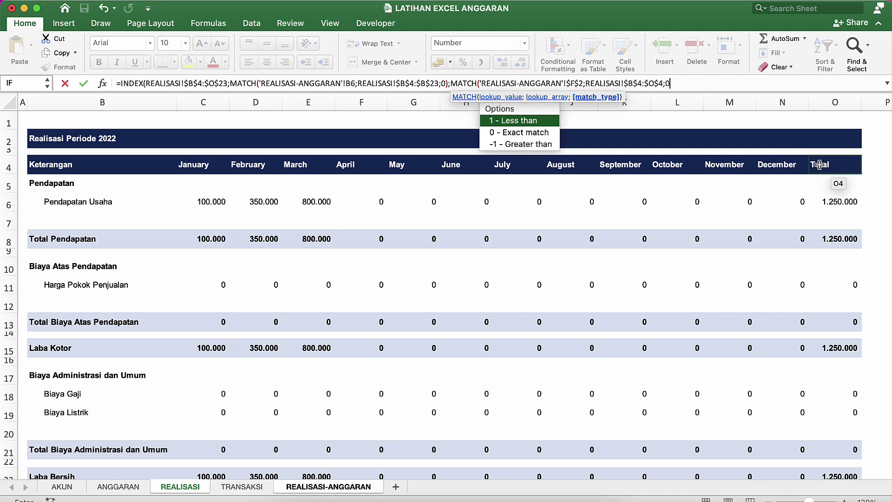
text(0)
key(Return)
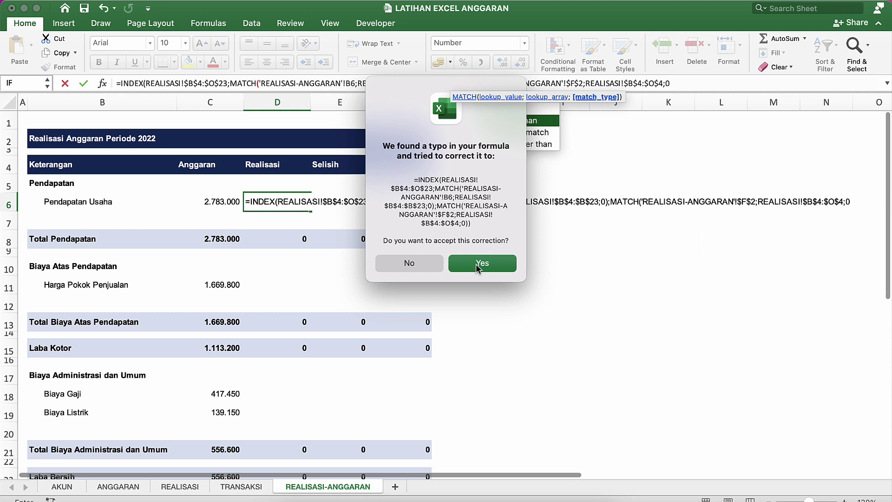
click(478, 269)
Copy the Realisasi formula from D6 to the Harga Pokok Penjualan row in D11.
click(295, 199)
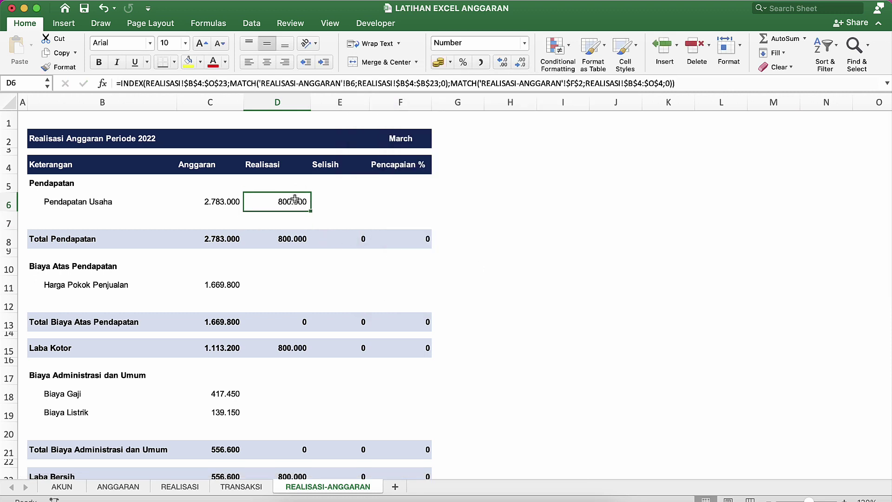
key(cmd+c)
key(Down)
key(Down)
key(Down)
key(Down)
key(Down)
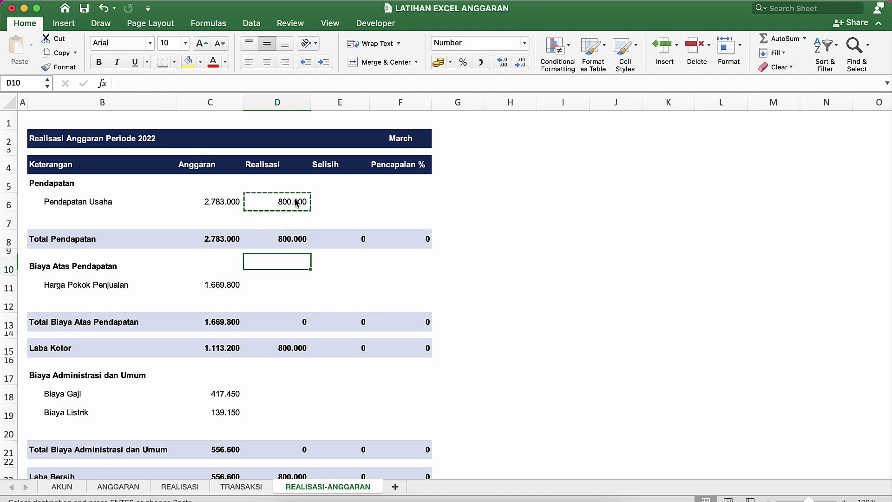
key(cmd+v)
Paste the same Realisasi formula into D18 for Biaya Gaji and D19 for Biaya Listrik.
key(Down)
key(Down)
key(Down)
key(Down)
key(Down)
key(Down)
key(Down)
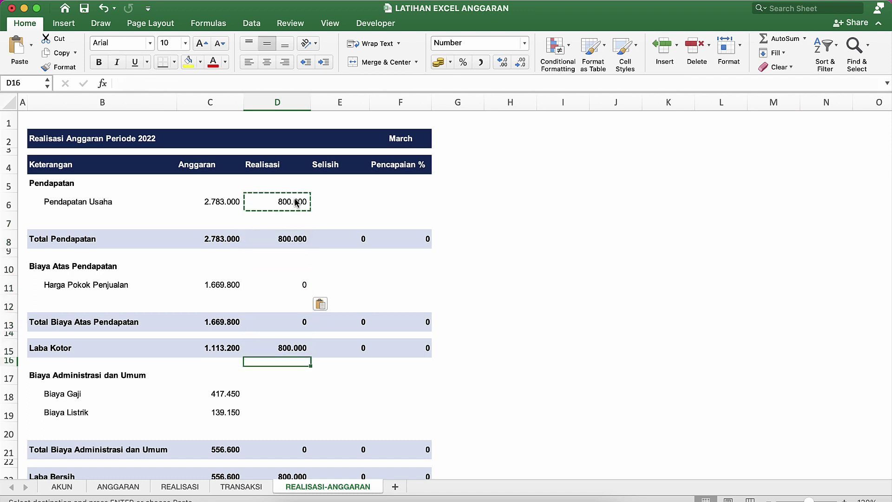
key(cmd+v)
key(Down)
key(cmd+v)
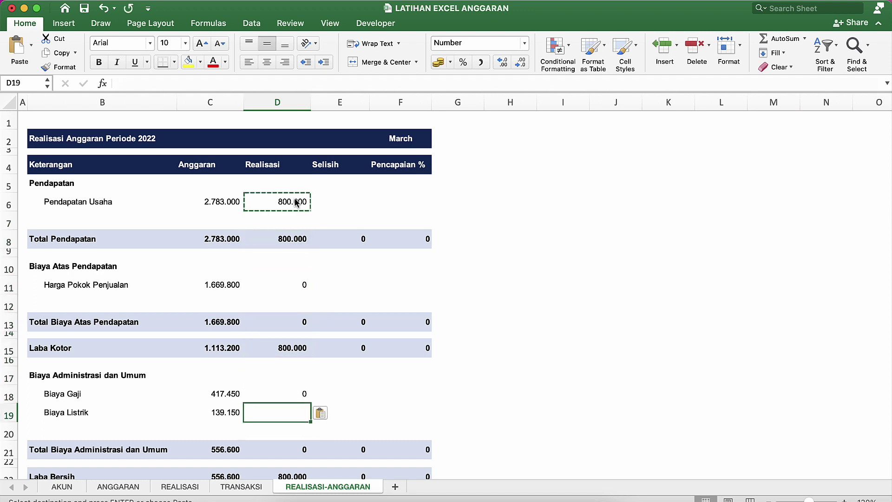
Check the references of the pasted Realisasi formulas in D11 and D18.
scroll(296, 203, down, 3)
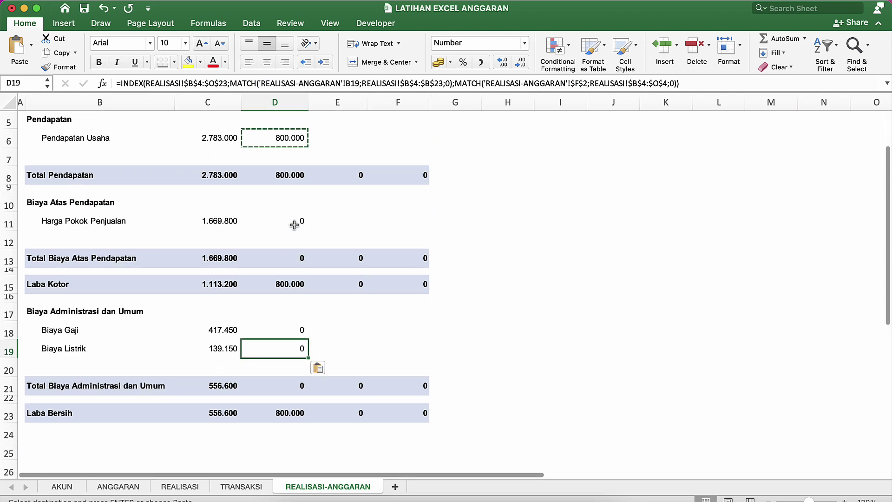
double_click(294, 233)
scroll(286, 276, up, 3)
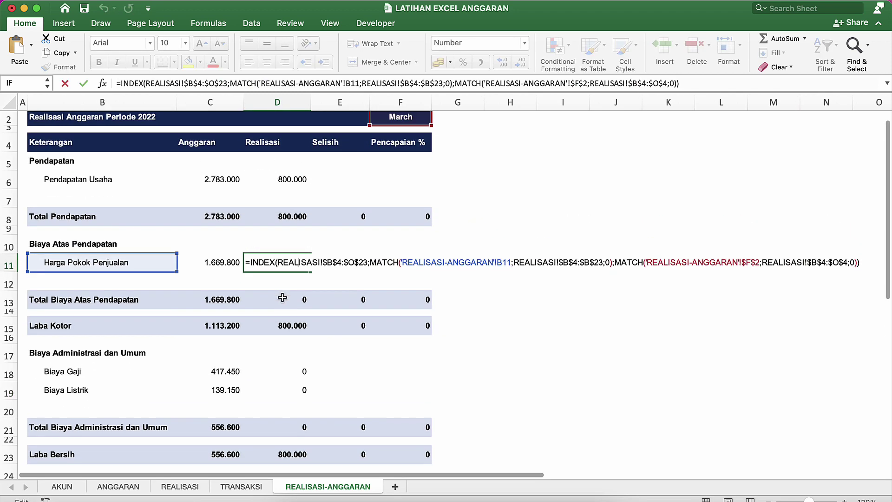
key(Return)
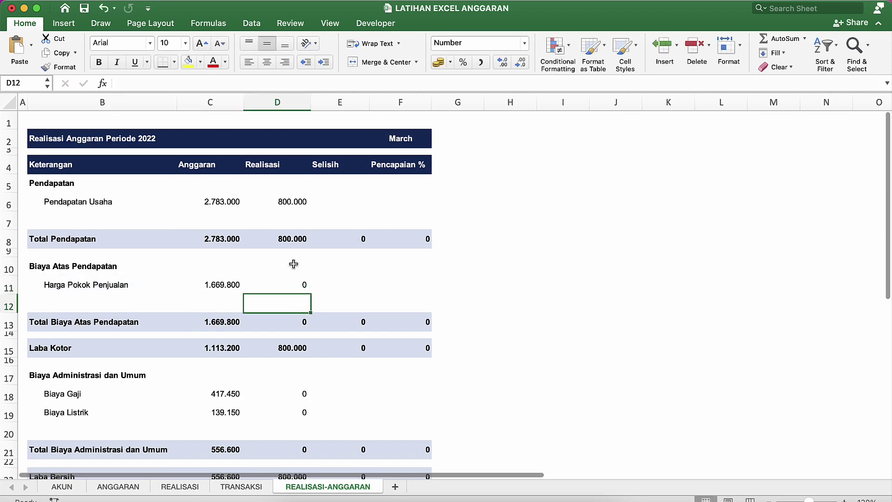
click(299, 285)
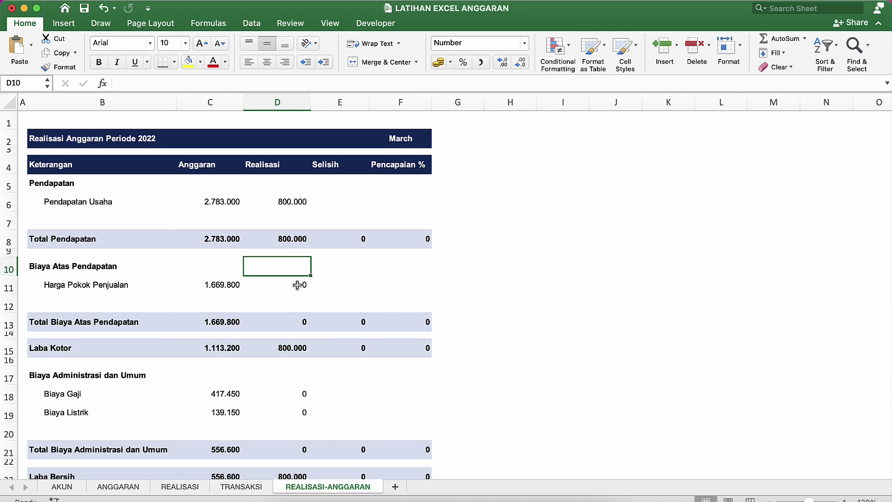
click(279, 323)
click(276, 377)
click(289, 397)
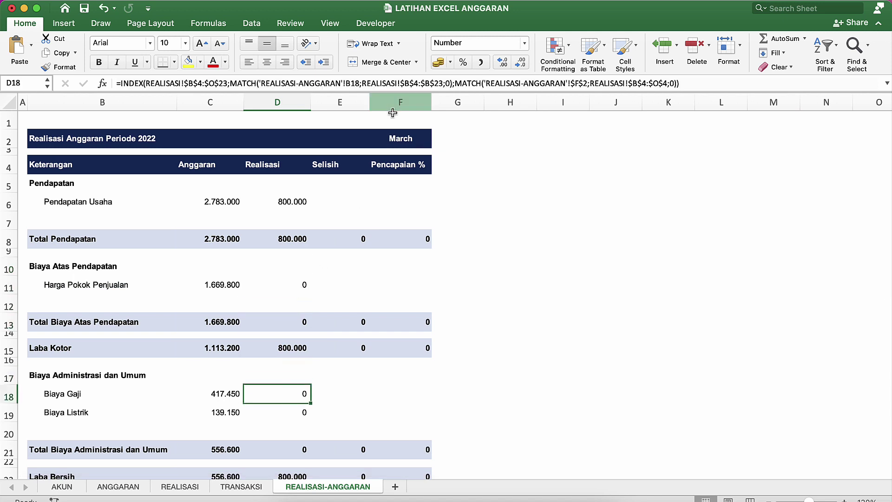
Switch the report month in F2 to January to test the Realisasi figures.
click(419, 140)
click(436, 142)
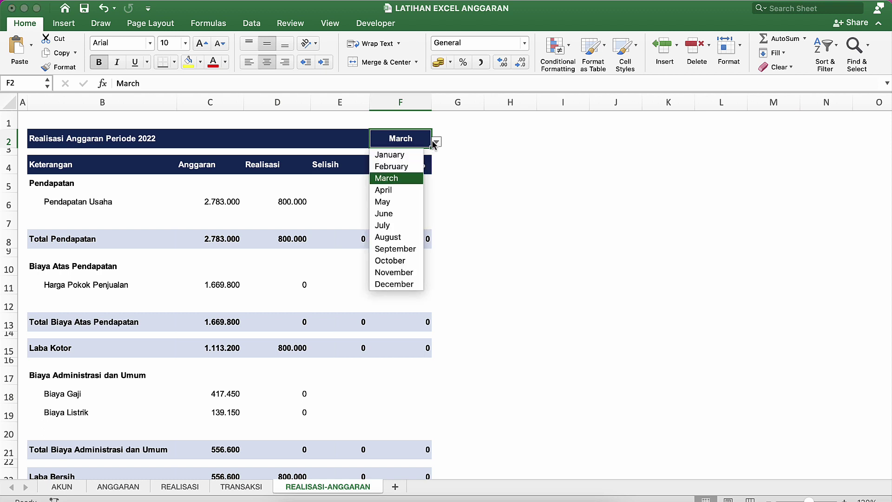
click(390, 155)
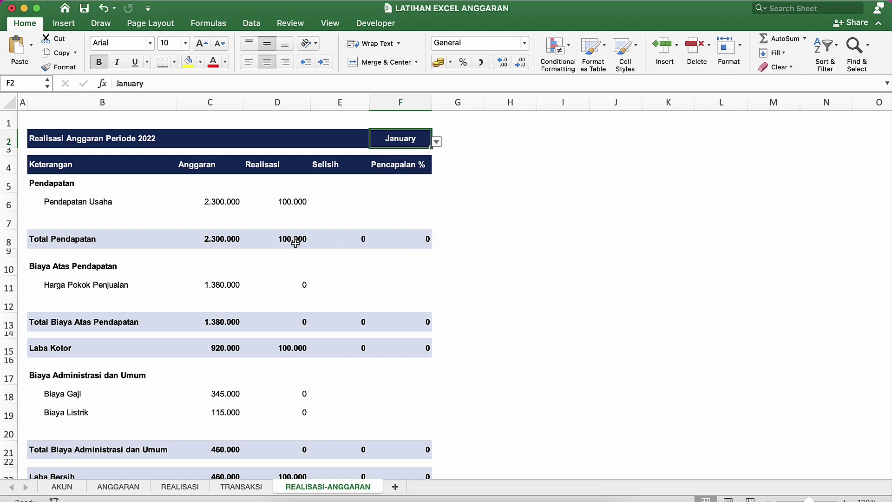
Trace the Harga Pokok Penjualan actual from D11 through the REALISASI sheet's SUMIFS formulas to the entries in the TRANSAKSI sheet.
click(288, 274)
click(295, 287)
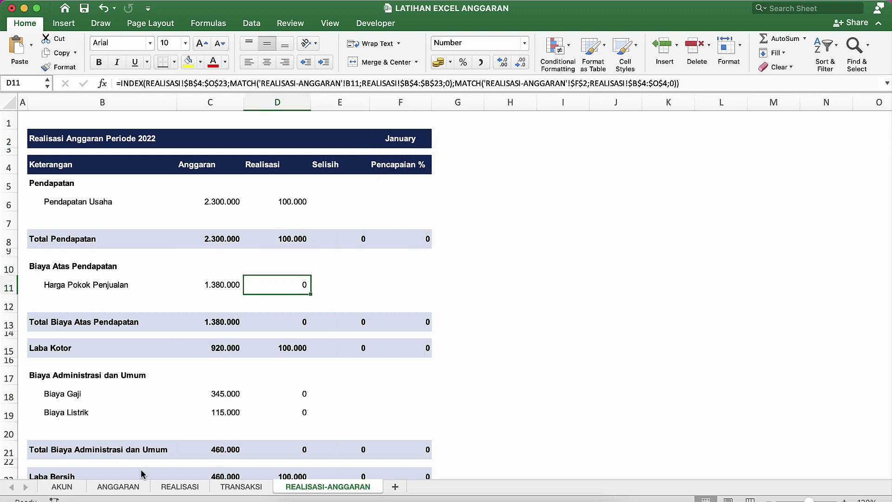
click(171, 485)
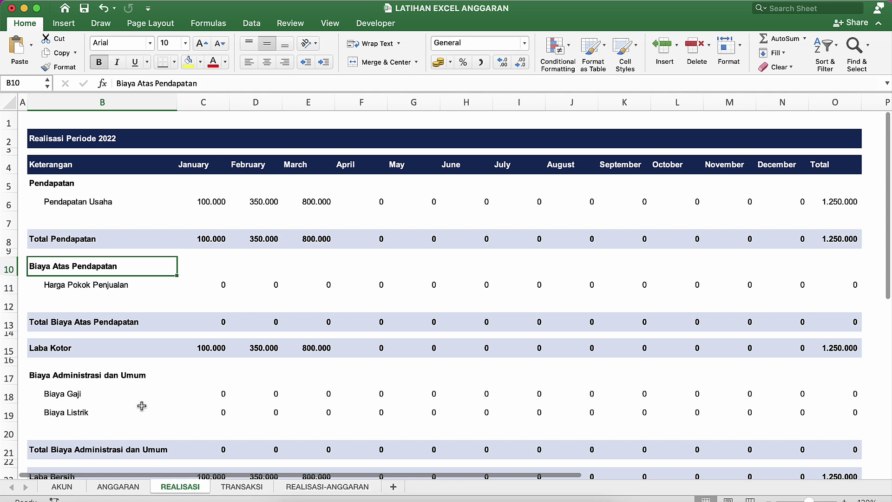
click(106, 286)
click(234, 283)
scroll(234, 284, down, 3)
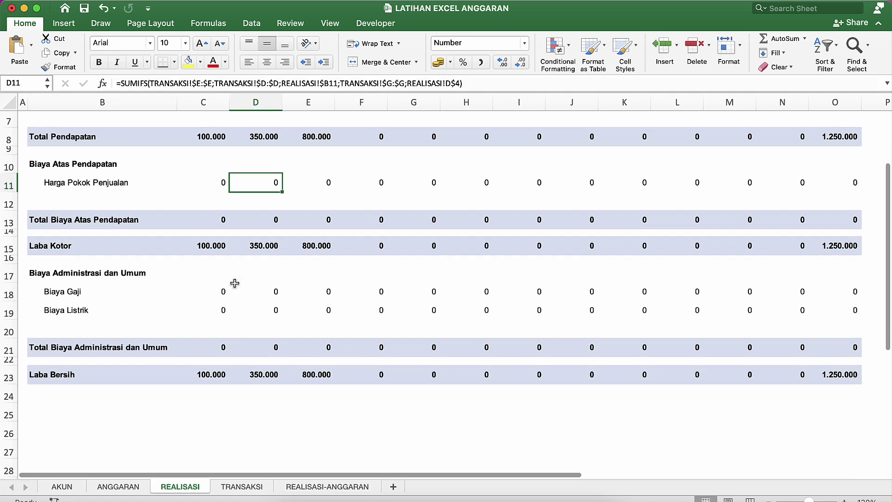
scroll(234, 284, up, 3)
click(209, 201)
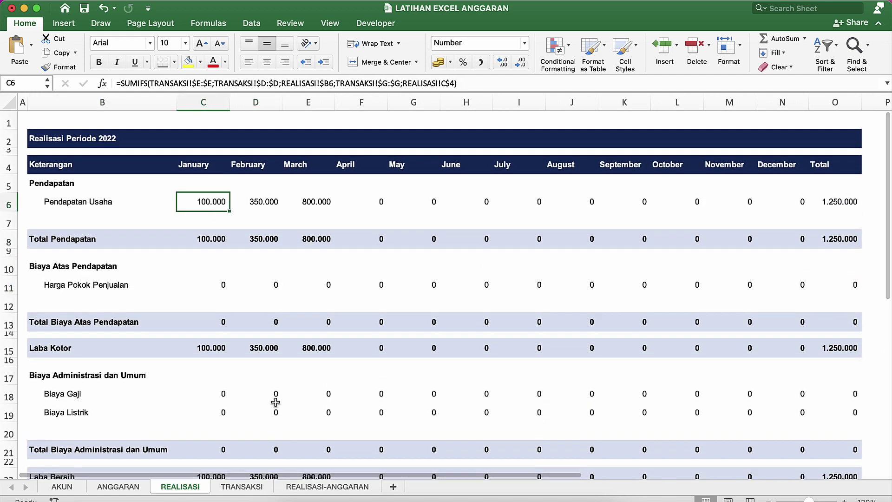
click(242, 486)
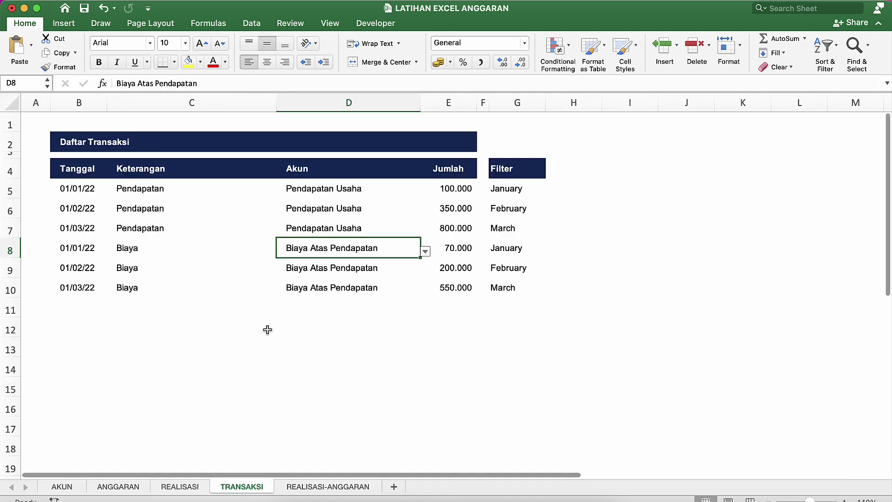
Change the account of the three Biaya transactions in D8:D10 of the TRANSAKSI sheet to Harga Pokok Penjualan.
click(285, 286)
click(300, 253)
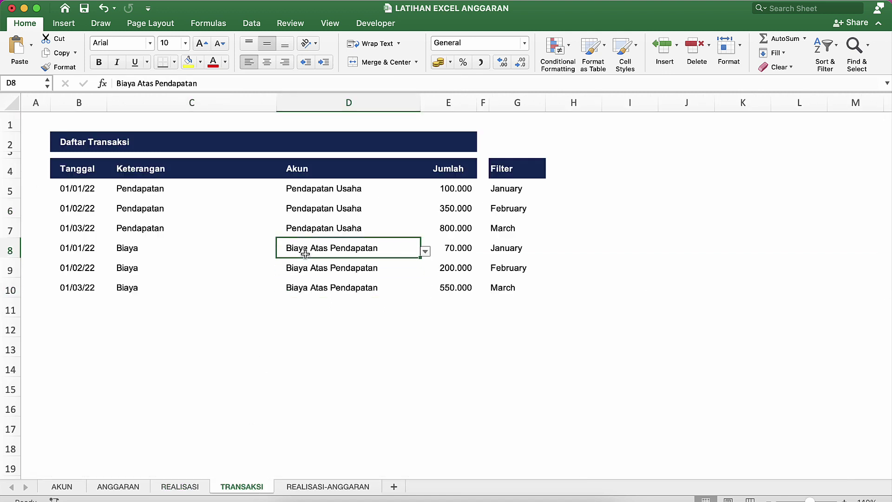
click(426, 251)
click(328, 276)
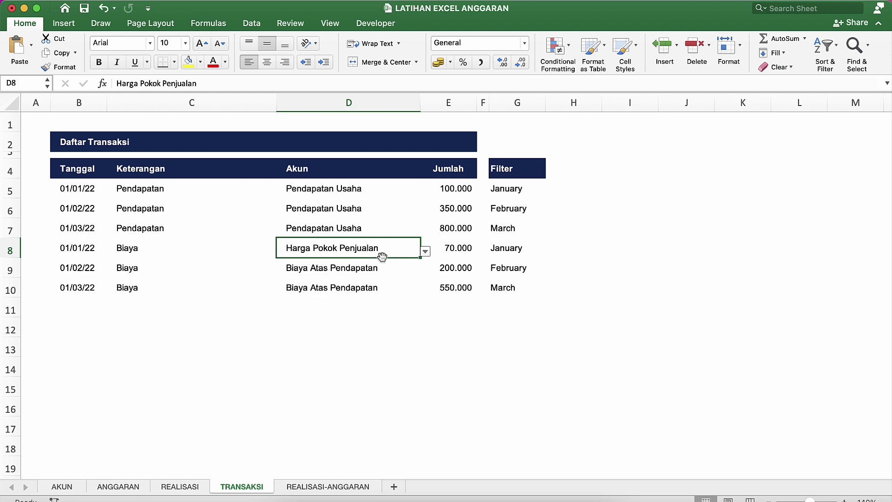
key(cmd+c)
key(Down)
key(shift+Down)
key(Return)
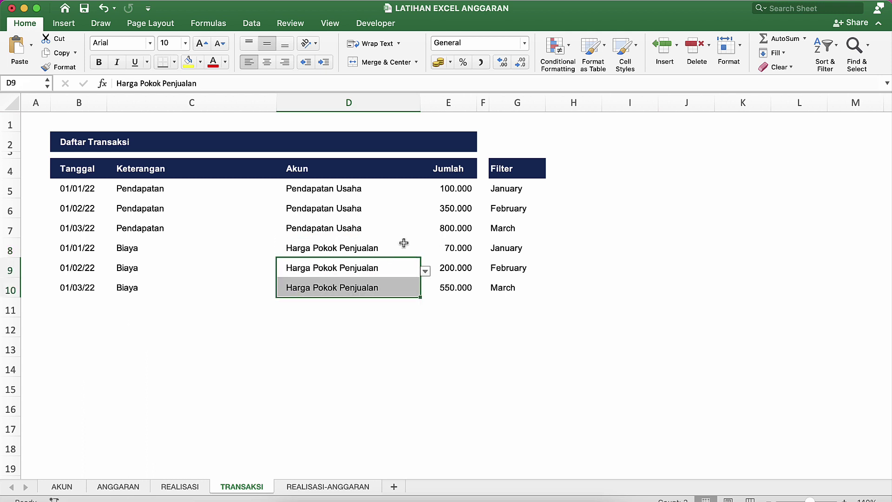
click(361, 245)
click(364, 292)
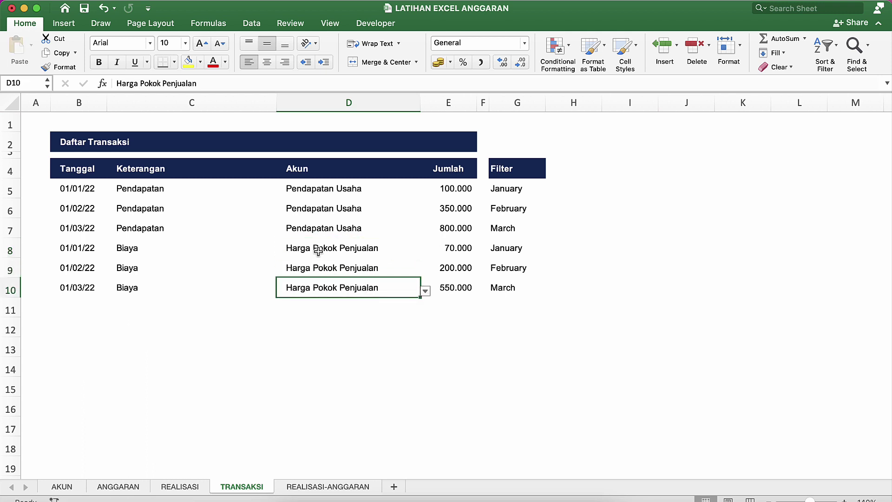
Test the report month in F2 of REALISASI-ANGGARAN with February and leave it set to March.
click(299, 486)
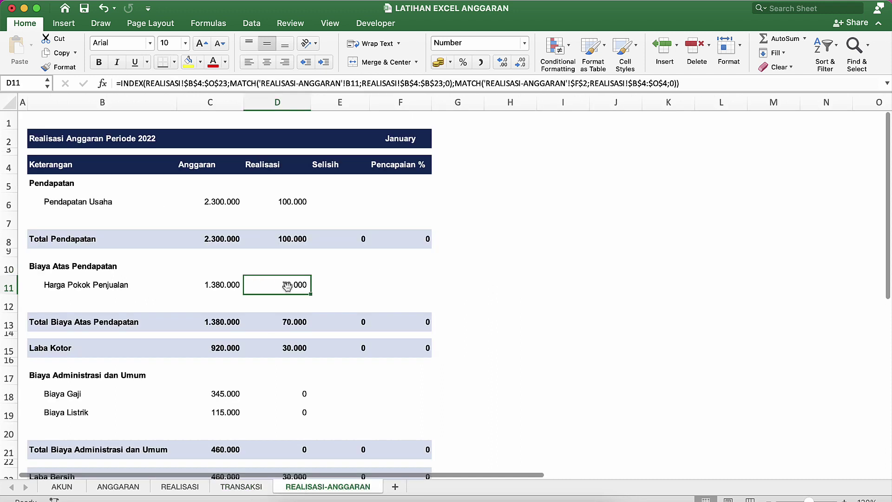
click(413, 138)
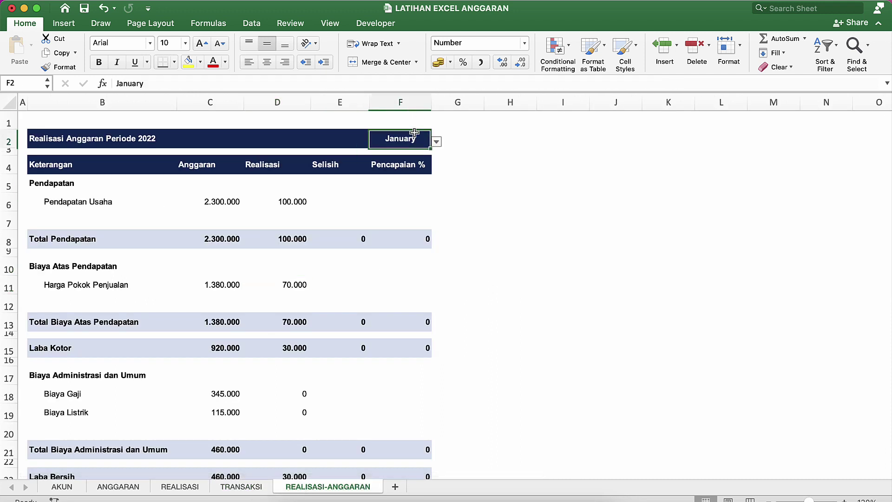
click(437, 141)
click(412, 168)
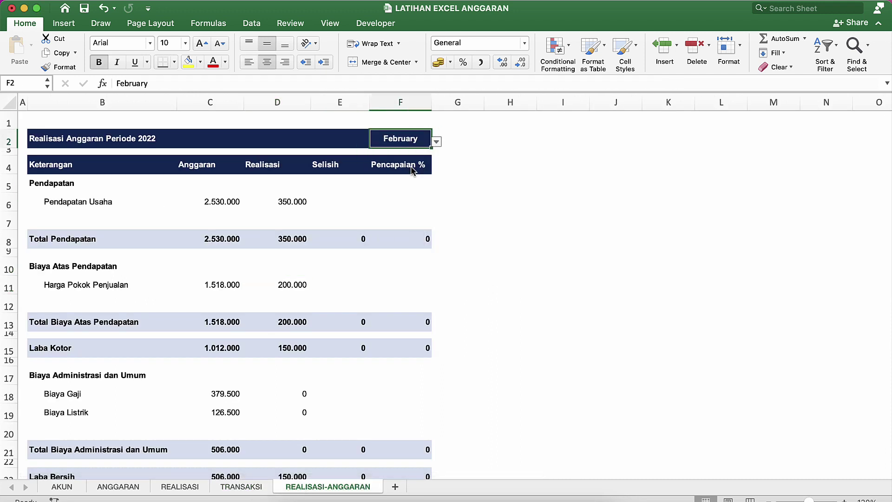
click(437, 142)
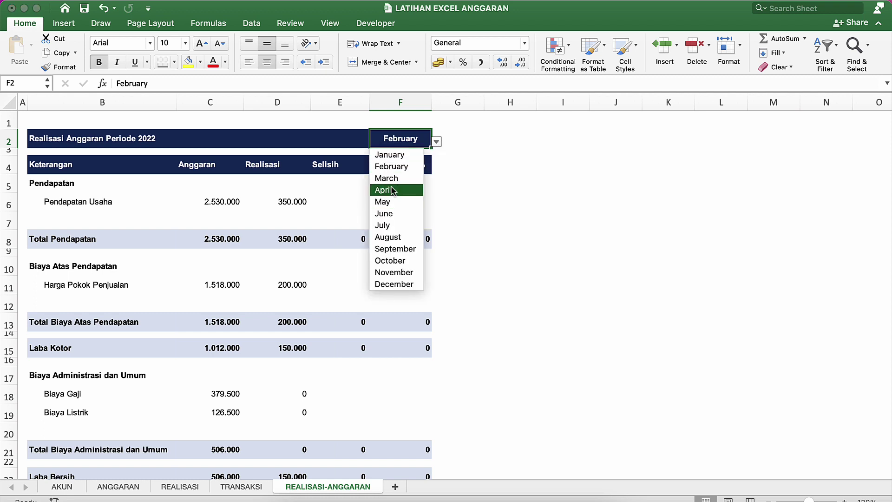
click(392, 176)
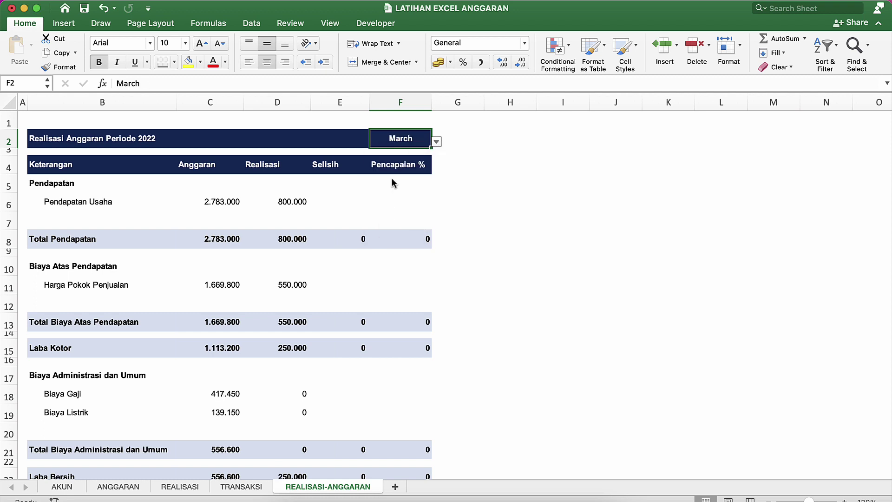
Enter the Selisih formula =D6-C6 in E6 for Pendapatan Usaha.
click(340, 193)
text(=)
key(Left)
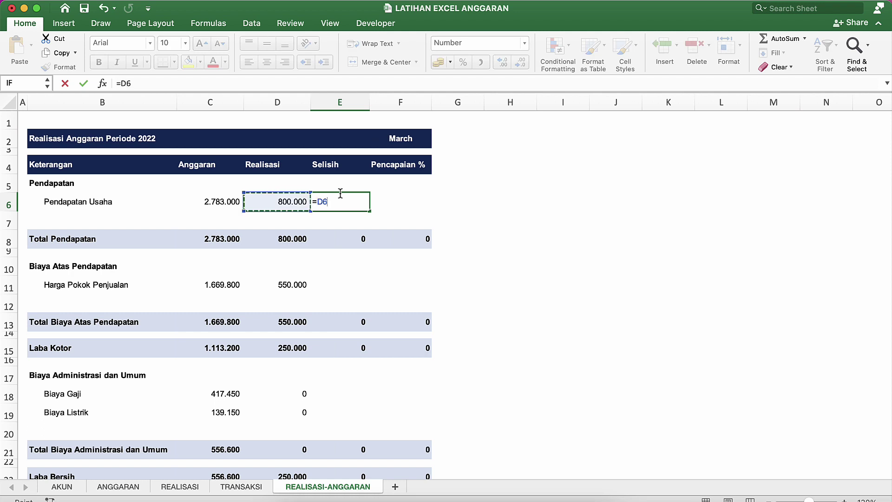
key(Left)
key(Left)
key(Right)
key(Right)
text(-)
key(Left)
key(Left)
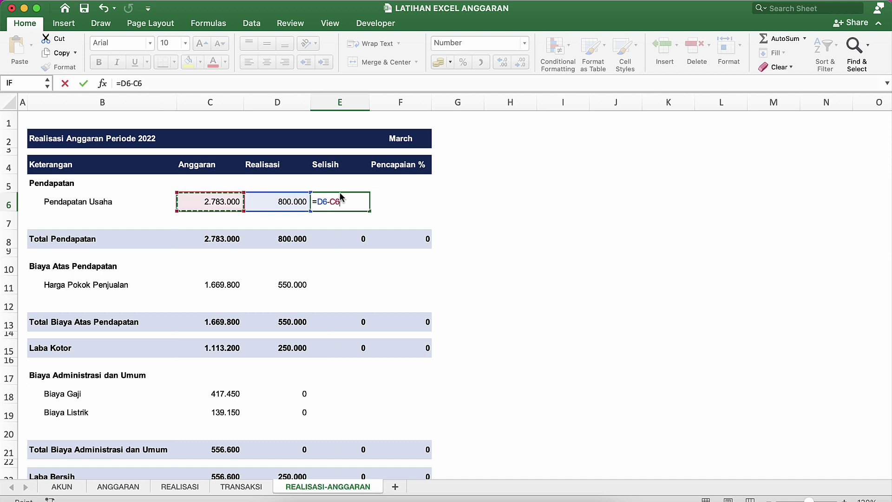
key(Return)
Copy the Selisih formula from E6 to E11 for Harga Pokok Penjualan and E18:E19 for Biaya Gaji and Biaya Listrik.
click(340, 194)
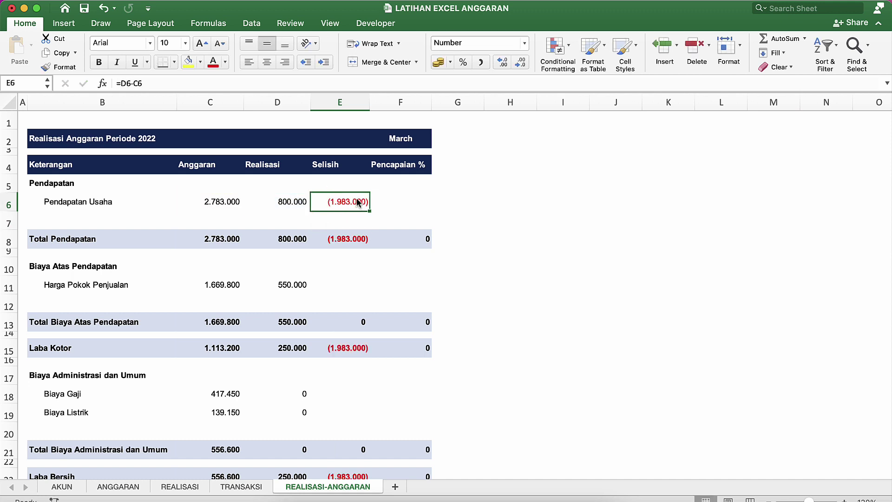
key(super+c)
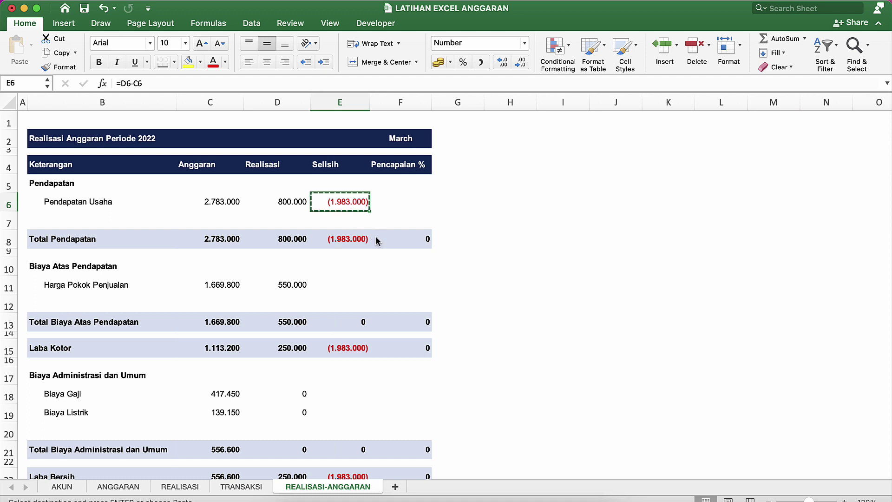
click(343, 286)
key(super+v)
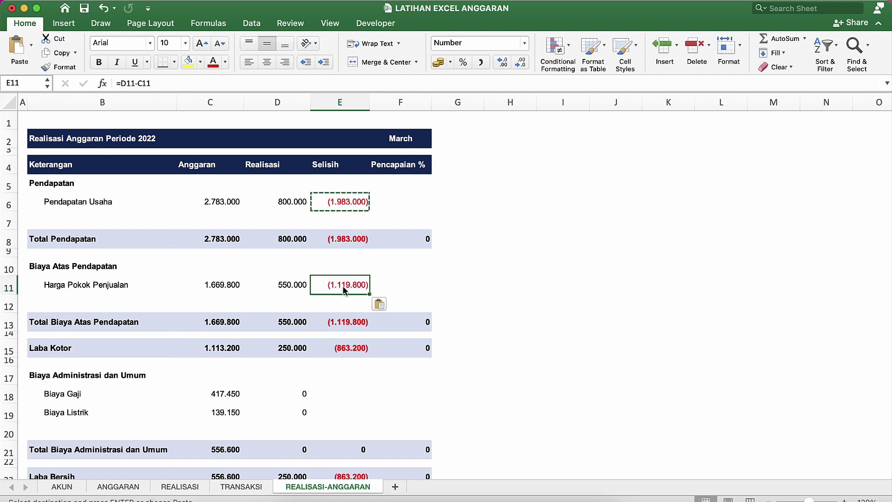
key(Down)
key(Down)
key(Down)
key(Down)
key(Down)
key(Down)
key(Down)
key(shift+Down)
key(Return)
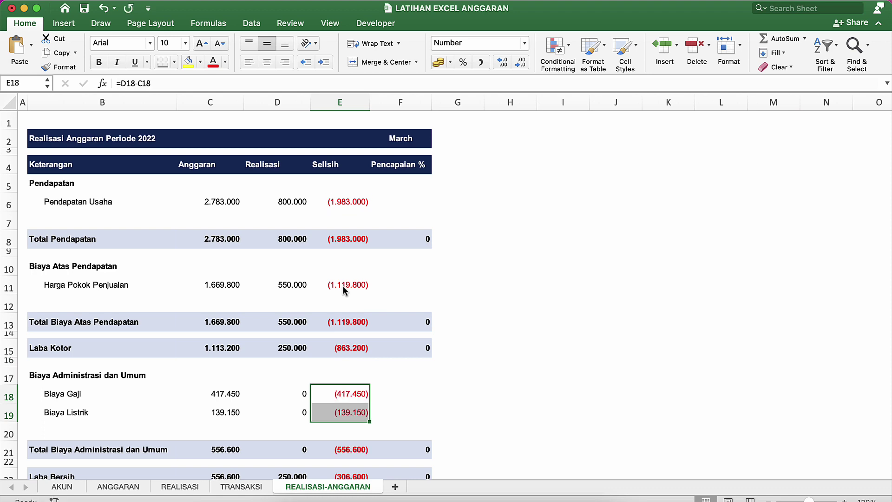
key(Down)
scroll(342, 285, down, 3)
scroll(342, 285, up, 3)
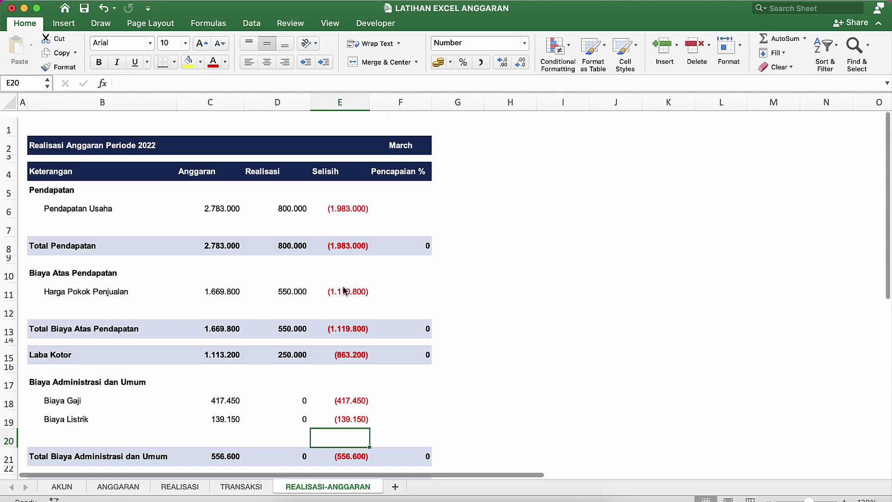
Enter the Pencapaian % formula =D6/C6 in F6 and format the cell as a percentage.
click(402, 204)
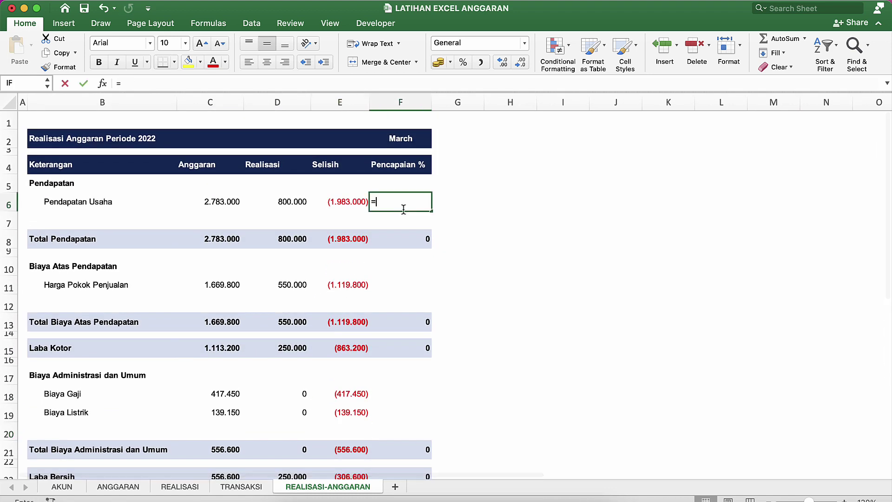
text(=)
click(301, 203)
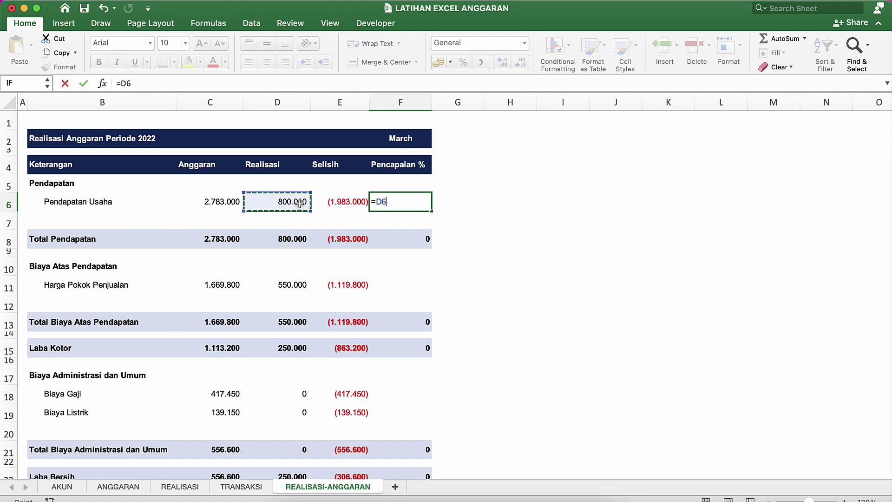
text(/)
click(225, 204)
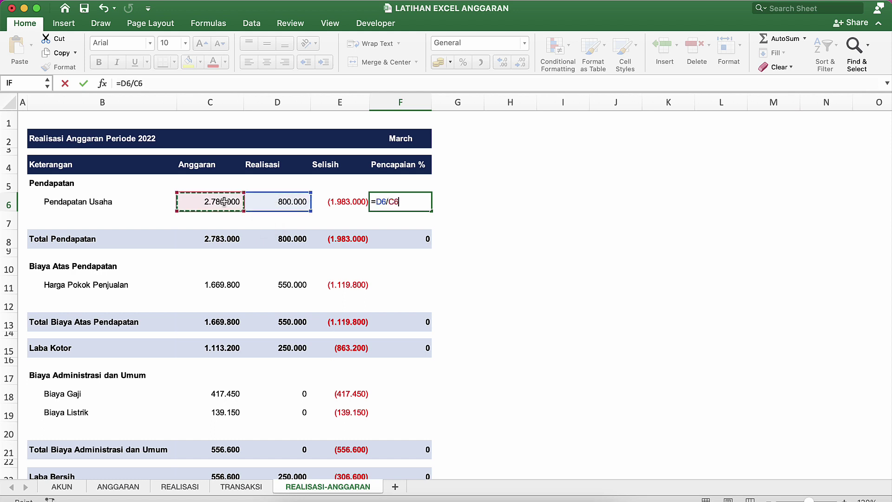
key(Return)
key(Up)
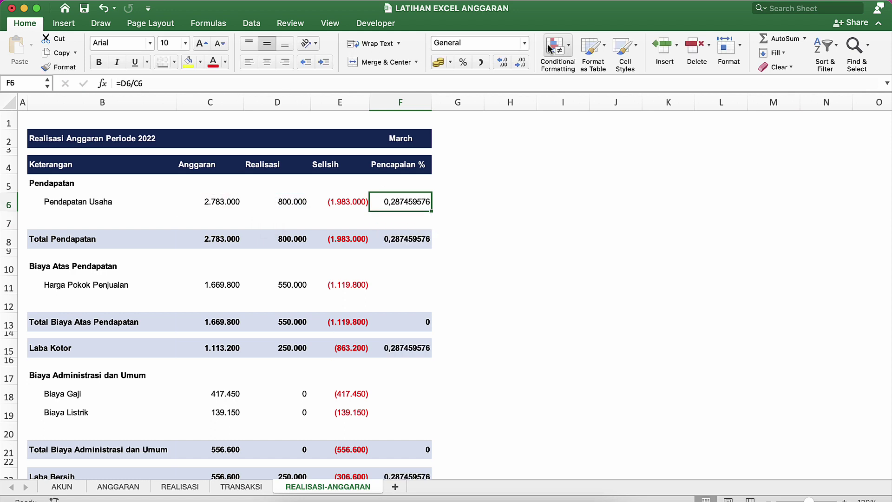
click(465, 62)
click(379, 240)
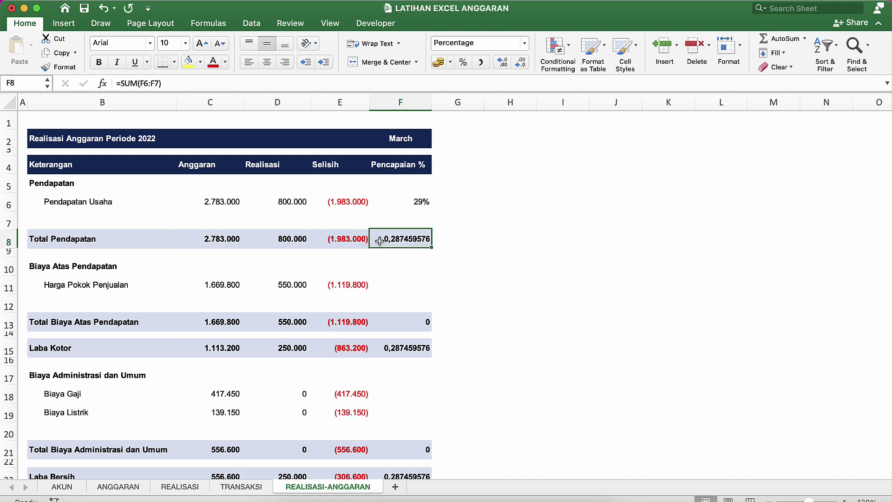
Inspect the Pendapatan Usaha budget formula, verify the percentage with a temporary =C6*F6 in H6, and clear that test cell.
click(403, 207)
double_click(209, 205)
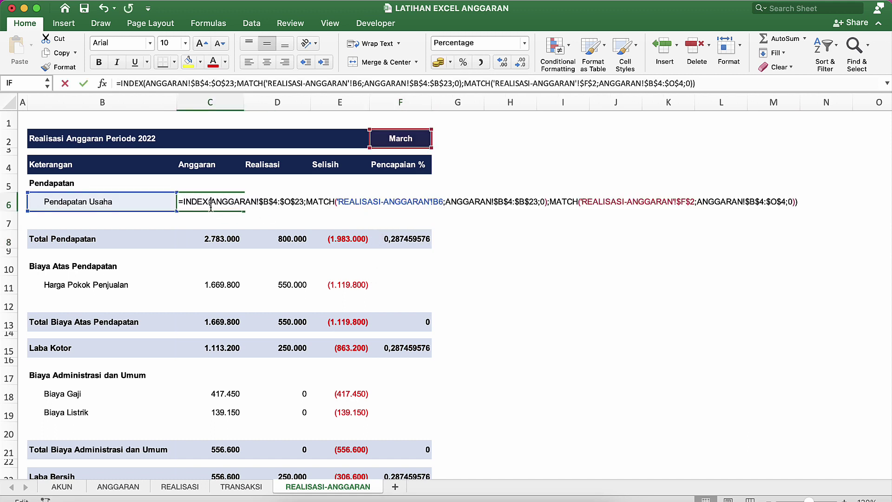
key(Return)
click(230, 207)
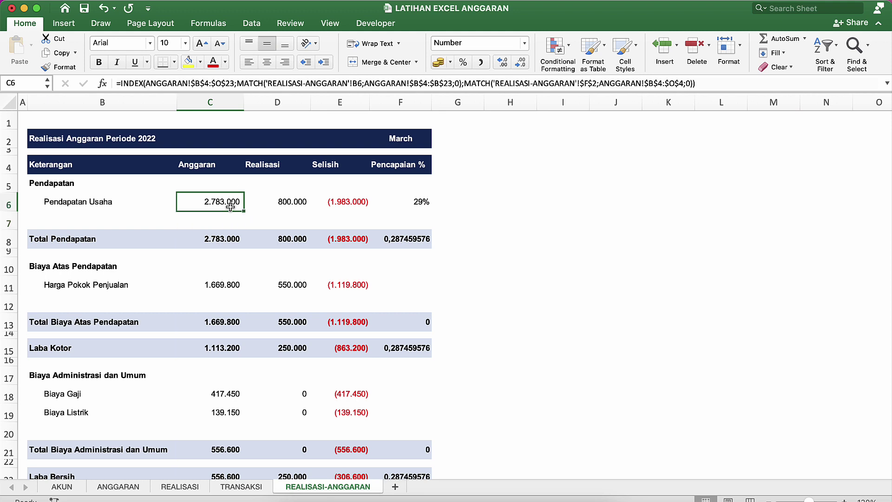
click(419, 204)
click(534, 199)
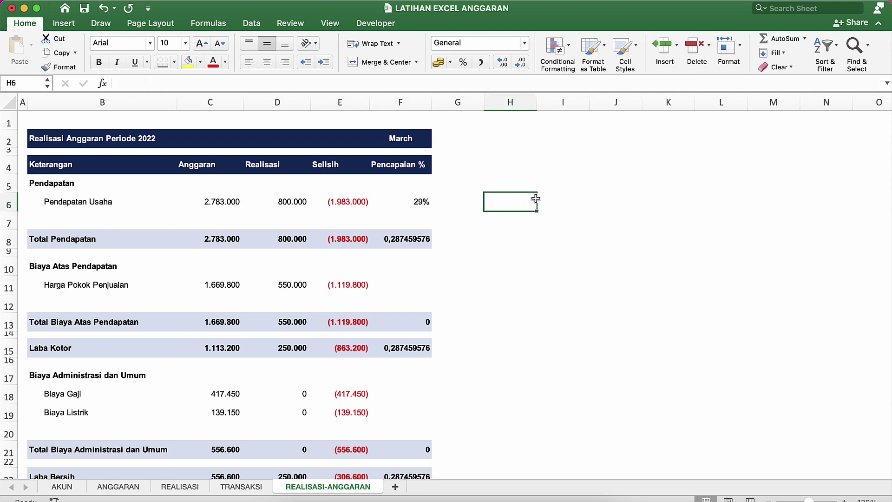
text(=)
click(219, 200)
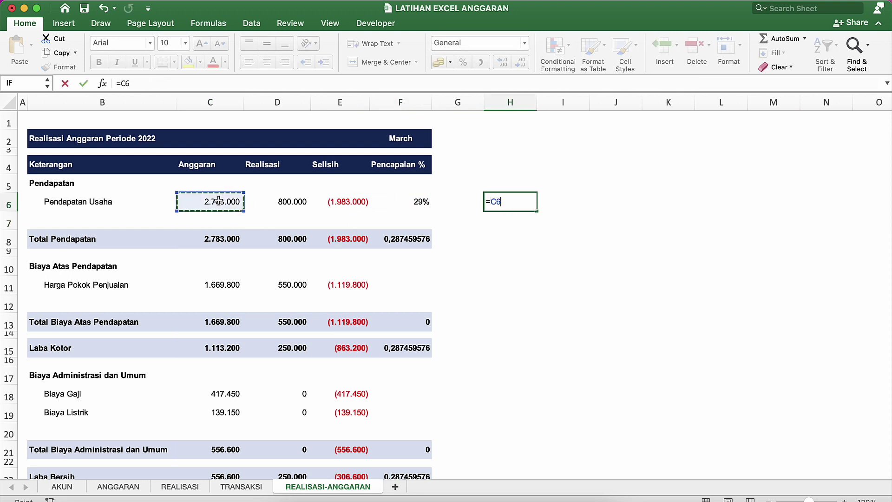
text(*)
click(413, 204)
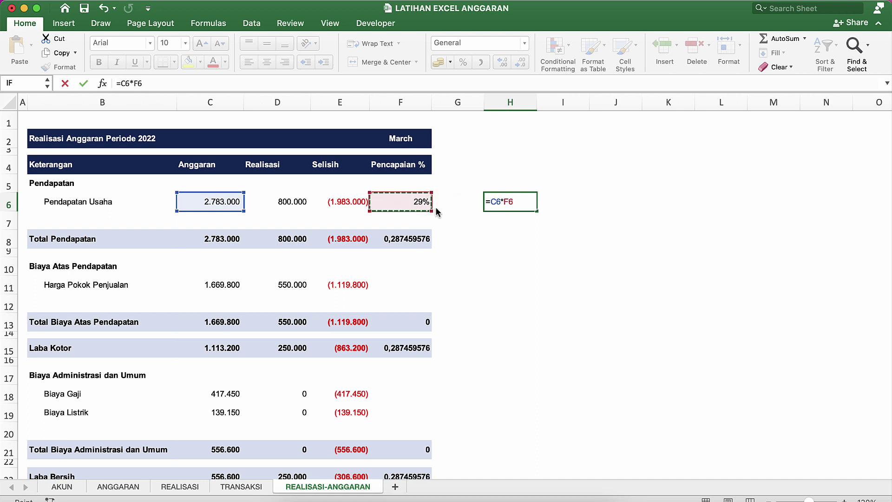
key(Return)
key(Up)
key(Delete)
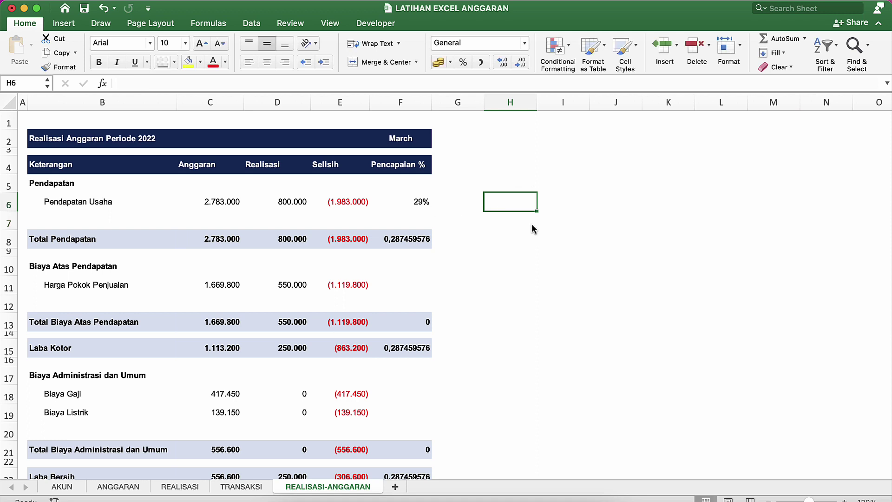
Copy the Pencapaian % formula from F6 to F11 and to F18:F19.
click(404, 199)
key(super+c)
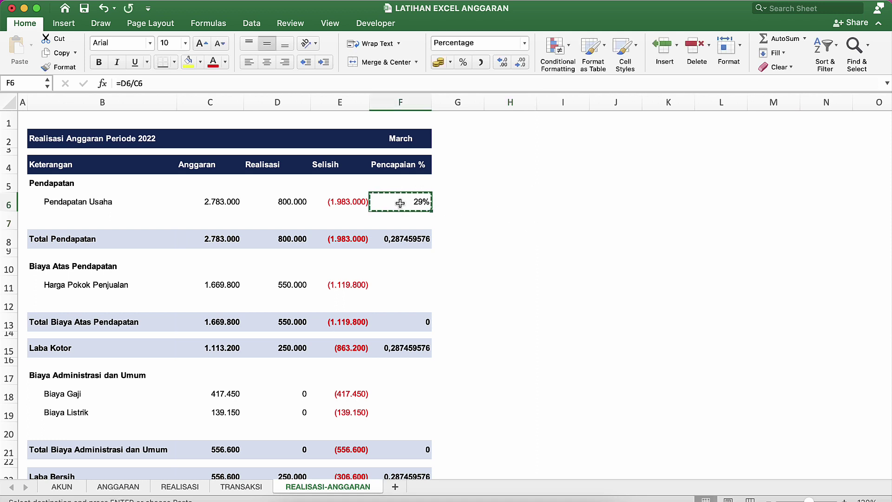
click(414, 285)
key(super+v)
scroll(411, 334, down, 3)
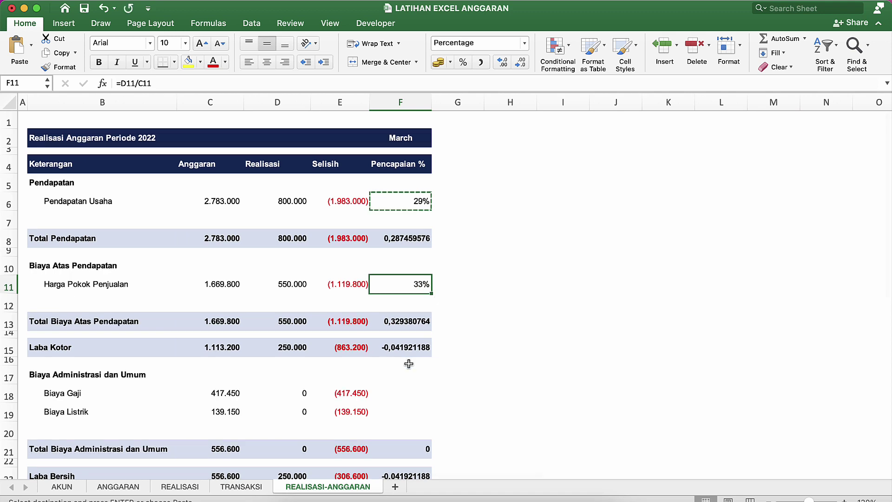
click(407, 352)
key(shift+Down)
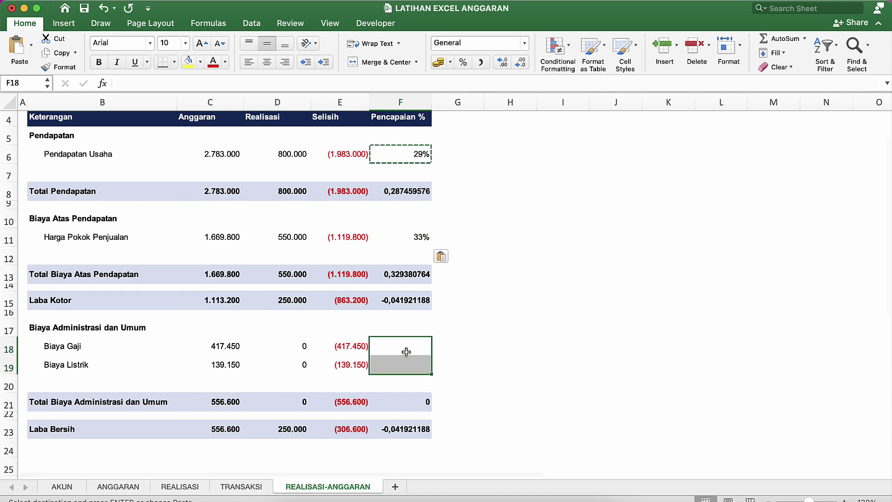
key(super+v)
Format the whole Pencapaian % column F, including the total rows, as percentages.
click(406, 303)
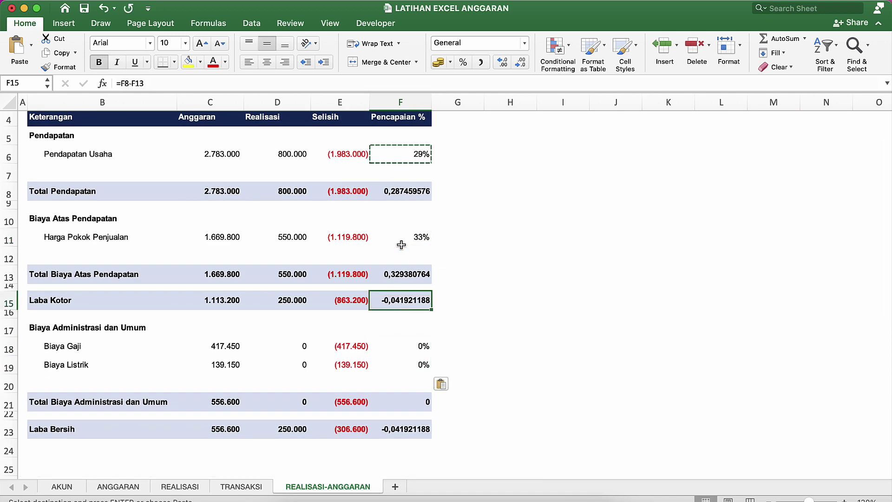
click(418, 240)
click(401, 102)
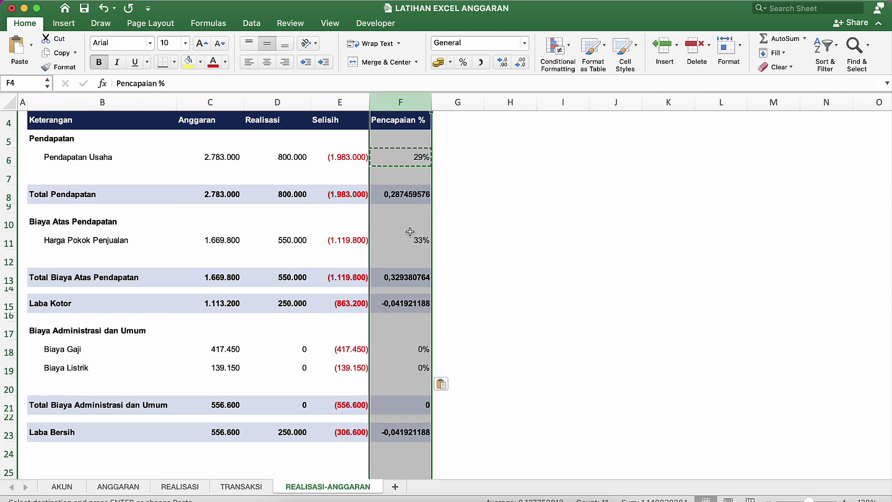
click(463, 61)
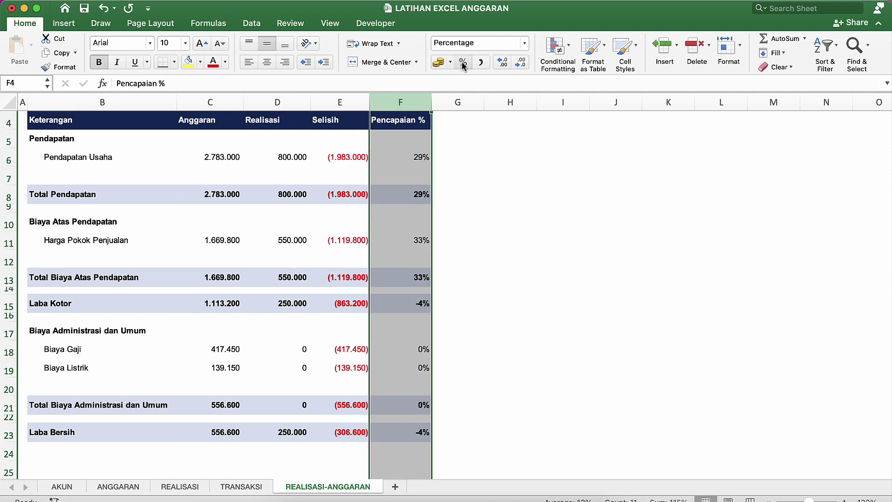
click(401, 200)
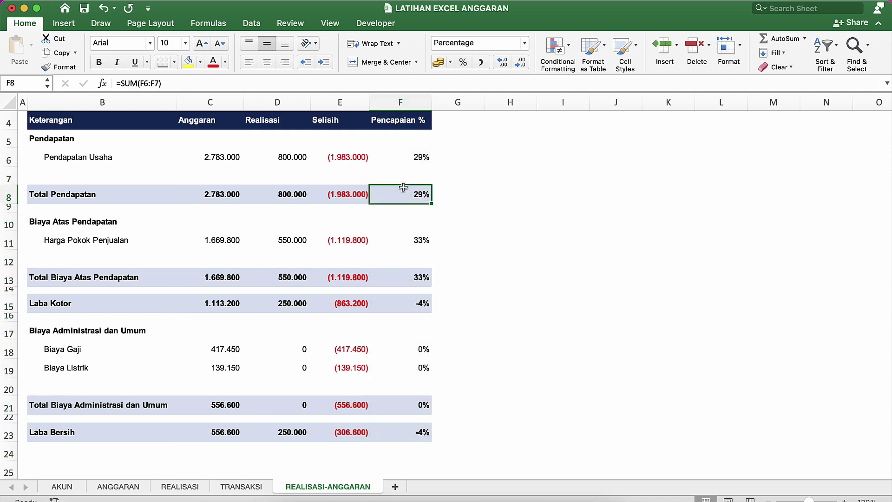
click(407, 246)
click(400, 102)
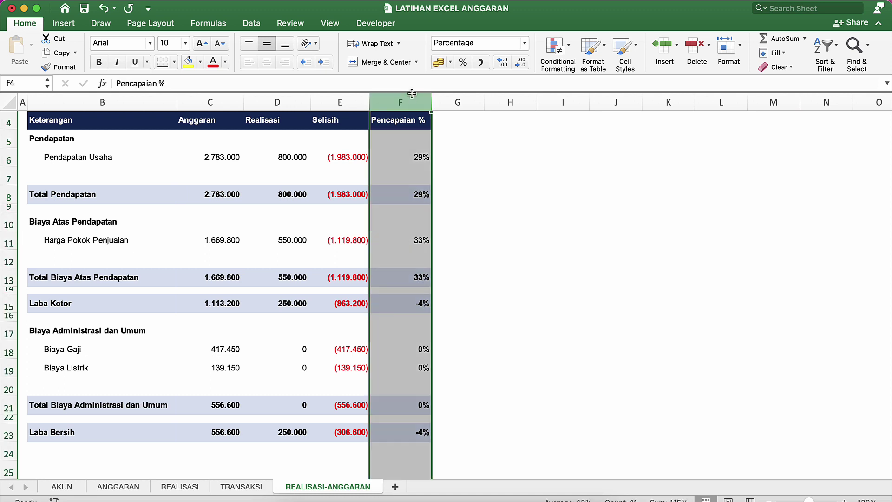
Center the contents of the Pencapaian % column F.
click(264, 63)
click(375, 260)
click(361, 303)
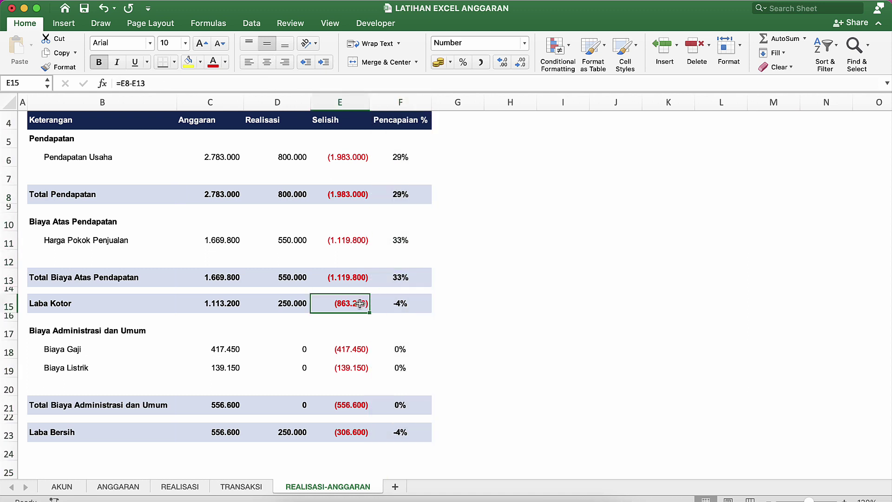
Examine the Pencapaian % formulas in the Laba Kotor, total and Harga Pokok Penjualan rows.
scroll(360, 304, down, 3)
click(384, 244)
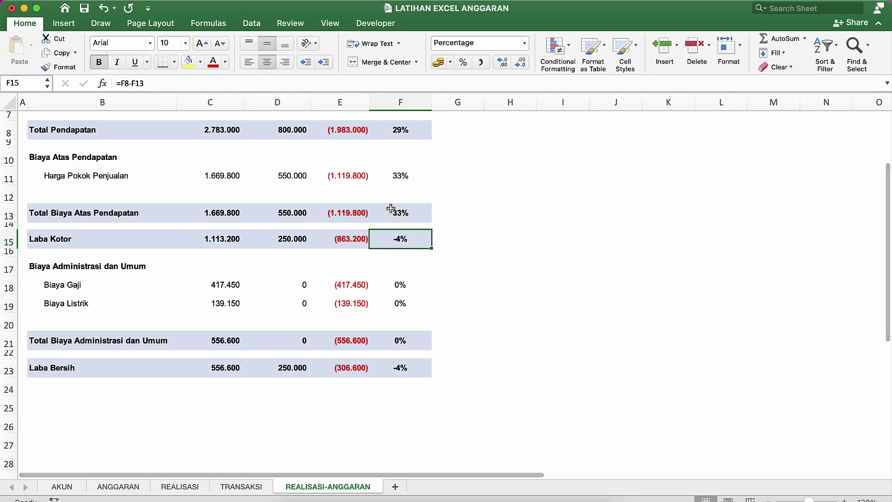
click(401, 222)
click(406, 246)
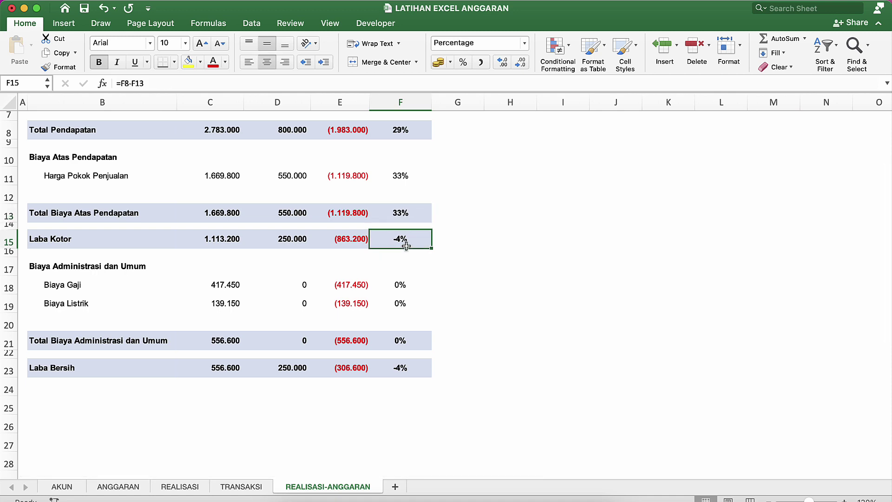
click(391, 344)
scroll(388, 176, up, 5)
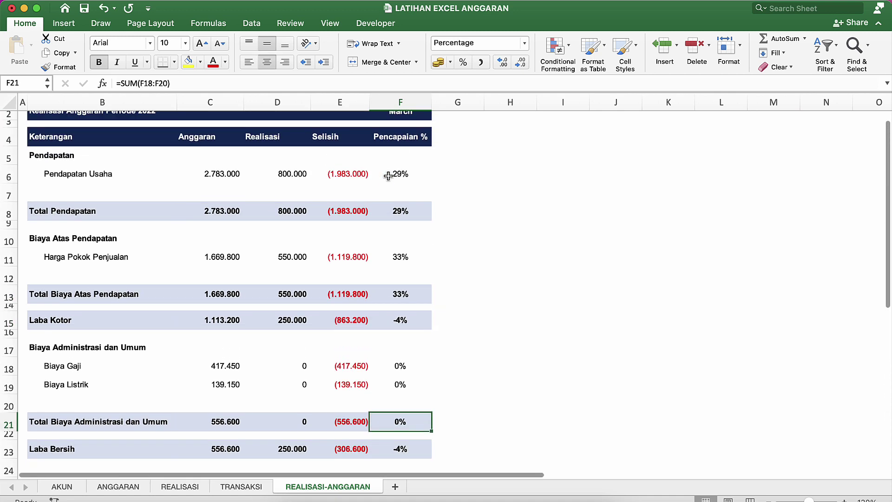
scroll(389, 176, down, 1)
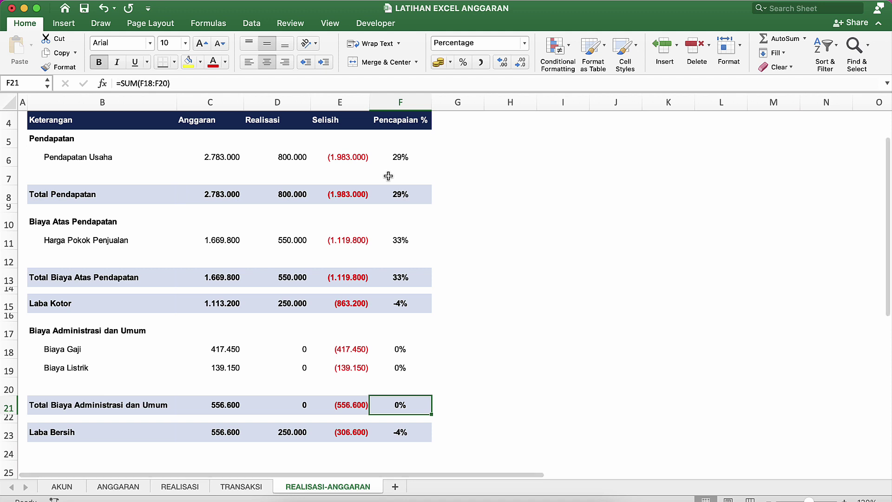
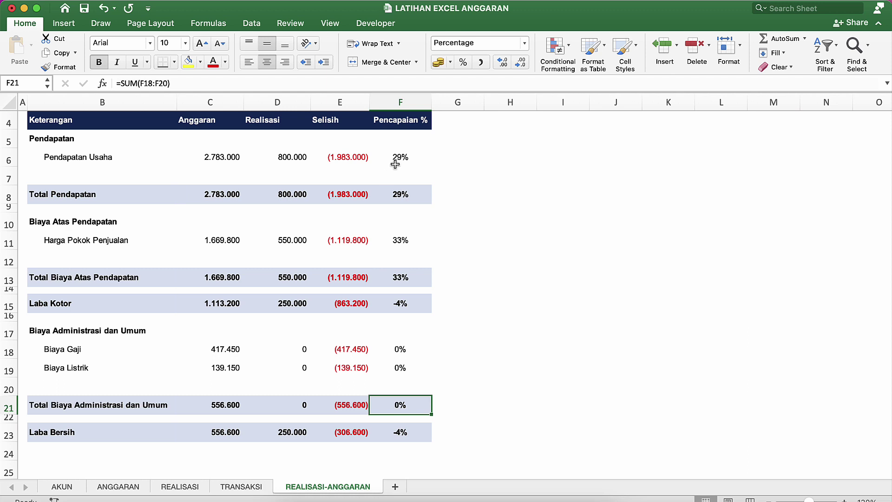
click(405, 309)
double_click(406, 309)
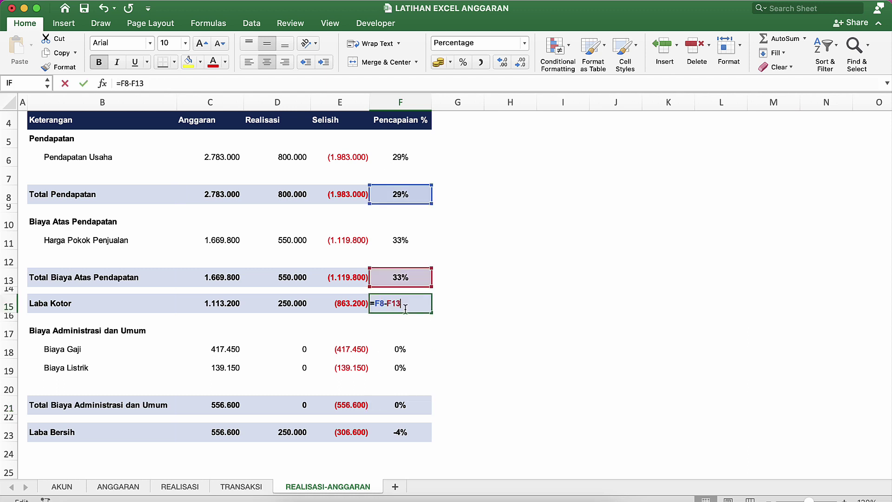
key(Return)
key(Up)
key(Up)
key(Up)
key(Up)
key(Up)
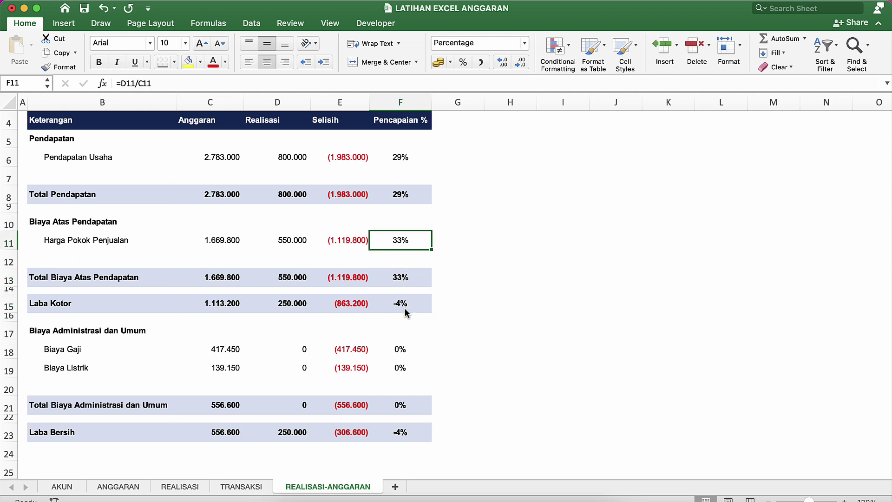
Replace the Laba Kotor percentage formula in F15 with =D15/C15.
key(Down)
key(Down)
key(Down)
key(Down)
text(=)
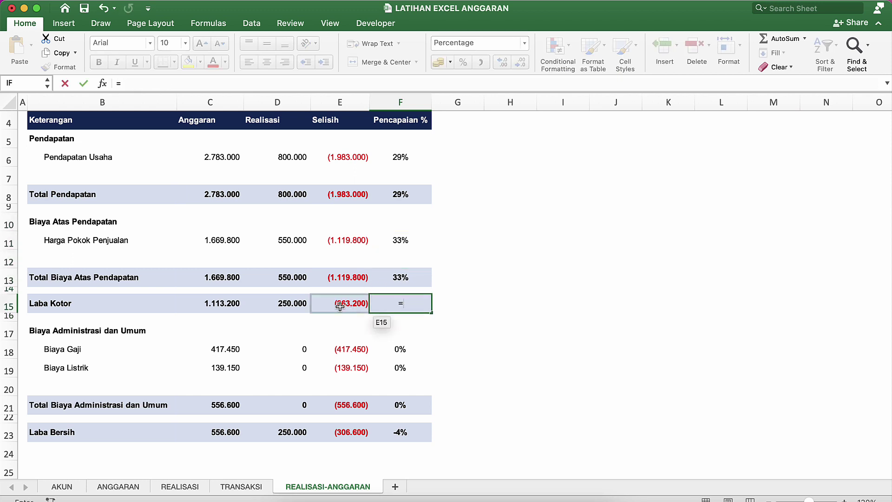
click(272, 307)
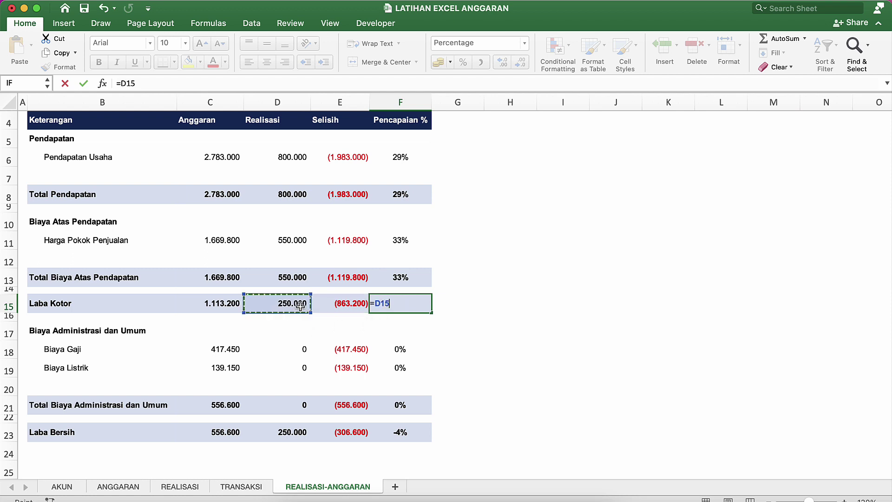
text(/)
click(214, 307)
key(Return)
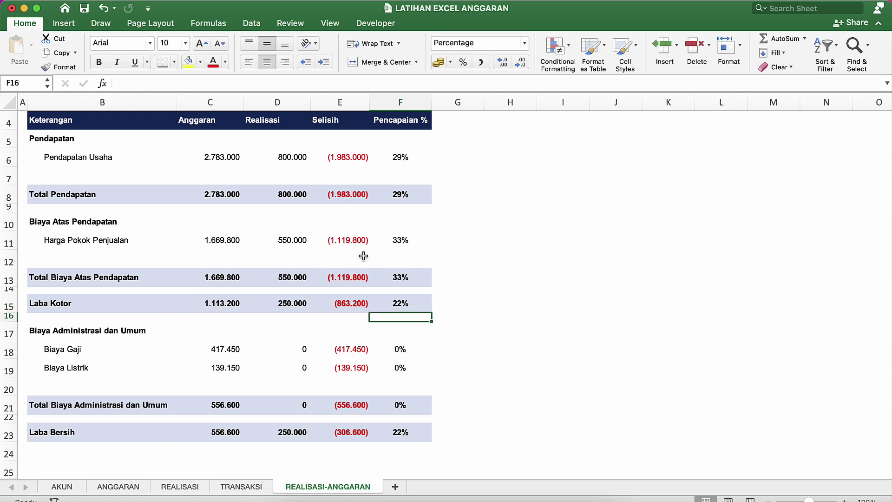
Replace the Total Biaya Atas Pendapatan percentage formula in F13 with =D13/C13.
click(393, 272)
text(=)
key(Left)
key(Left)
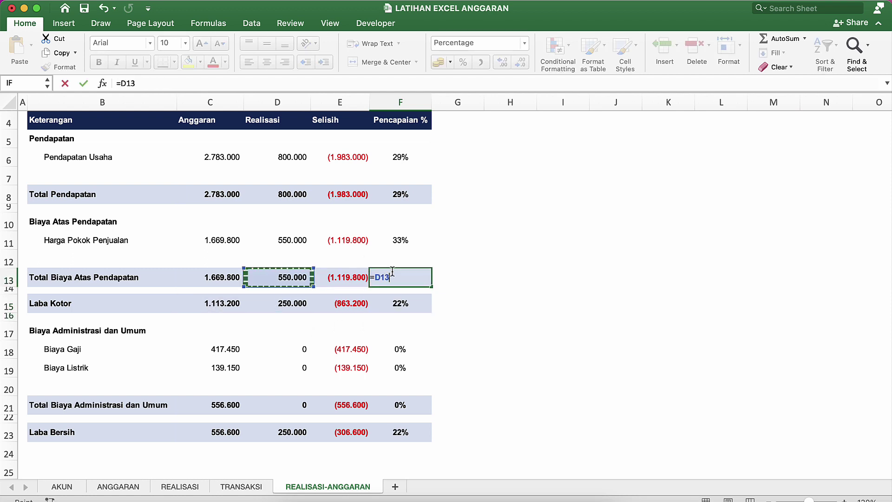
text(/)
key(Down)
key(Left)
key(Left)
key(Left)
key(Up)
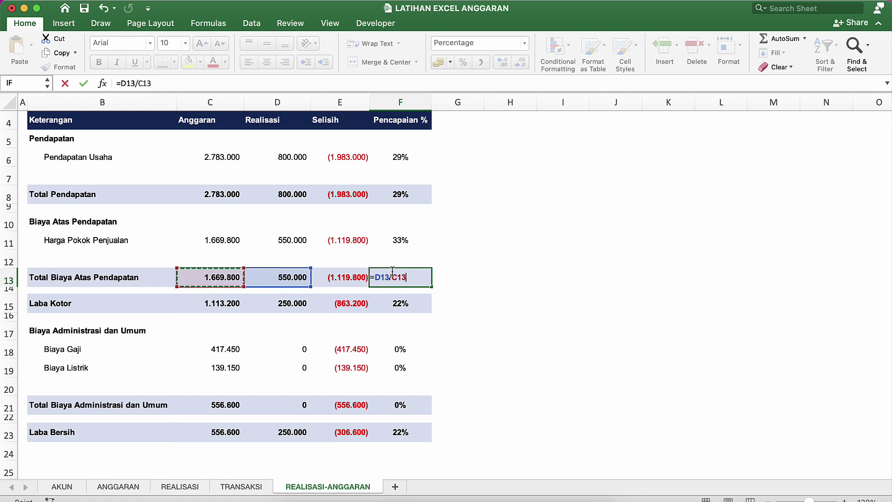
key(Return)
Replace the Total Pendapatan percentage formula in F8 with =D8/C8.
click(402, 200)
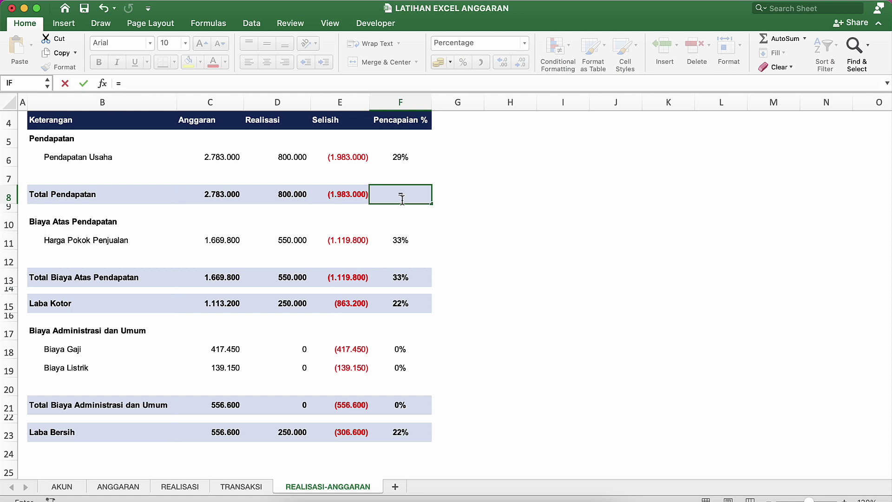
click(279, 194)
text(/)
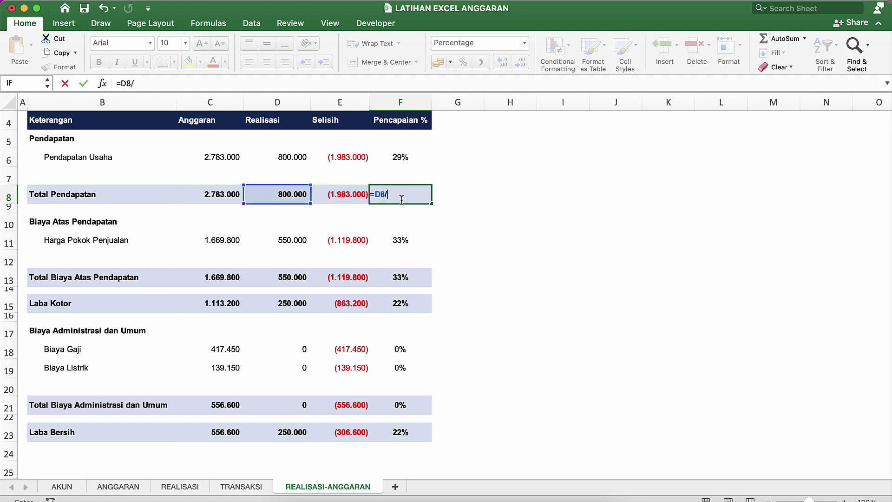
click(235, 192)
key(Return)
key(Up)
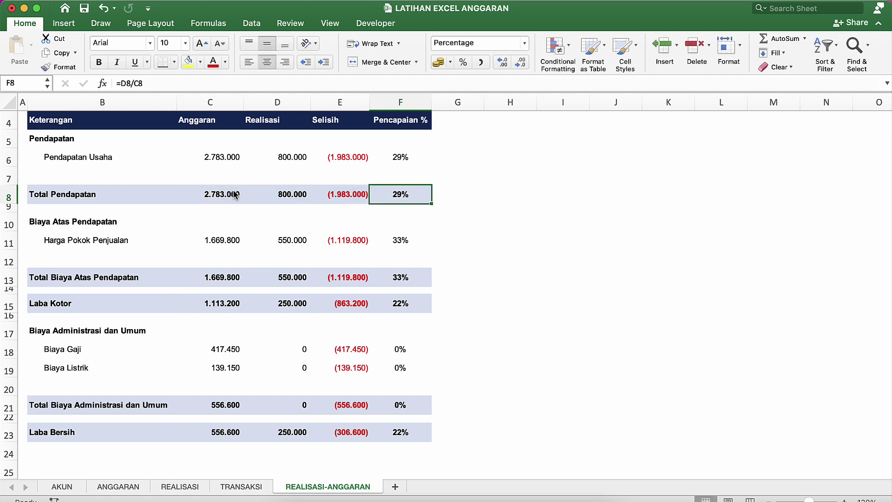
Copy the percentage formula from F8 to the Total Biaya Administrasi dan Umum cell F21 and the Laba Bersih cell F23.
key(super+c)
key(Down)
key(Down)
key(Down)
key(Down)
key(Down)
key(Down)
key(Down)
key(Down)
key(Down)
key(Down)
key(Down)
key(Down)
key(Down)
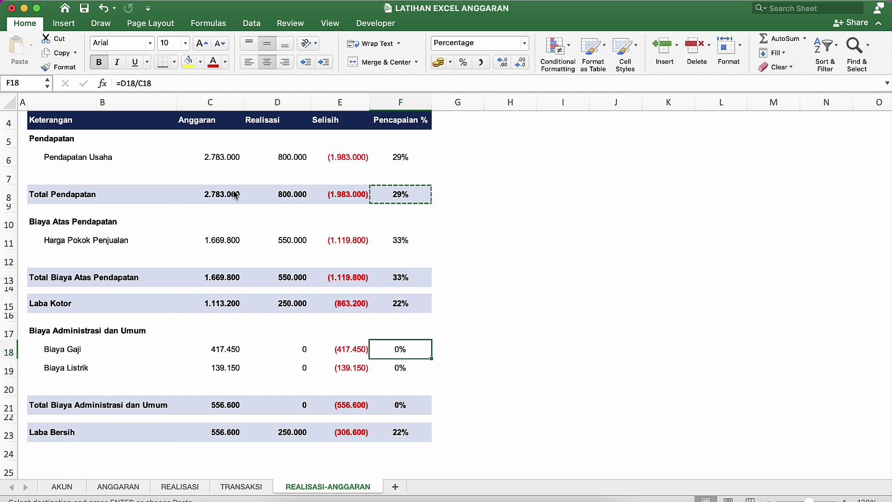
key(super+v)
key(Down)
key(Down)
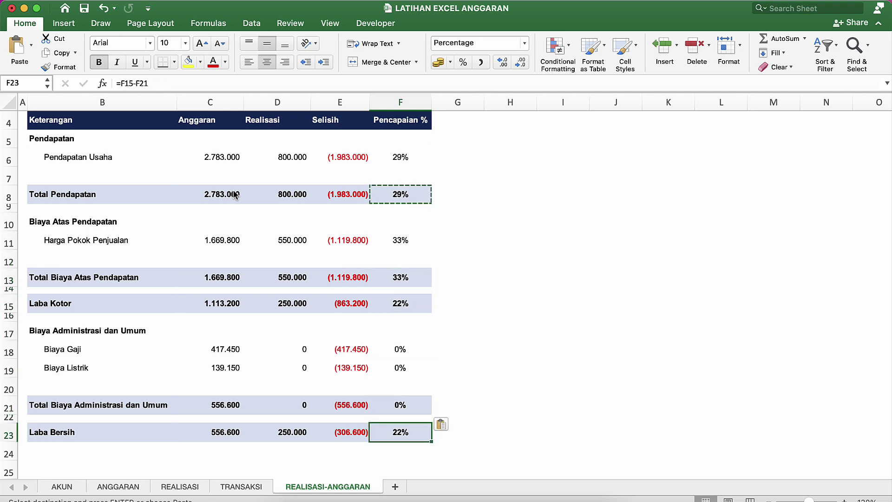
key(super+v)
key(Right)
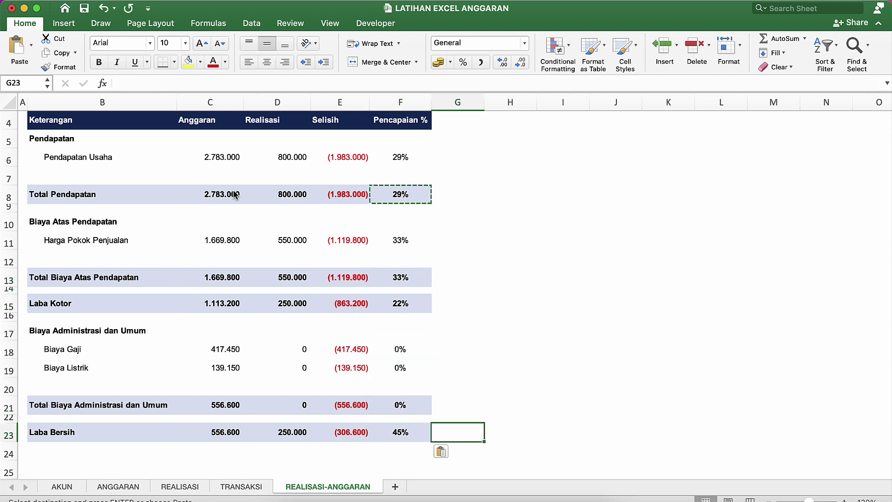
Switch to the Menghitung Anggaran workbook to view its report charts, and return to LATIHAN EXCEL ANGGARAN.
click(359, 174)
text(`)
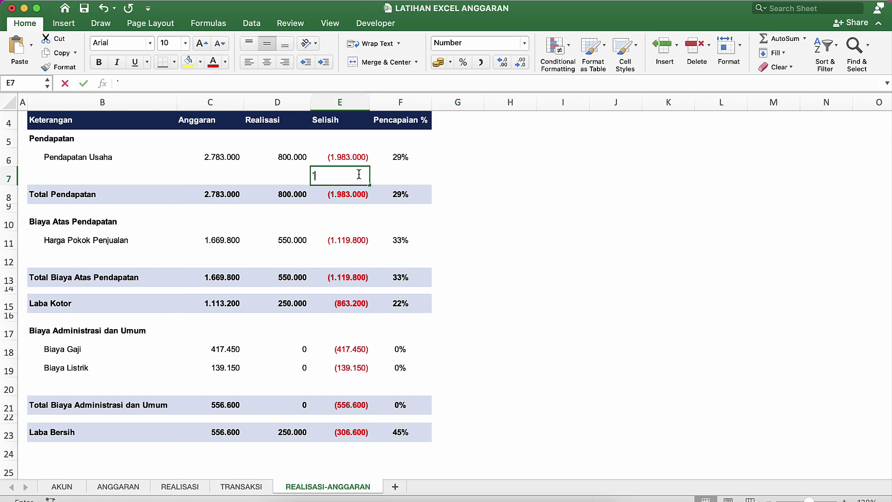
scroll(358, 174, up, 3)
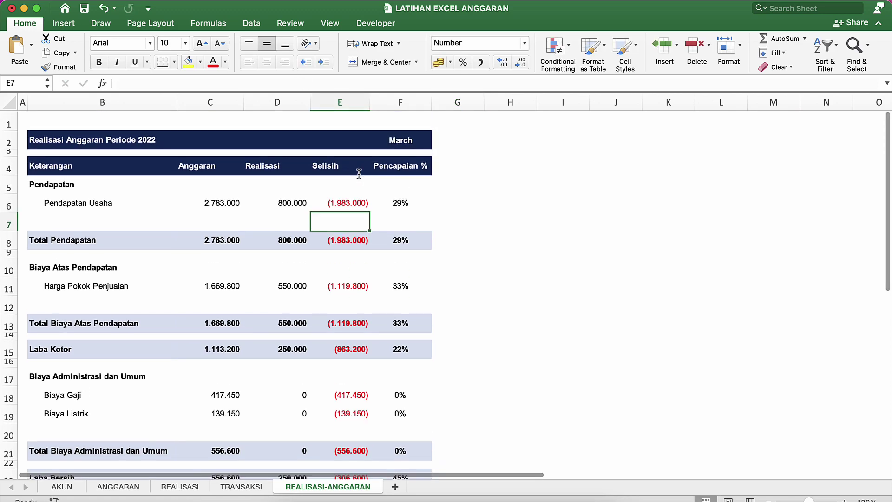
key(ctrl+Down)
click(627, 219)
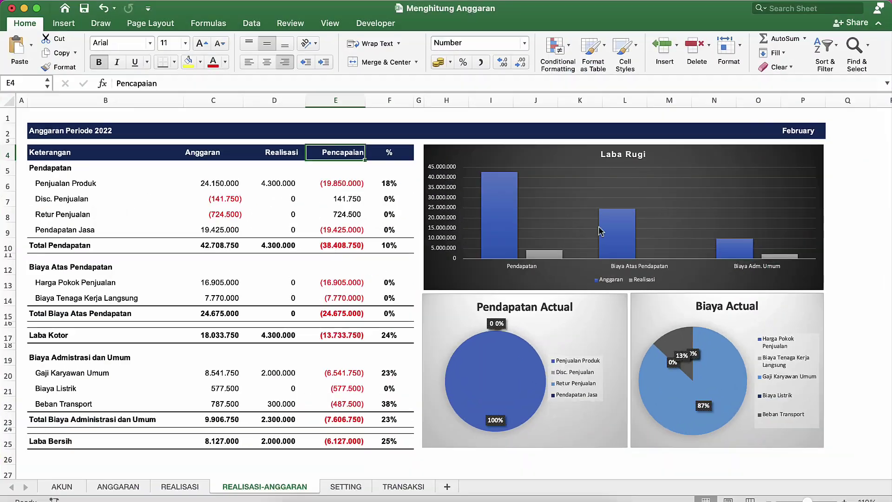
key(ctrl+Down)
click(481, 201)
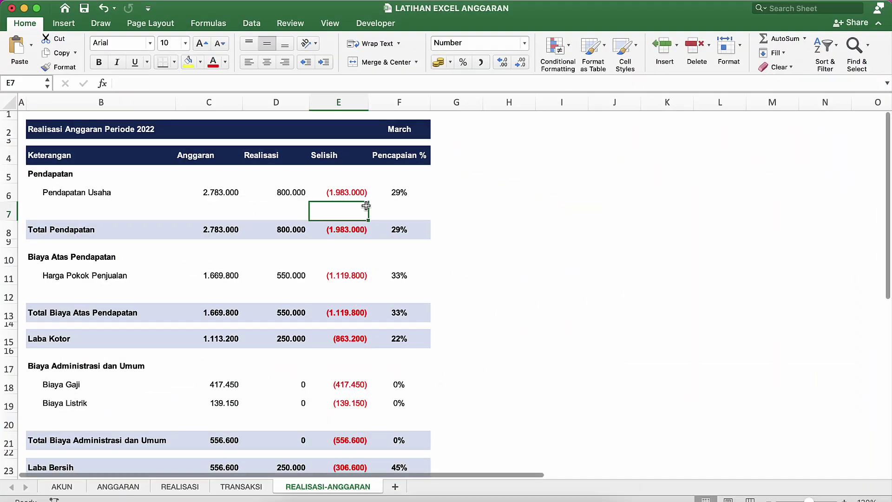
Narrow column G to a thin spacer beside the report table.
click(367, 191)
click(418, 191)
click(478, 169)
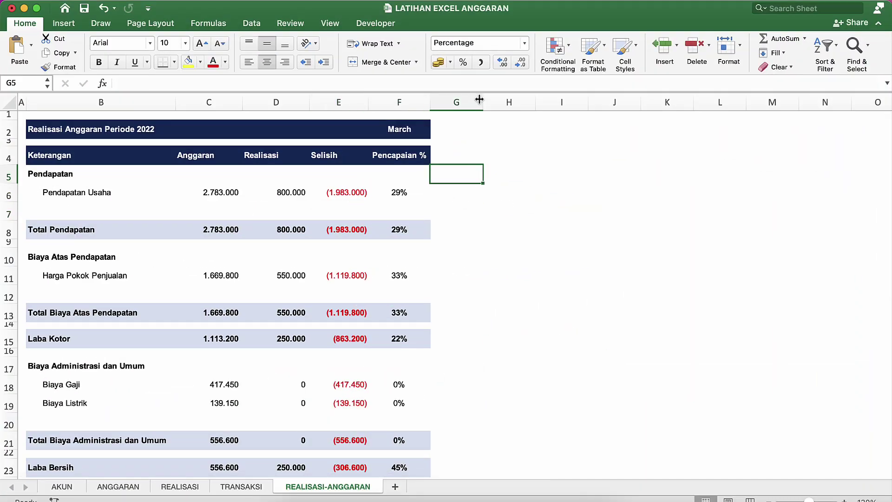
drag(479, 99, 443, 98)
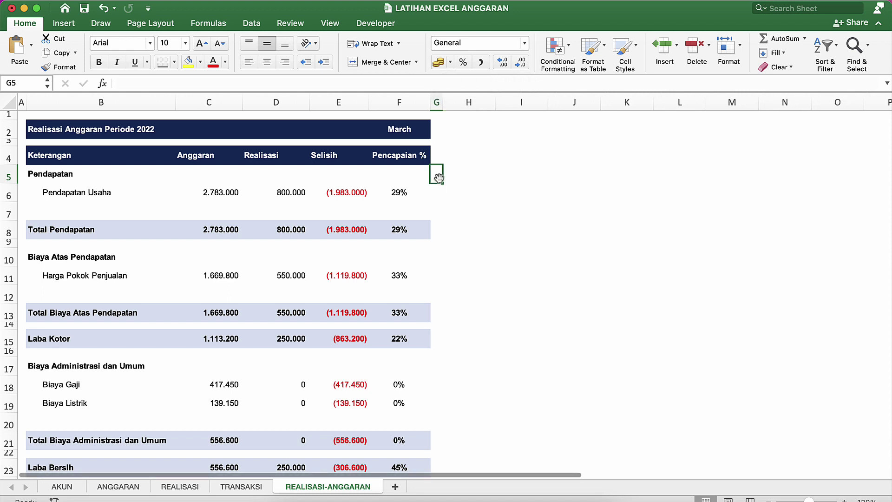
Review the account labels in column B and select the Pendapatan Usaha label with its Anggaran and Realisasi figures, B6:D6.
click(417, 208)
click(106, 207)
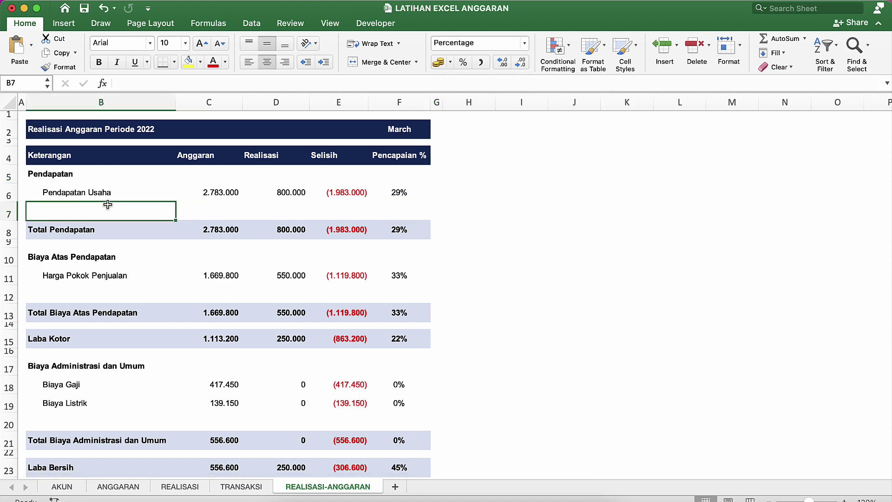
click(87, 191)
click(109, 257)
click(124, 289)
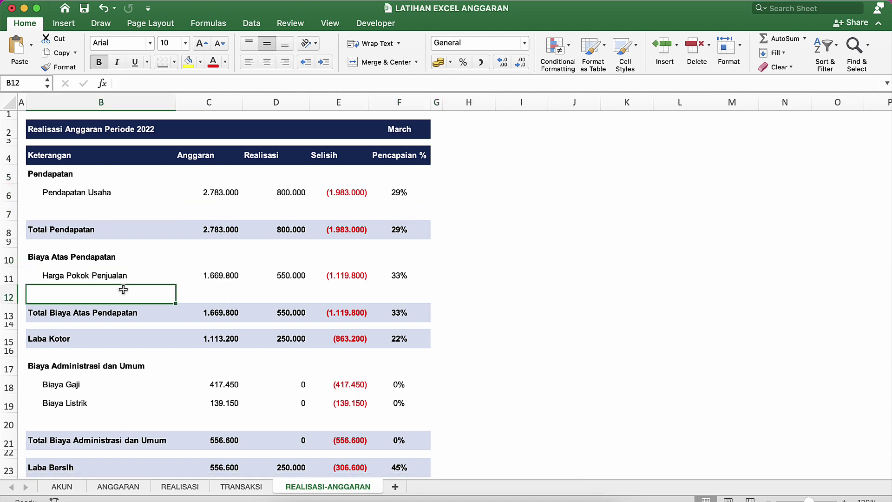
click(124, 276)
click(135, 405)
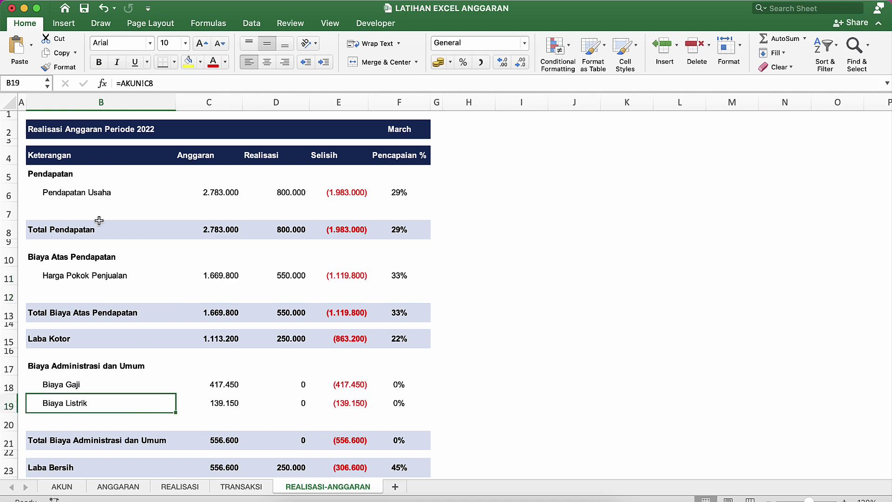
click(100, 194)
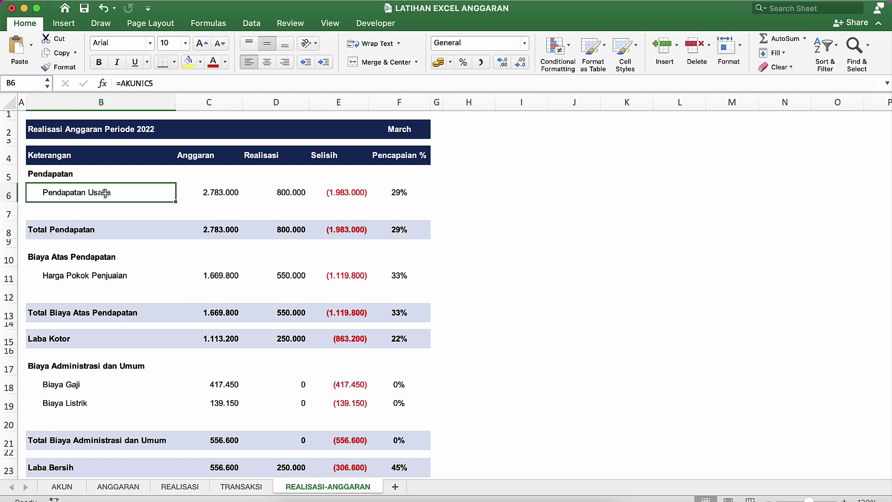
key(shift+Right)
key(shift+Right)
key(Up)
key(Down)
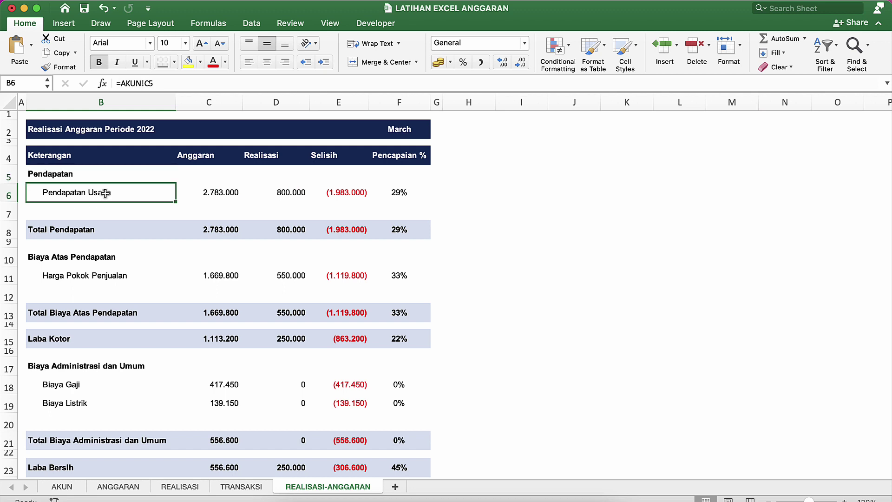
key(shift+Right)
key(shift+Right)
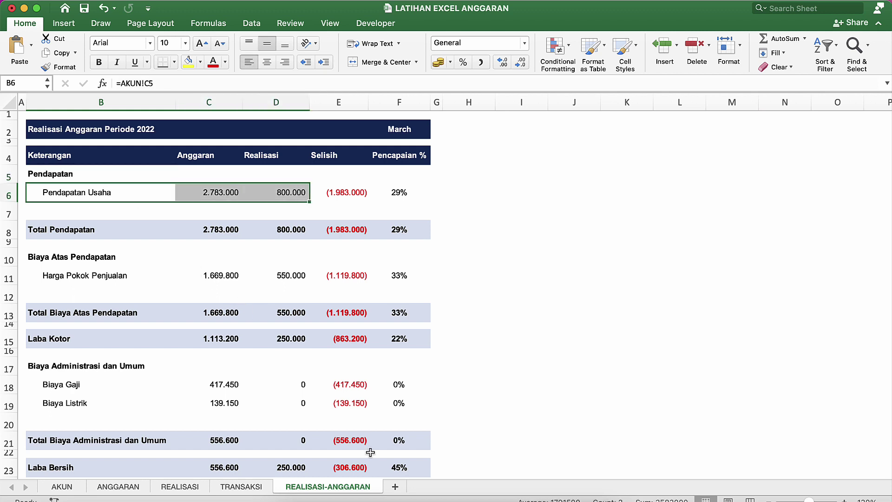
Add a new sheet and link its cell B2 to the Pendapatan Usaha name in AKUN cell C5.
click(396, 487)
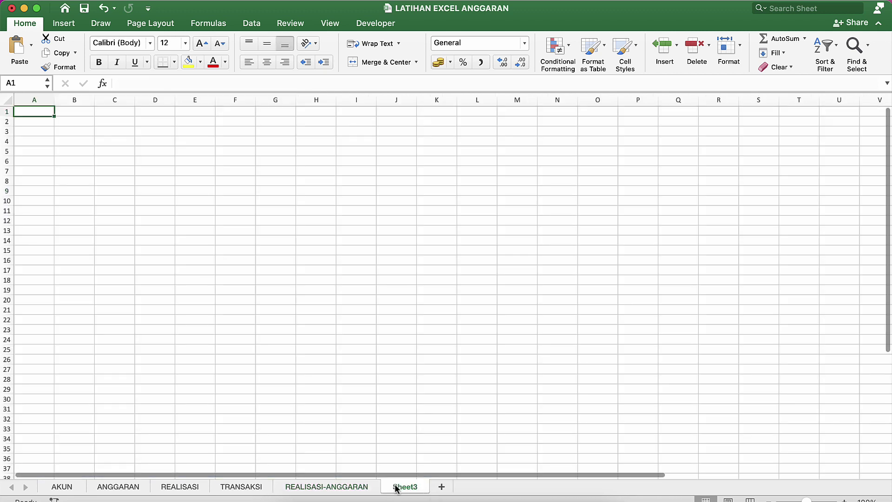
click(66, 125)
text(=)
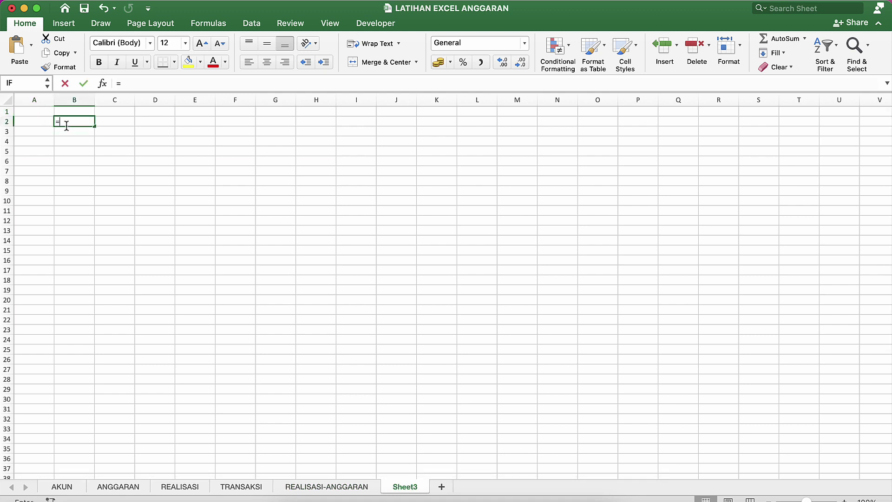
click(294, 488)
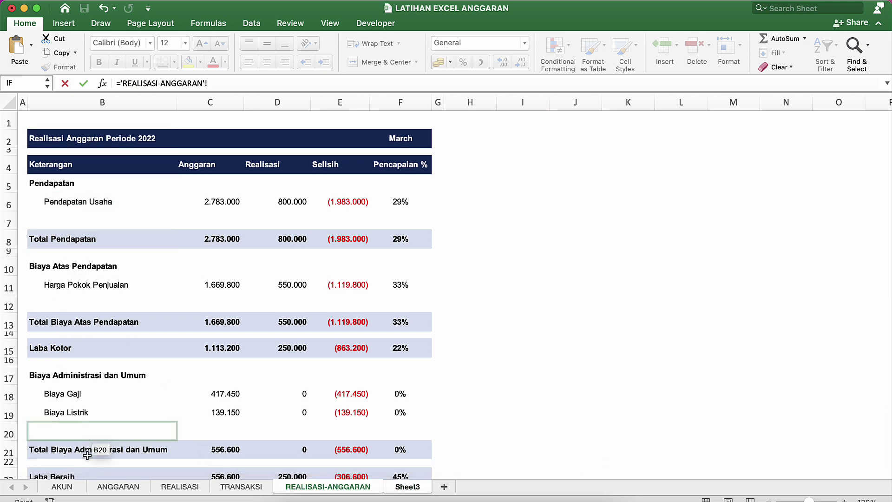
click(62, 487)
click(103, 206)
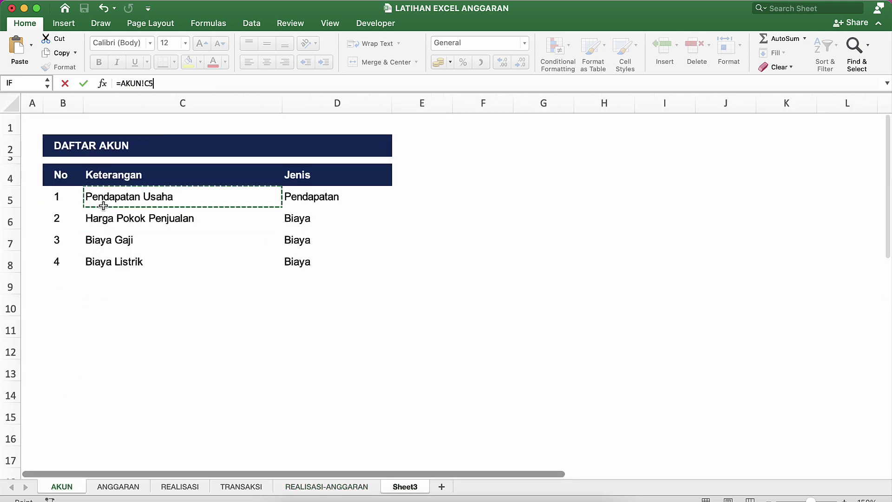
key(Return)
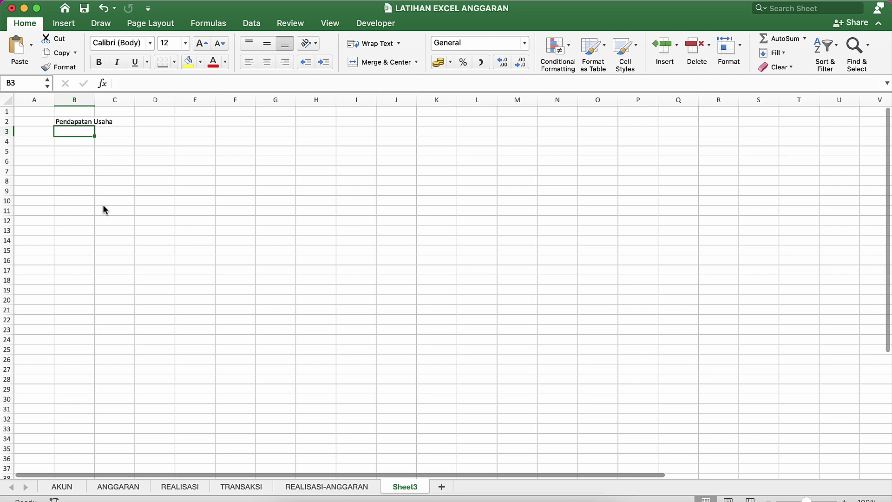
Copy the account name formula from B2 into B3:B5 for the other three accounts.
text(=)
key(BackSpace)
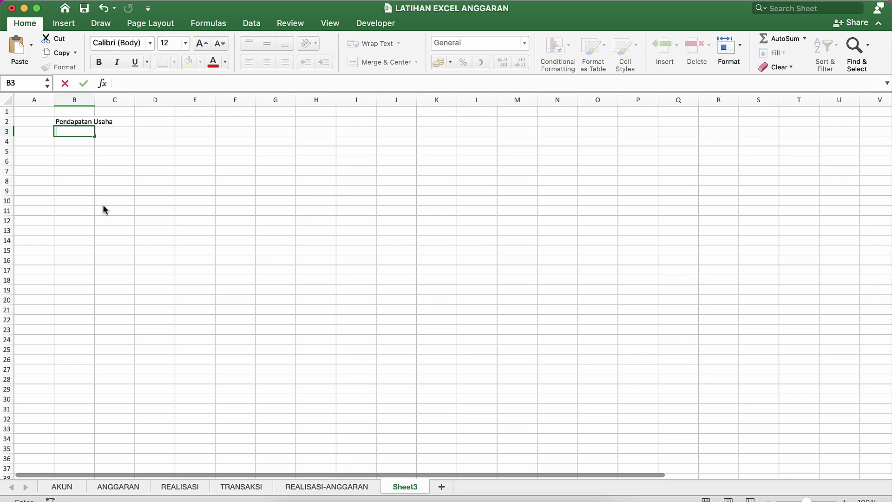
key(Up)
key(super+c)
key(Down)
key(shift+Down)
key(shift+Down)
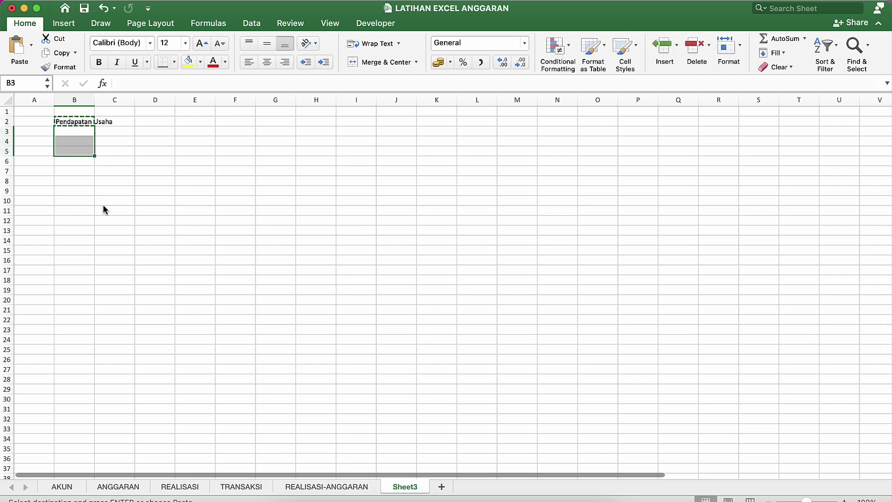
key(super+v)
key(Escape)
key(Down)
key(Down)
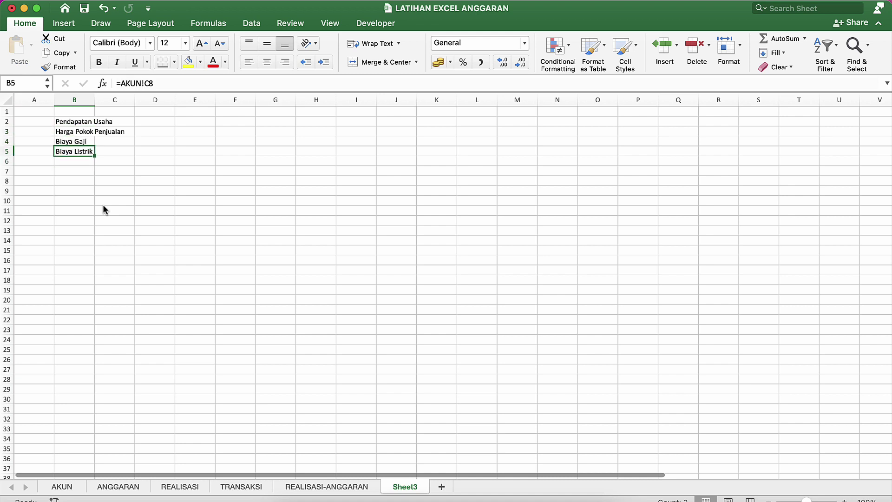
key(super+c)
key(Down)
key(super+v)
key(Escape)
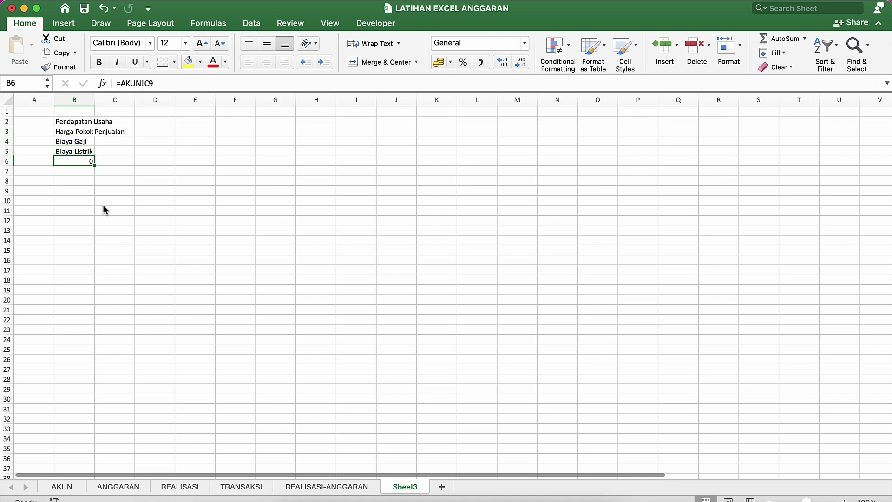
key(Delete)
Autofit column B to the width of the account names.
key(Up)
key(Up)
key(Up)
key(Up)
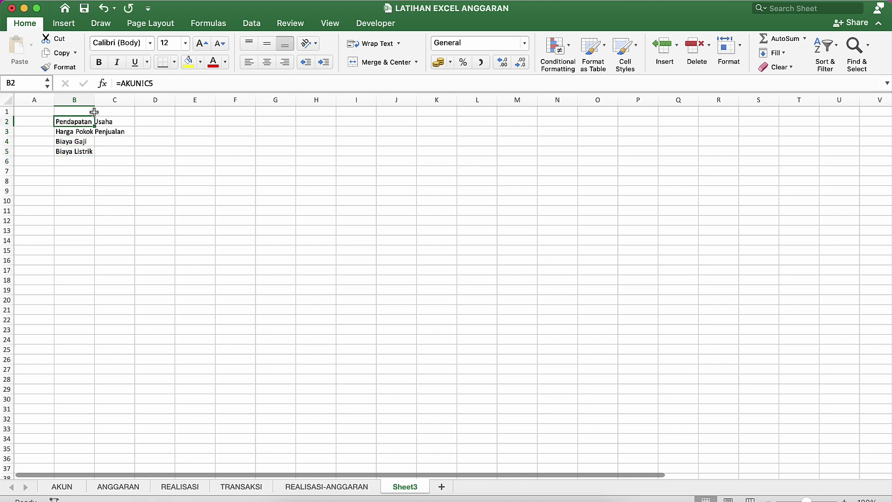
double_click(94, 99)
click(155, 130)
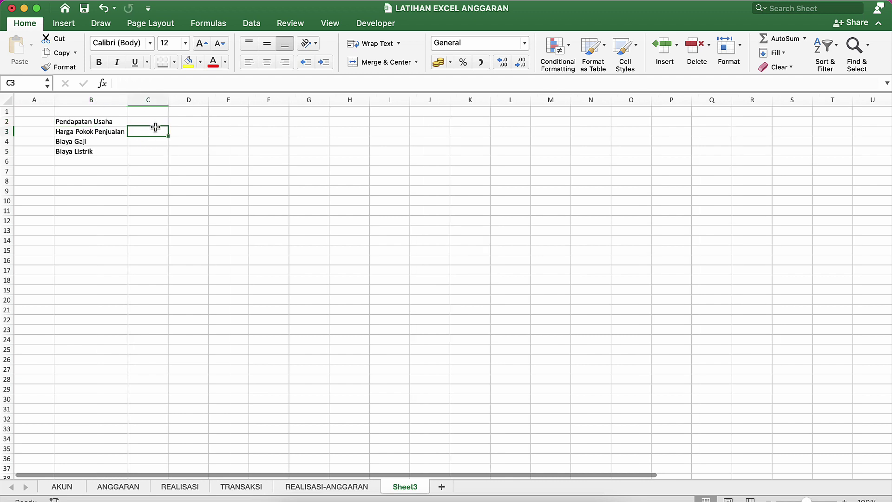
Enter the column headings Anggaran in C1 and Realisasi in D1.
click(157, 122)
click(155, 111)
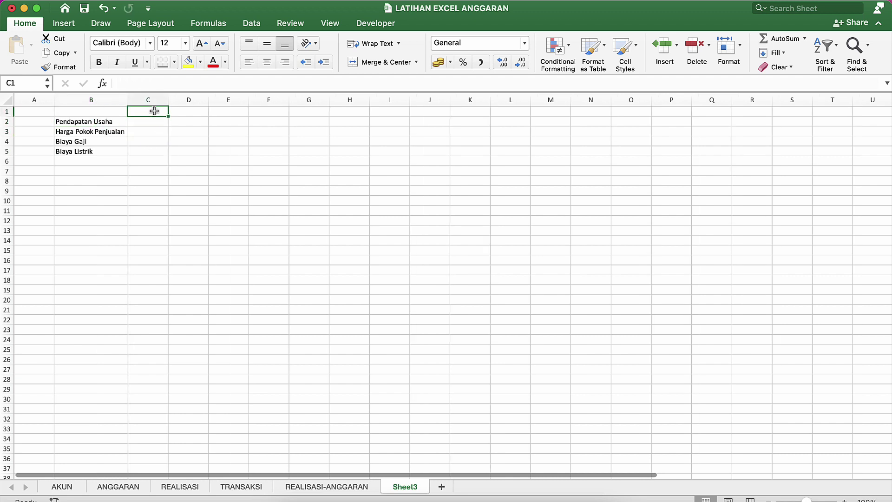
text(Real;)
key(BackSpace)
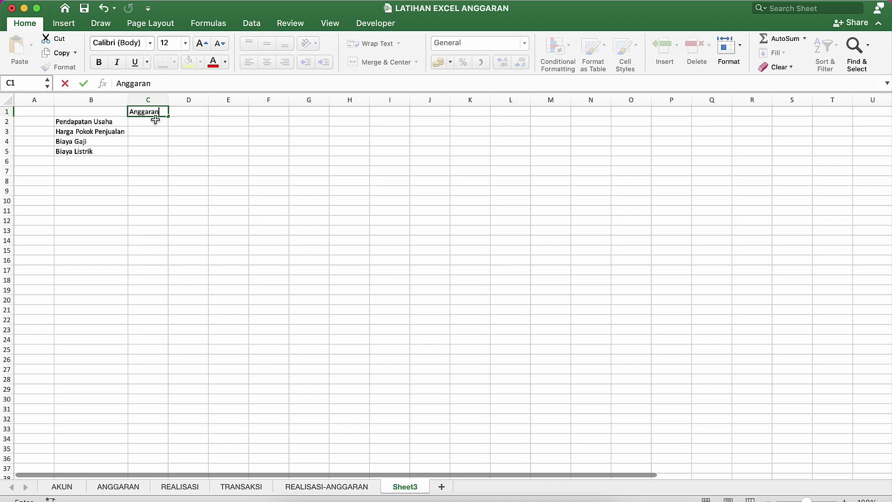
key(Tab)
text(Re)
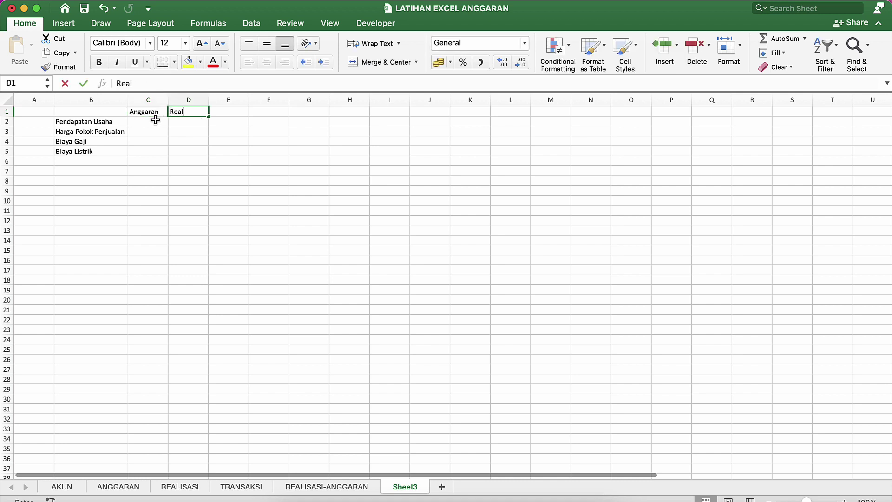
text(alisasi)
key(Return)
click(237, 207)
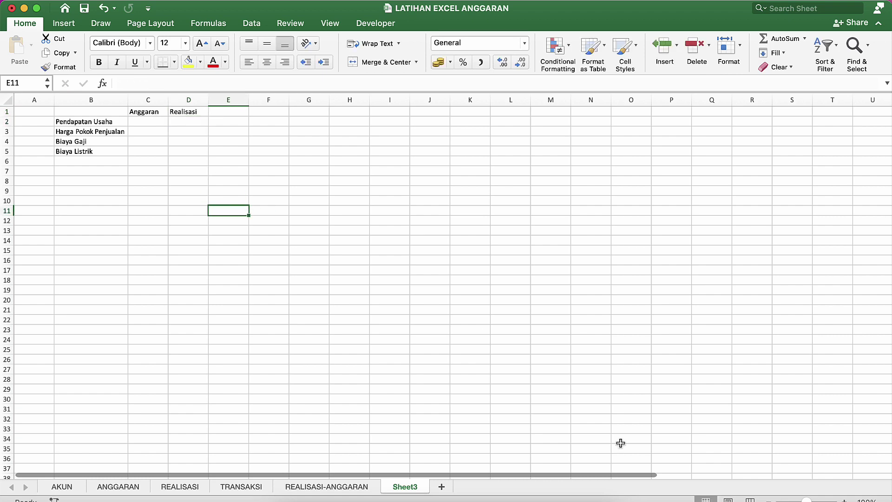
Narrow the empty column A beside the account names on Sheet3.
scroll(345, 281, up, 6)
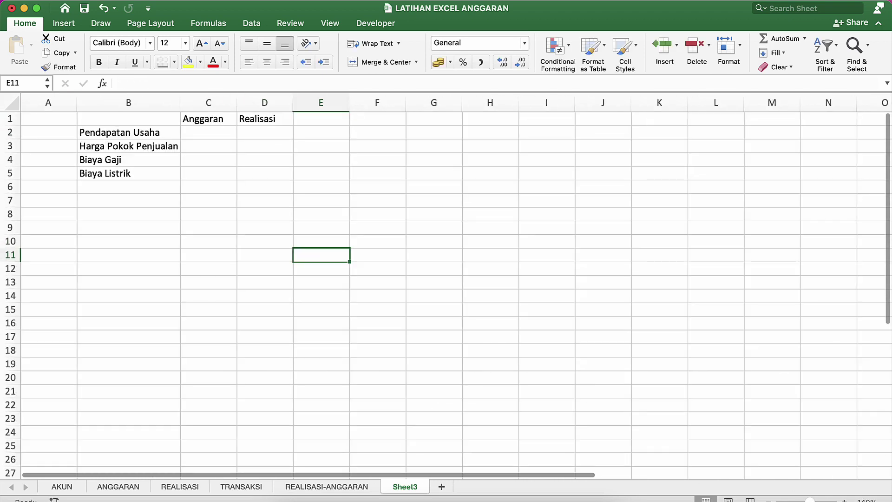
click(151, 150)
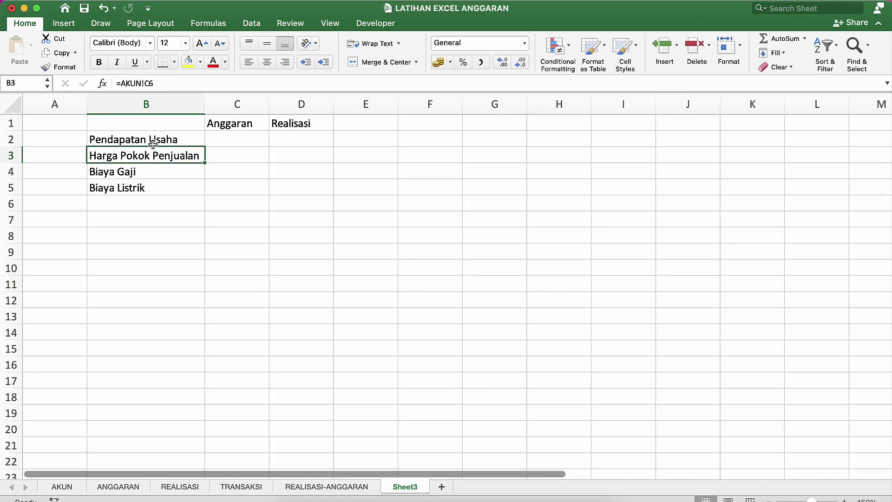
drag(76, 104, 48, 103)
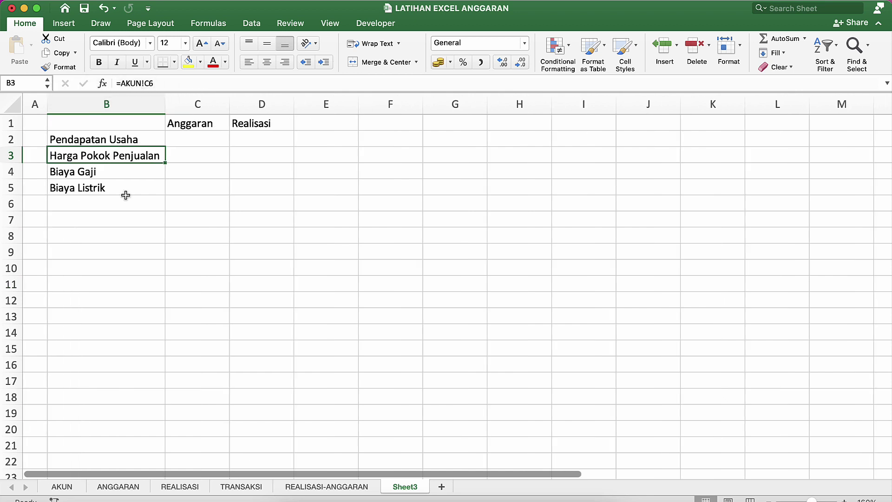
click(125, 194)
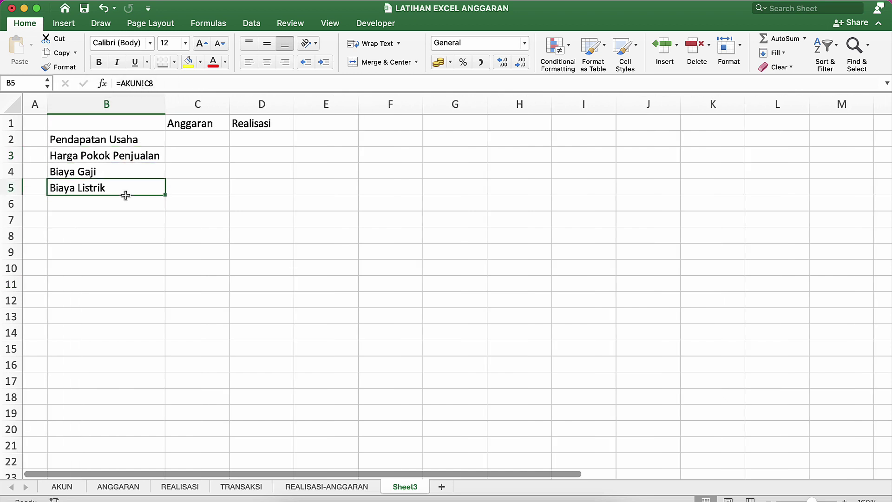
Link C2 to the Pendapatan Usaha budget figure in cell C6 of REALISASI-ANGGARAN.
click(208, 144)
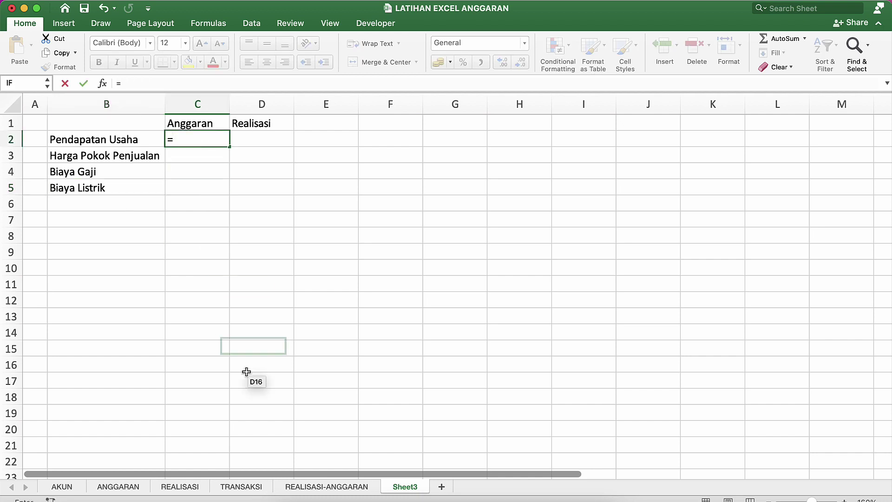
click(314, 492)
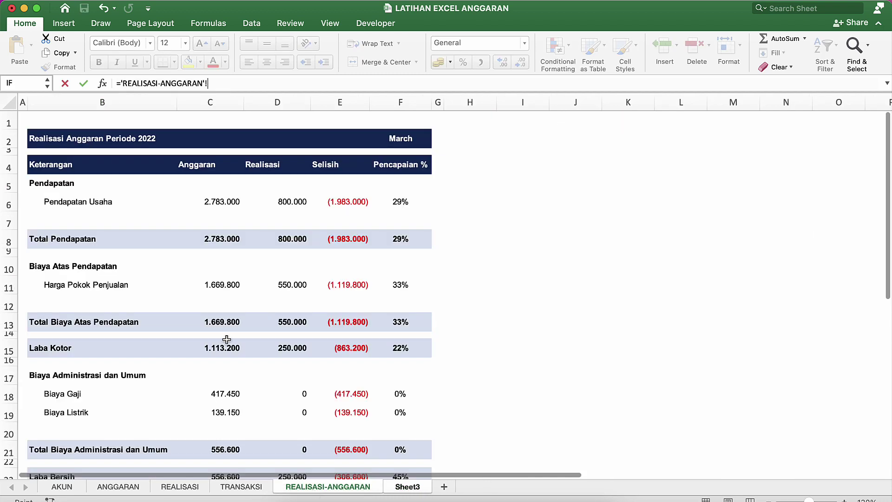
click(214, 203)
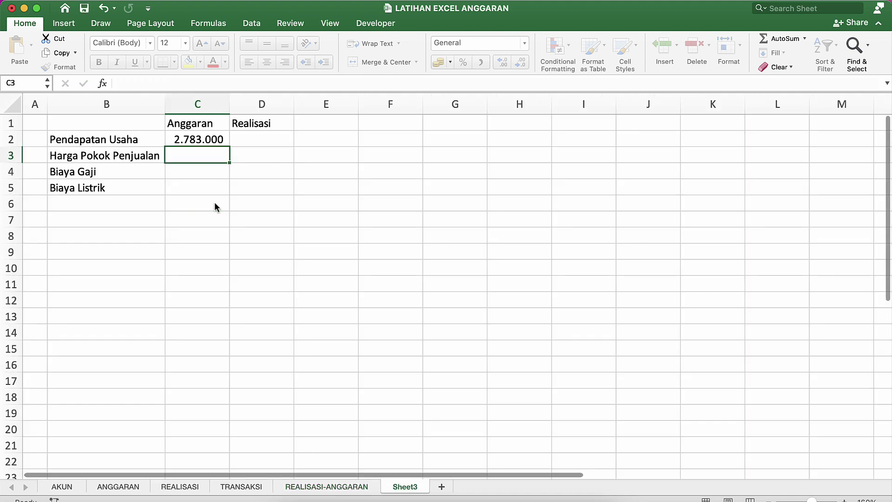
key(Return)
Link C3 to the Harga Pokok Penjualan budget figure in cell C11 of REALISASI-ANGGARAN.
text(=)
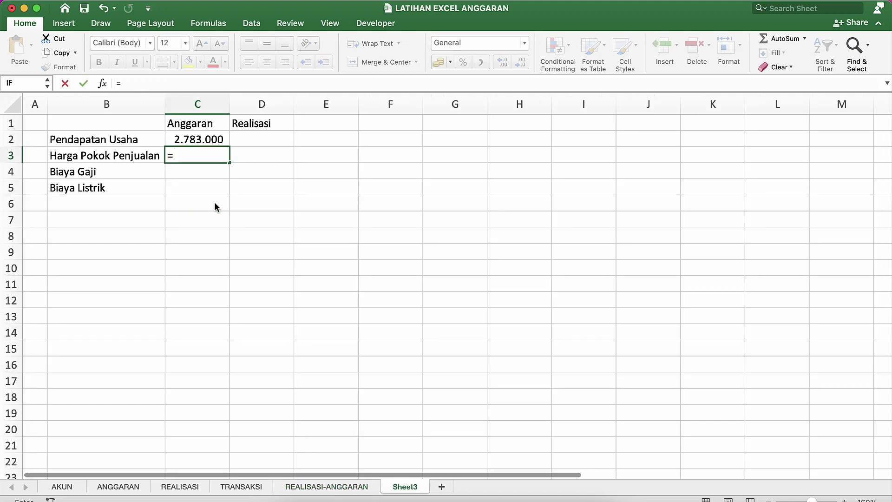
click(349, 491)
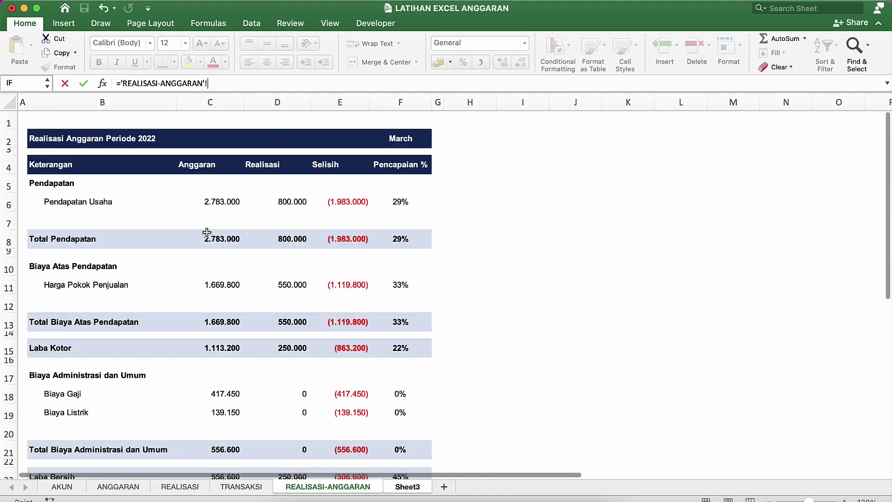
click(211, 237)
click(227, 281)
key(Return)
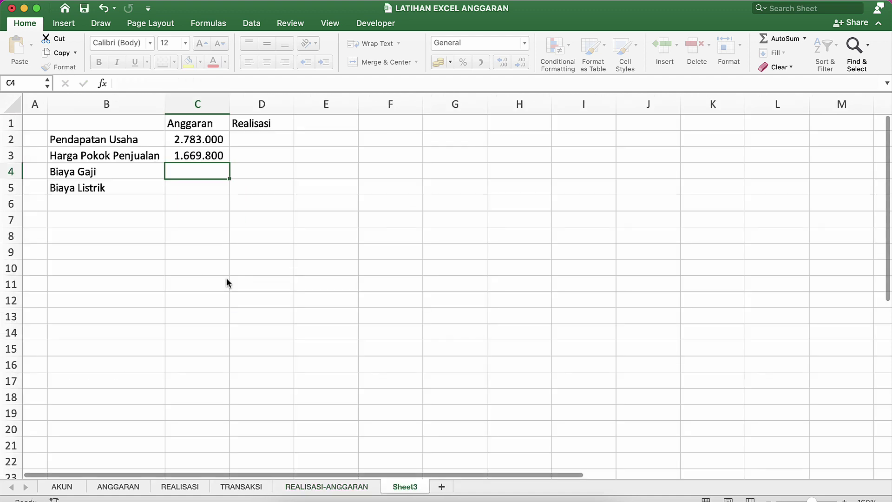
Link C4 to the Biaya Gaji budget figure in cell C18 of REALISASI-ANGGARAN.
text(=)
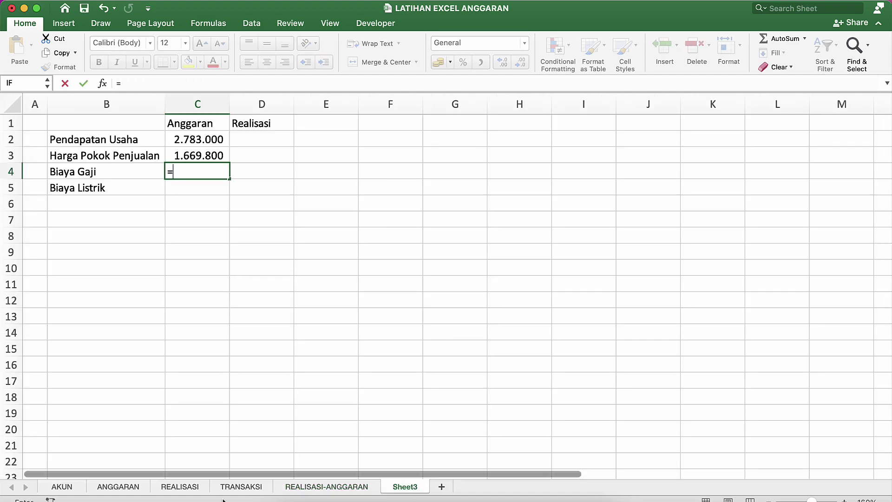
click(299, 486)
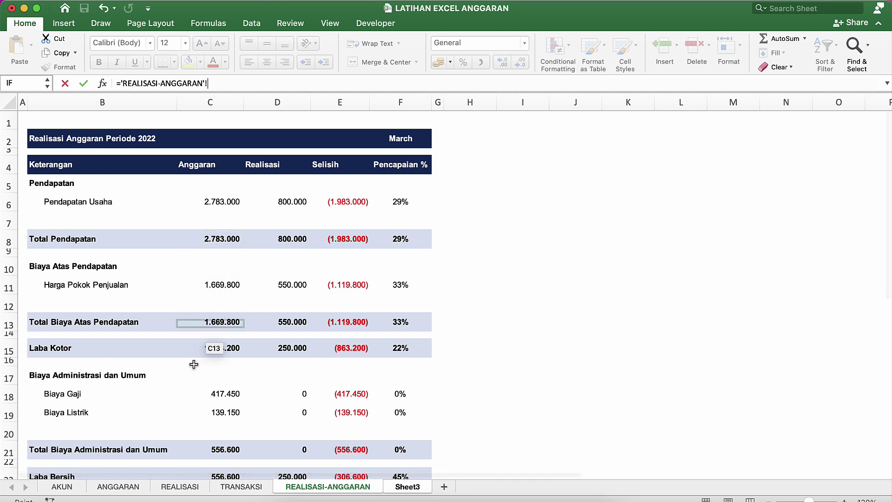
click(225, 396)
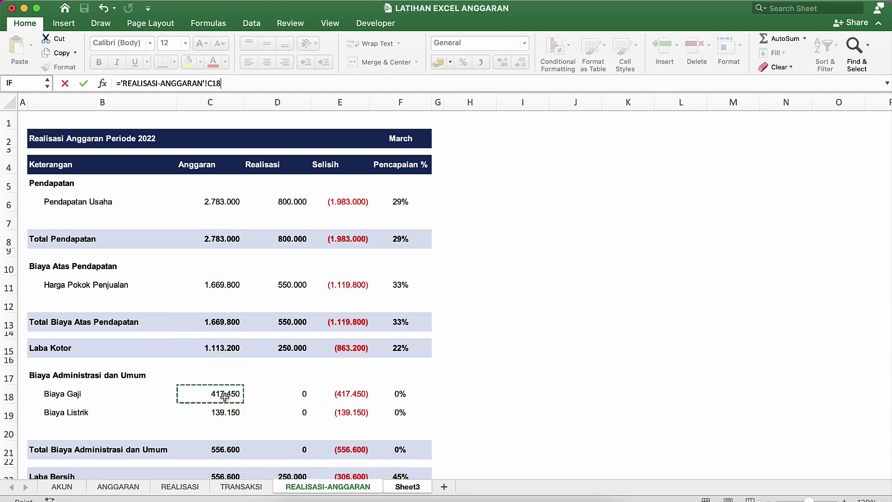
key(Return)
Fill the Biaya Gaji budget link from C4 down into the Biaya Listrik cell C5.
text(=)
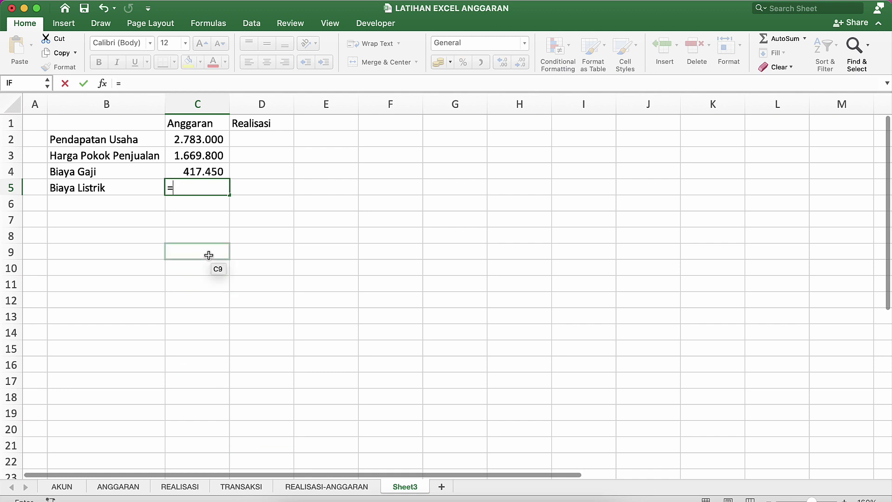
key(Escape)
key(super+d)
Copy the budget links in C2:C5 into the Realisasi cells D2:D5.
key(Up)
key(Up)
key(Up)
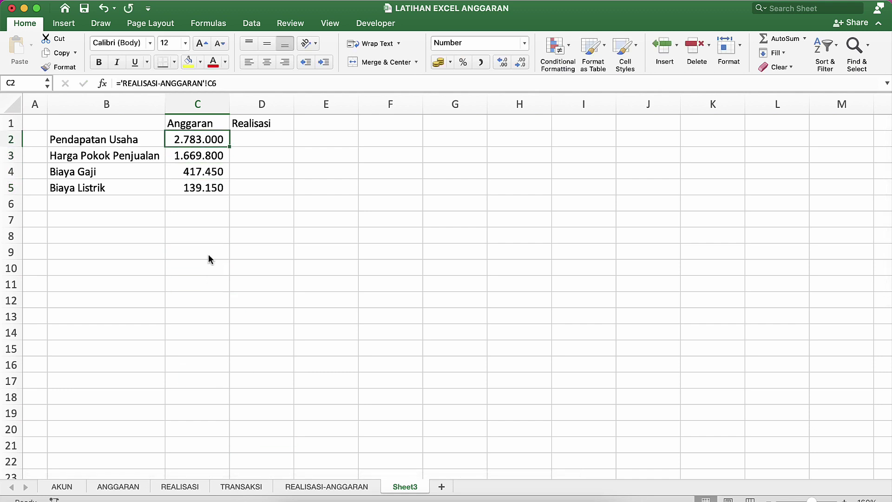
key(shift+Down)
key(shift+Down)
key(shift+Down)
key(super+c)
key(Right)
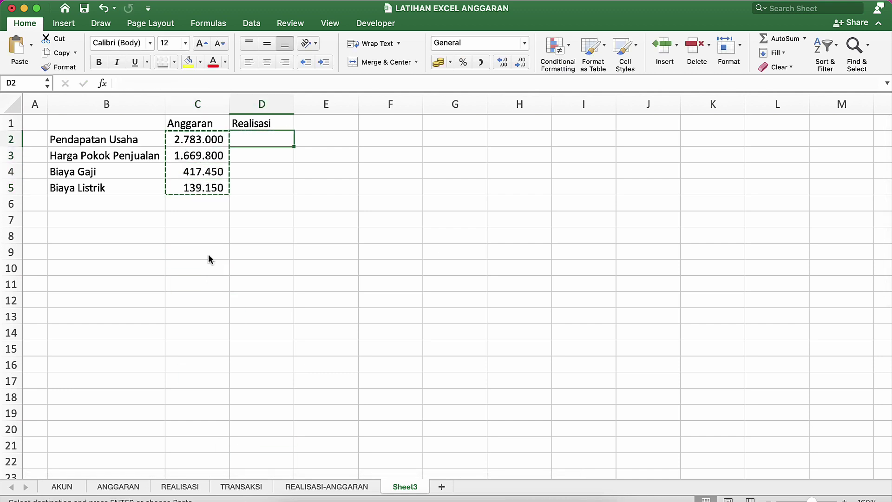
key(super+v)
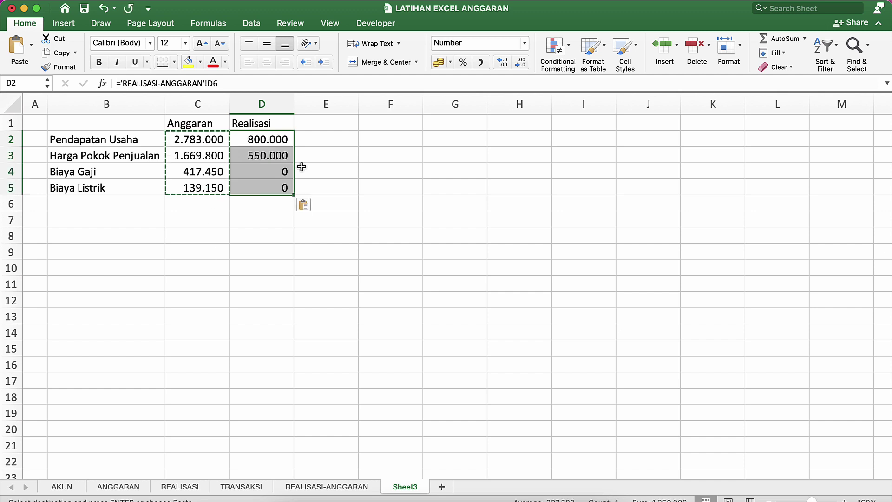
click(299, 170)
key(Escape)
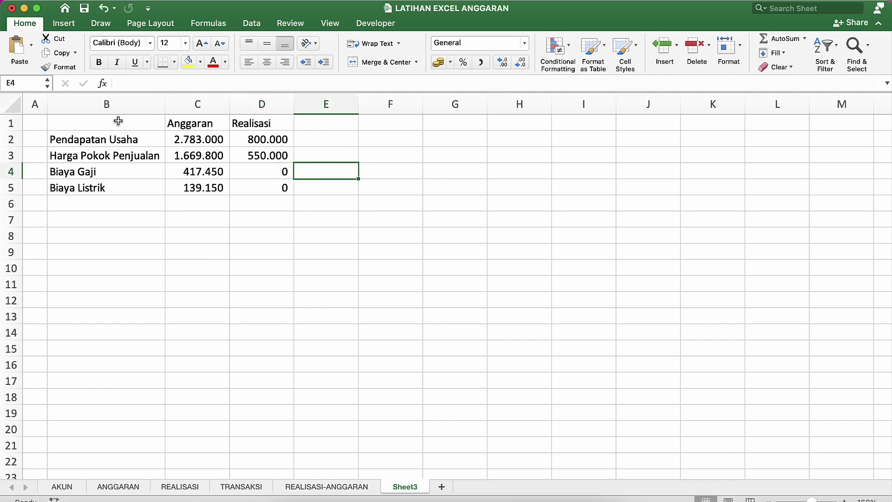
Insert a 2-D clustered column chart from B1:D5 and apply the dark background chart style to it.
click(118, 121)
key(shift+Right)
key(shift+Right)
key(shift+Down)
key(shift+Down)
key(shift+Down)
key(shift+Down)
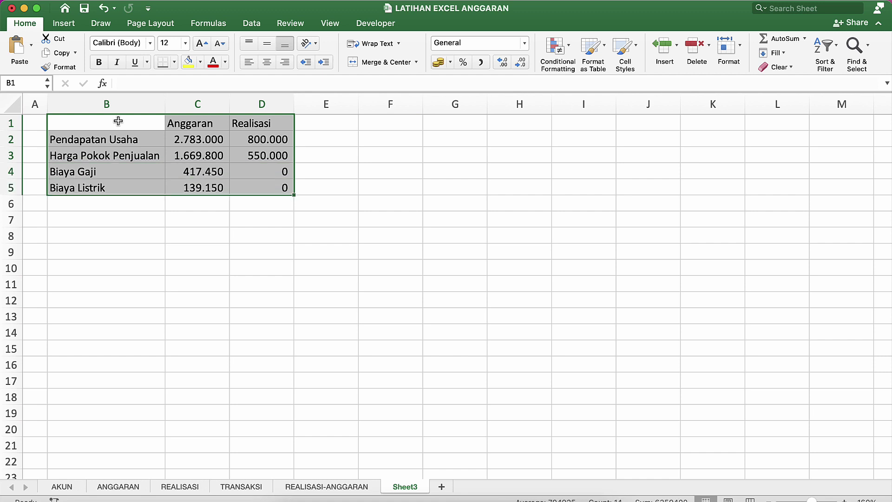
click(64, 23)
click(403, 39)
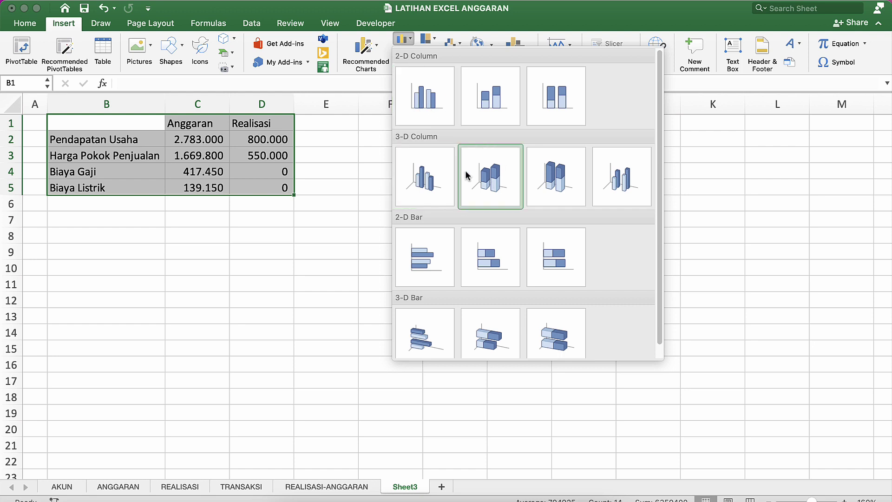
click(432, 104)
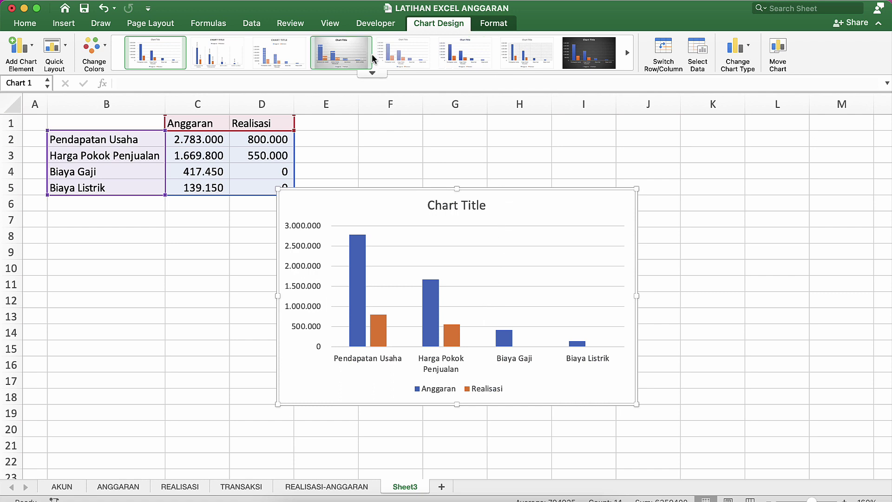
click(586, 53)
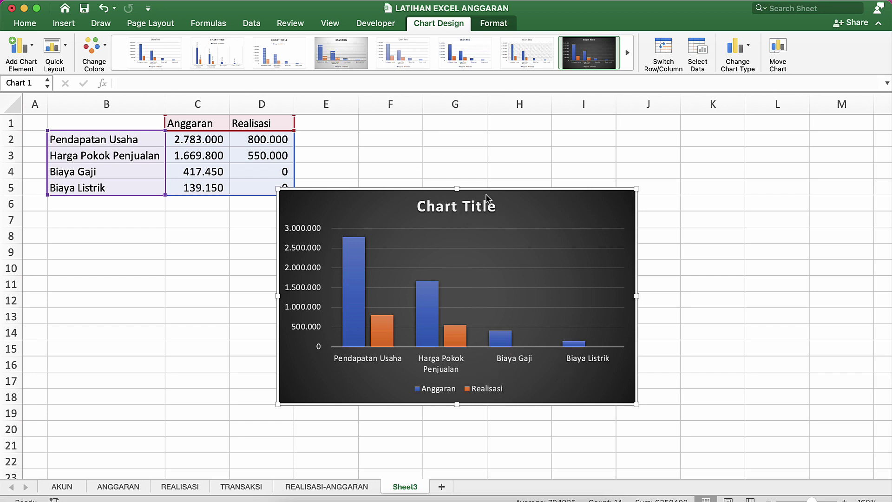
Move the column chart from Sheet3 to the REALISASI-ANGGARAN sheet, placing it beside the report at cell H4.
key(Delete)
click(225, 188)
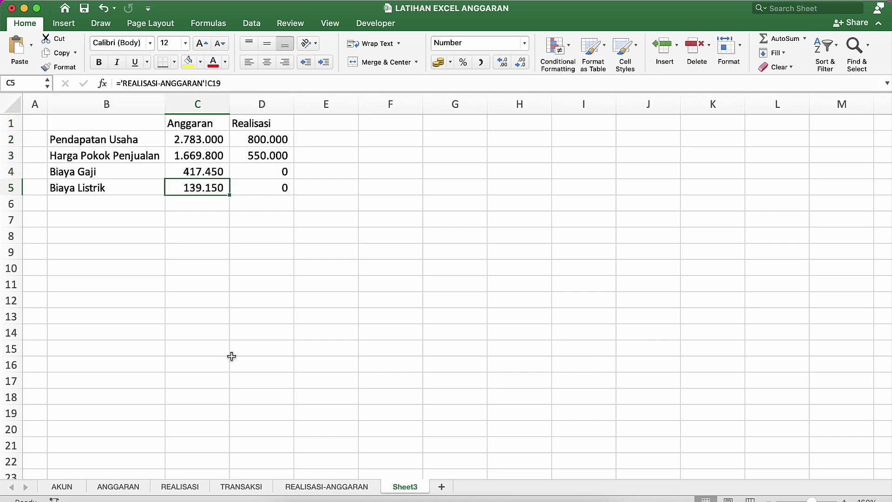
click(326, 485)
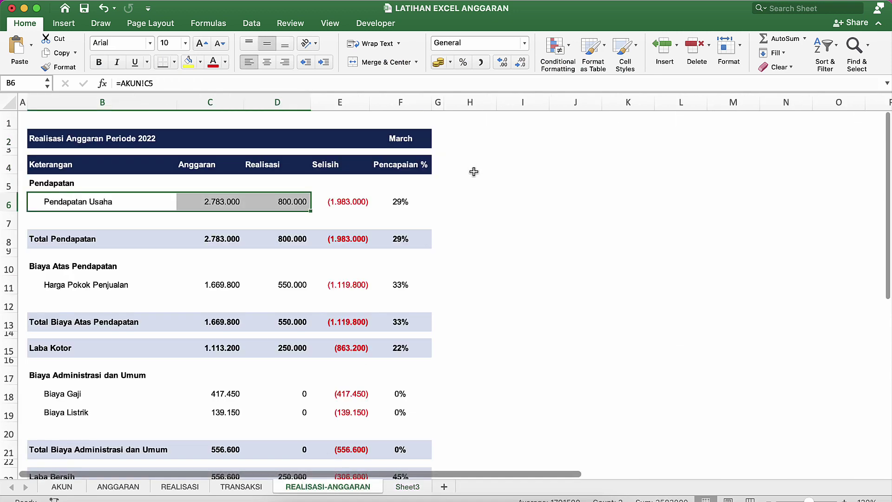
click(476, 182)
click(474, 166)
key(cmd+v)
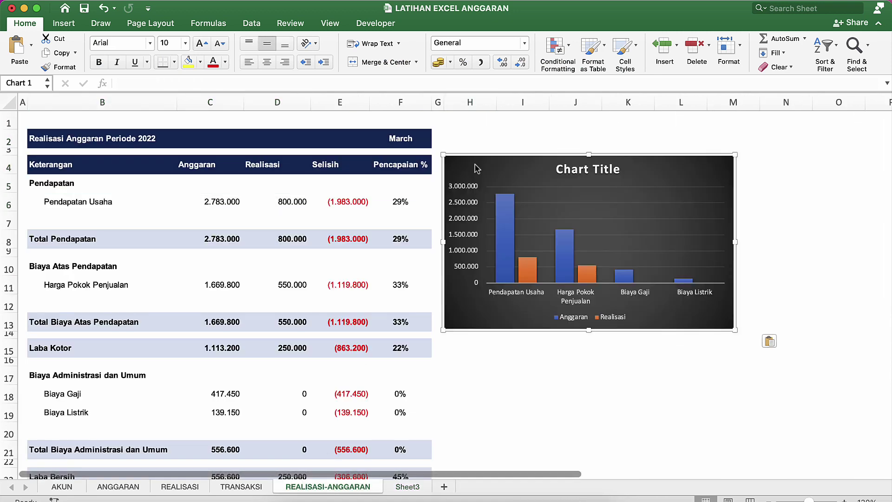
click(463, 132)
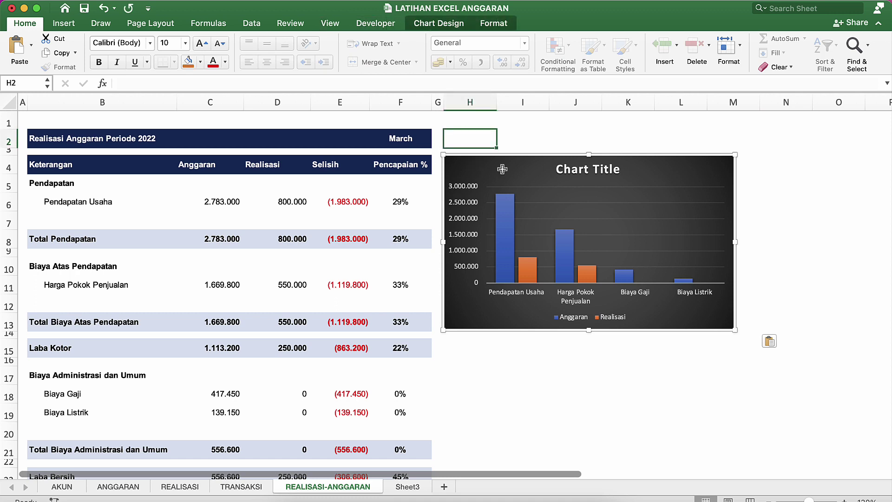
click(804, 216)
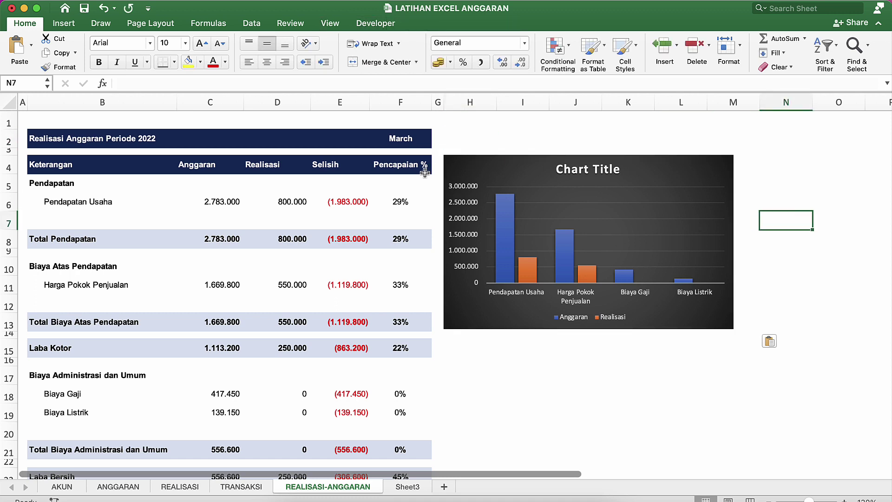
Cycle the report month in F2 through January, February and March to check the chart's response.
click(413, 140)
click(437, 142)
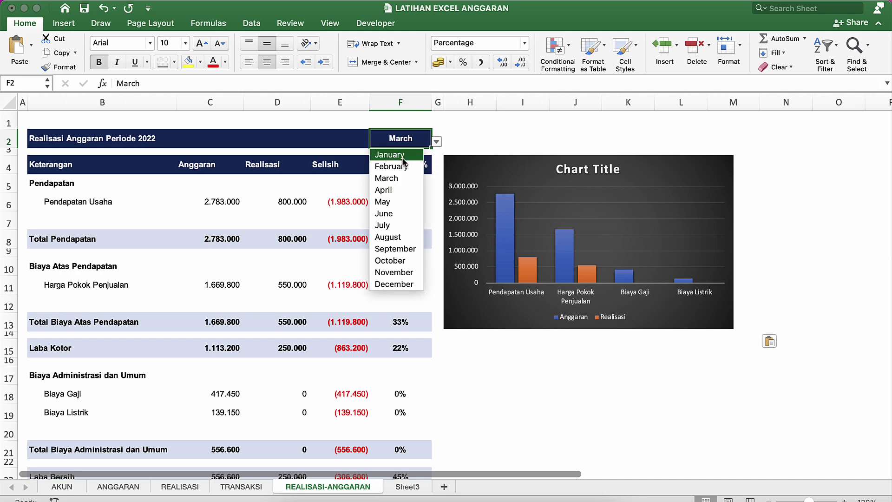
click(402, 155)
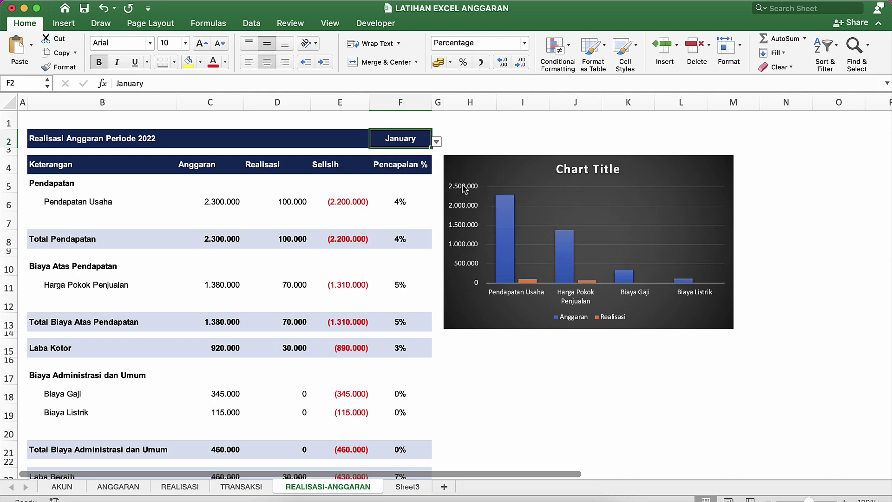
click(436, 142)
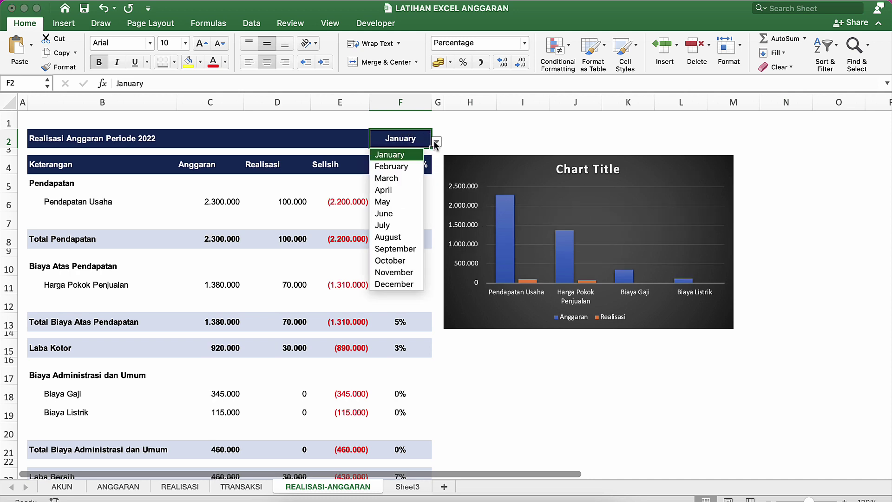
click(396, 168)
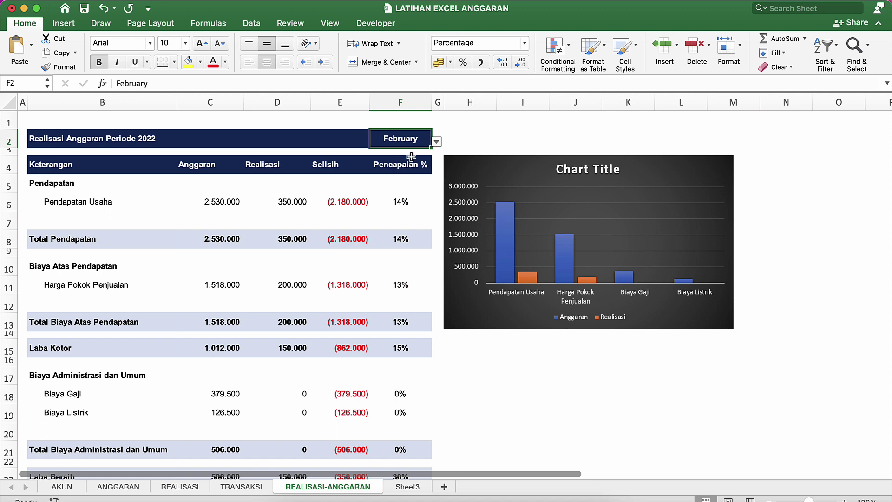
click(435, 143)
click(399, 177)
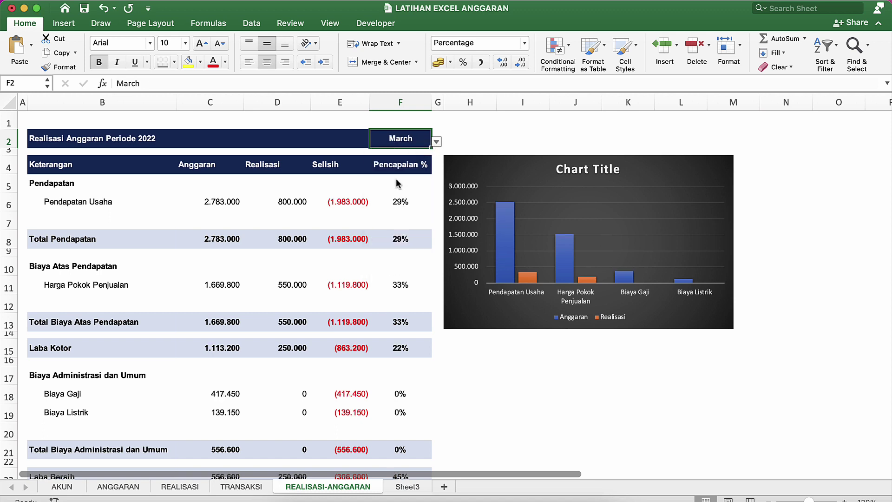
click(511, 404)
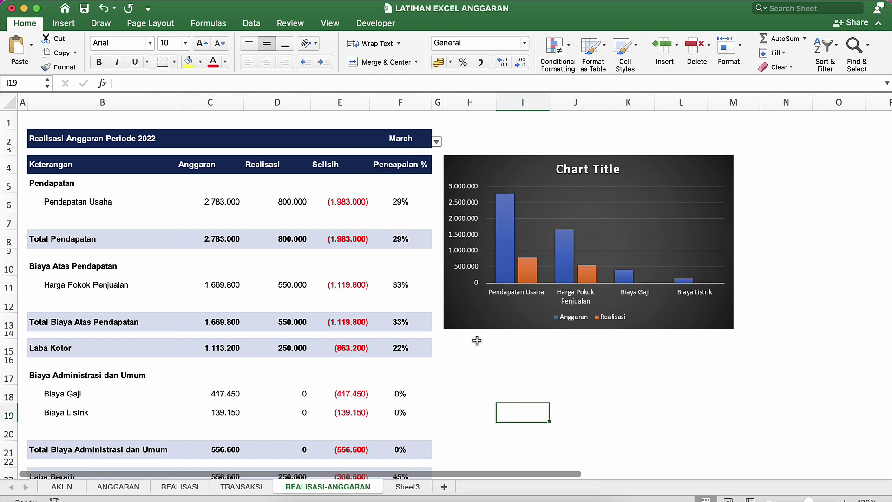
Replace the chart title with "Anggaran VS Realisasi 2022".
click(592, 172)
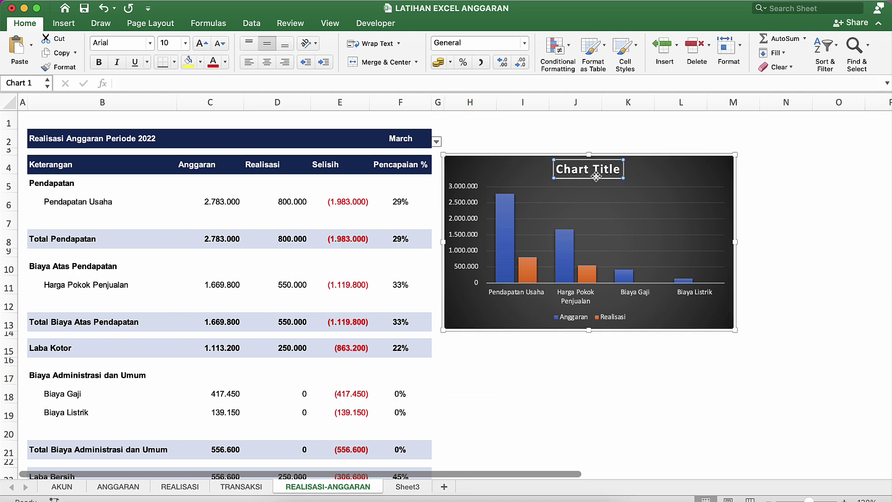
triple_click(591, 174)
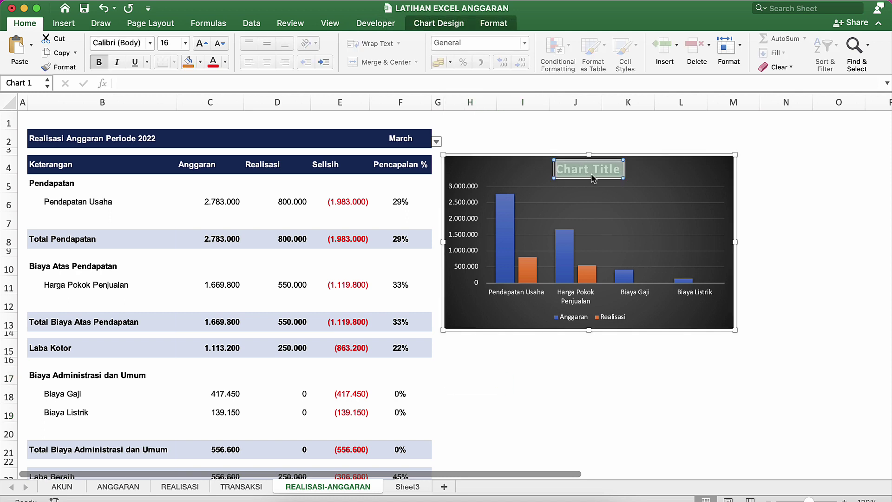
text(Graf)
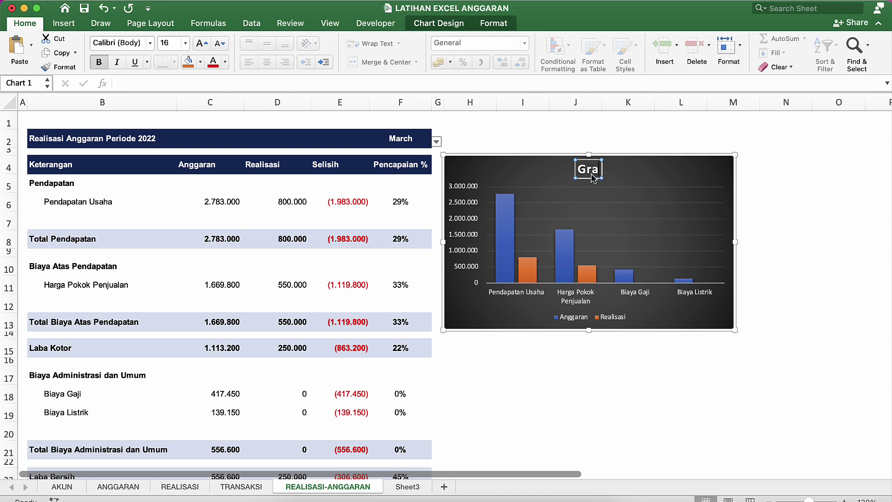
key(BackSpace)
key(BackSpace)
key(BackSpace)
key(BackSpace)
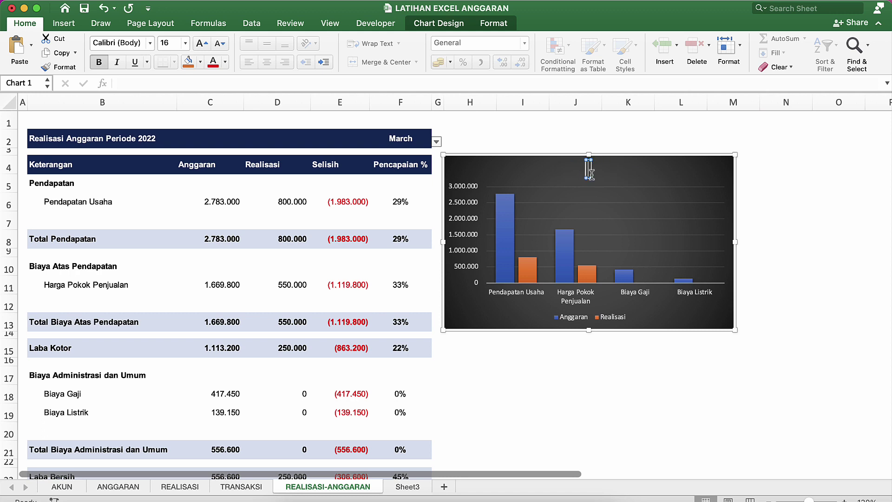
text(Anggaran)
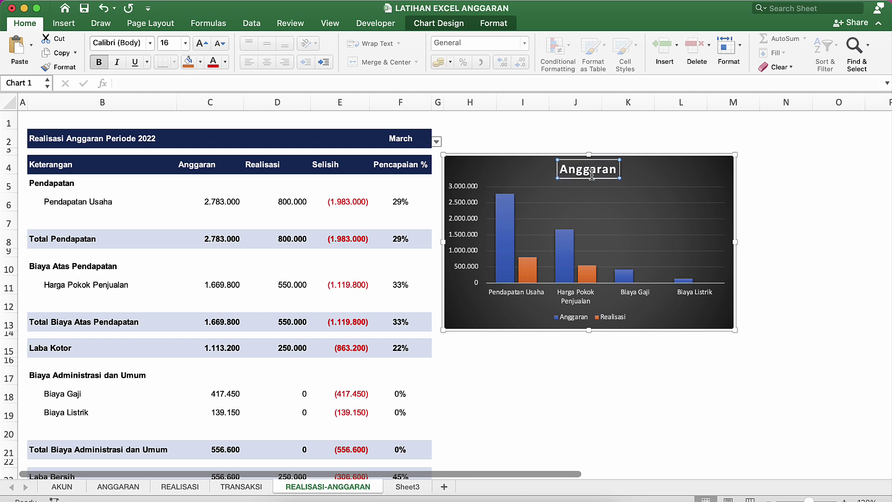
text( VS Re)
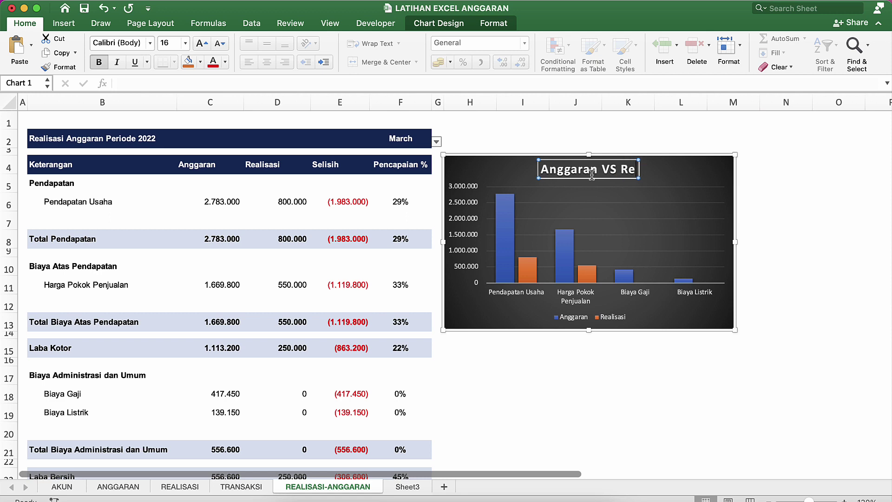
text(alisasi)
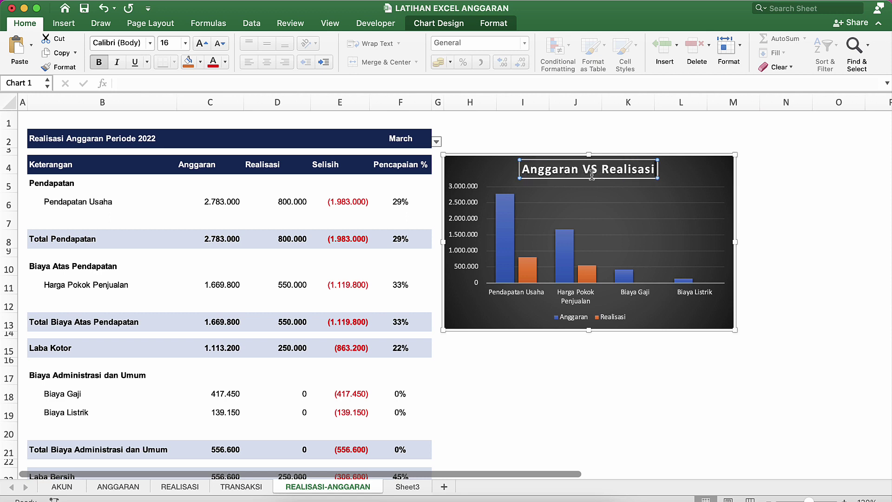
text( 2022)
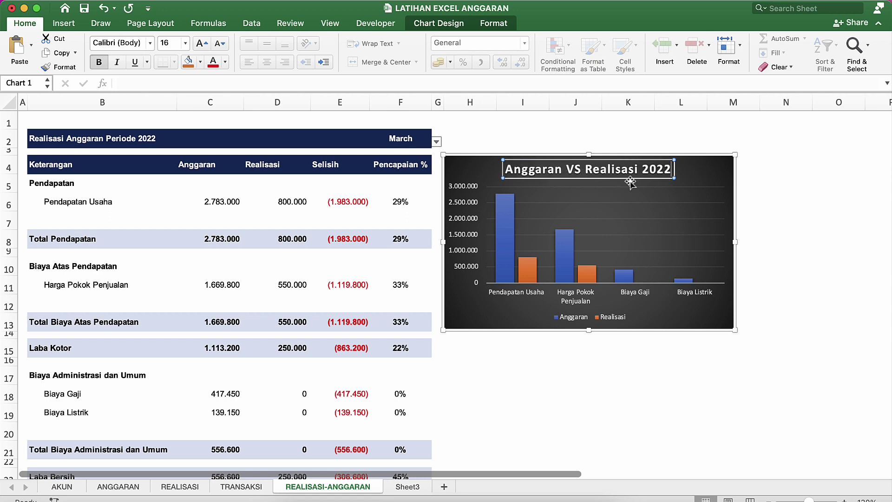
click(797, 216)
Set the chart title's font to Arial and reduce its size by three increments.
click(674, 183)
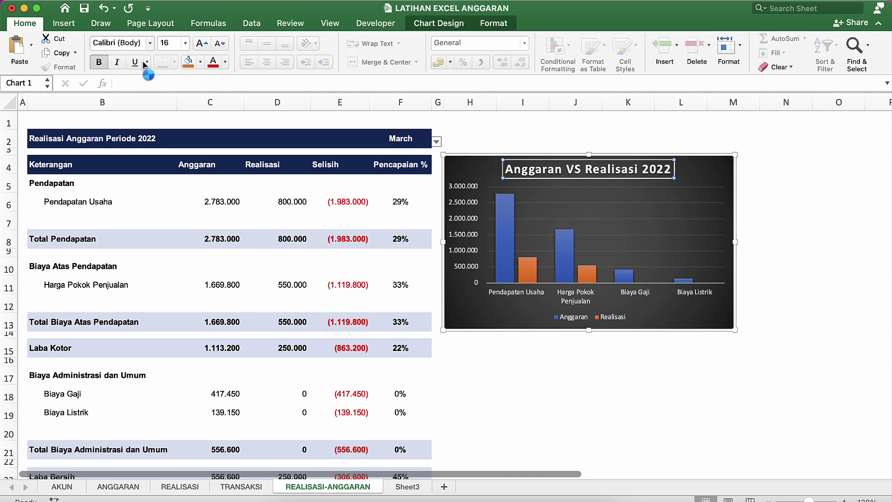
click(149, 43)
click(132, 157)
click(219, 43)
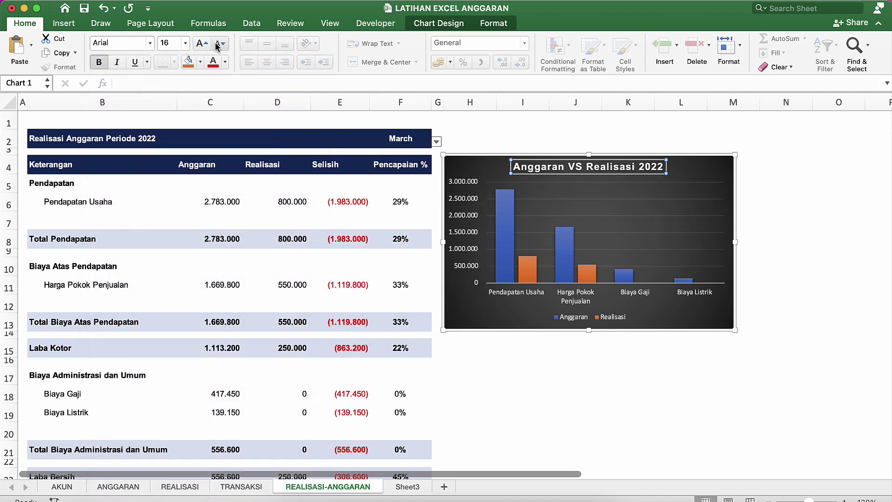
click(218, 43)
click(218, 43)
click(521, 127)
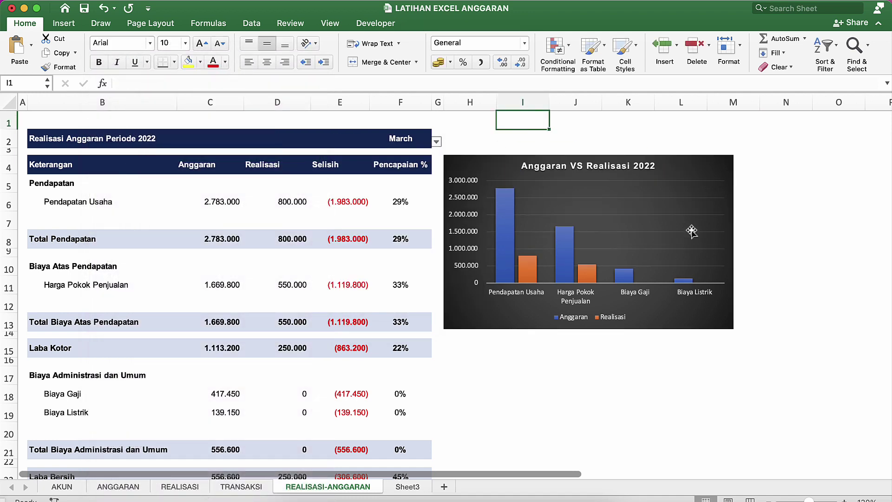
click(725, 235)
click(808, 251)
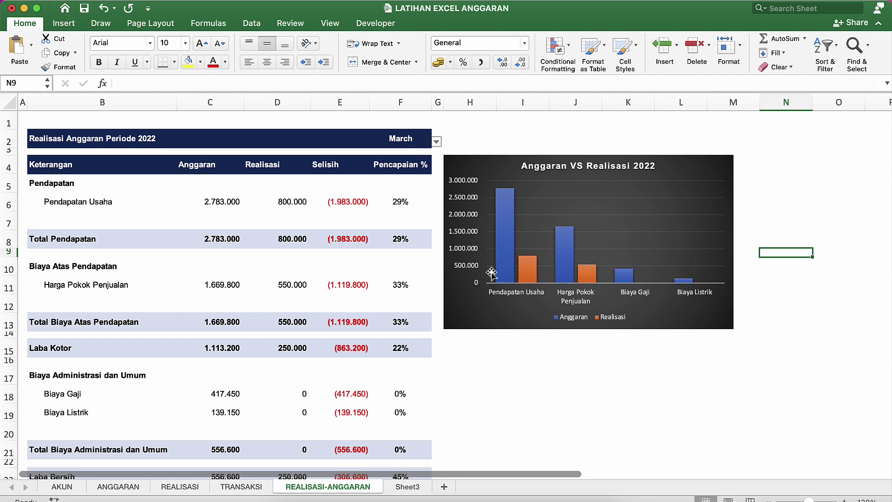
click(495, 318)
click(490, 361)
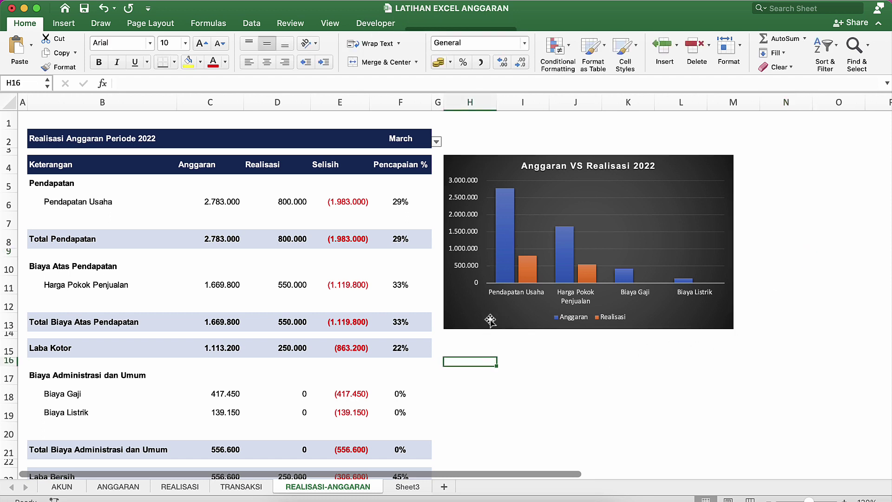
click(490, 320)
click(494, 371)
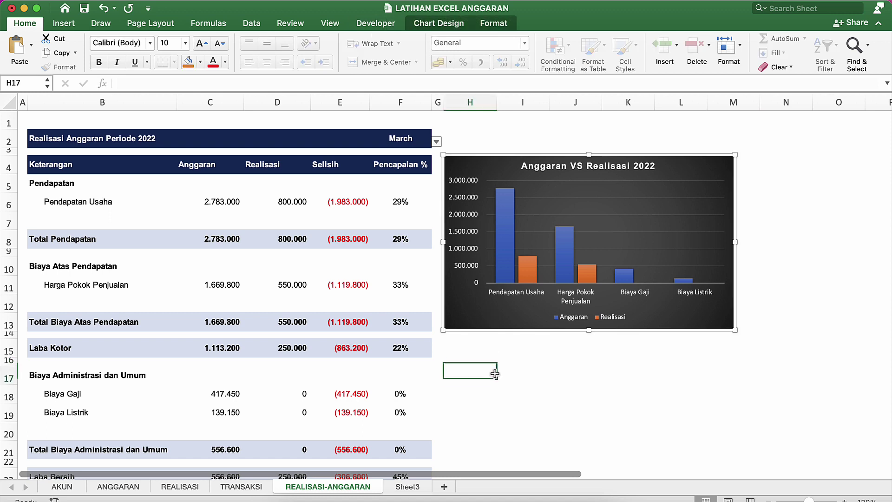
click(458, 343)
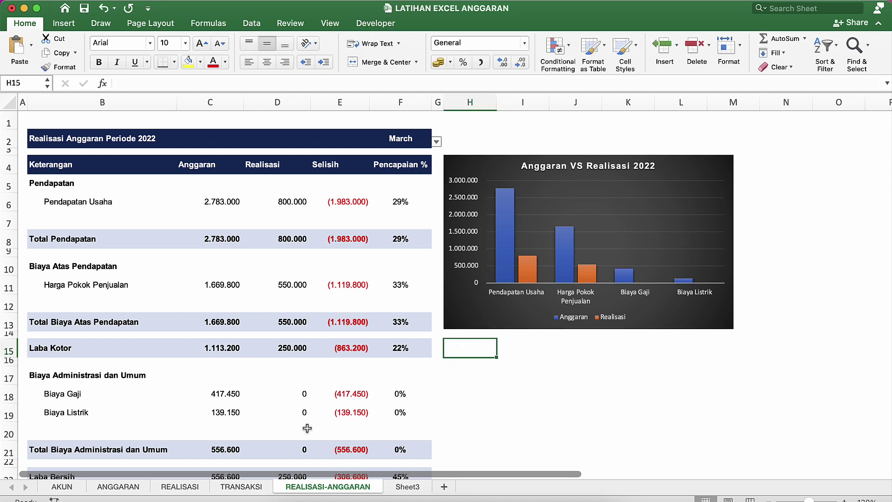
Insert a 2-D pie chart from the account names and Anggaran values in B1:C5 of Sheet3.
click(407, 487)
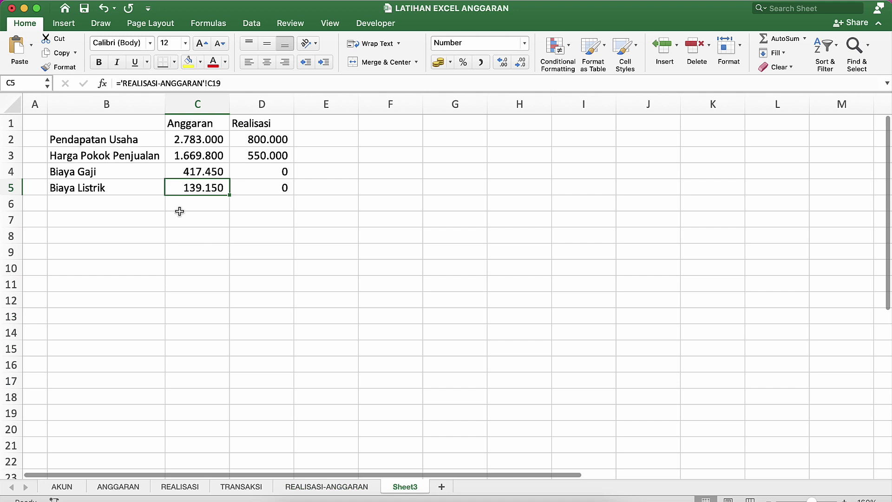
click(109, 153)
click(121, 139)
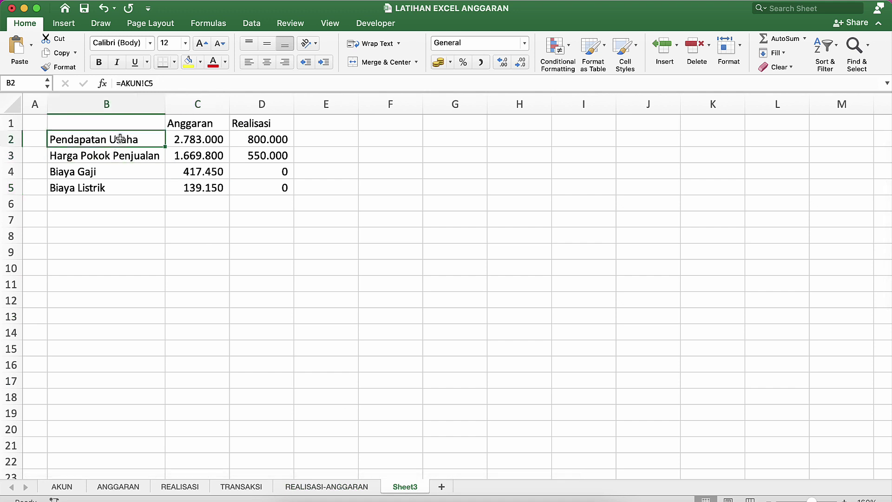
click(155, 154)
click(143, 140)
key(Up)
key(shift+Right)
key(shift+Right)
key(shift+Left)
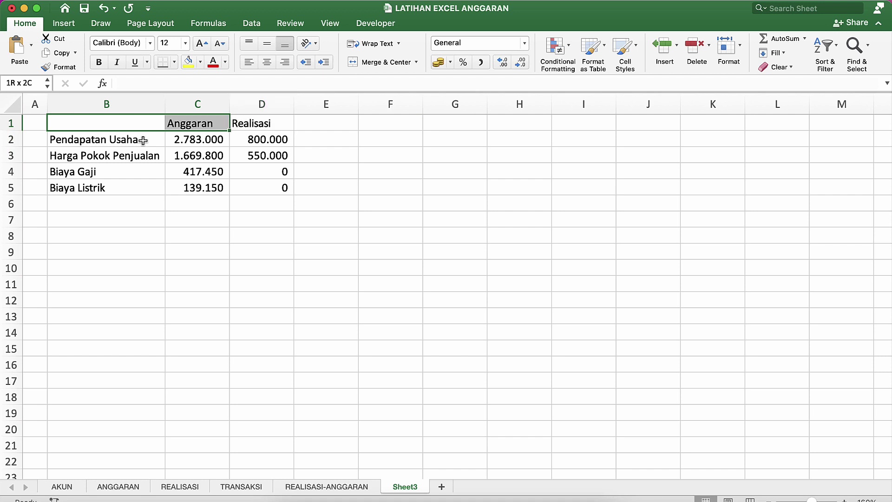
key(shift+Down)
key(shift+Down)
key(shift+Down)
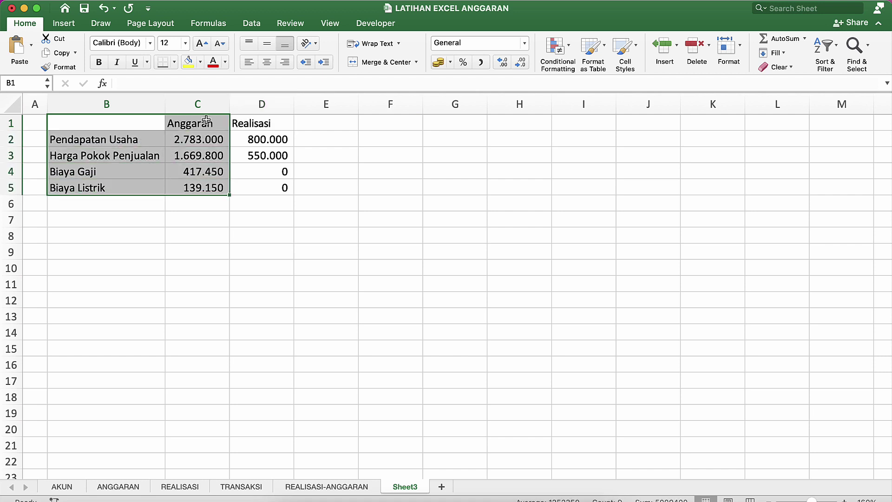
click(70, 25)
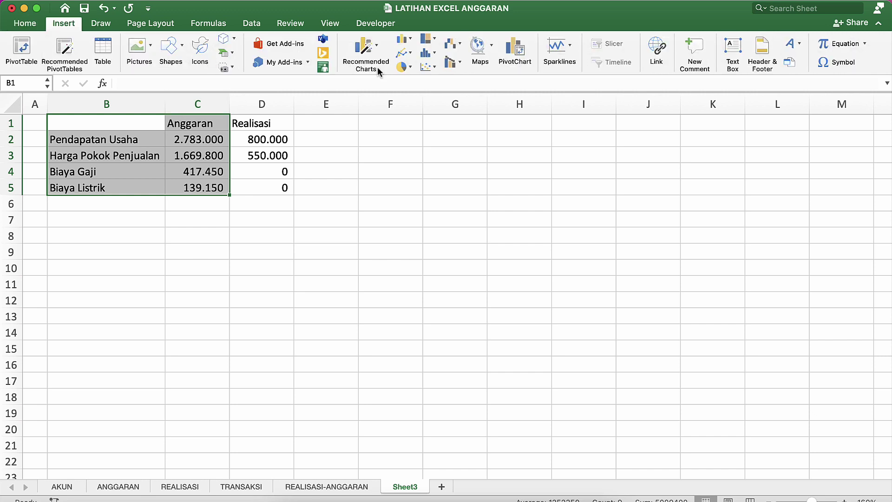
click(402, 67)
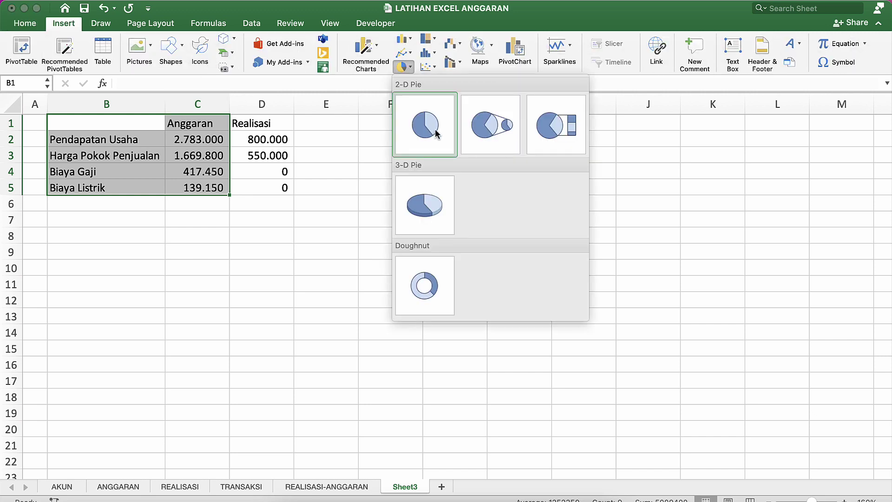
click(435, 136)
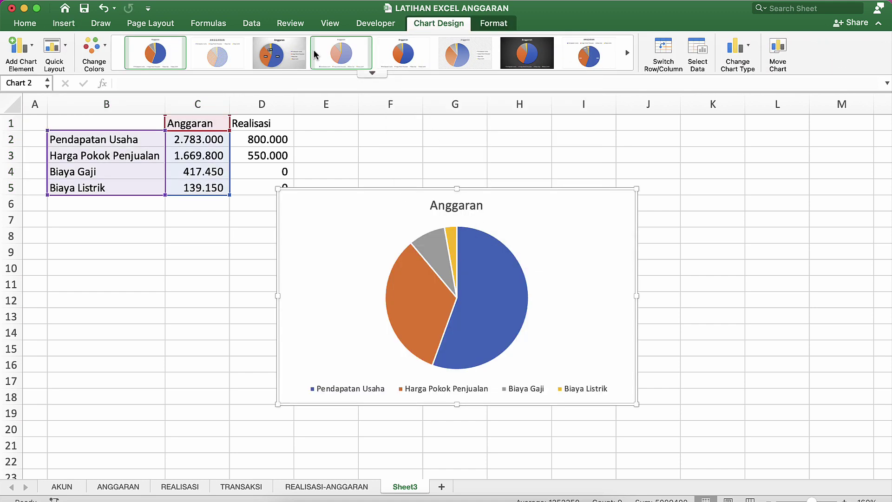
Try the grey gradient style on the Anggaran pie chart, and settle on the dark-background style with percentage labels.
click(264, 49)
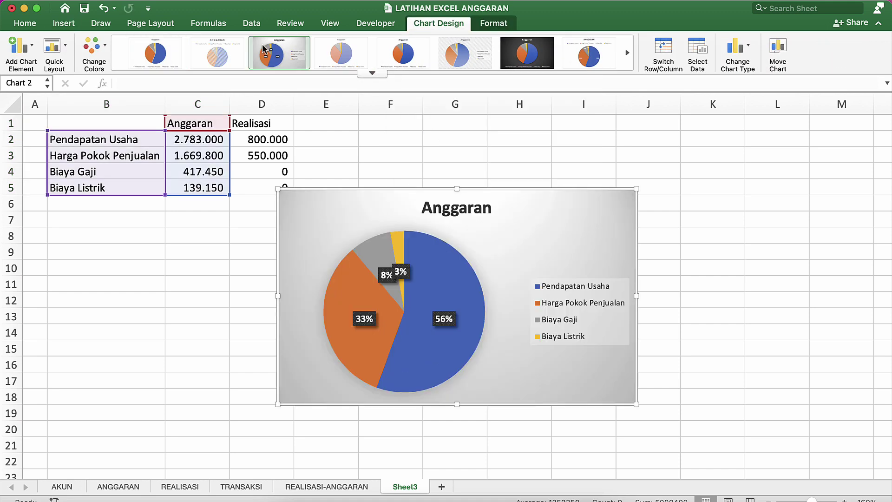
click(442, 210)
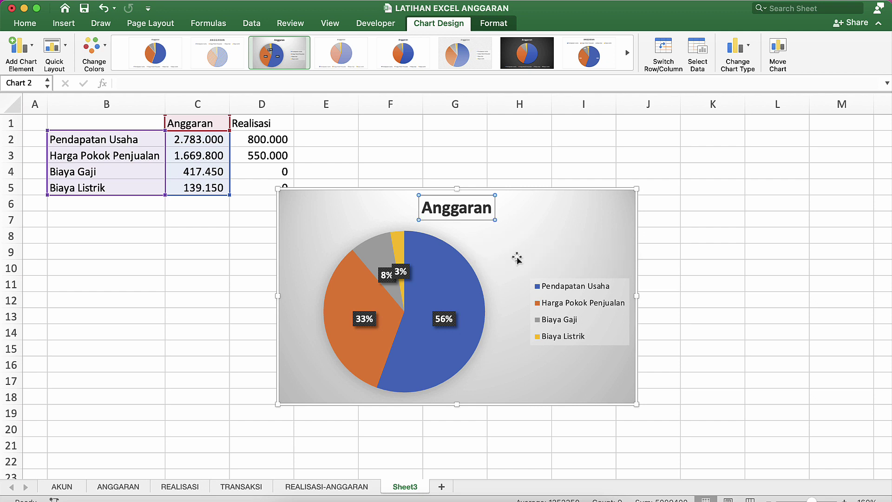
click(571, 241)
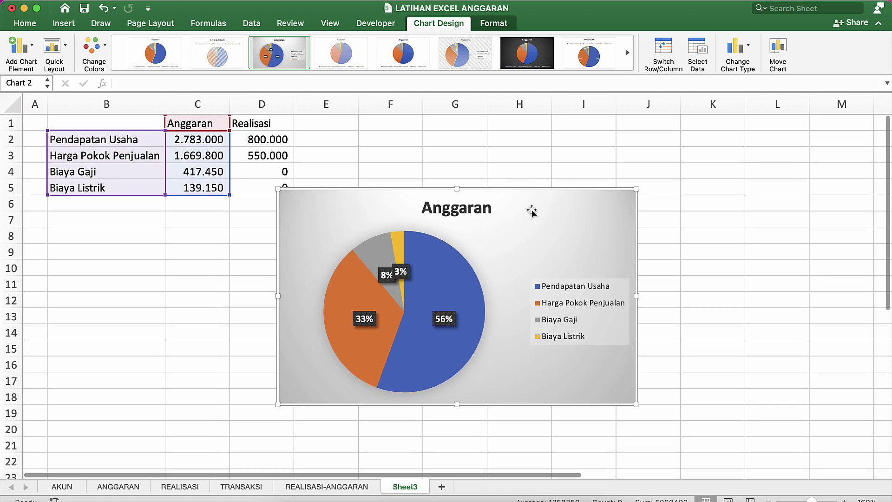
click(524, 55)
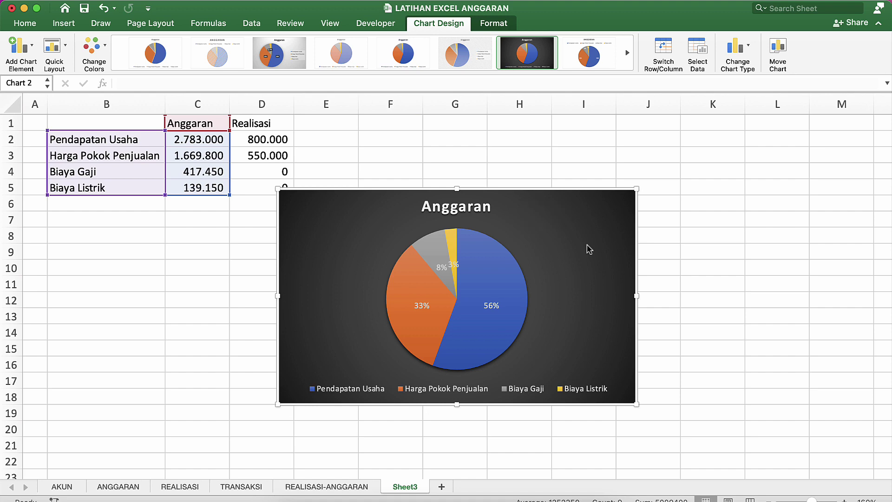
Move the Anggaran pie chart from Sheet3 to the REALISASI-ANGGARAN sheet, placing it at cell H15 below the column chart.
key(Delete)
click(347, 217)
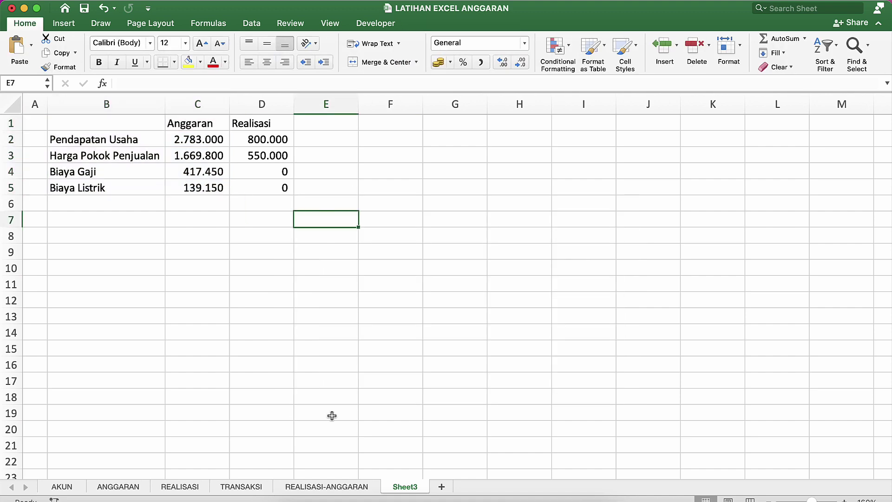
click(327, 487)
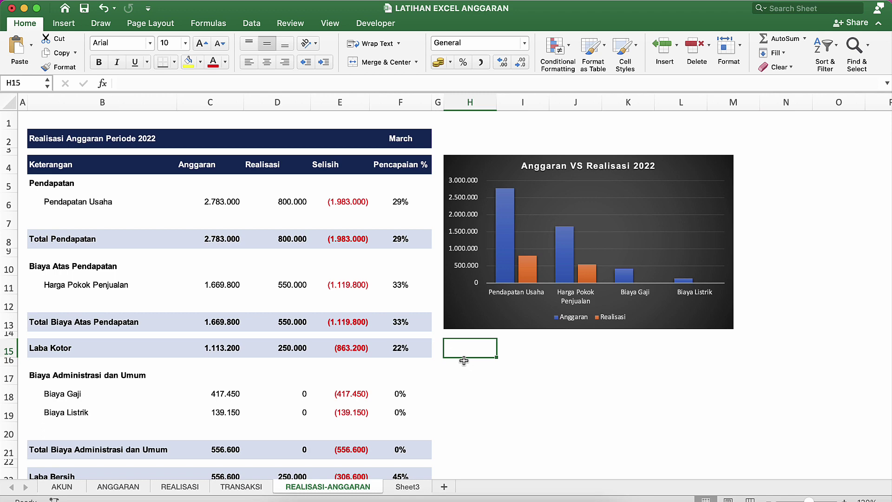
key(super+v)
scroll(546, 302, down, 3)
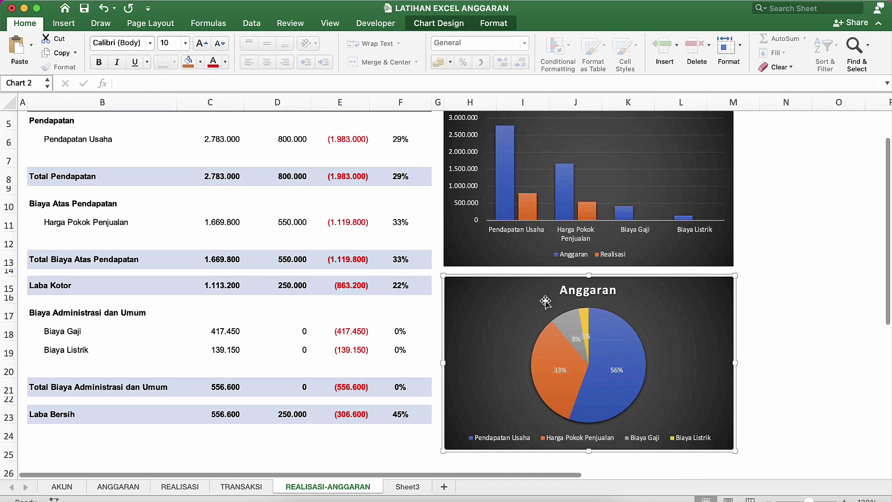
scroll(544, 303, up, 2)
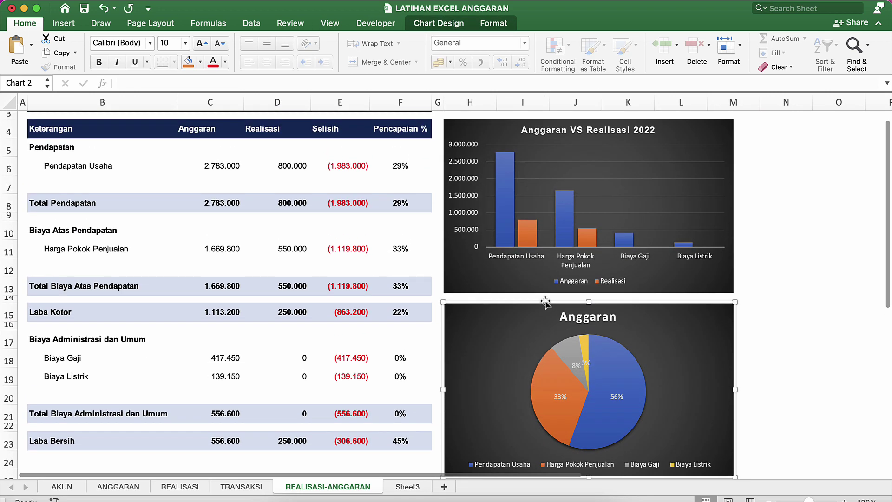
click(769, 324)
click(767, 291)
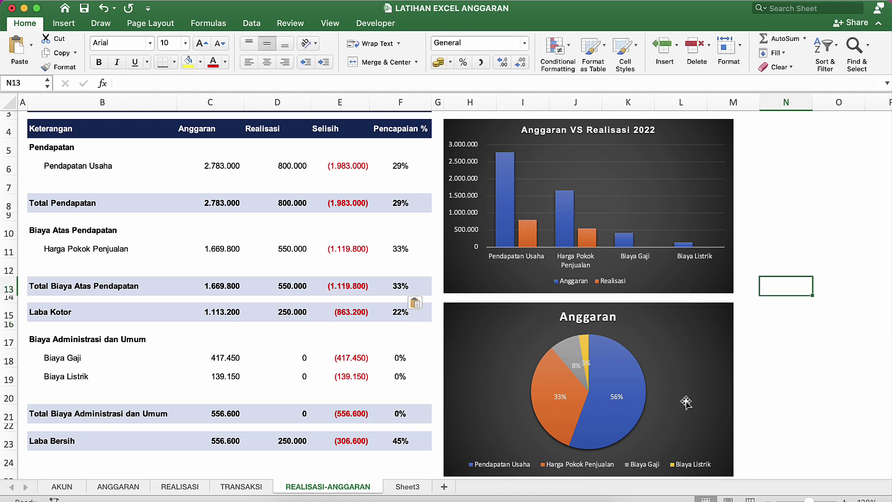
Shrink the pie chart so it ends near row 23, and narrow the column chart above to the same width.
scroll(474, 422, down, 5)
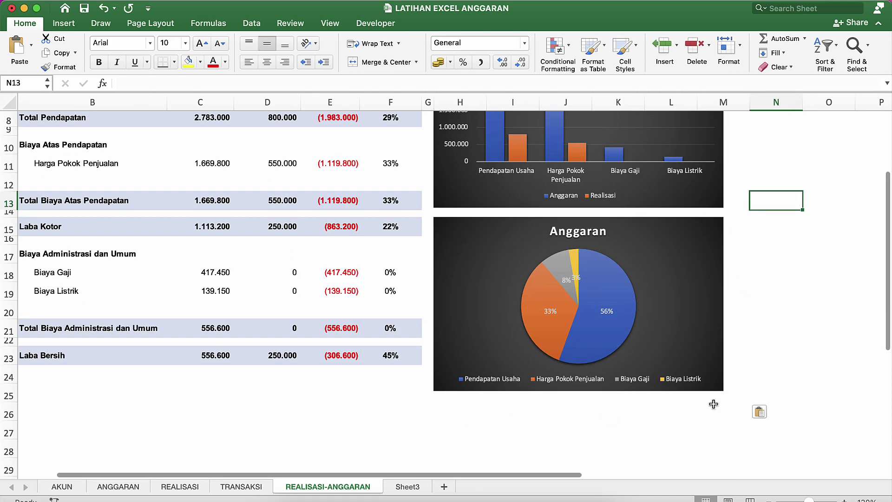
click(723, 390)
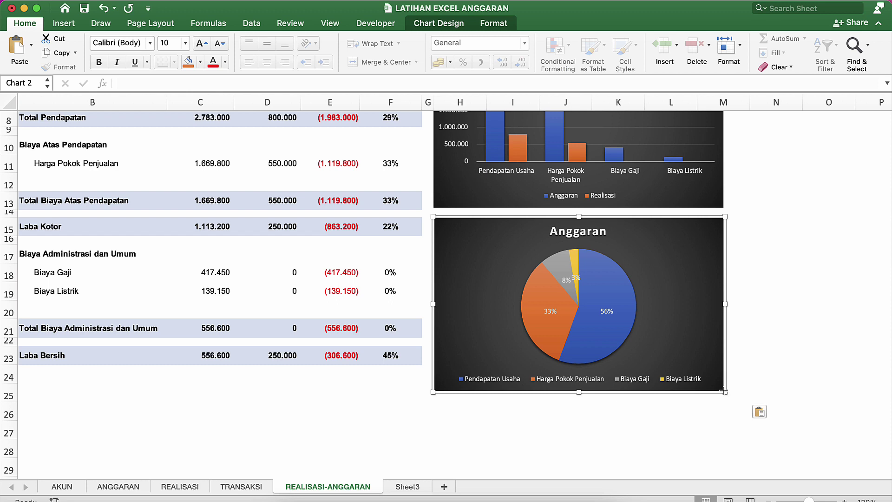
drag(724, 391, 709, 368)
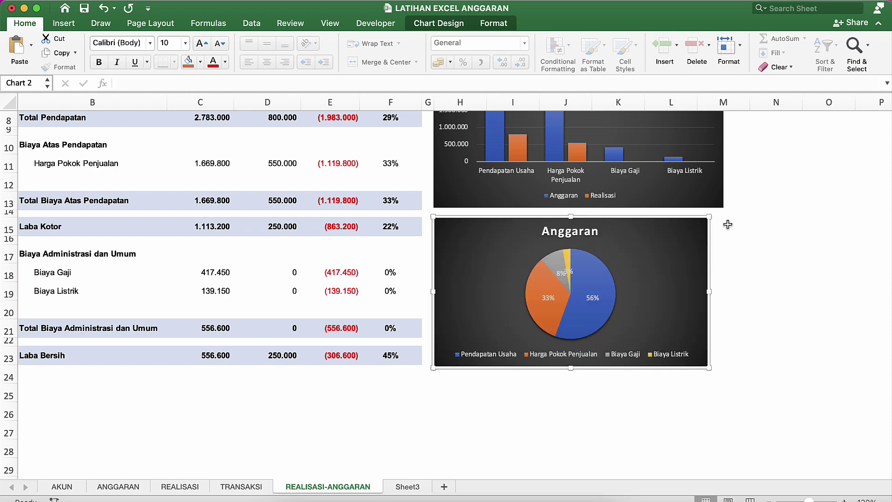
click(723, 209)
drag(726, 211, 709, 203)
click(743, 256)
Switch the report month in F2 to February and then January to check how both charts respond.
scroll(742, 255, up, 5)
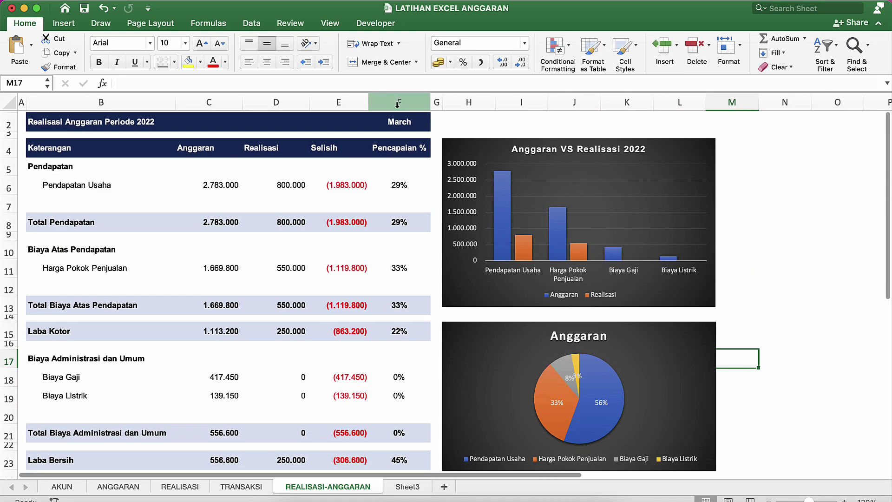
click(411, 126)
click(436, 126)
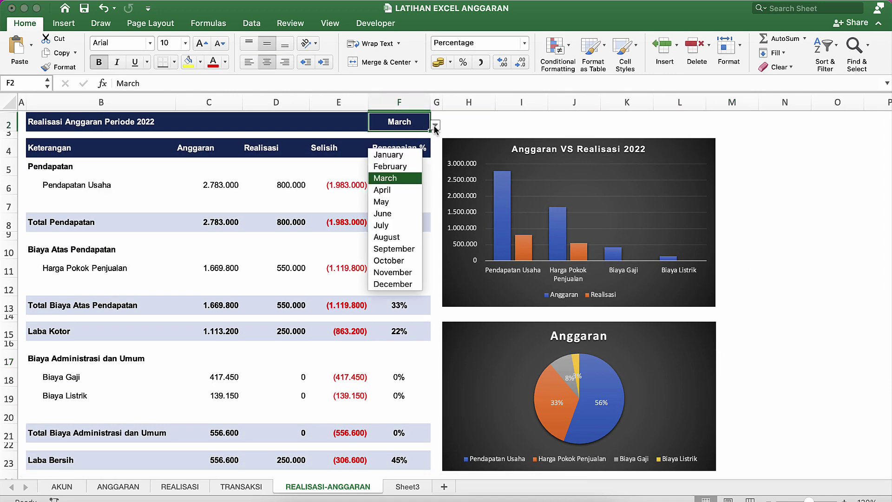
click(391, 167)
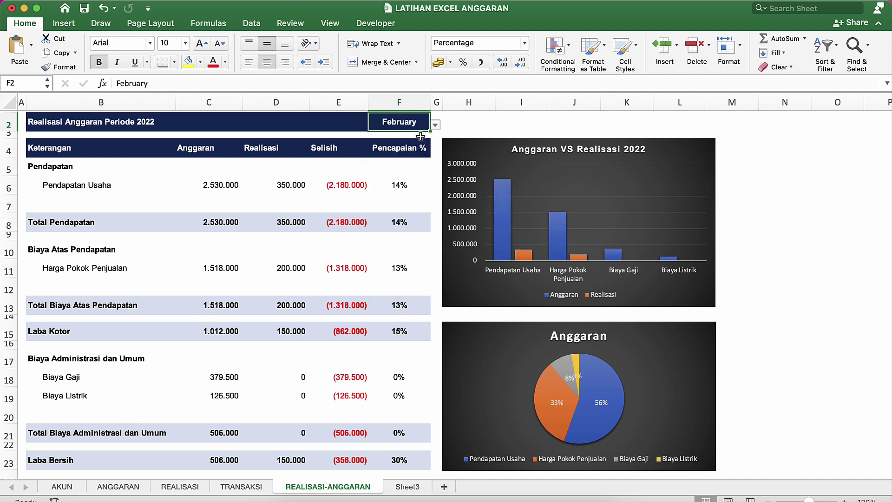
click(435, 126)
click(400, 156)
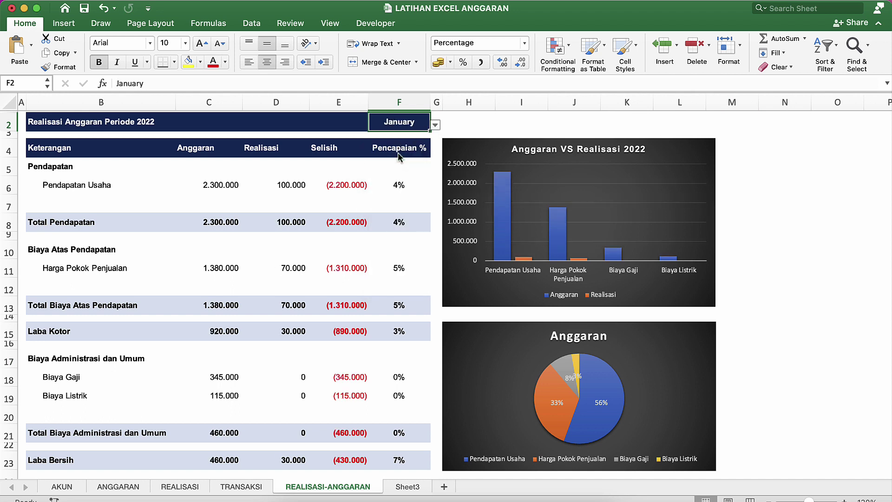
Review the January report's Pencapaian % and Selisih cells, the column headings in row 4, and the title row.
click(415, 311)
click(415, 333)
click(415, 390)
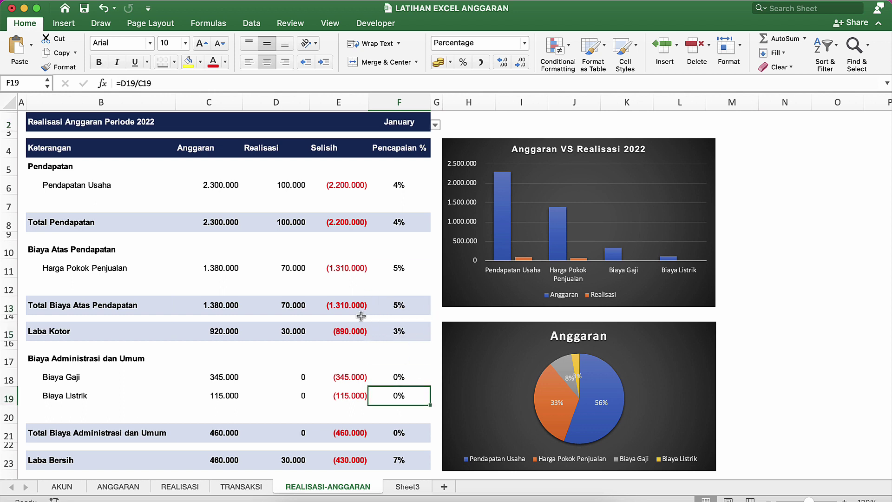
click(354, 308)
click(344, 204)
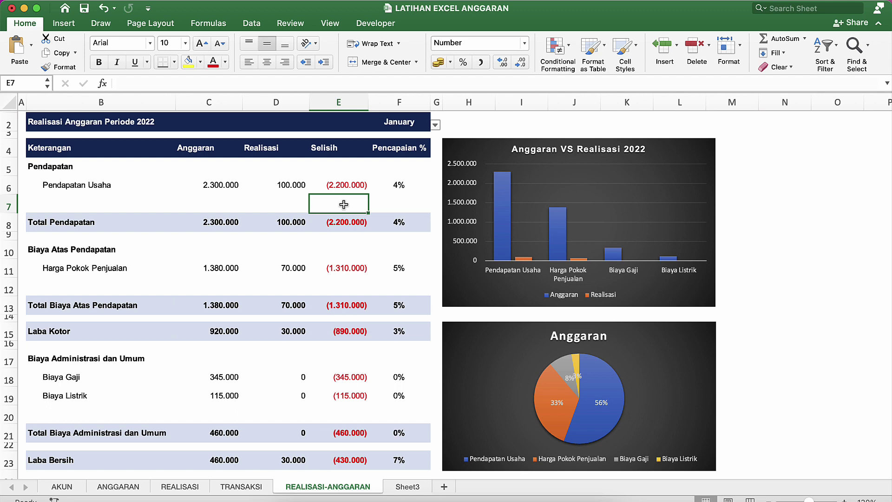
scroll(343, 204, up, 1)
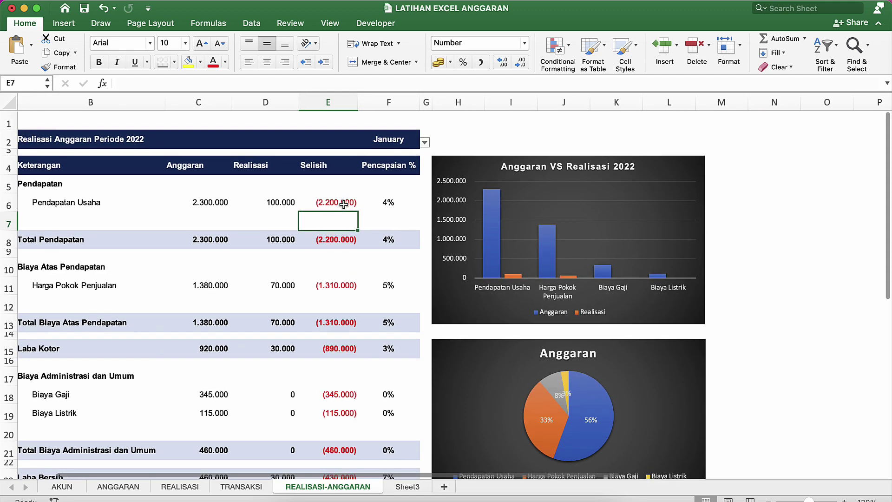
click(188, 165)
click(334, 163)
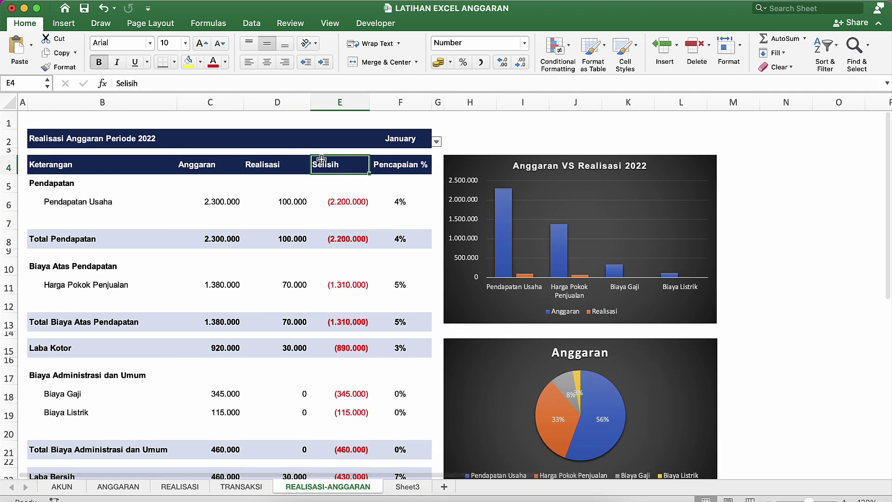
click(395, 171)
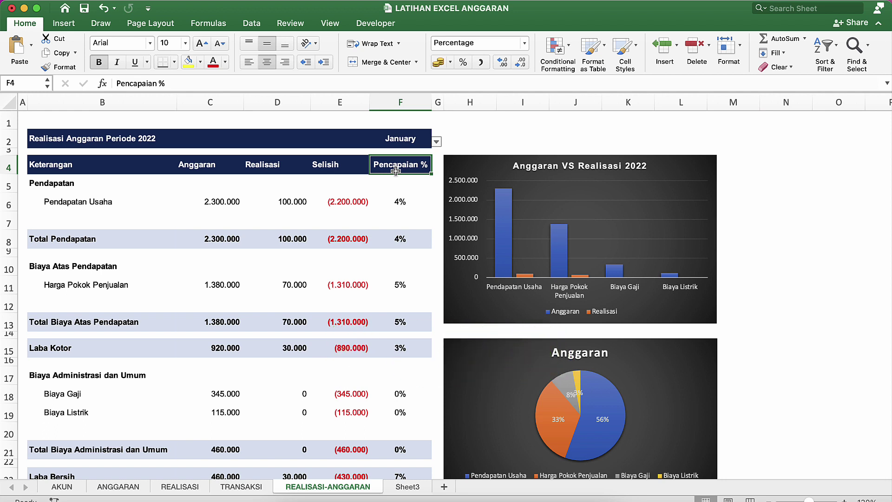
click(320, 165)
click(280, 165)
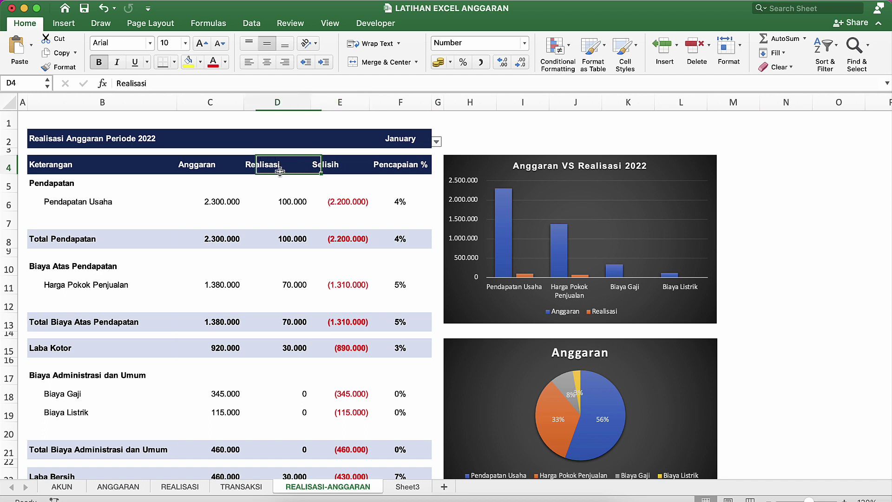
click(205, 168)
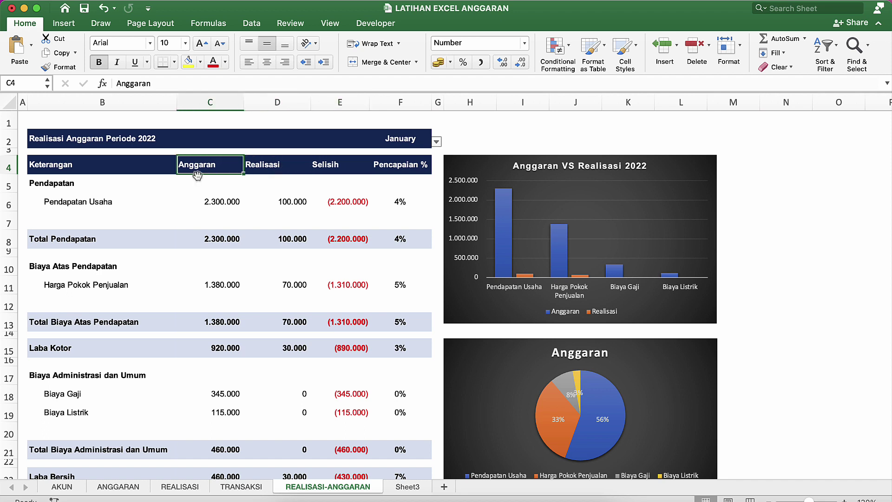
click(274, 168)
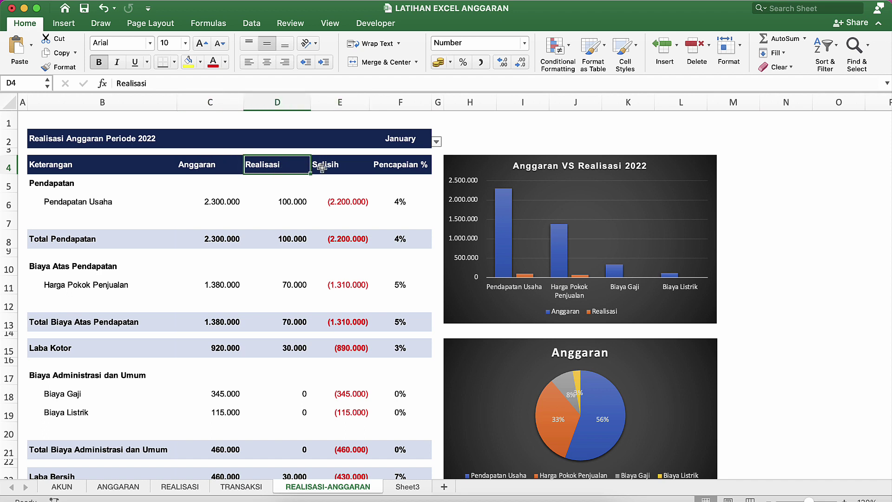
click(322, 168)
click(390, 169)
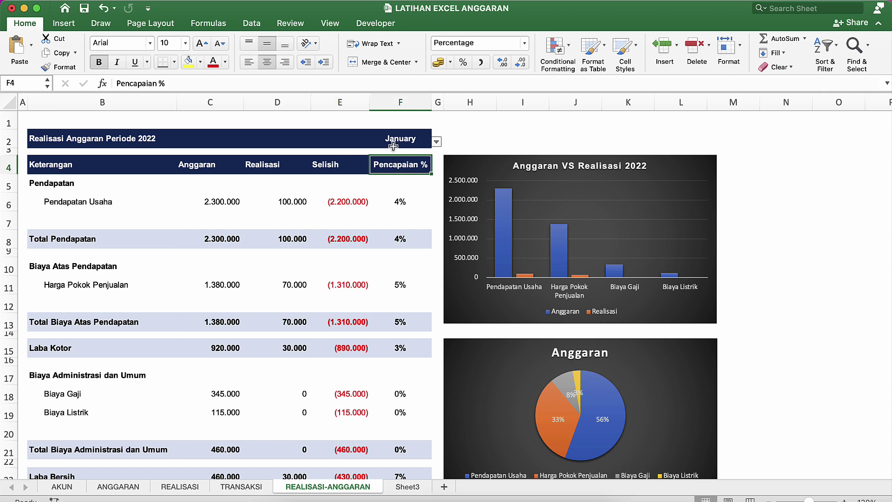
click(394, 145)
click(319, 138)
click(200, 138)
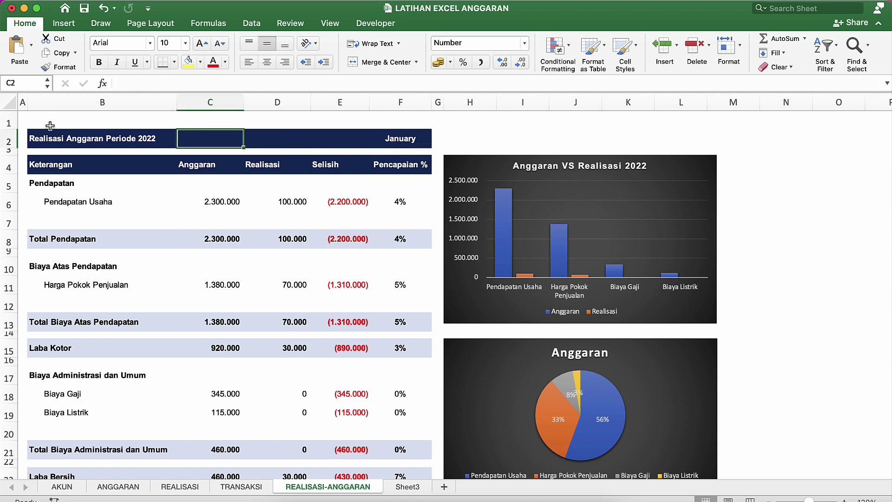
click(44, 140)
click(44, 119)
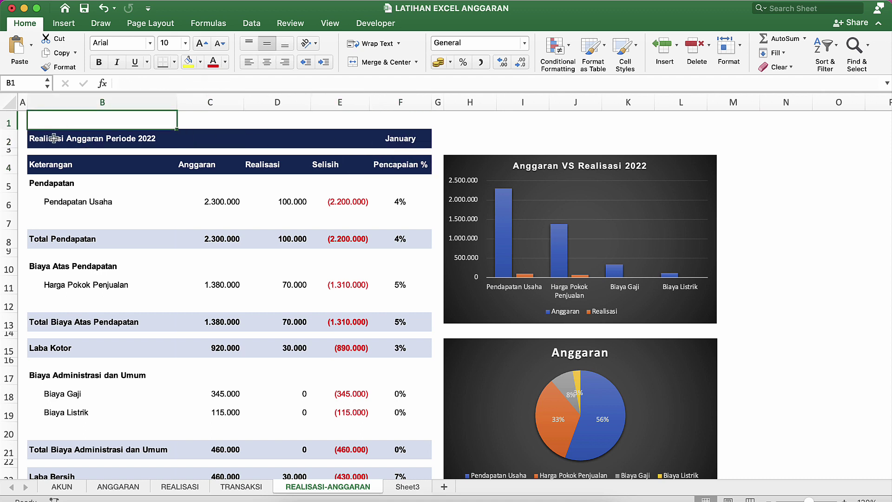
click(54, 138)
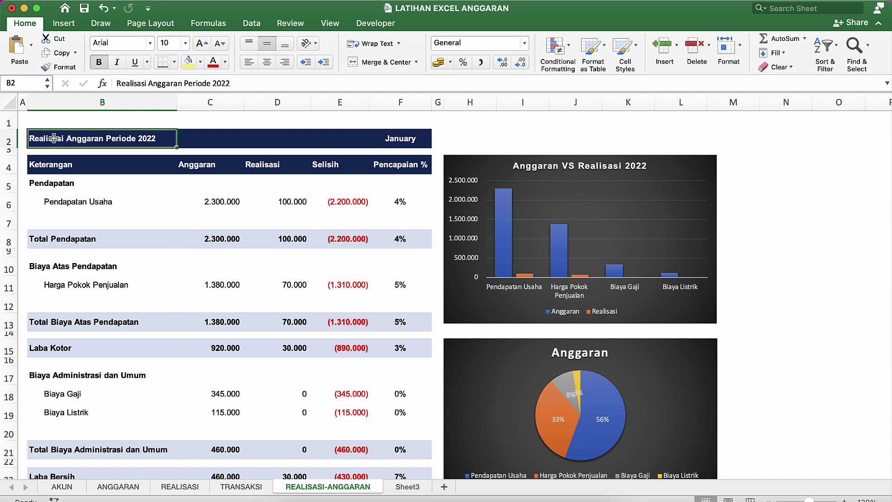